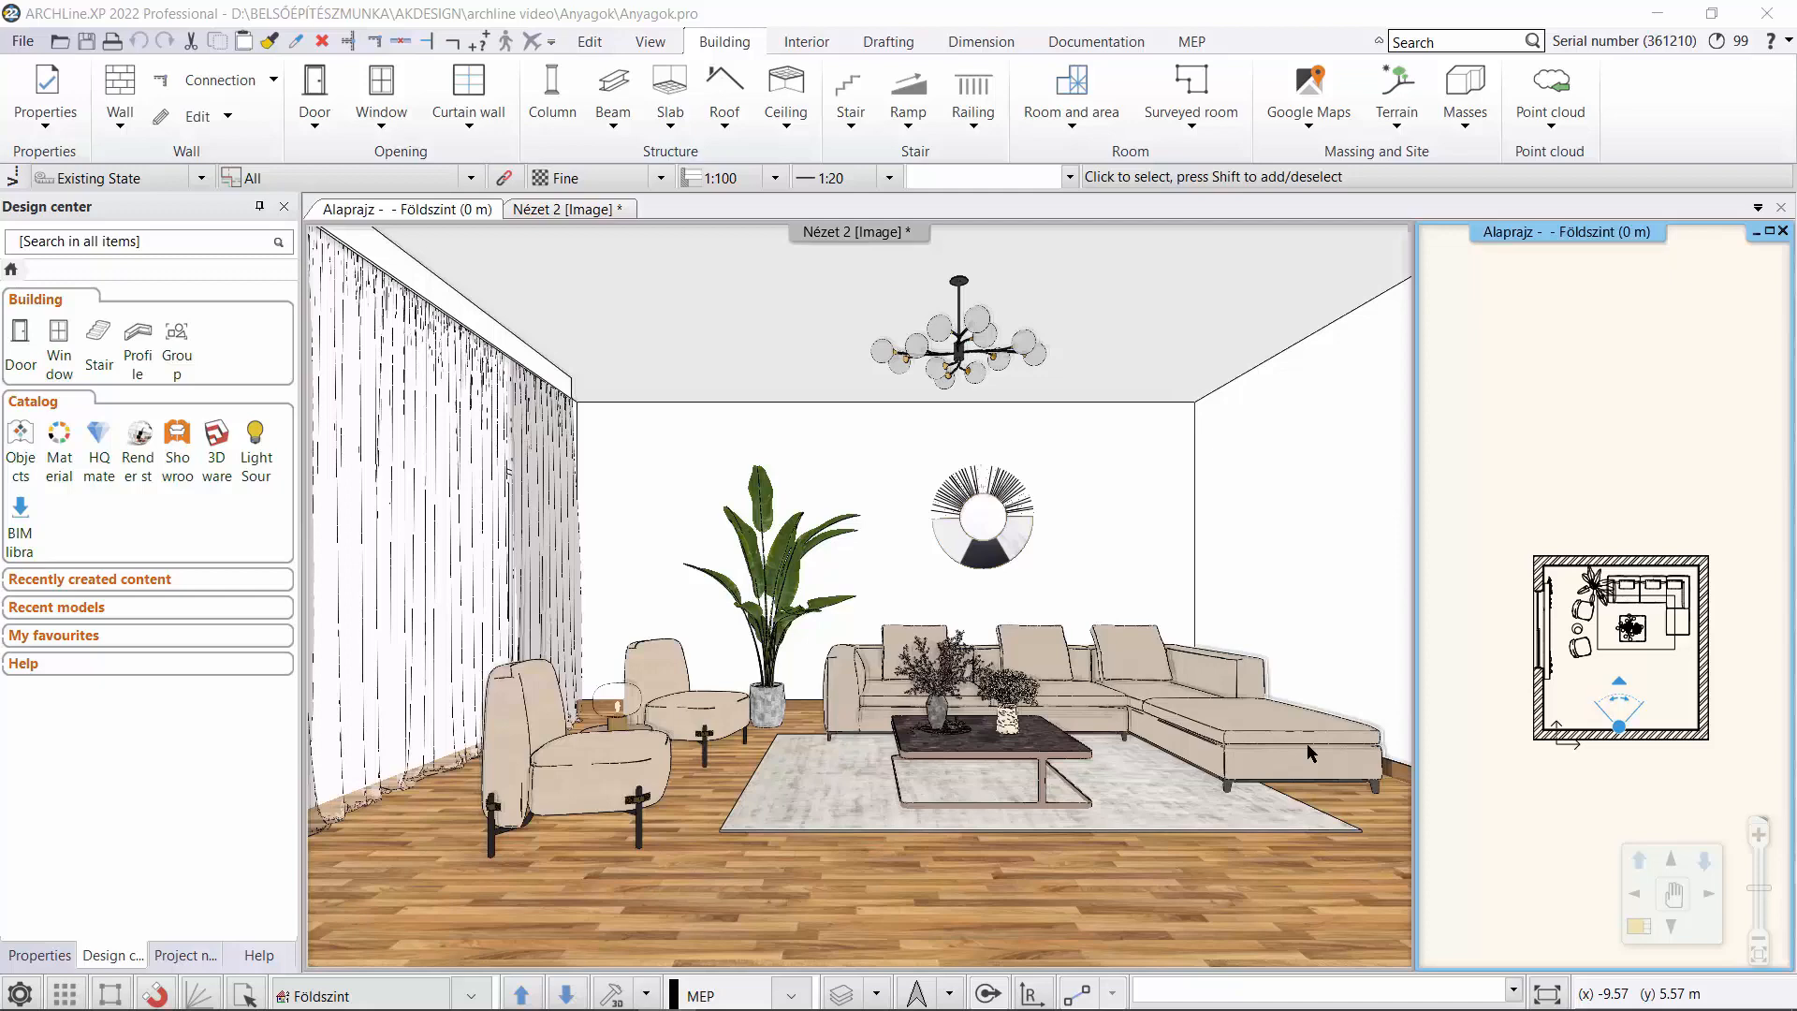
Create a new material in the materials library and set its colour to RAL 7045 Telegrey 1.
{"action": "left_click", "coordinate": [62, 455]}
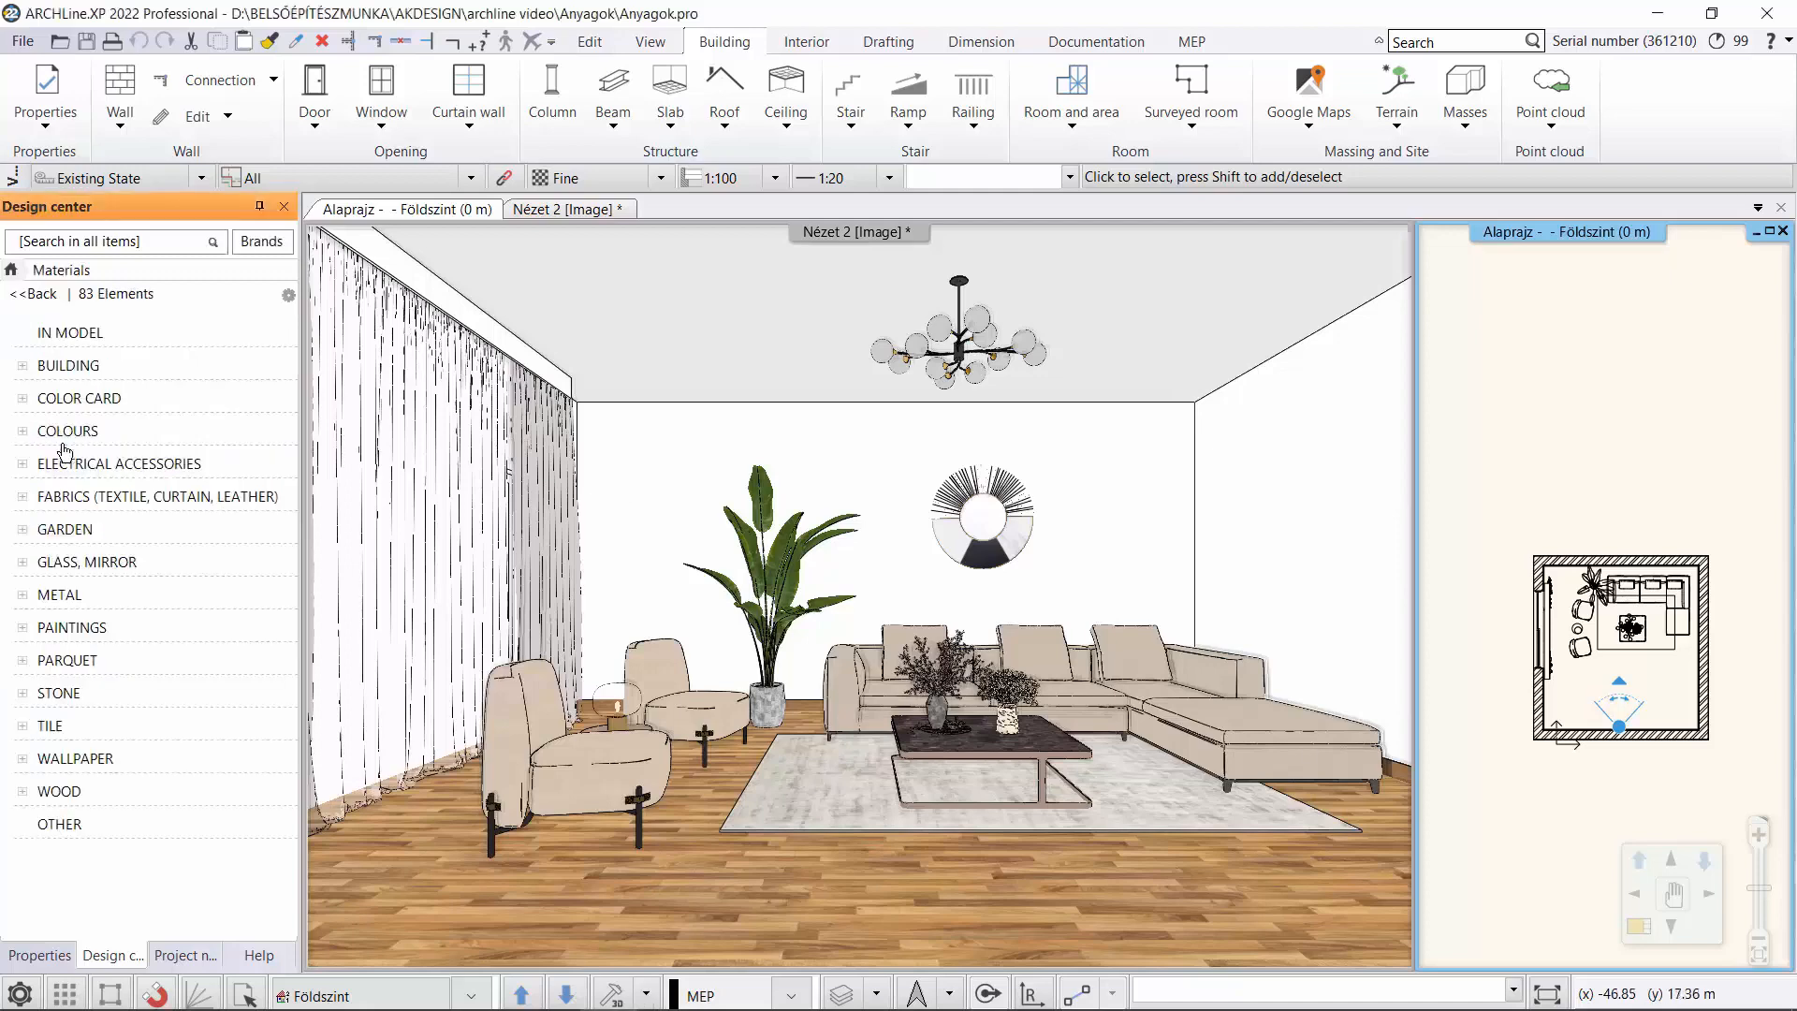
{"action": "left_click", "coordinate": [288, 297]}
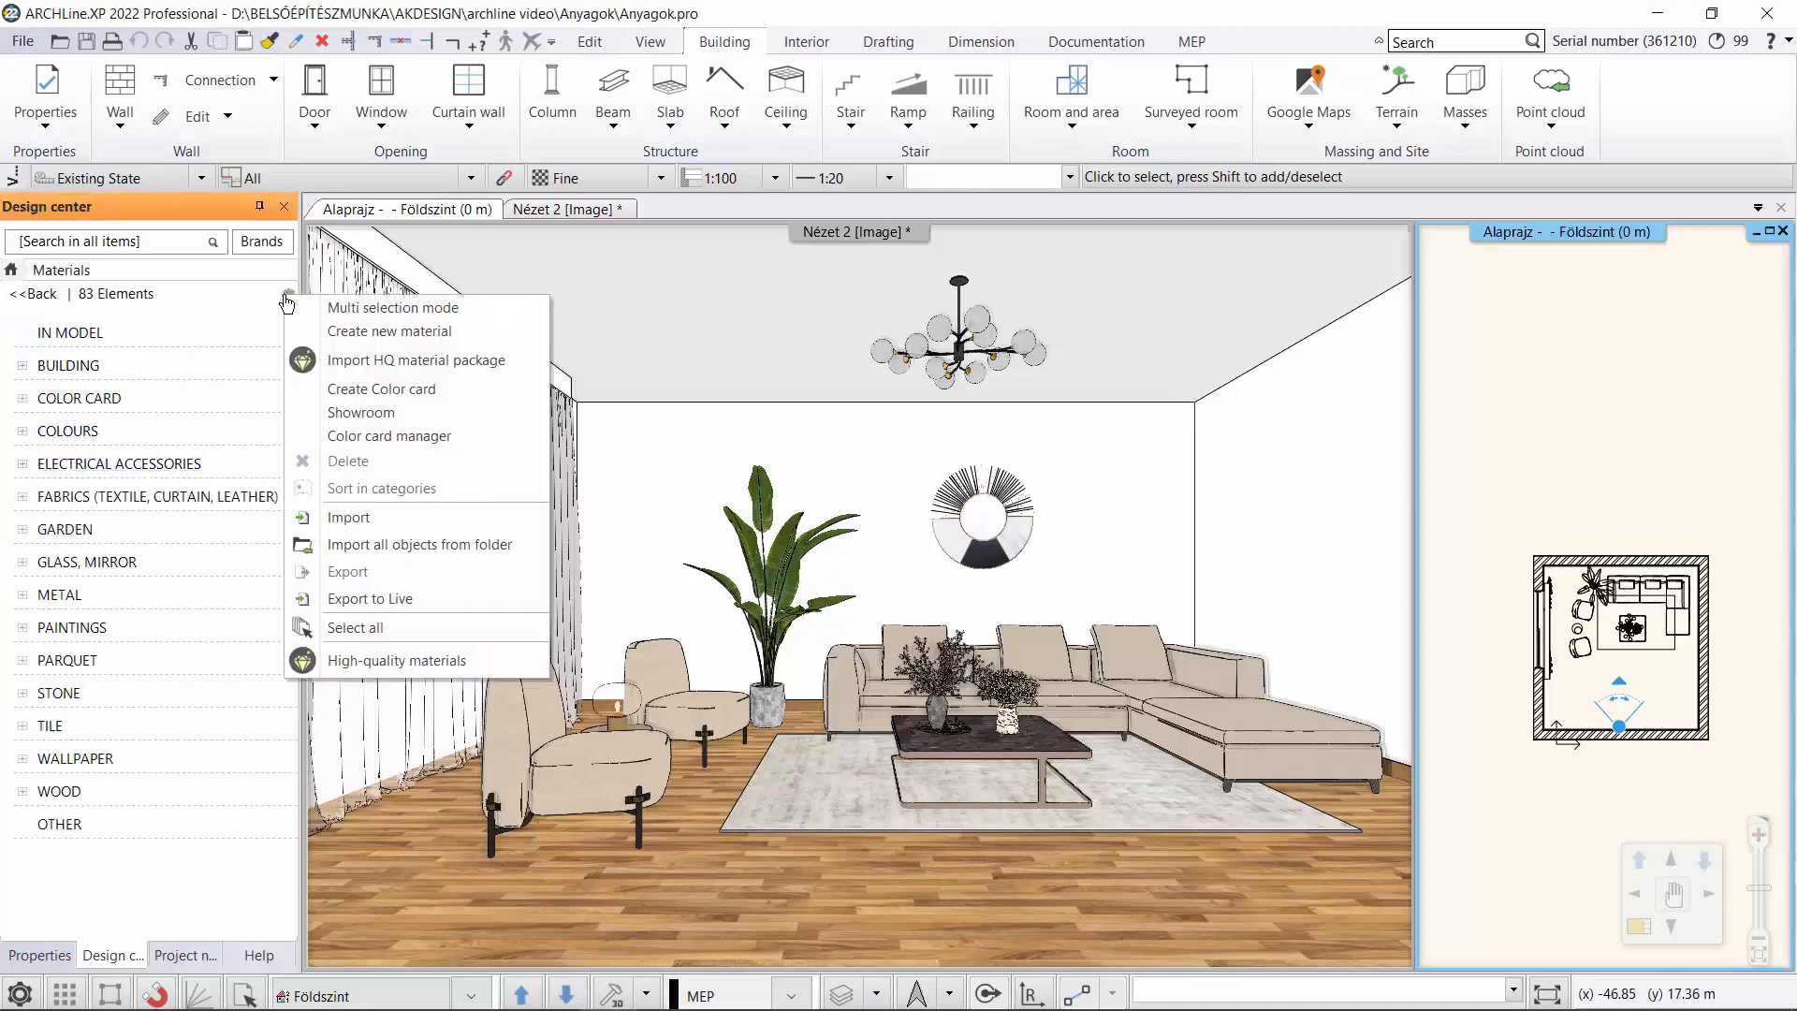
{"action": "left_click", "coordinate": [334, 332]}
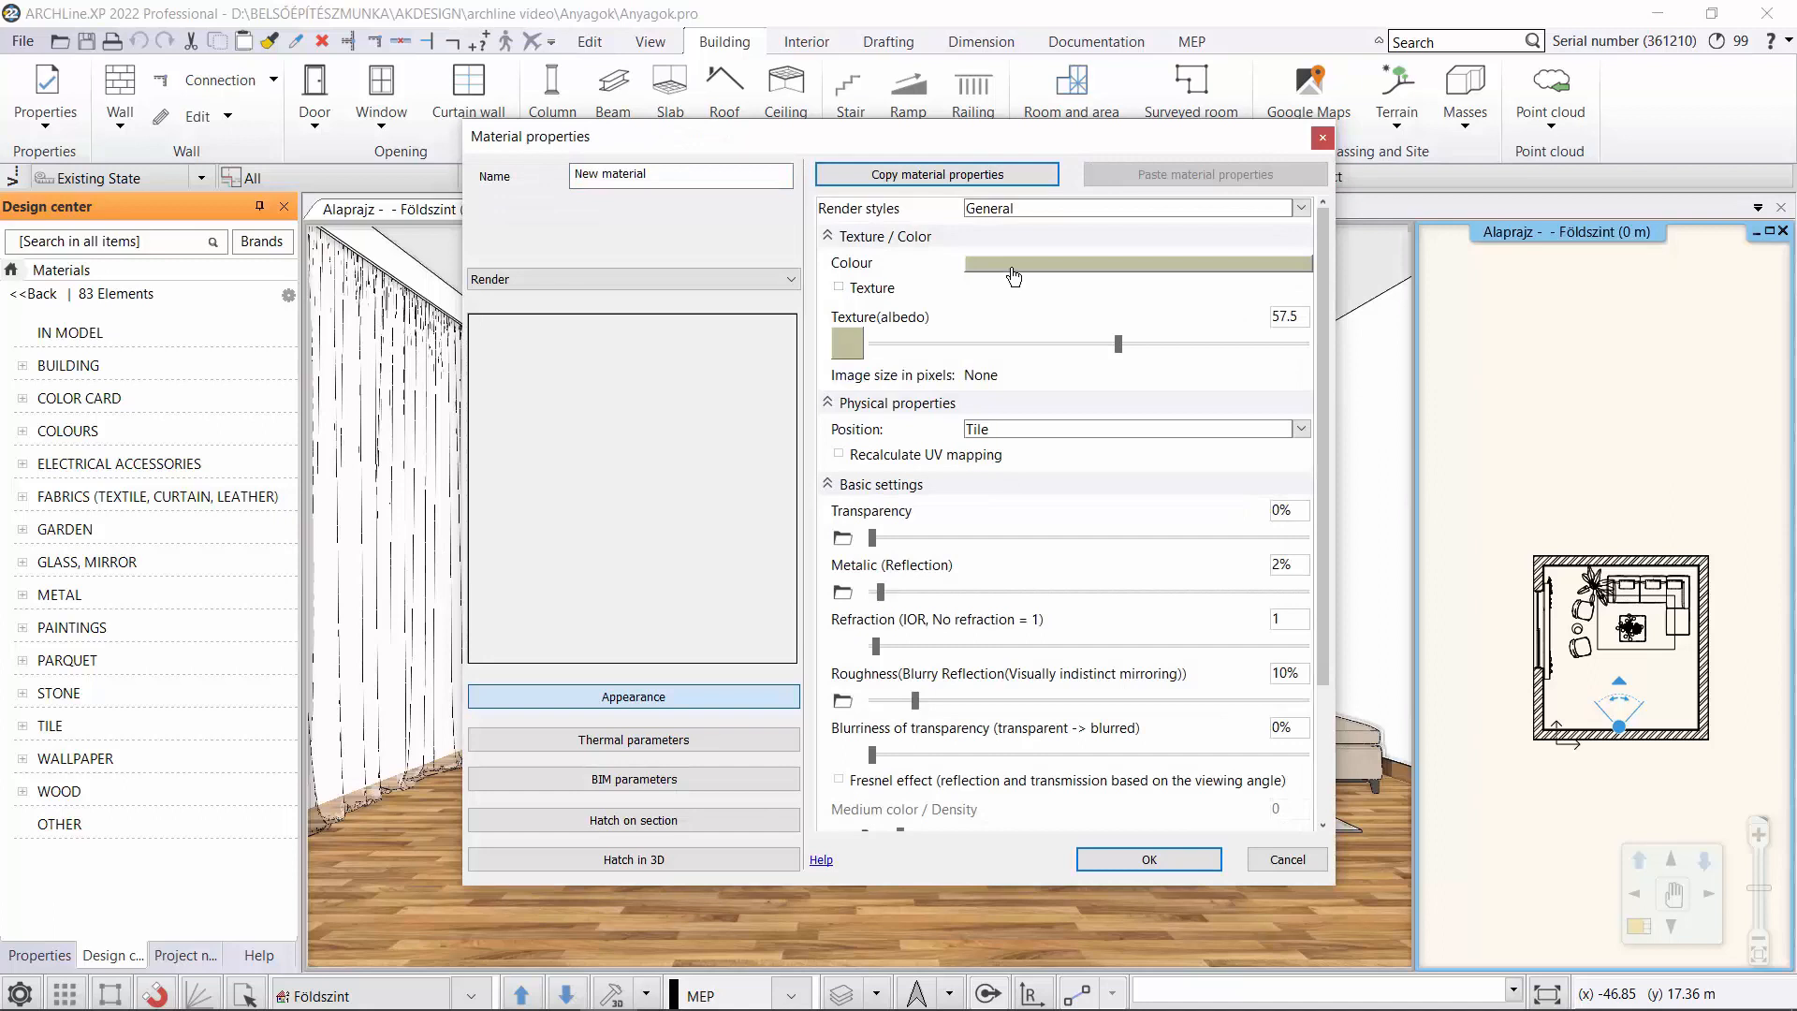
{"action": "left_click", "coordinate": [1013, 275]}
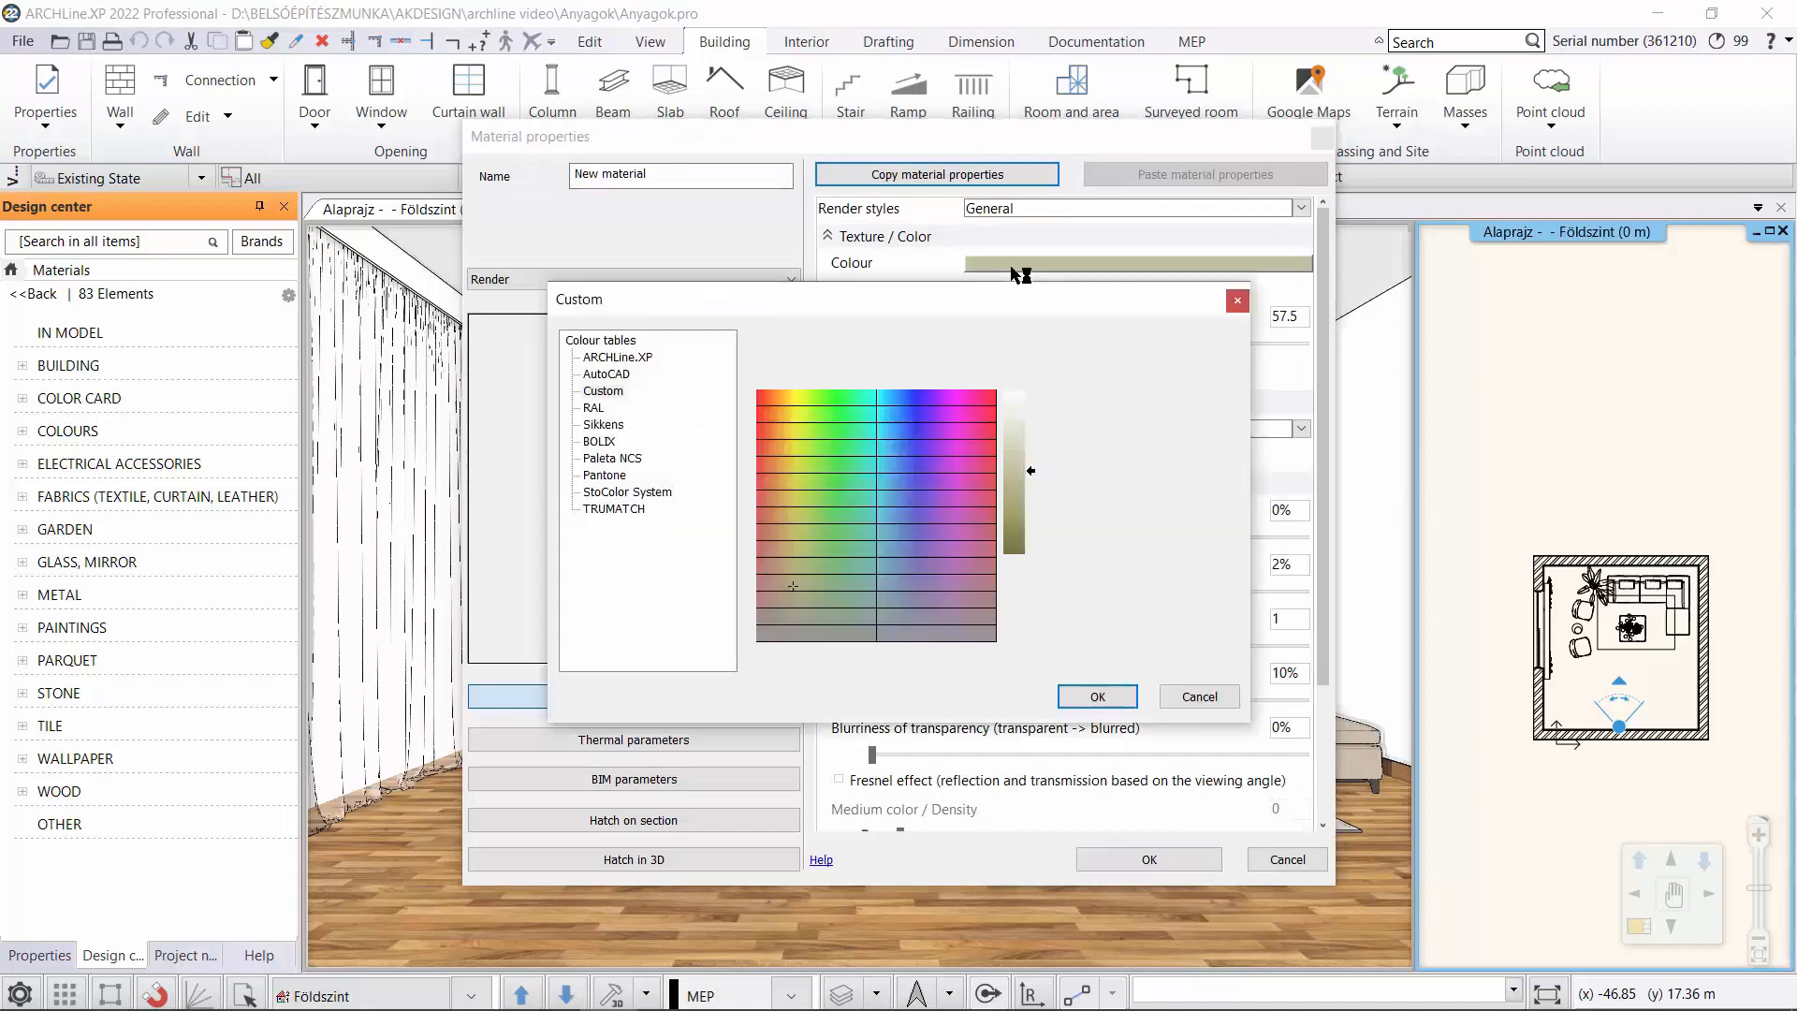
{"action": "left_click", "coordinate": [593, 408]}
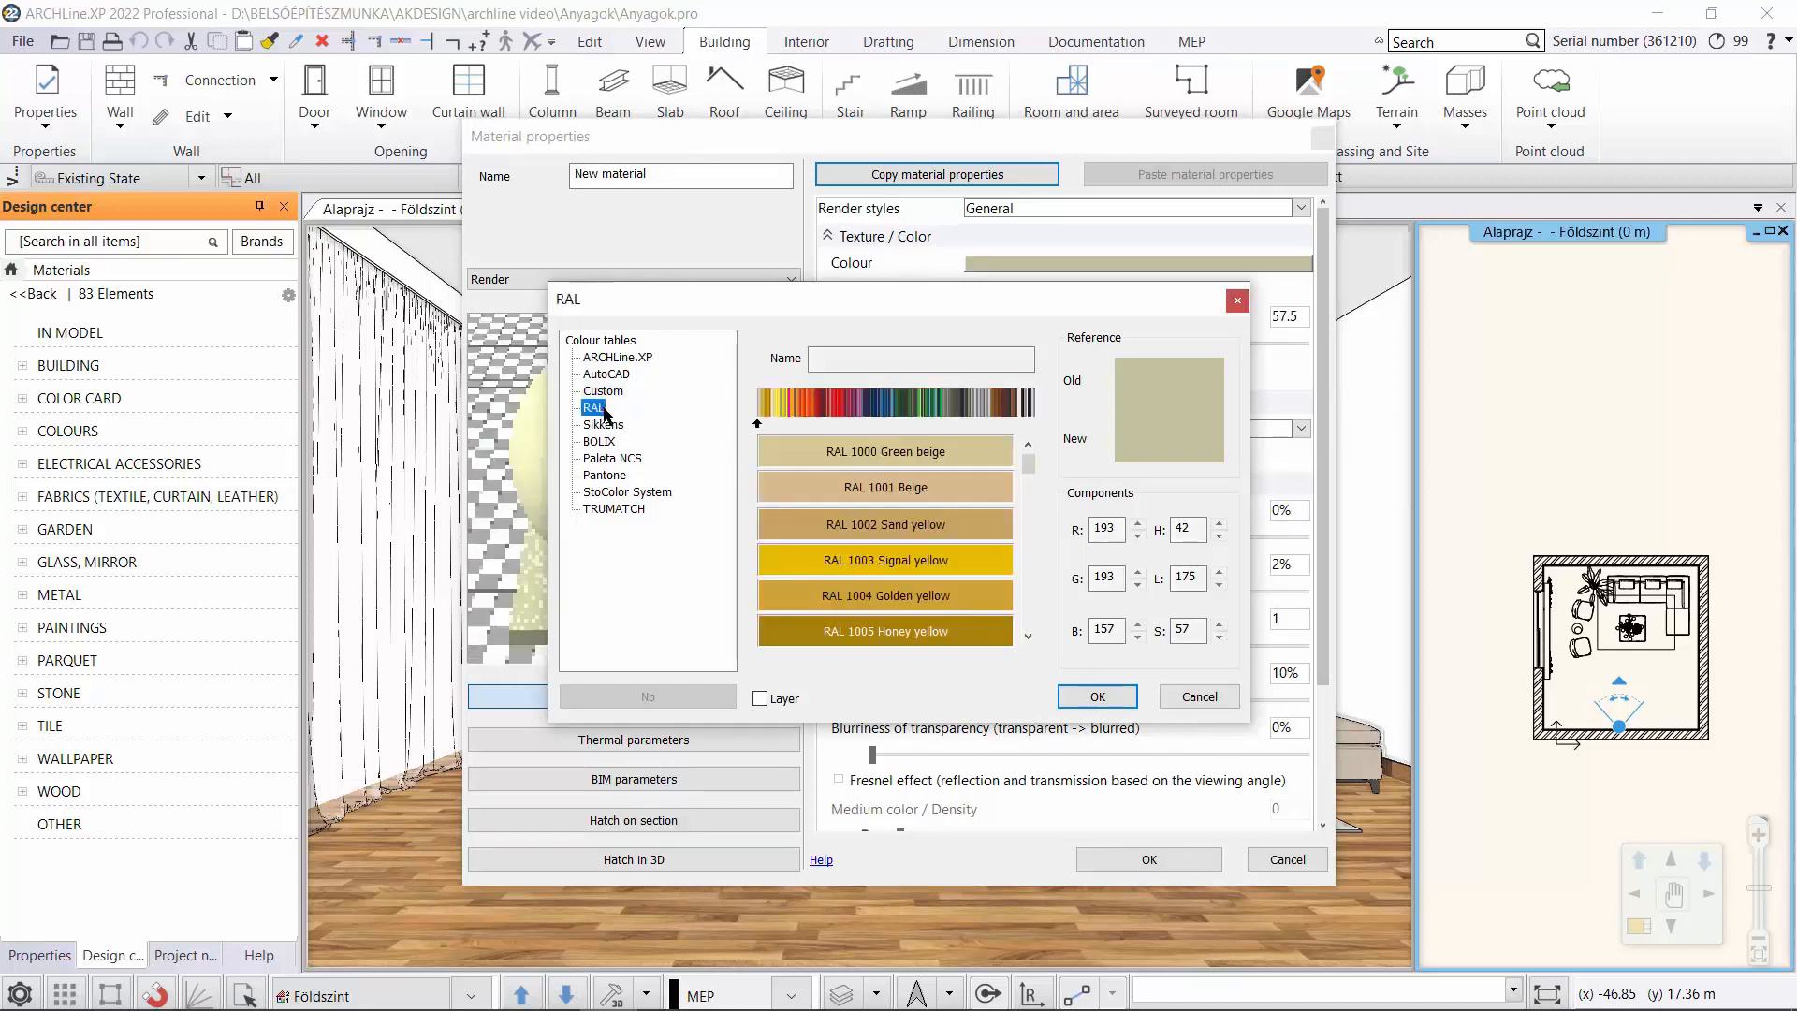
{"action": "left_click", "coordinate": [983, 406]}
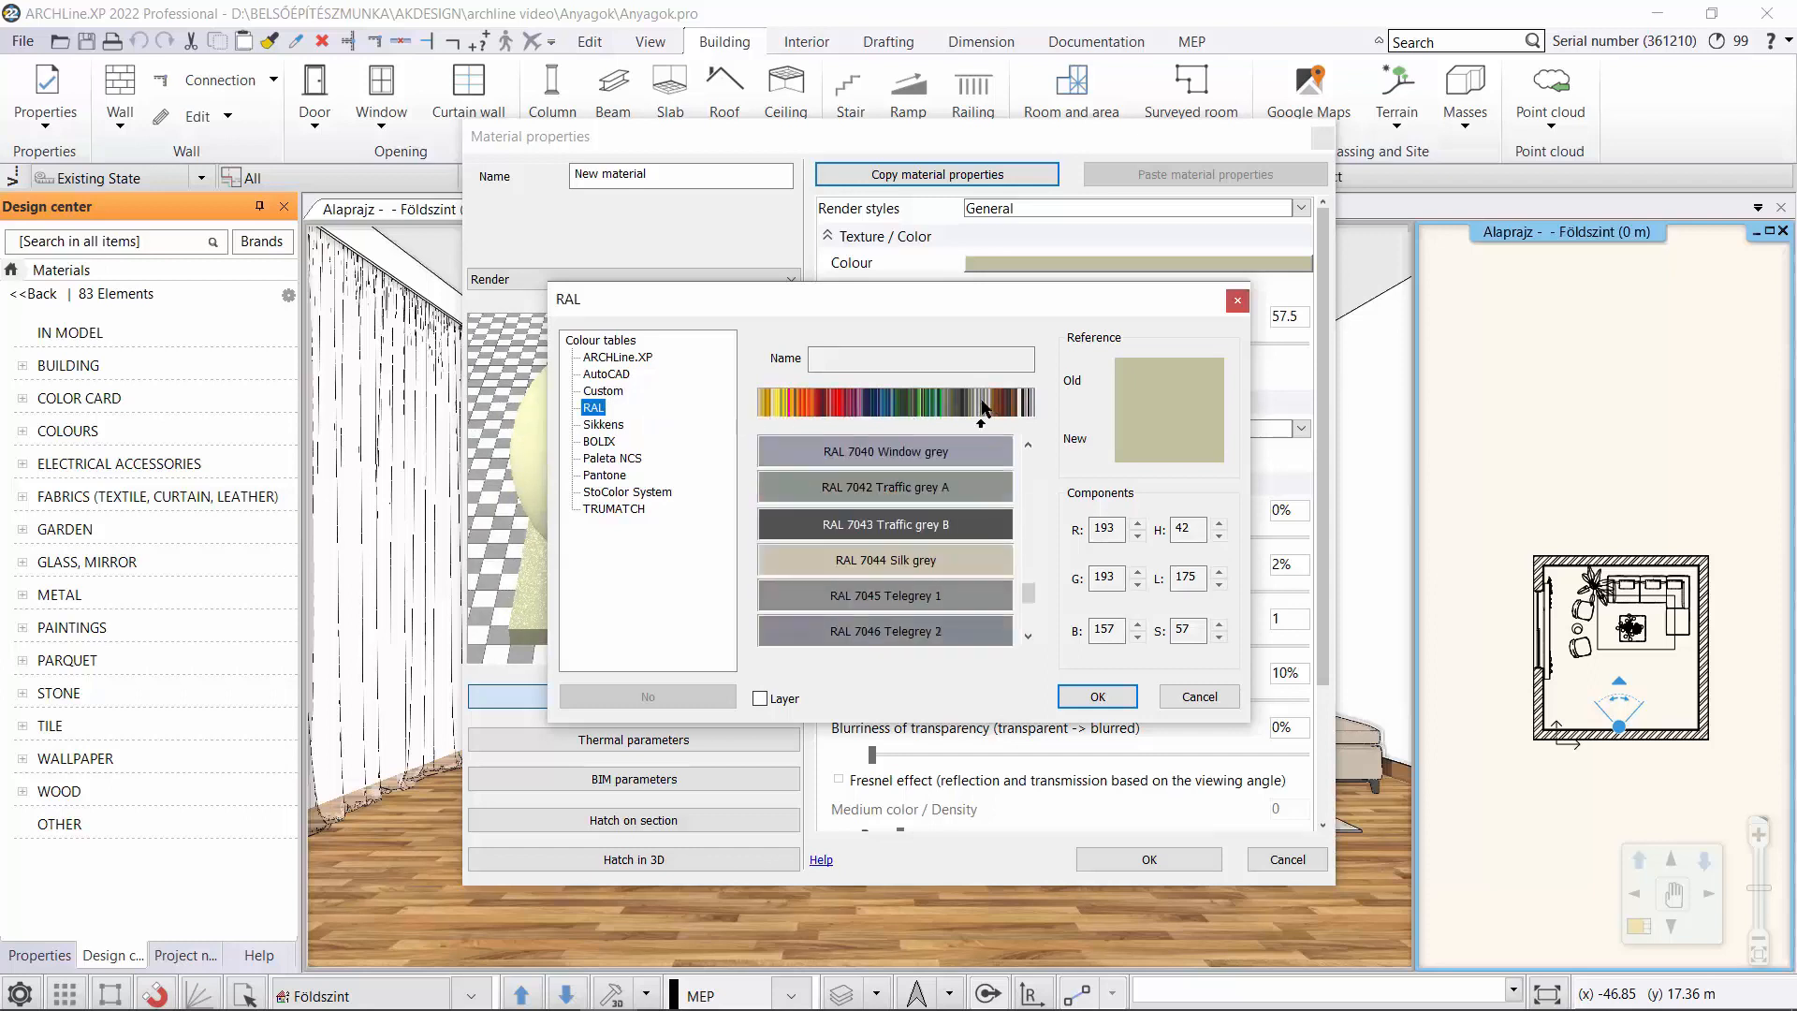
{"action": "left_click", "coordinate": [889, 602]}
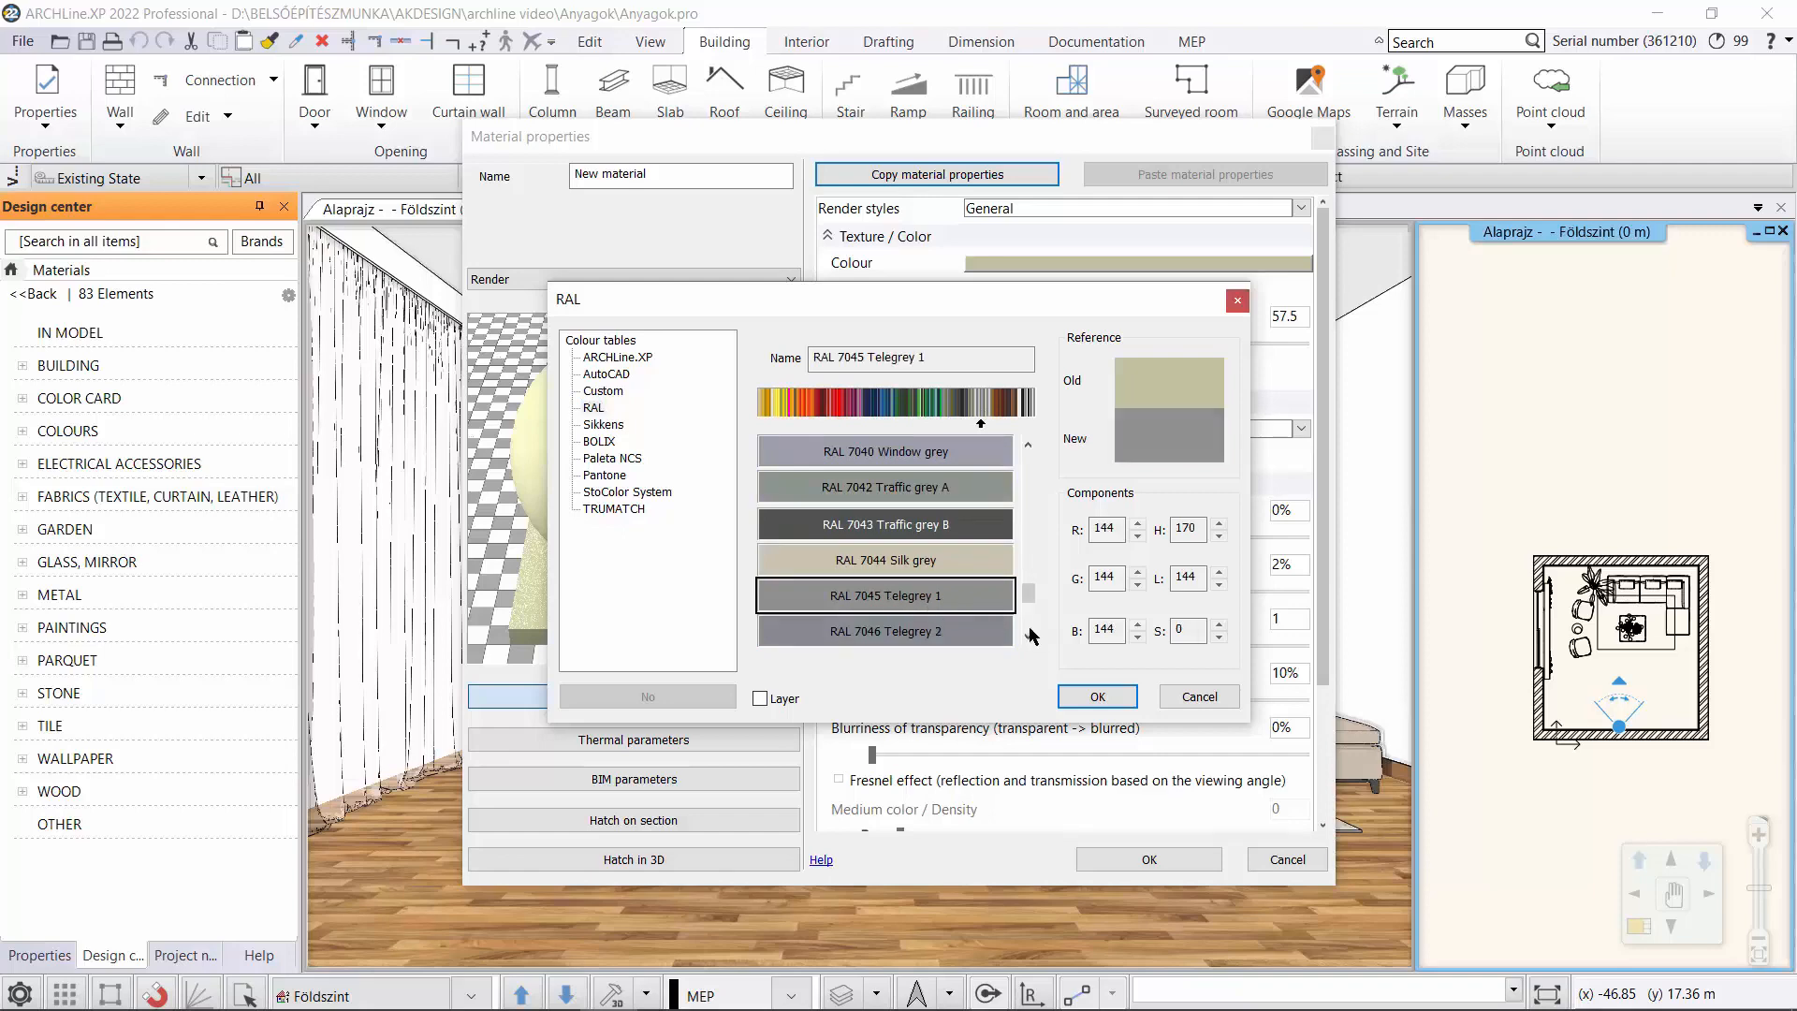
{"action": "left_click", "coordinate": [1095, 698]}
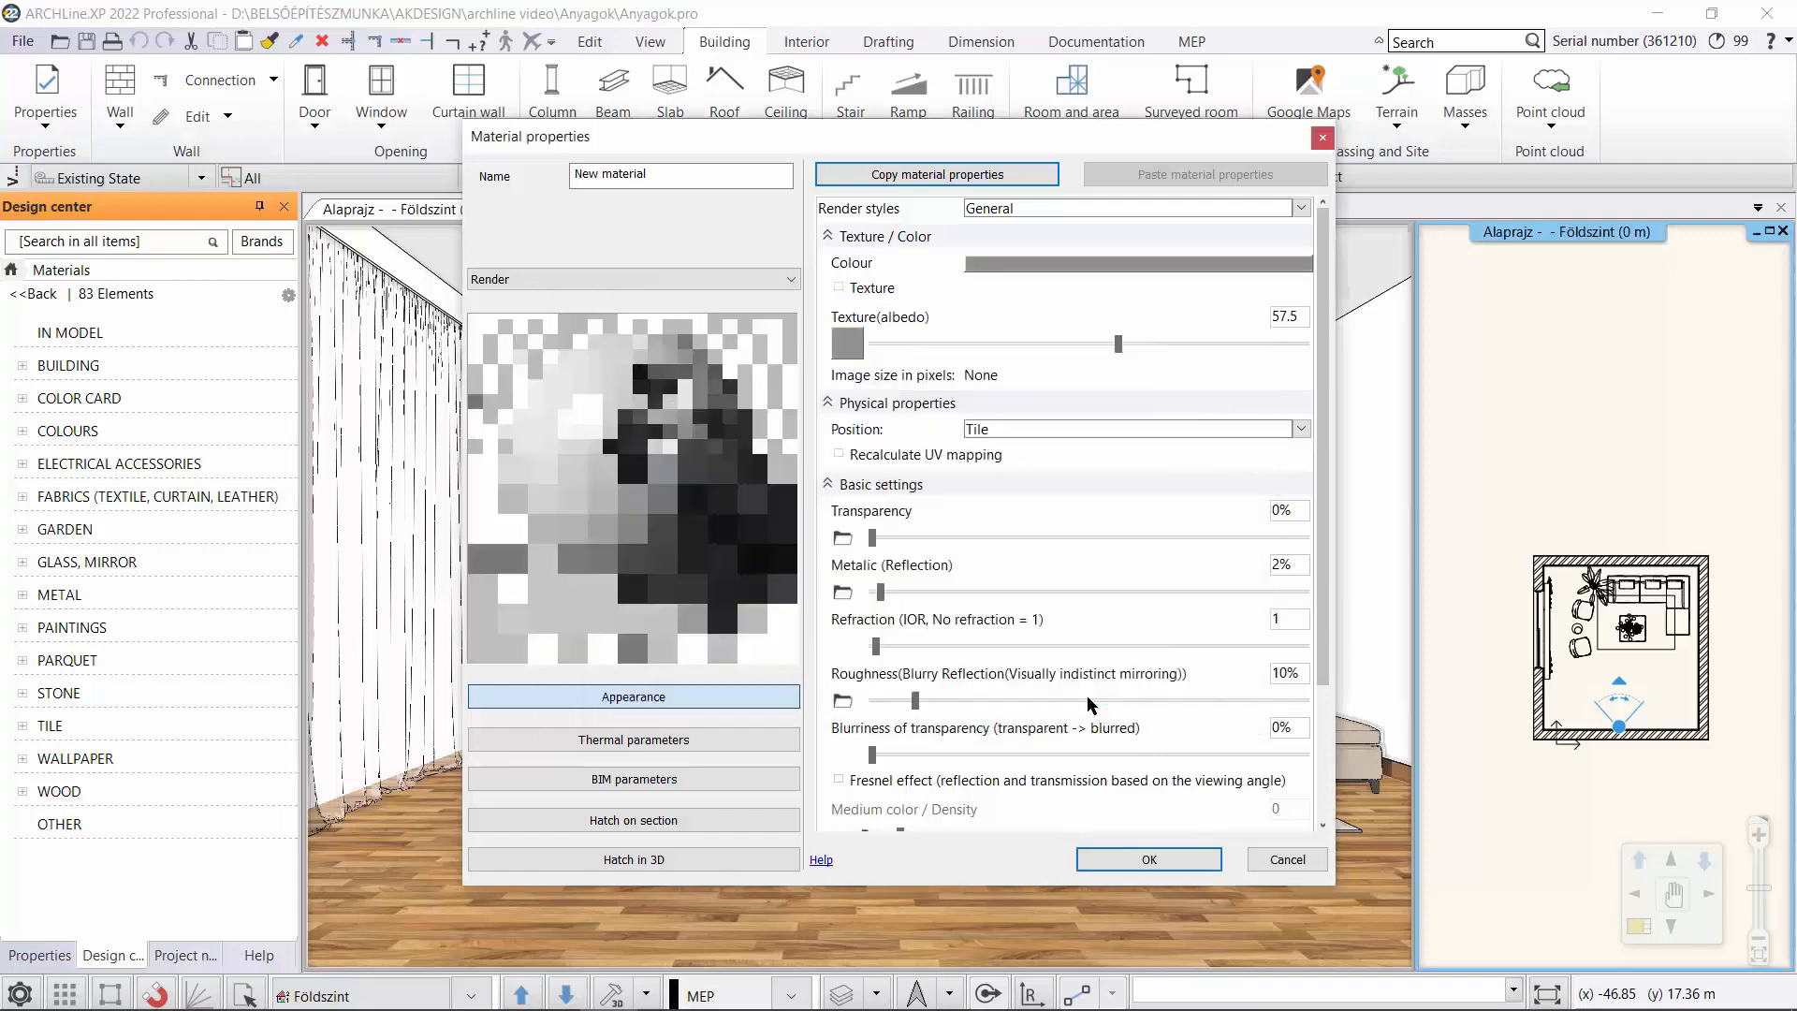
Apply the Wall render style to the new material and set its texture albedo to 40.
{"action": "left_click", "coordinate": [1025, 209]}
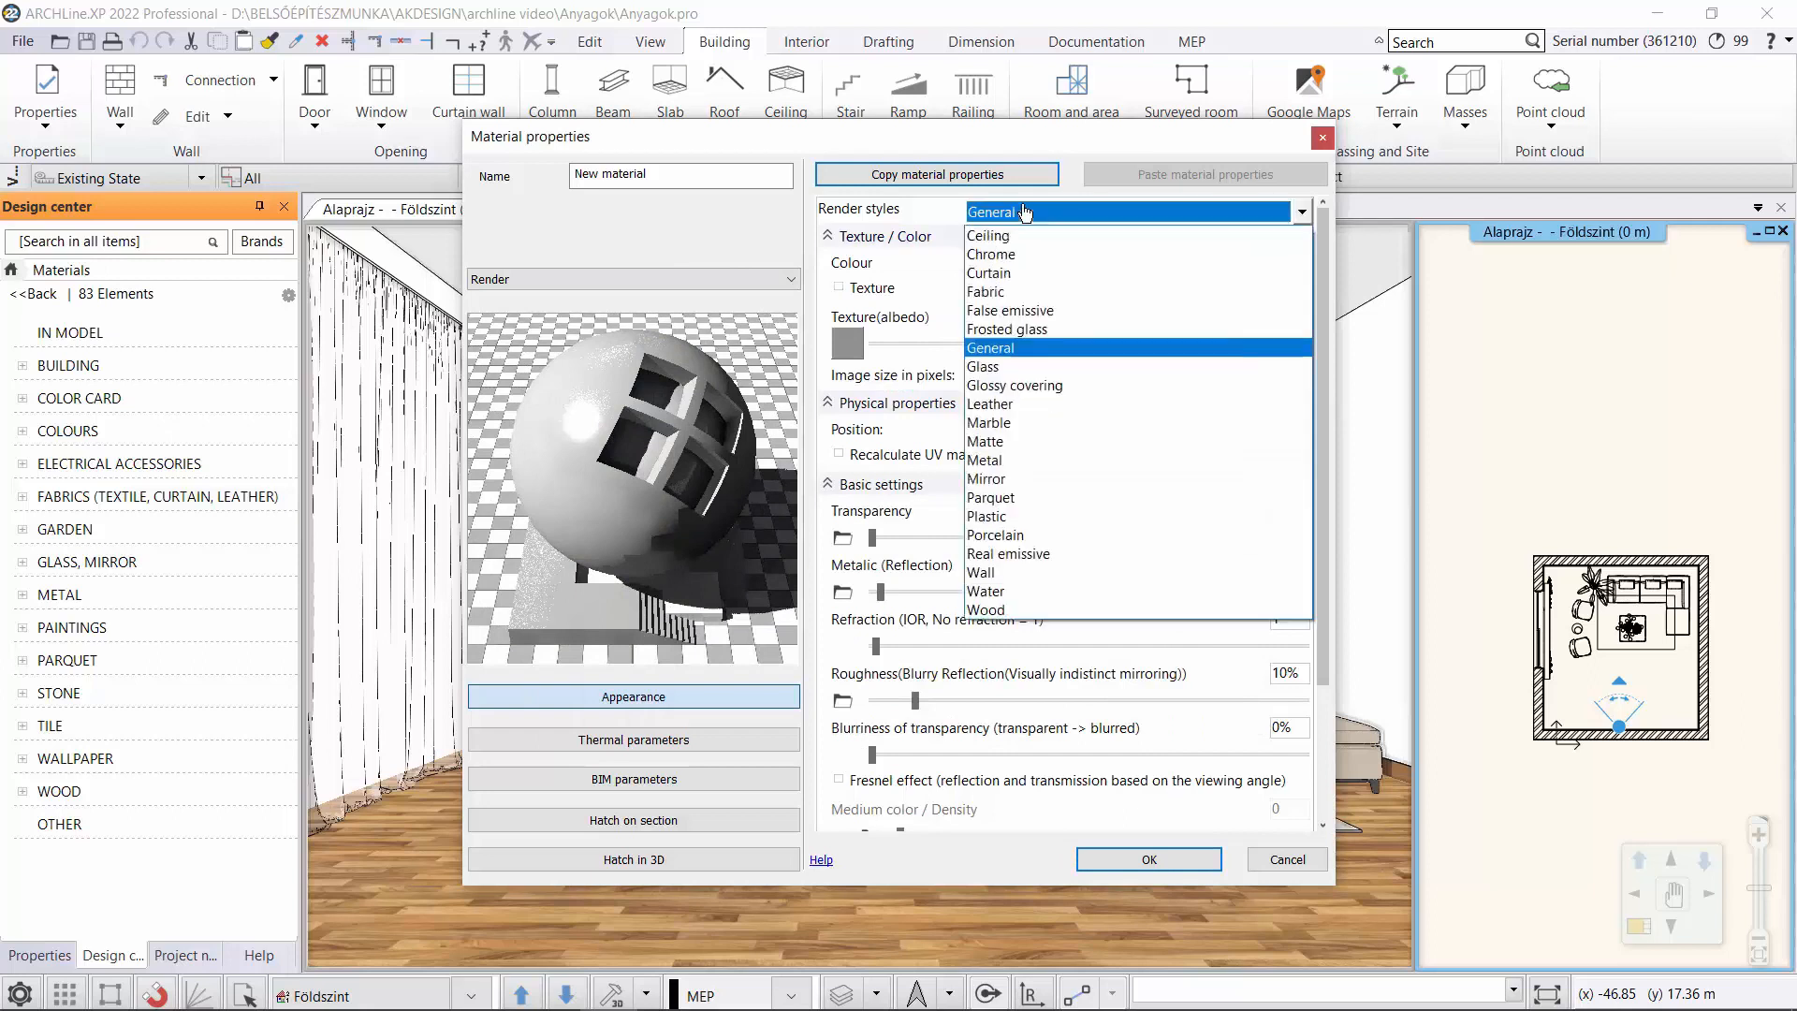
{"action": "left_click", "coordinate": [1048, 573]}
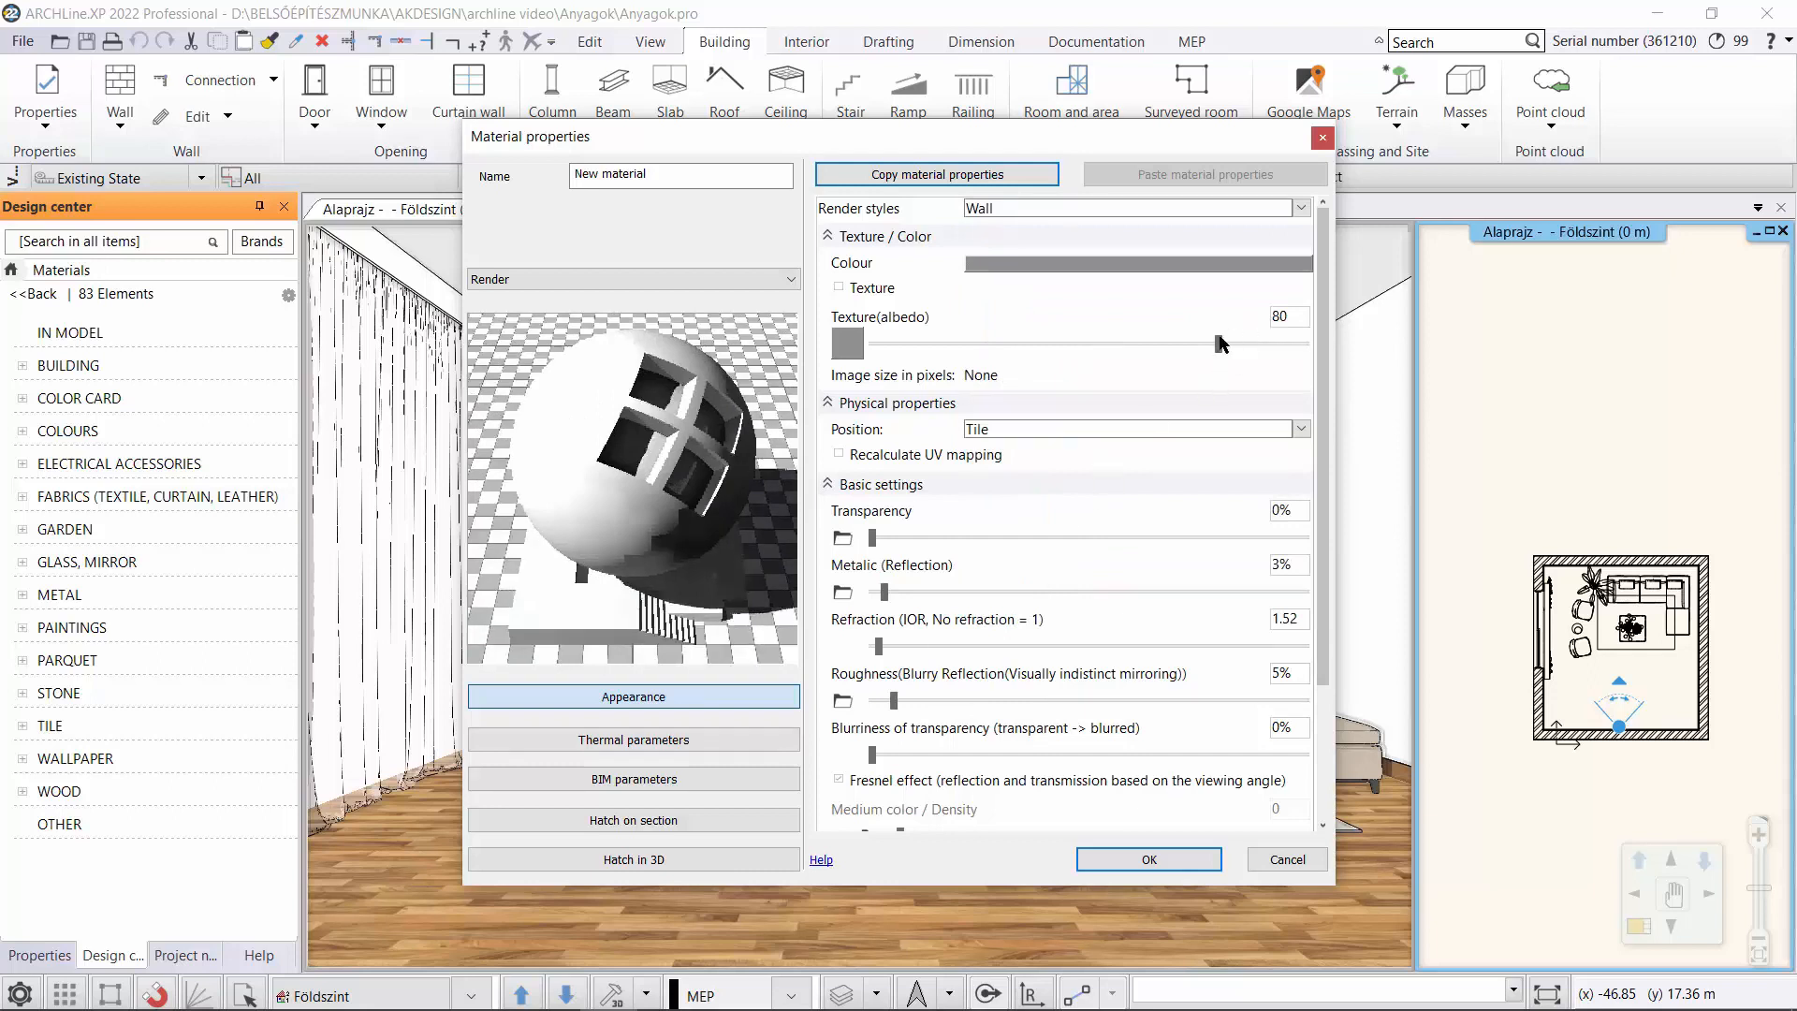
{"action": "left_click_drag", "start_coordinate": [1189, 352], "coordinate": [1048, 359]}
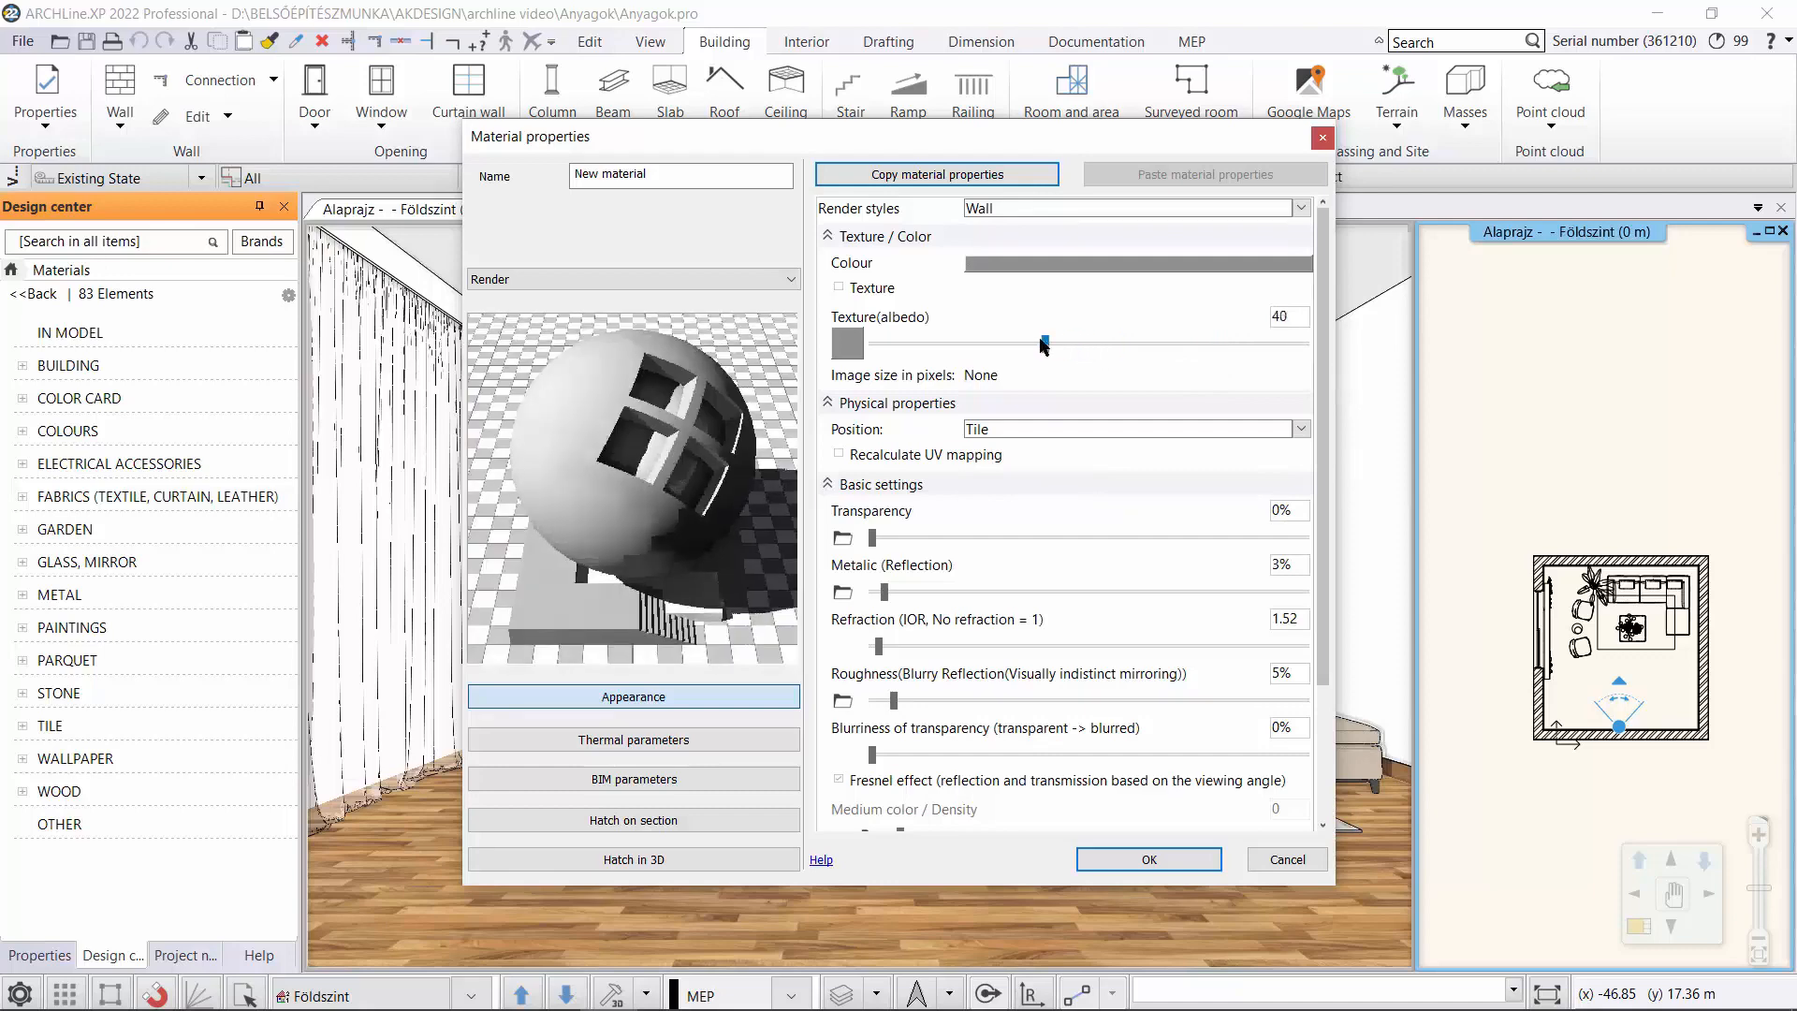
{"action": "scroll", "coordinate": [1048, 359], "scroll_direction": "down", "scroll_amount": 1}
Name the material RAL7045 and save it in the library under category COLOURS, sub category RAL.
{"action": "left_click_drag", "start_coordinate": [681, 183], "coordinate": [529, 202]}
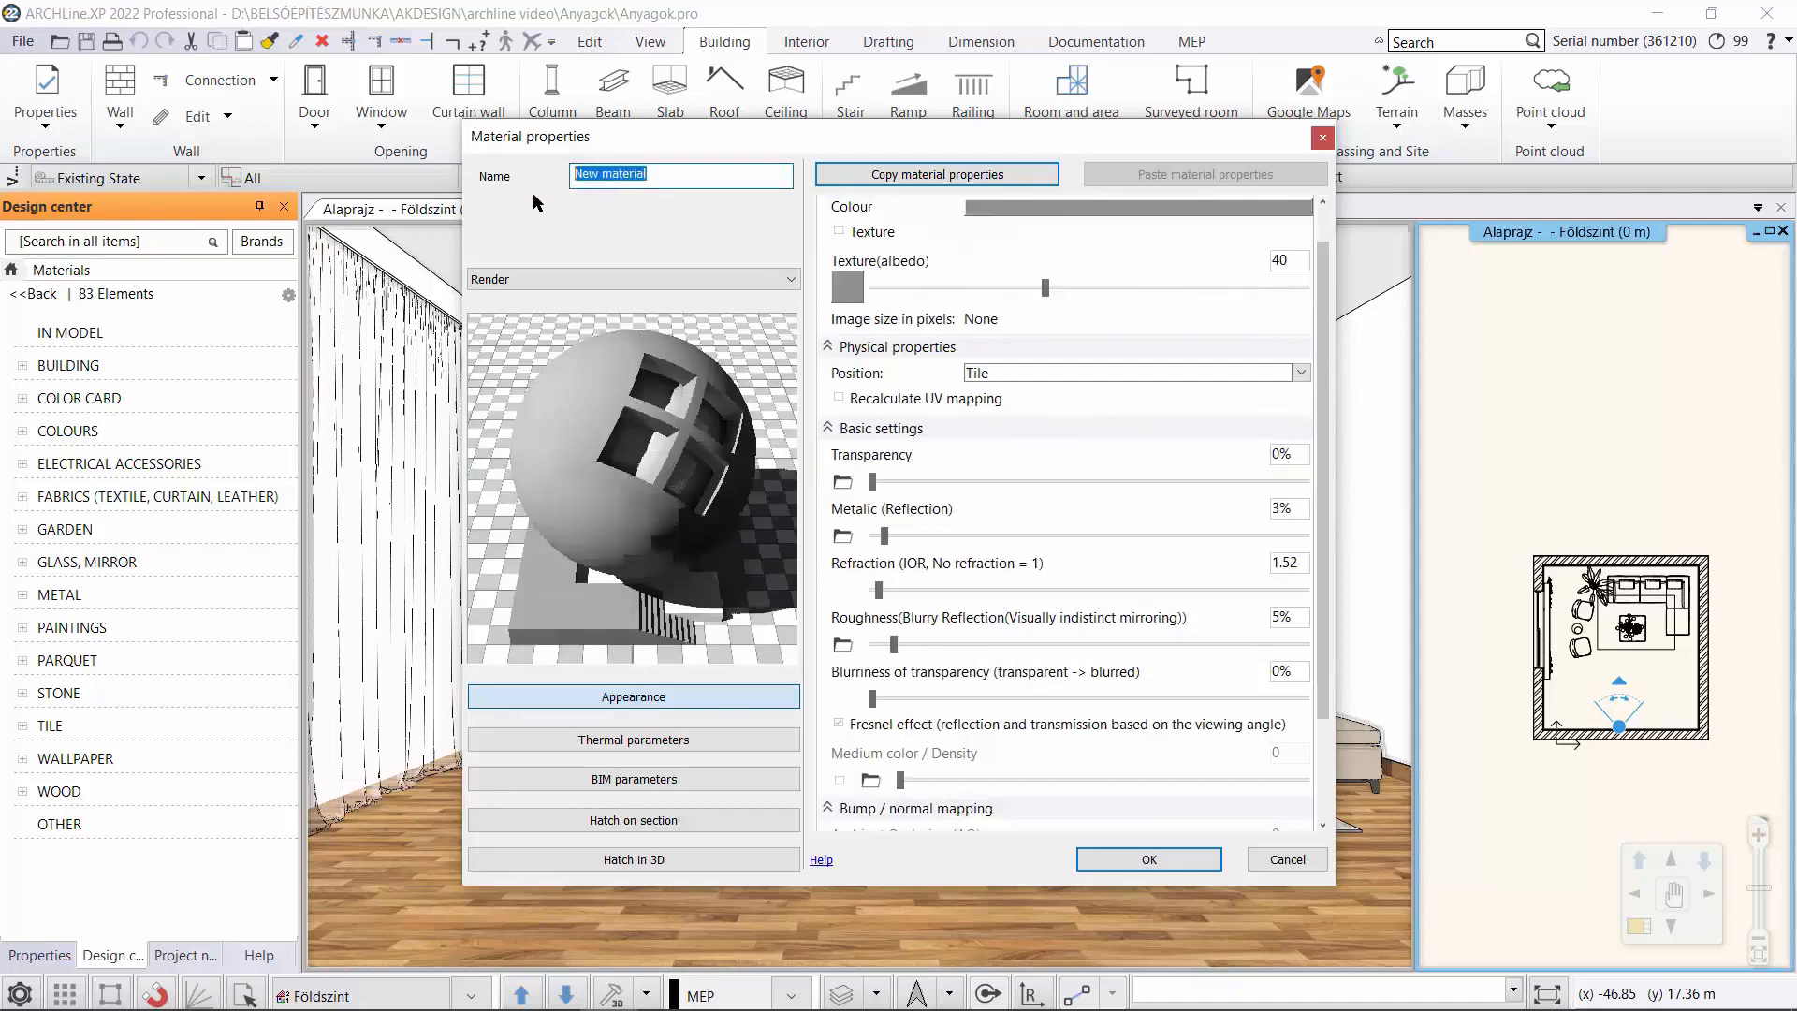
{"action": "type", "text": "RAL7045"}
{"action": "left_click", "coordinate": [1153, 854]}
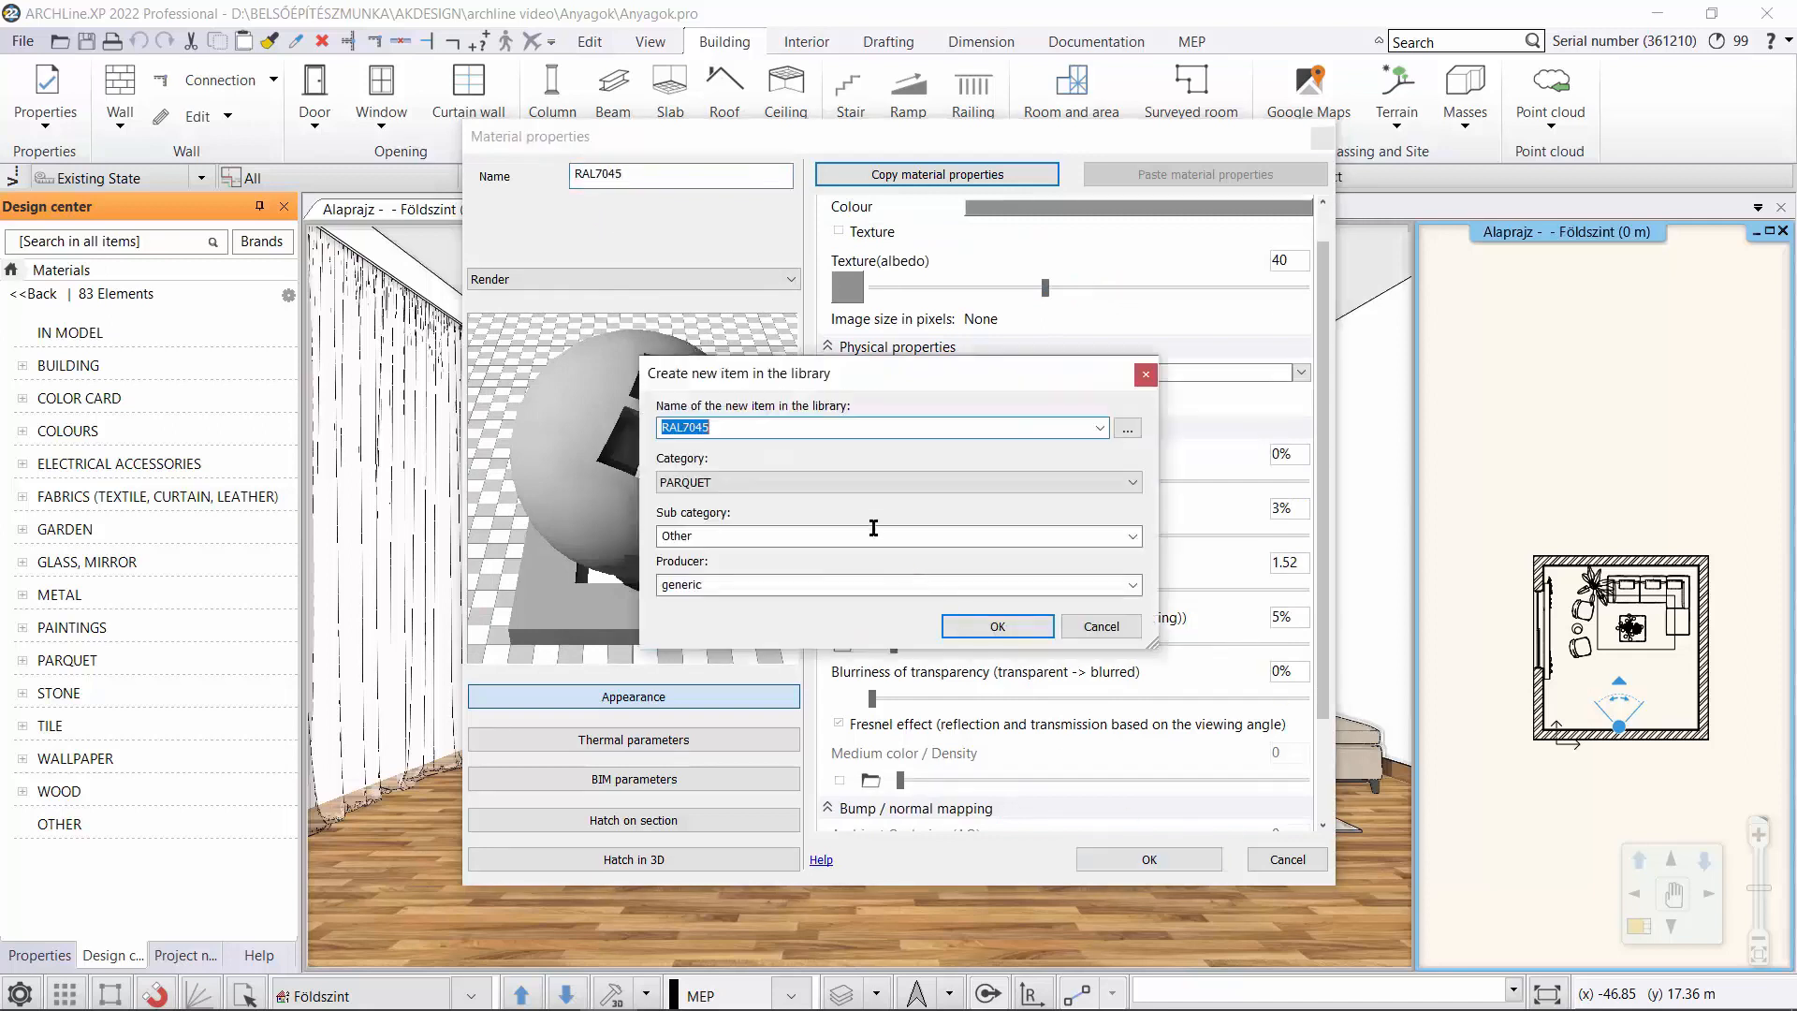
{"action": "left_click", "coordinate": [813, 483]}
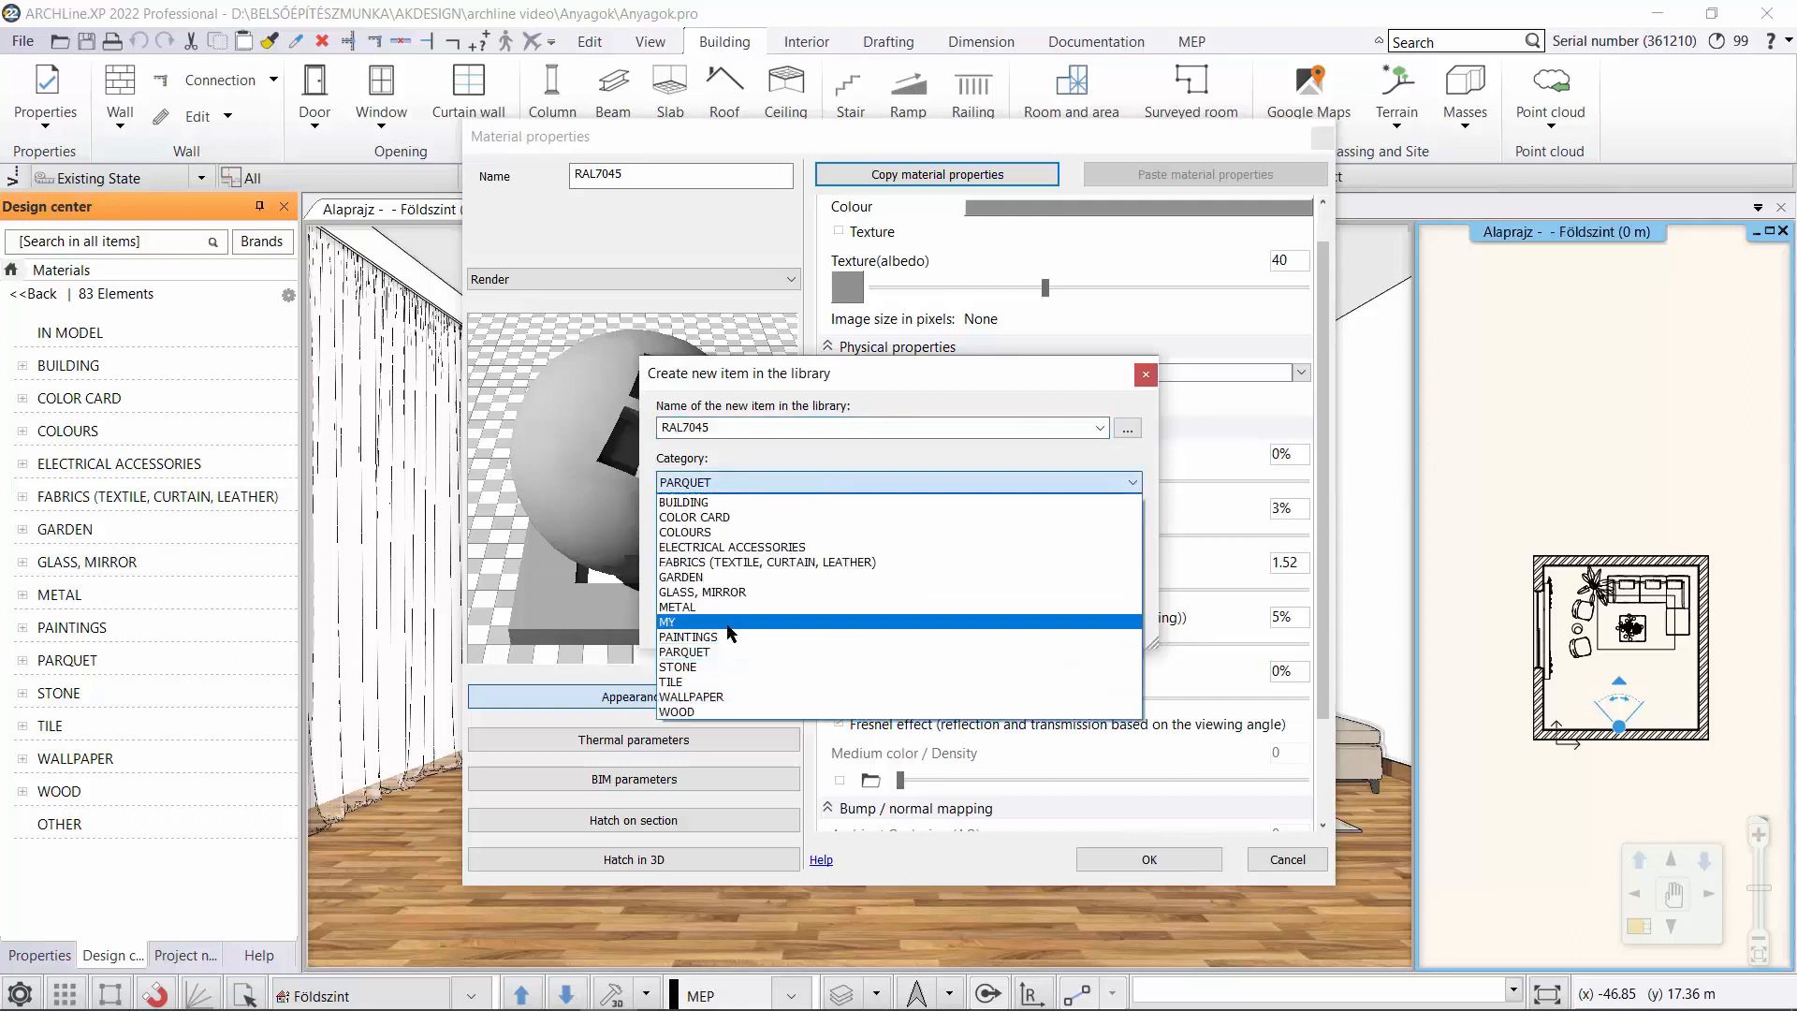
{"action": "left_click", "coordinate": [744, 532]}
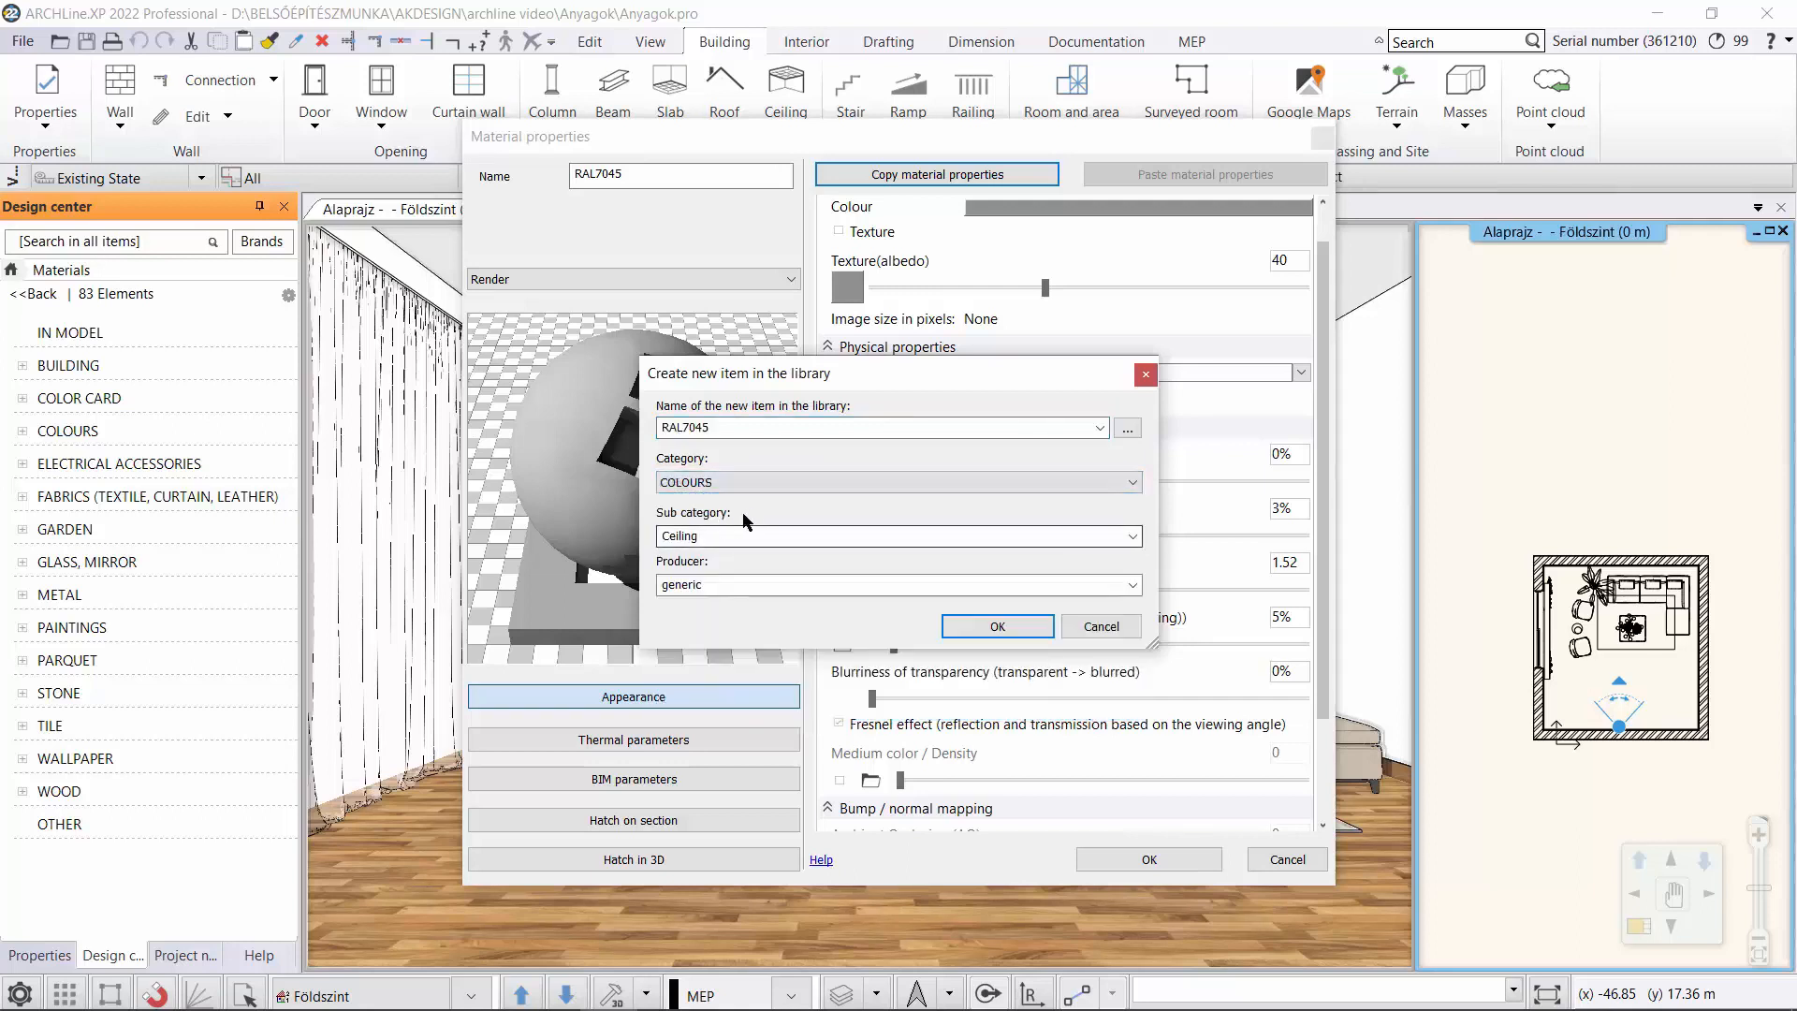
{"action": "left_click", "coordinate": [1027, 529]}
{"action": "left_click", "coordinate": [1039, 749]}
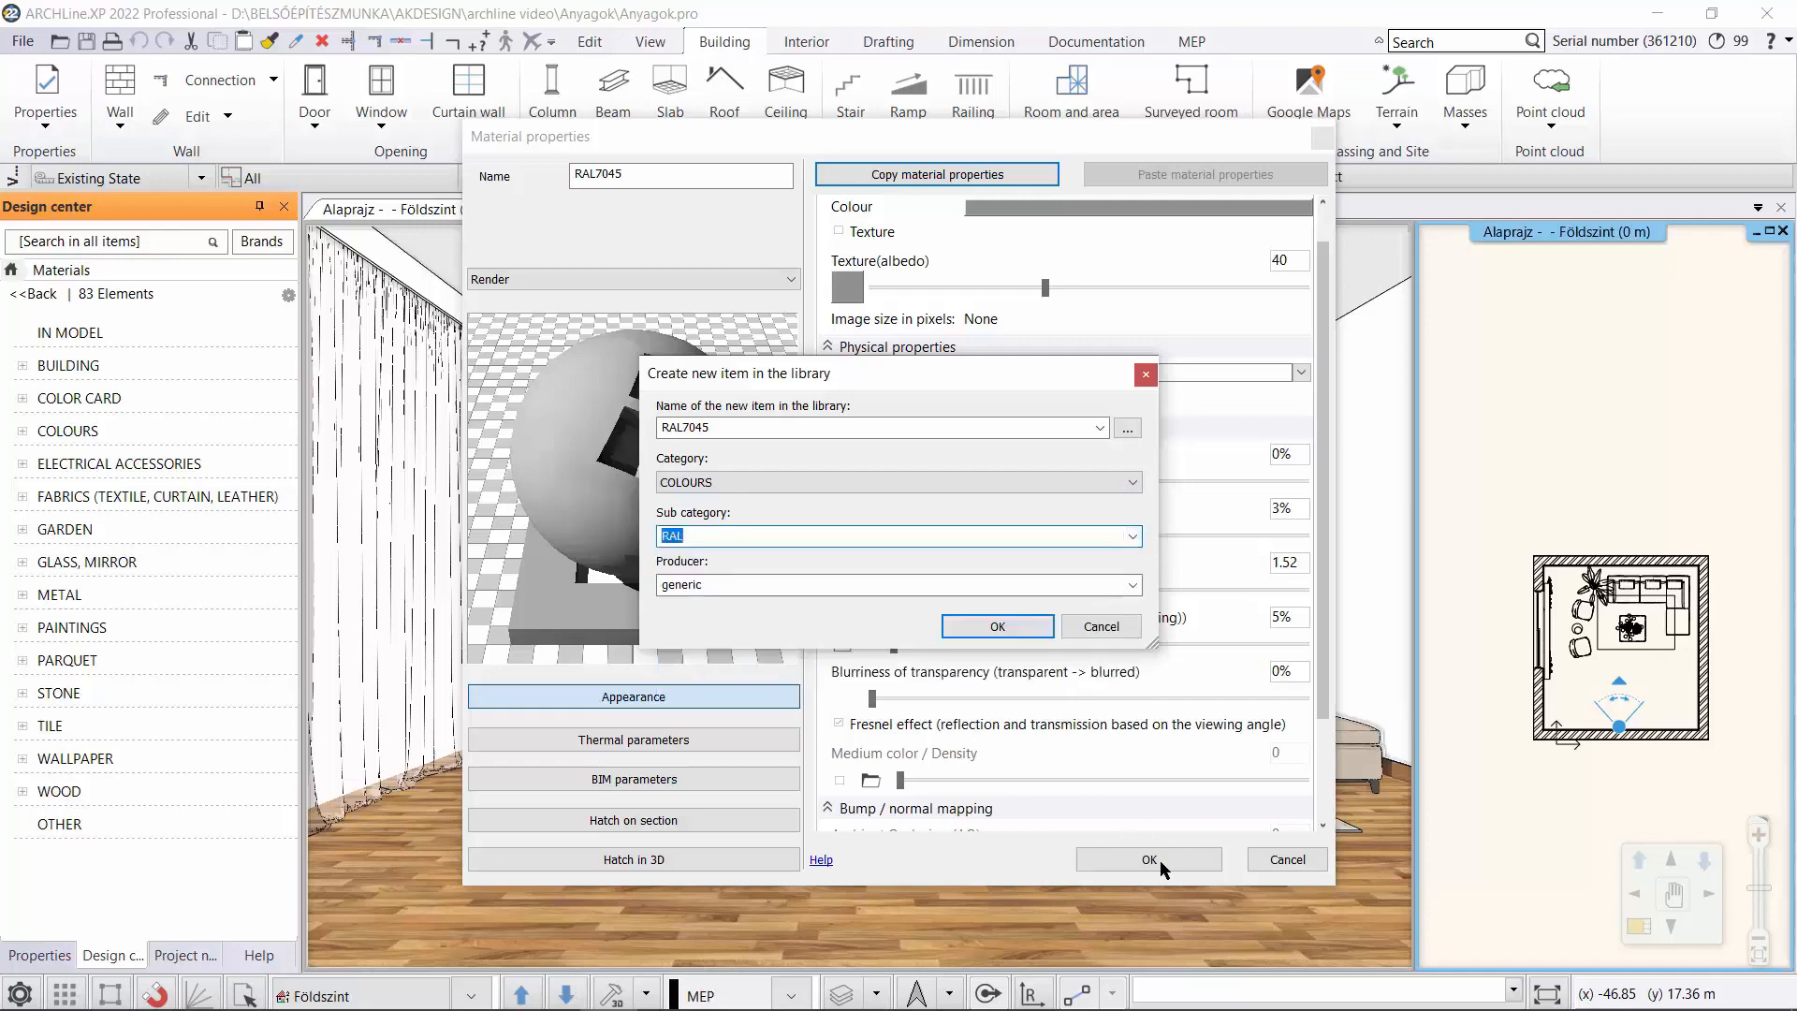
{"action": "left_click", "coordinate": [998, 627]}
{"action": "left_click", "coordinate": [1144, 854]}
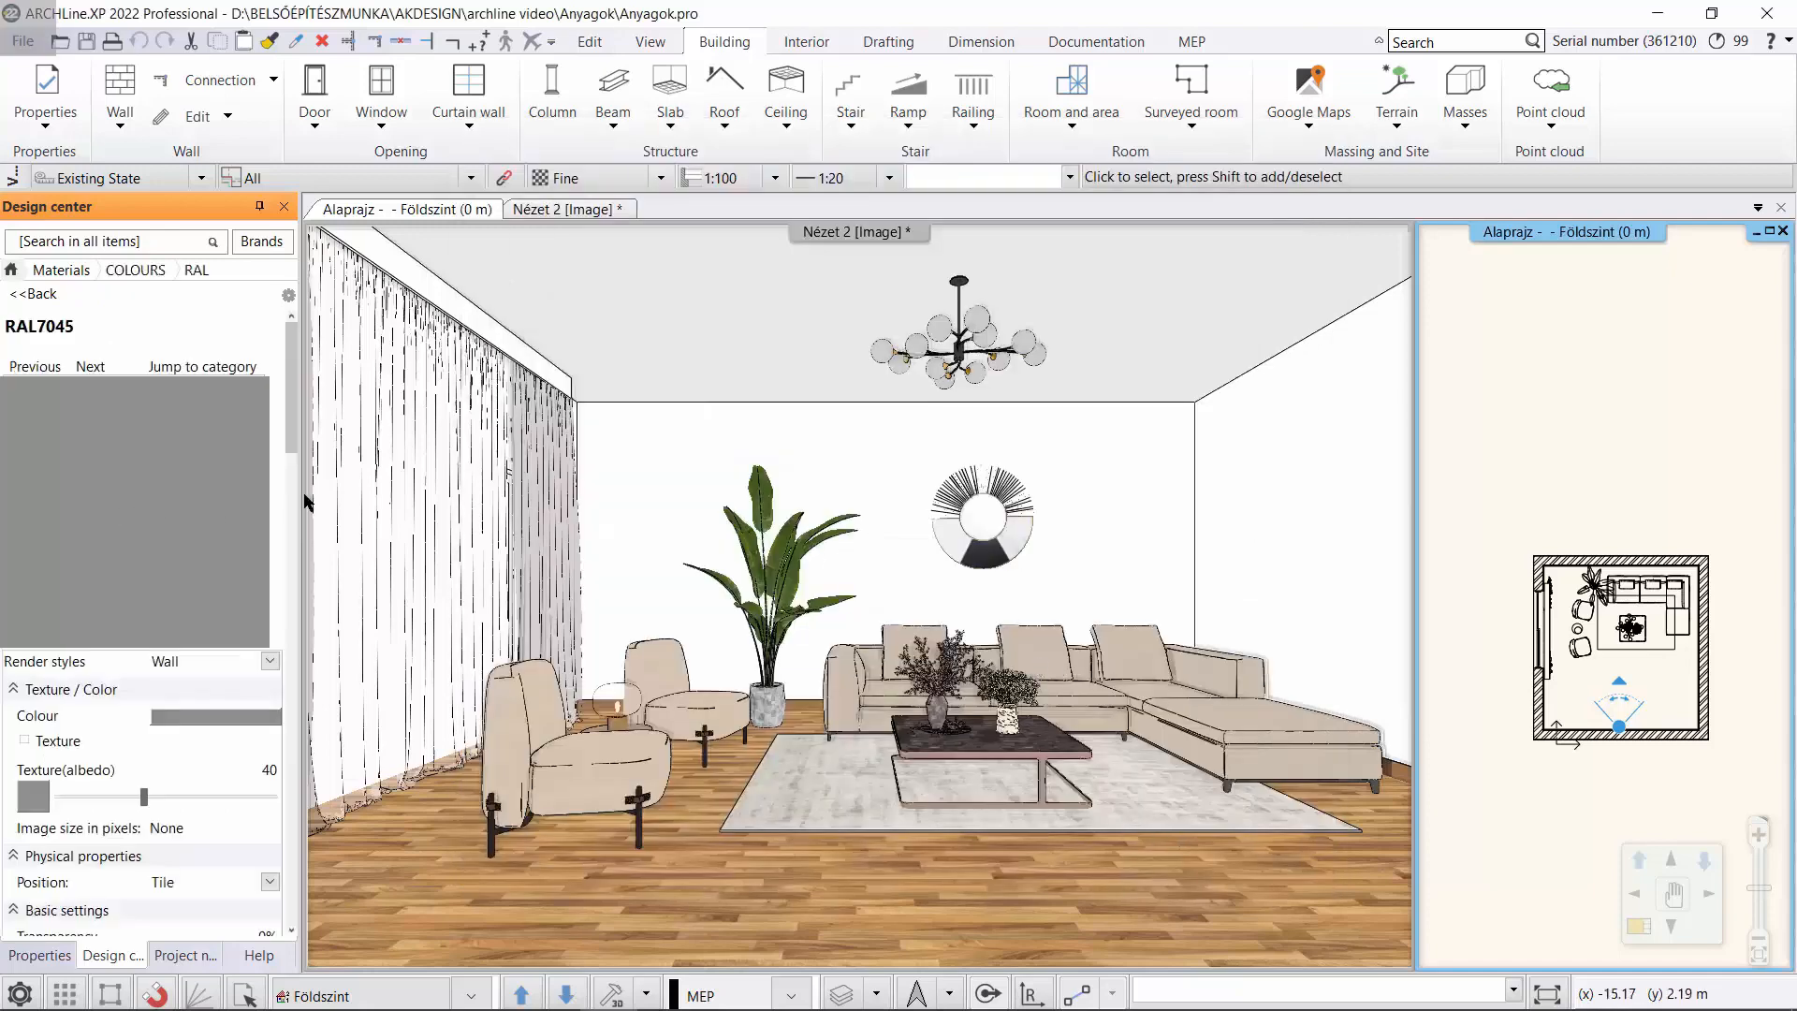
Apply the RAL7045 material as painting to the back wall behind the sofa in the 3D view.
{"action": "mouse_move", "coordinate": [305, 503]}
{"action": "left_mouse_down"}
{"action": "mouse_move", "coordinate": [838, 461]}
{"action": "mouse_move", "coordinate": [866, 440]}
{"action": "left_mouse_up"}
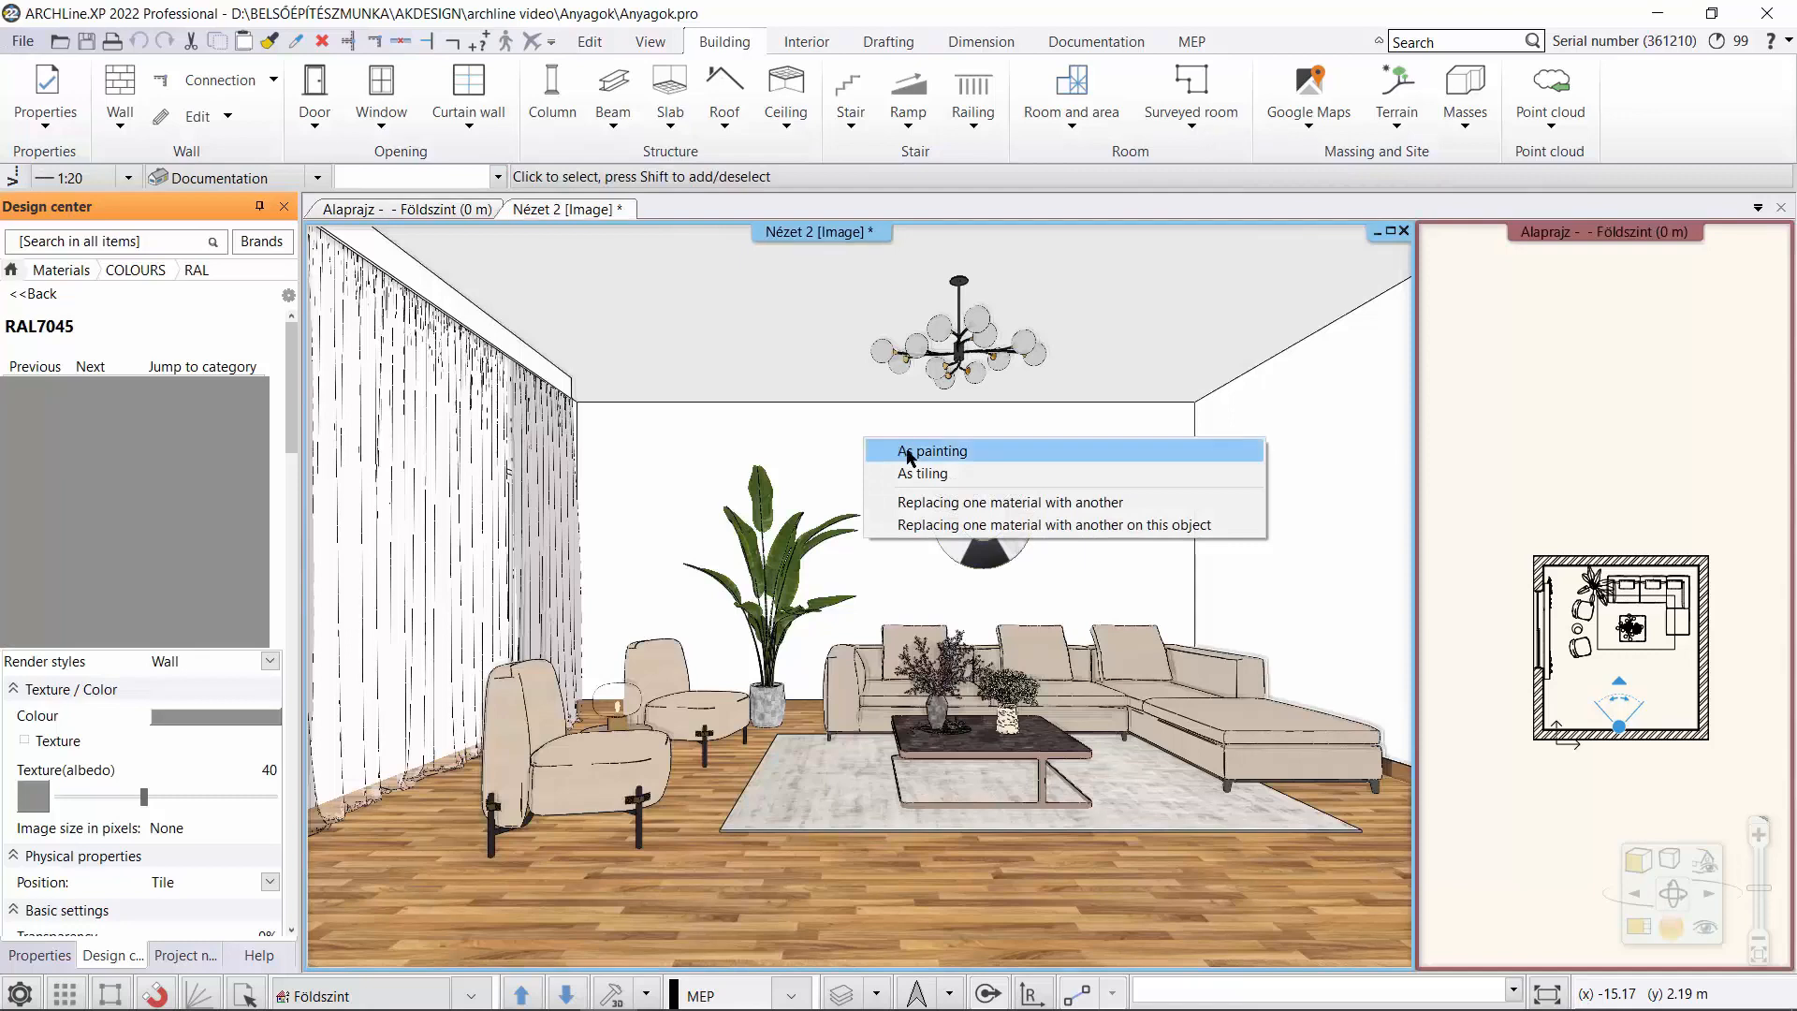
{"action": "left_click", "coordinate": [908, 453]}
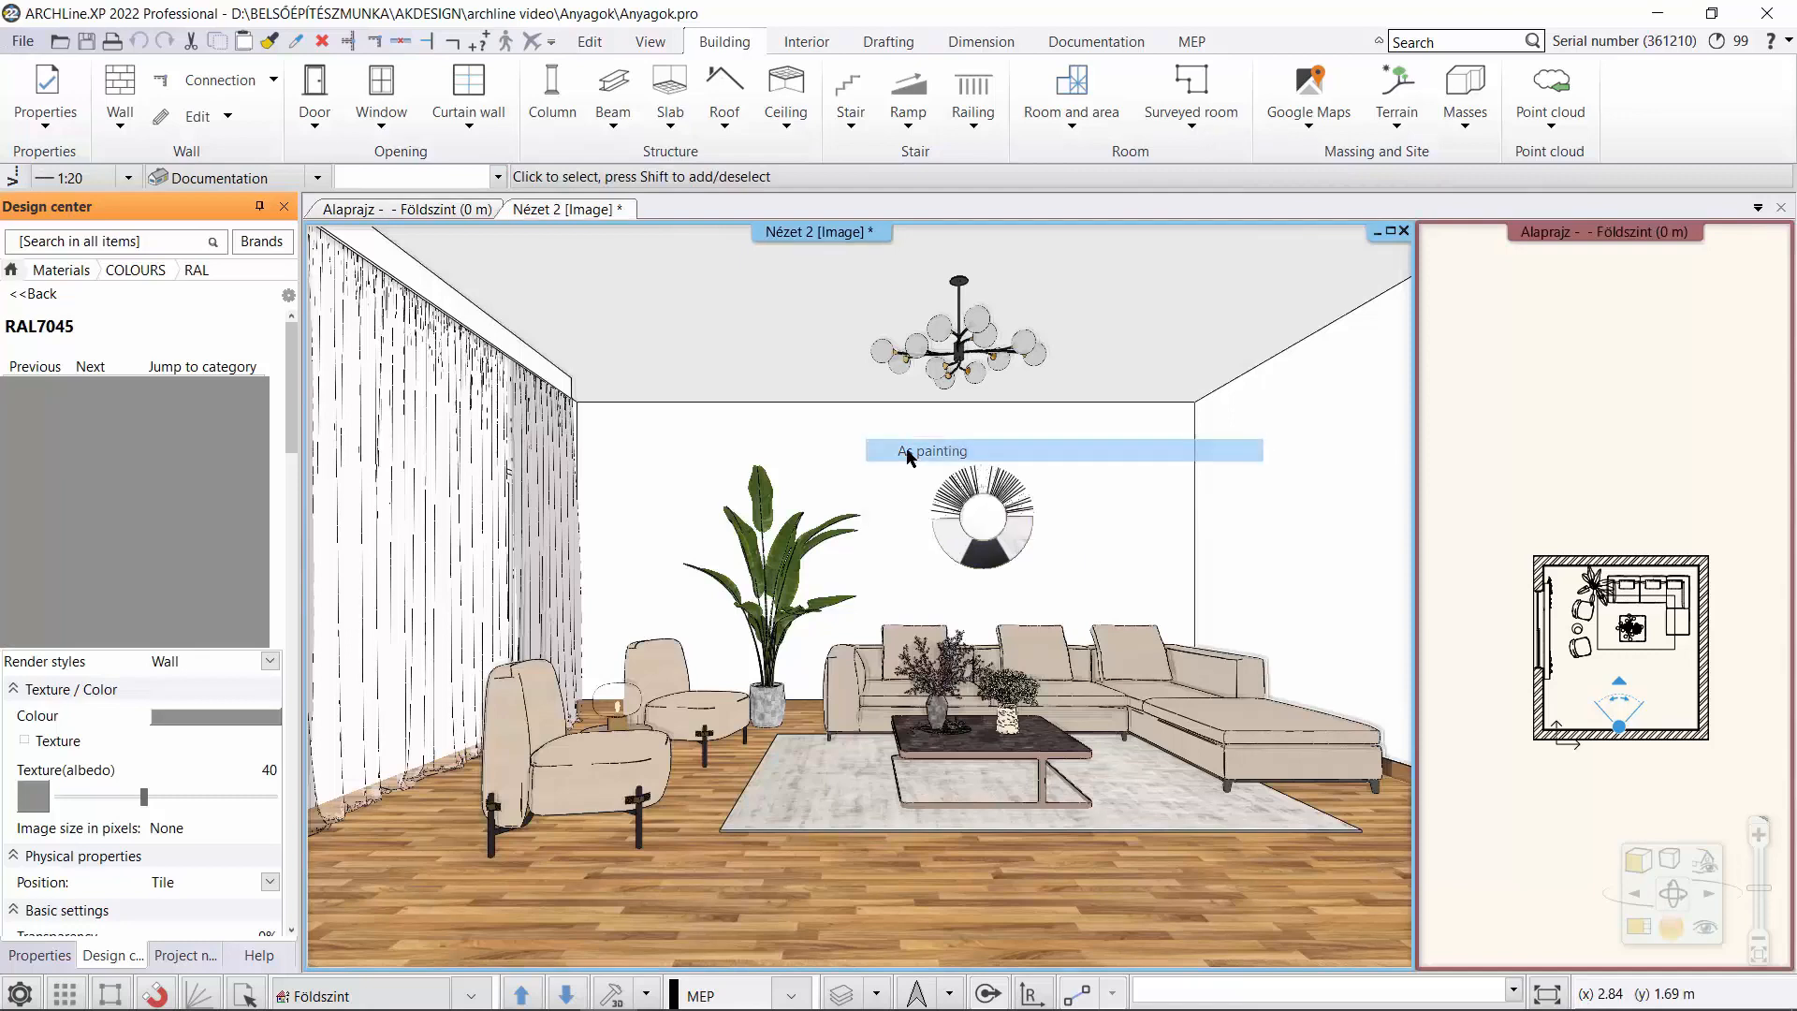
{"action": "left_click", "coordinate": [851, 470]}
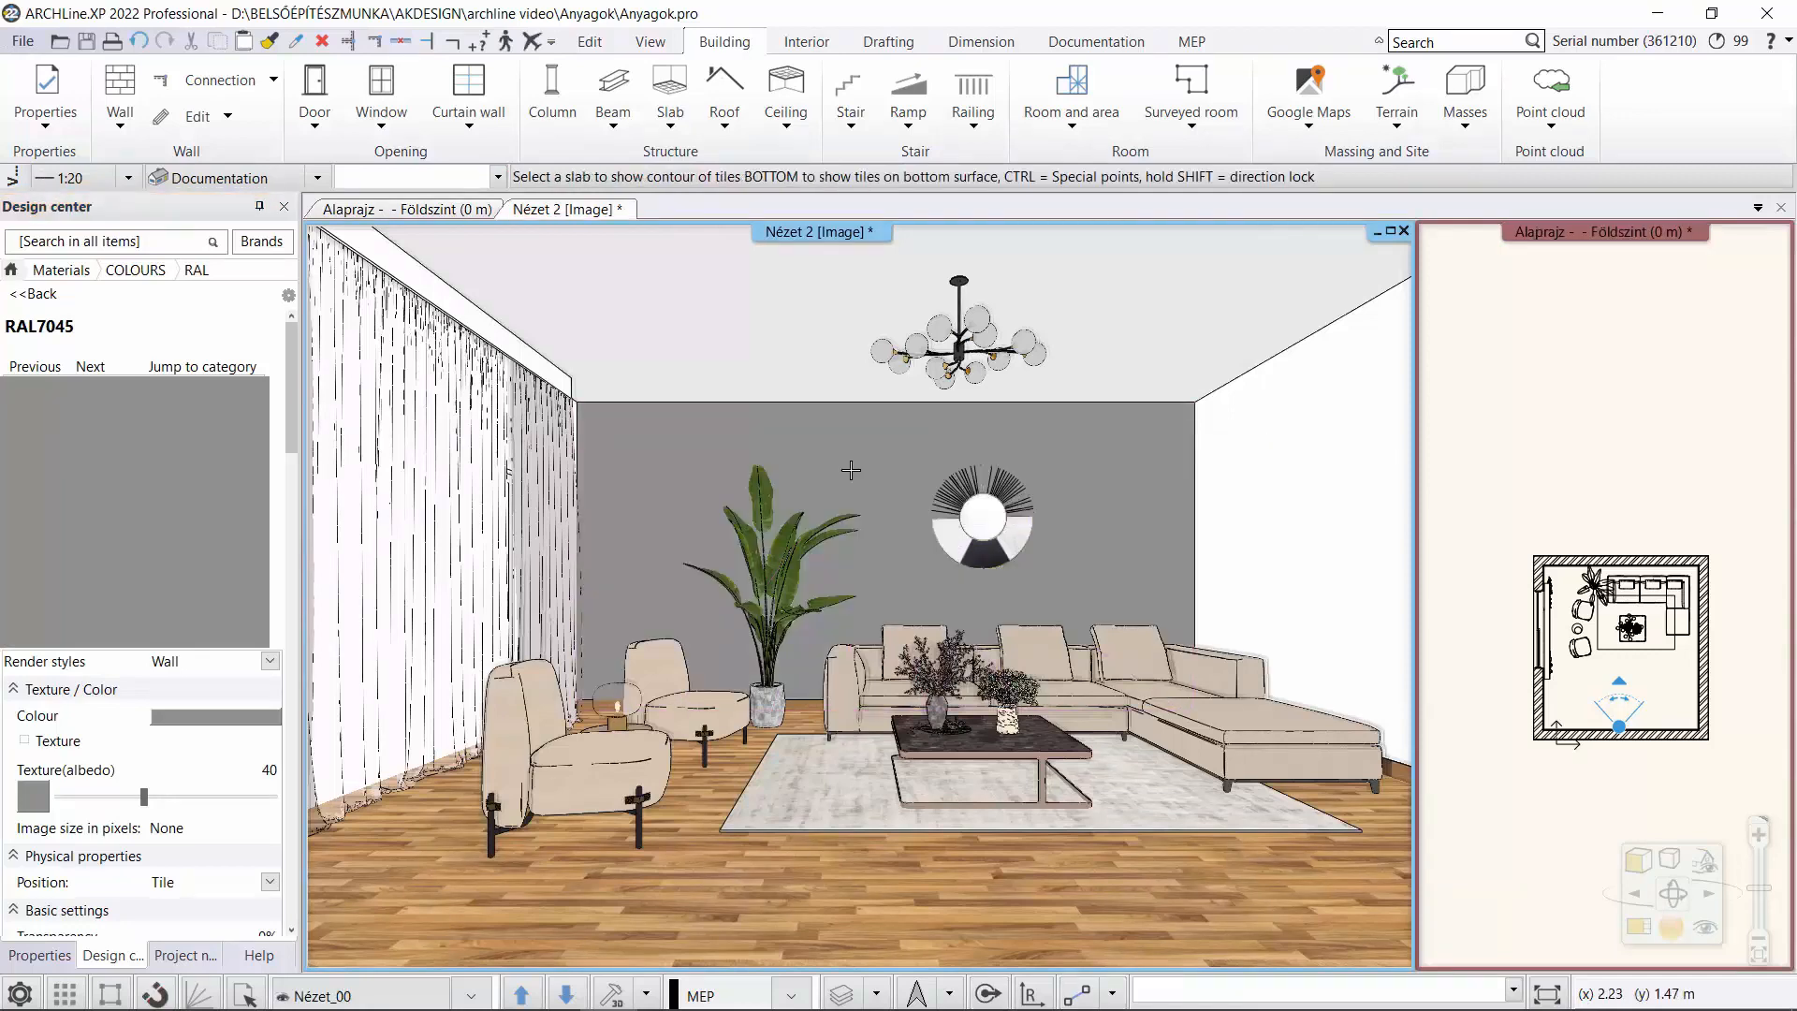
{"action": "key", "text": "Escape"}
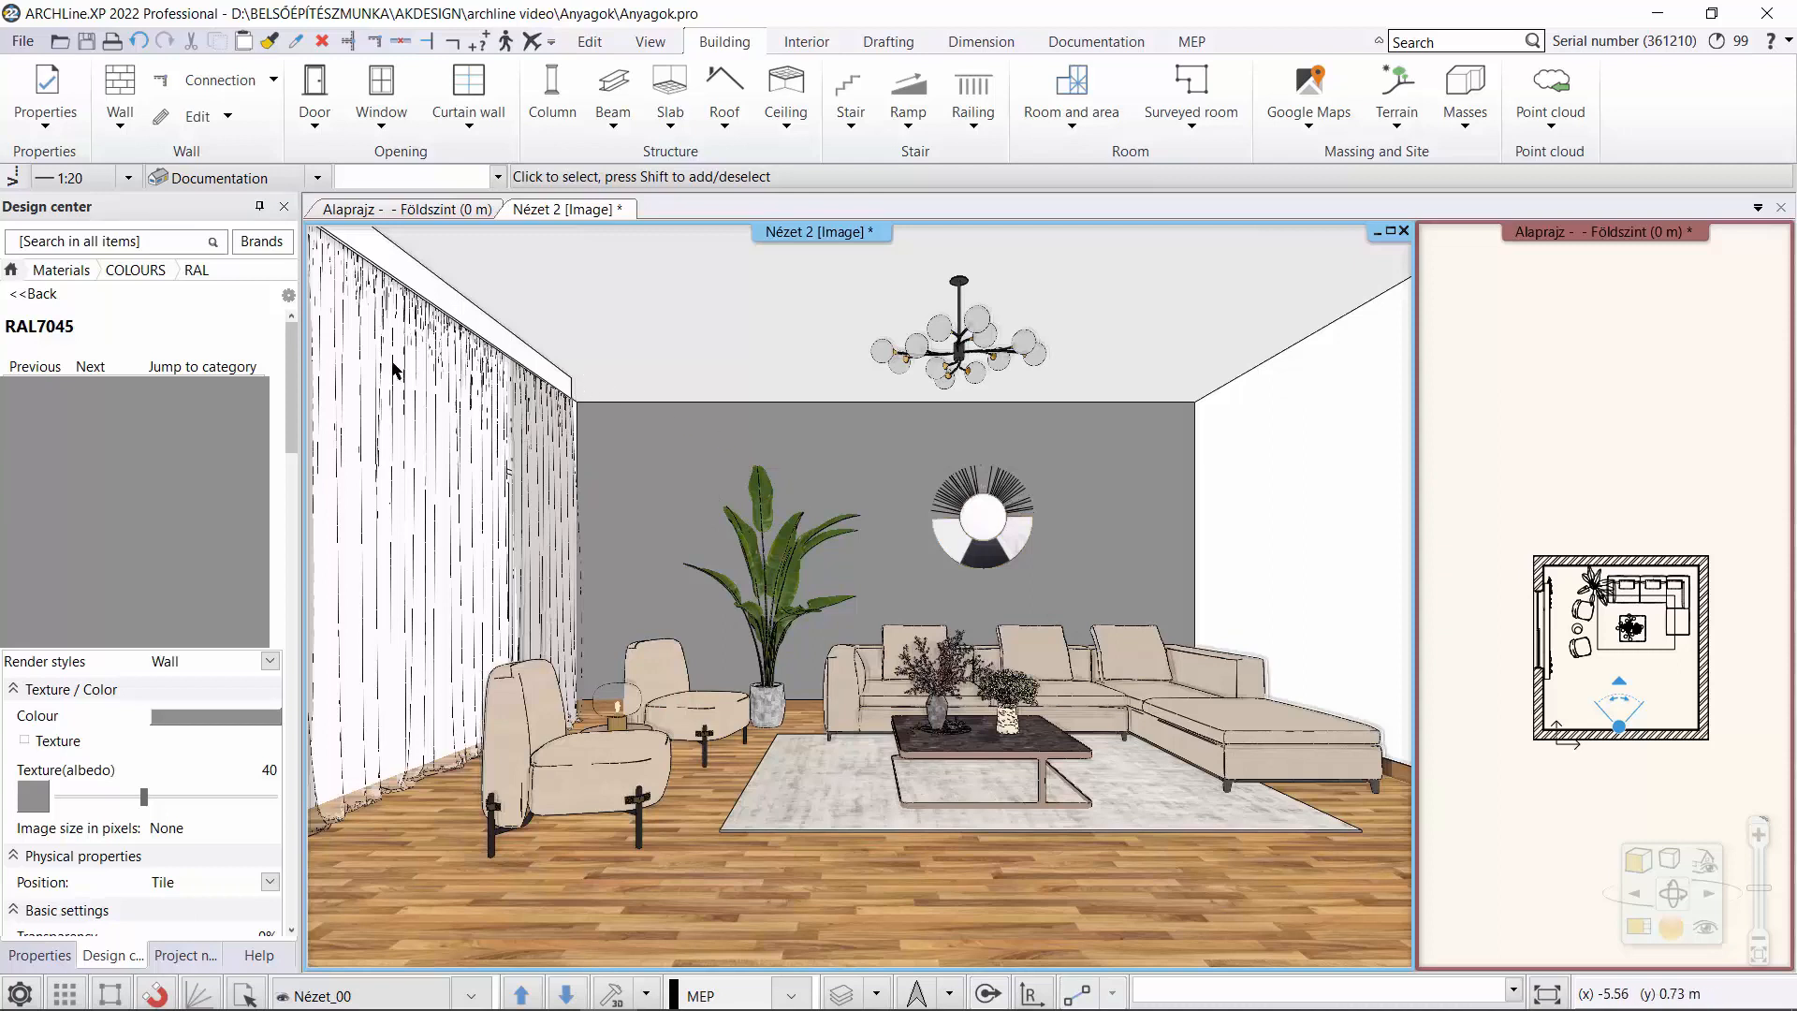
Download the TENERIFE_105 fabric from Rovitex's Tenerife collection in the Showroom online library.
{"action": "left_click", "coordinate": [800, 42]}
{"action": "left_click", "coordinate": [532, 94]}
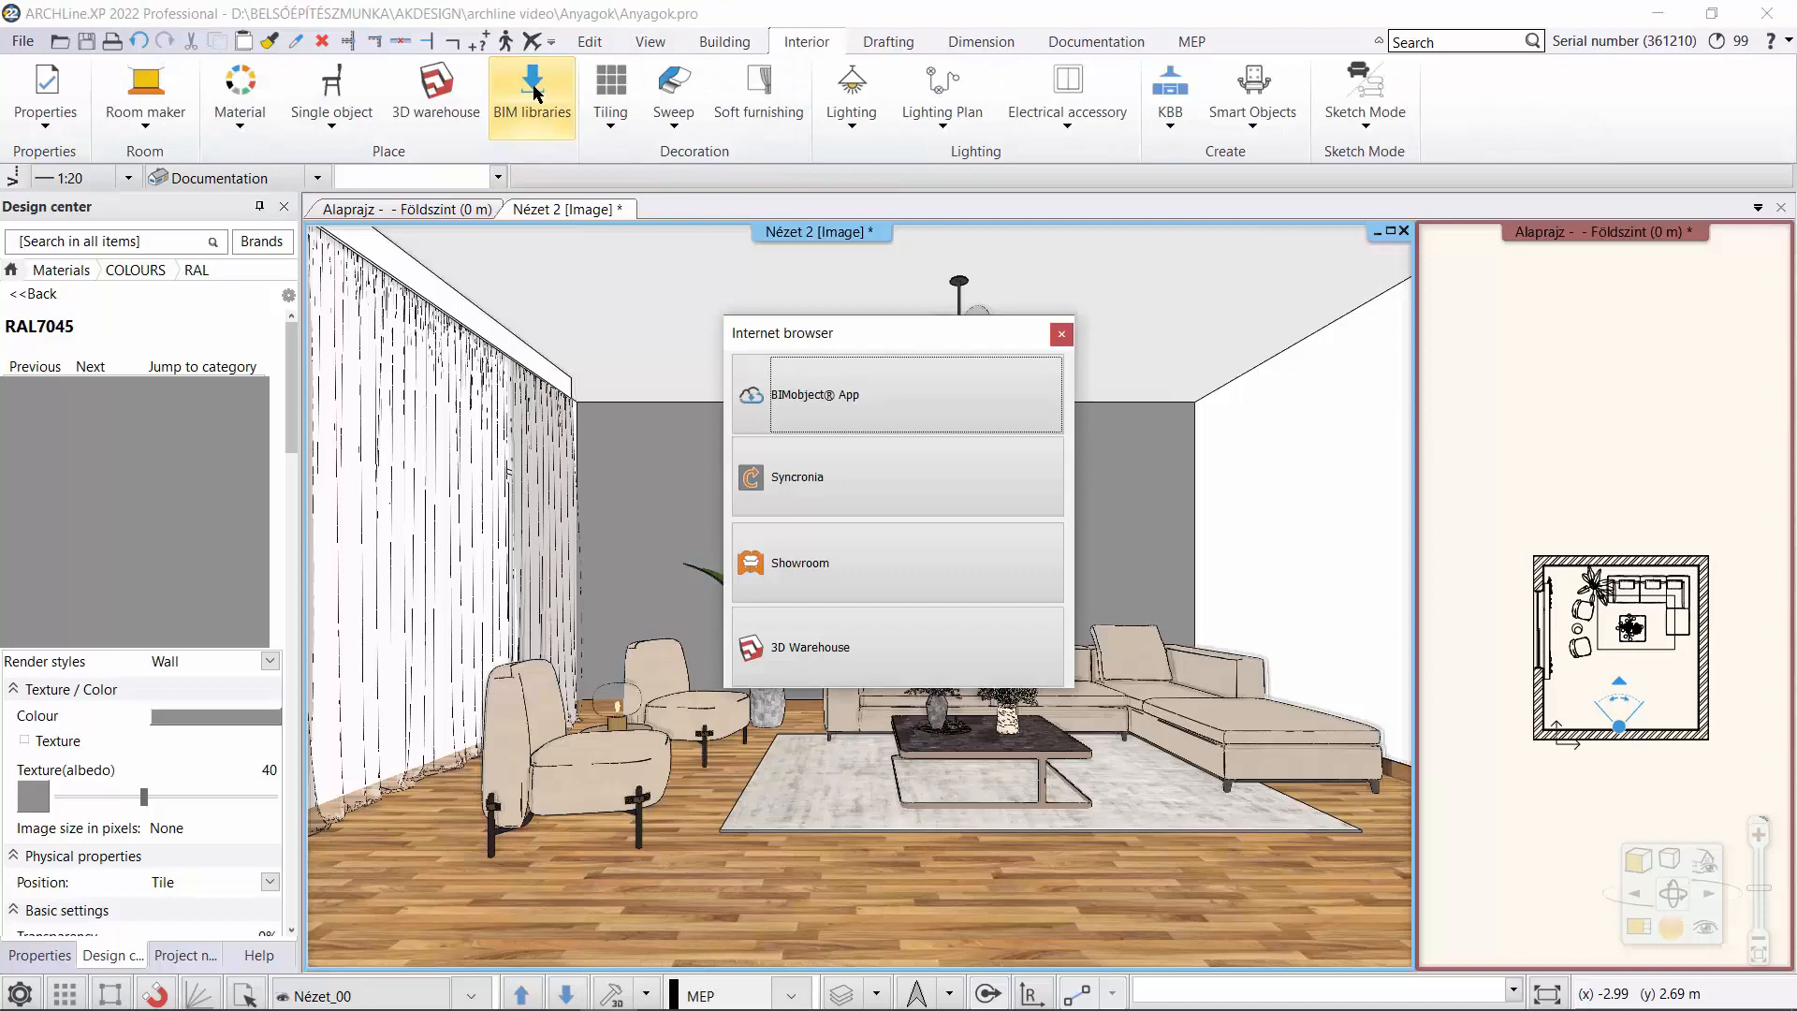
{"action": "left_click", "coordinate": [828, 573]}
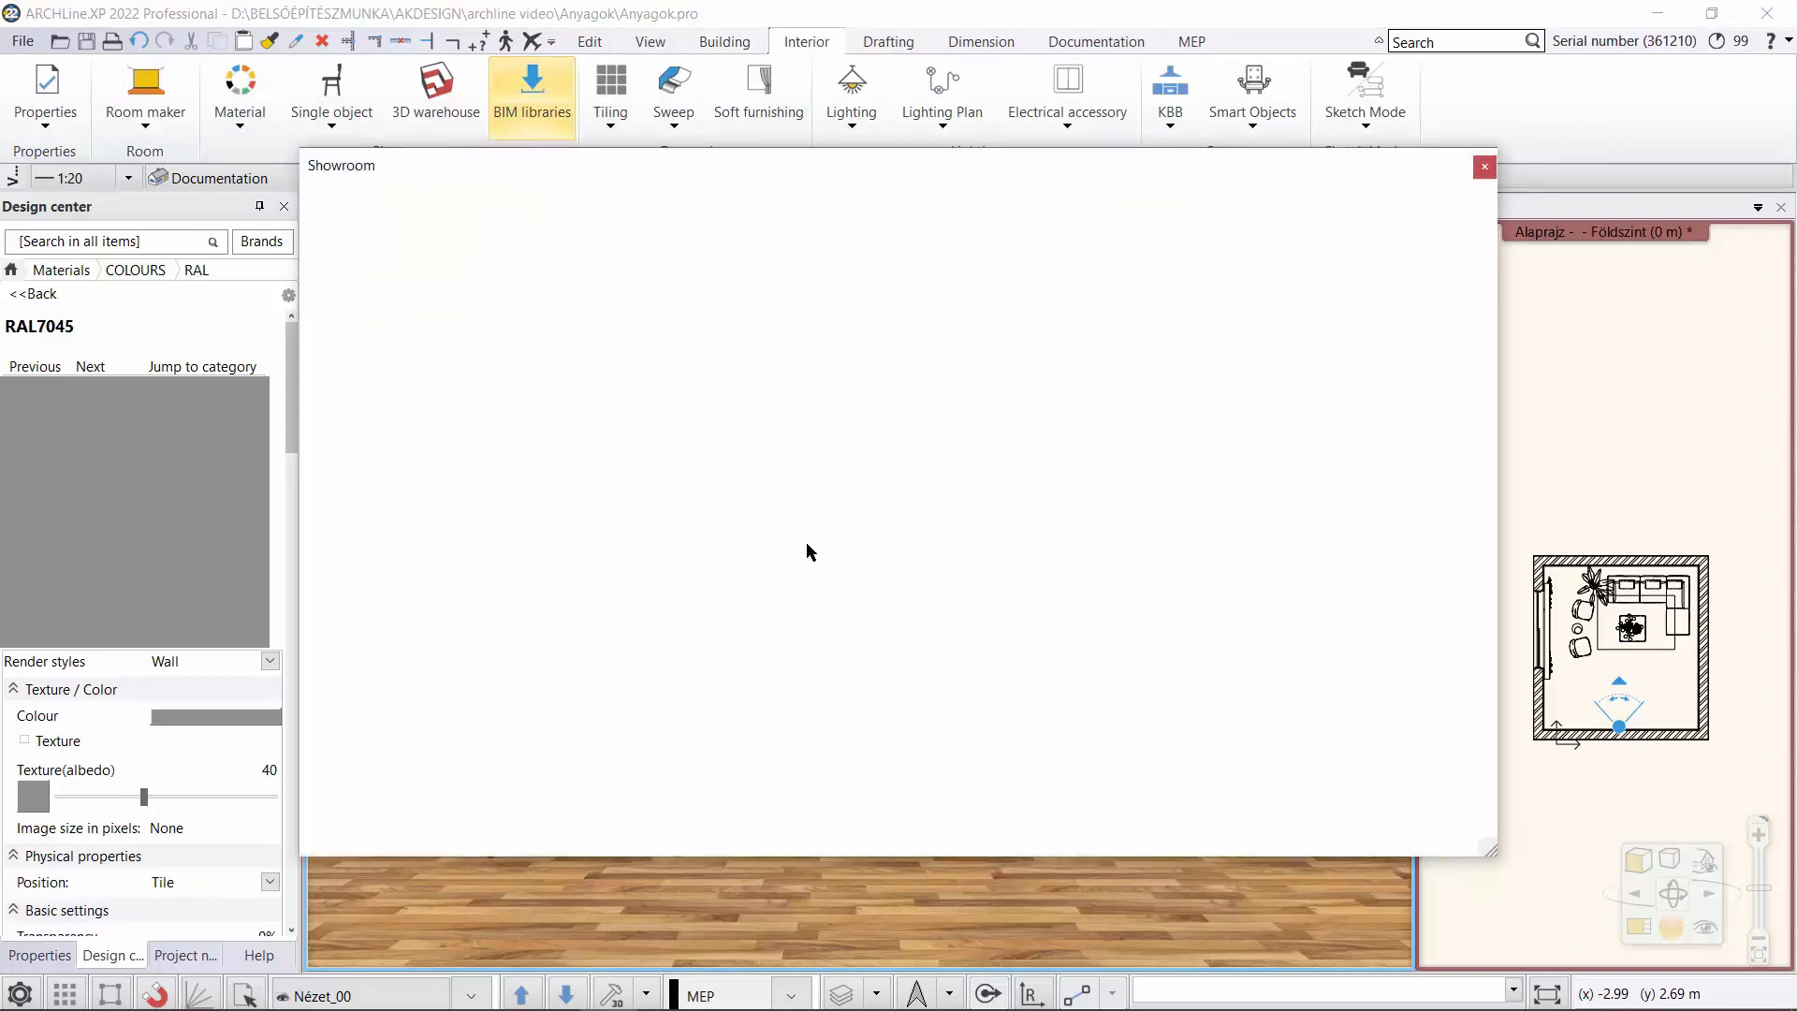
{"action": "scroll", "coordinate": [806, 542], "scroll_direction": "down", "scroll_amount": 3}
{"action": "scroll", "coordinate": [805, 546], "scroll_direction": "down", "scroll_amount": 1}
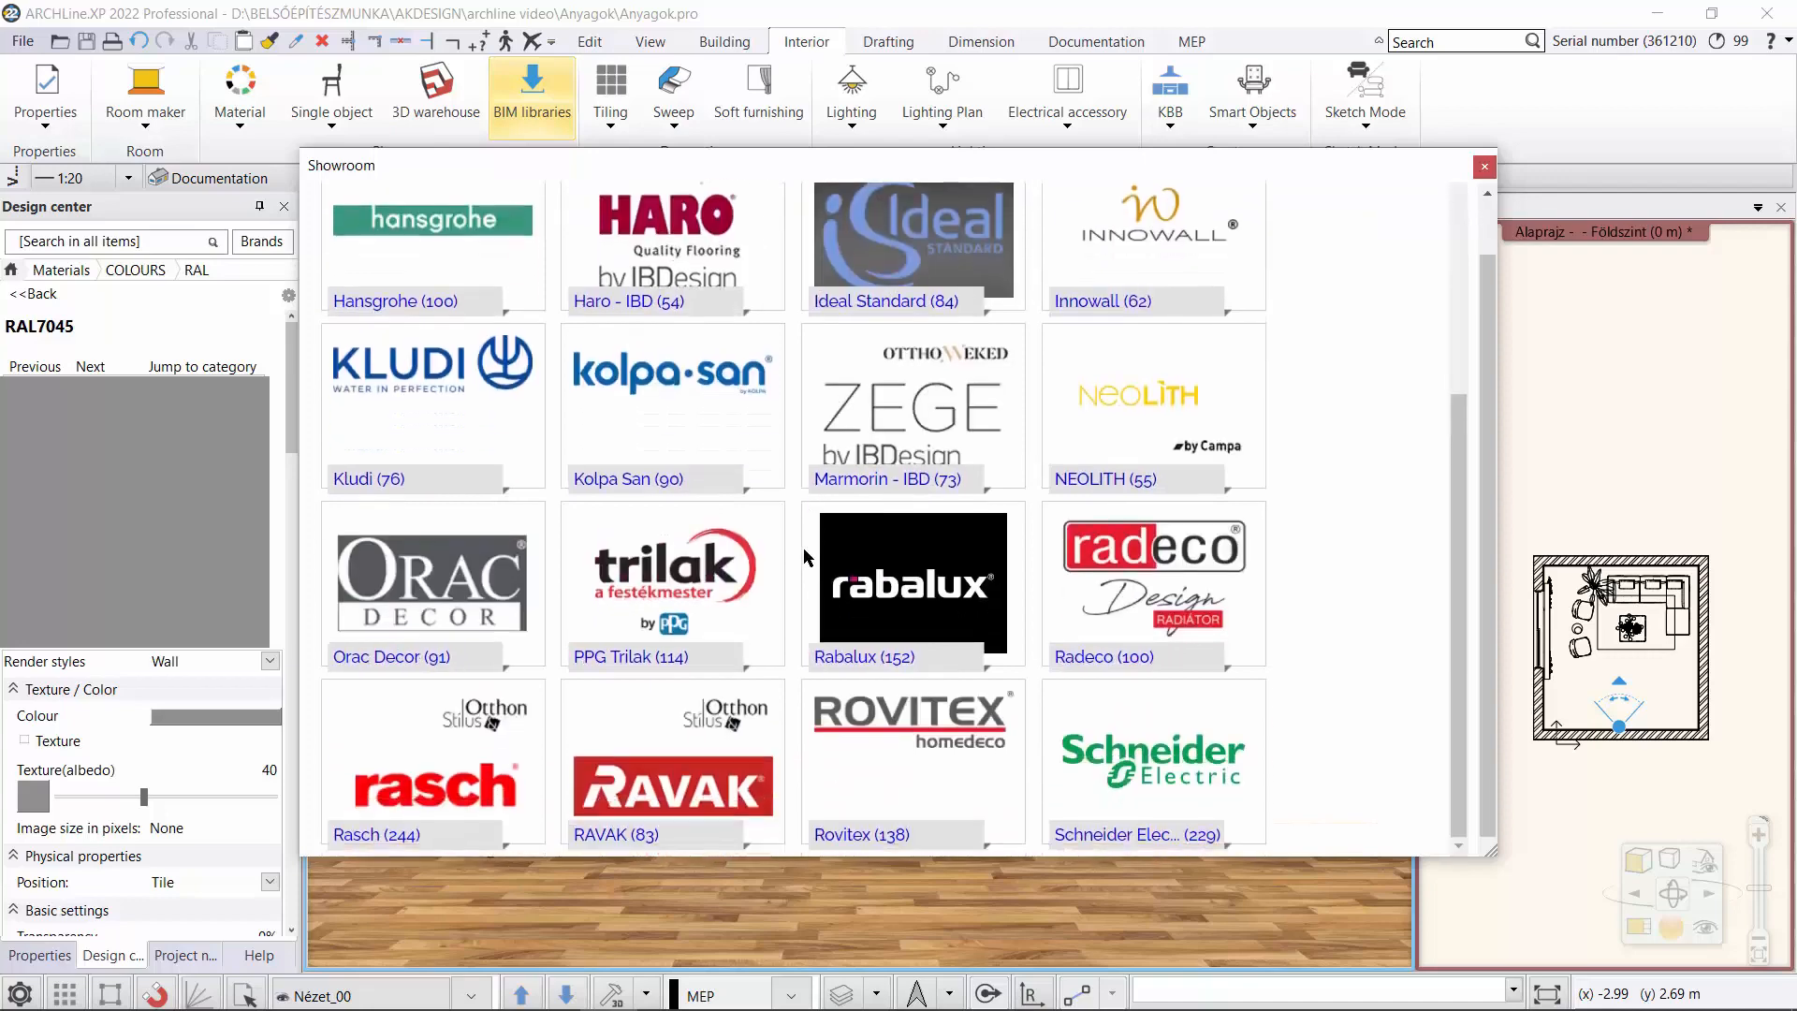
{"action": "left_click", "coordinate": [878, 736]}
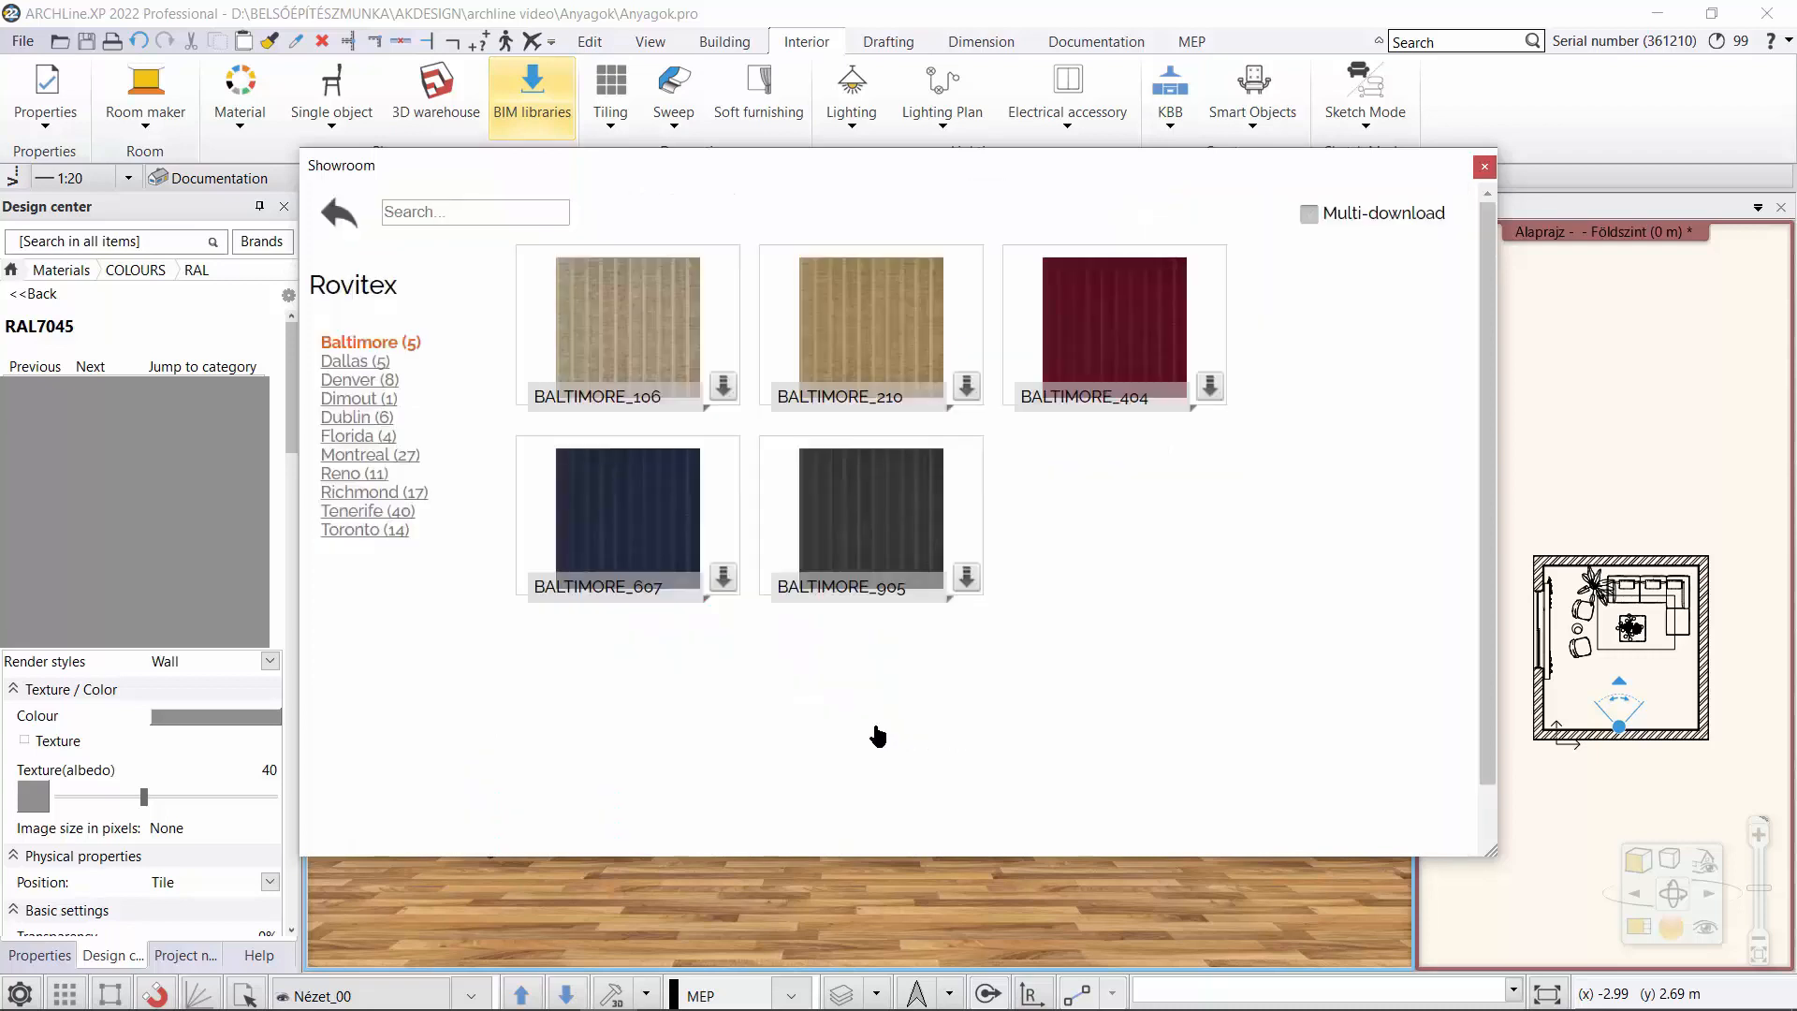
{"action": "left_click", "coordinate": [394, 518]}
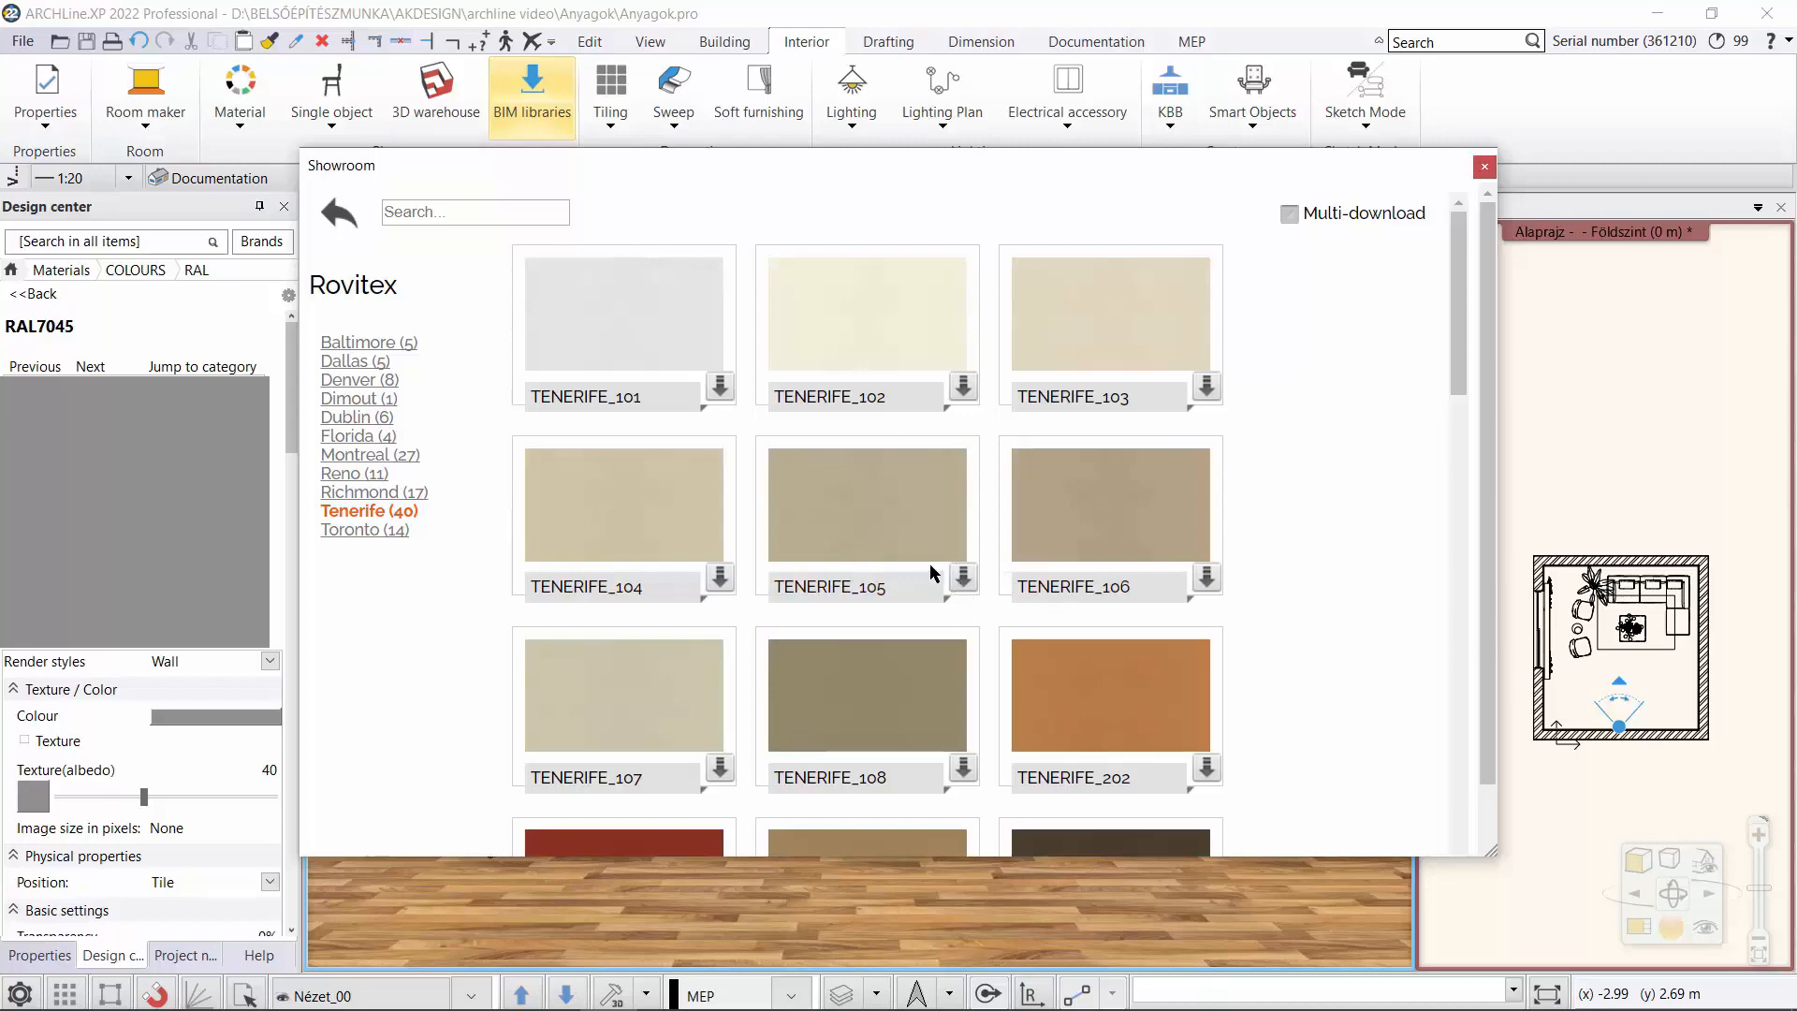
{"action": "left_click", "coordinate": [961, 574]}
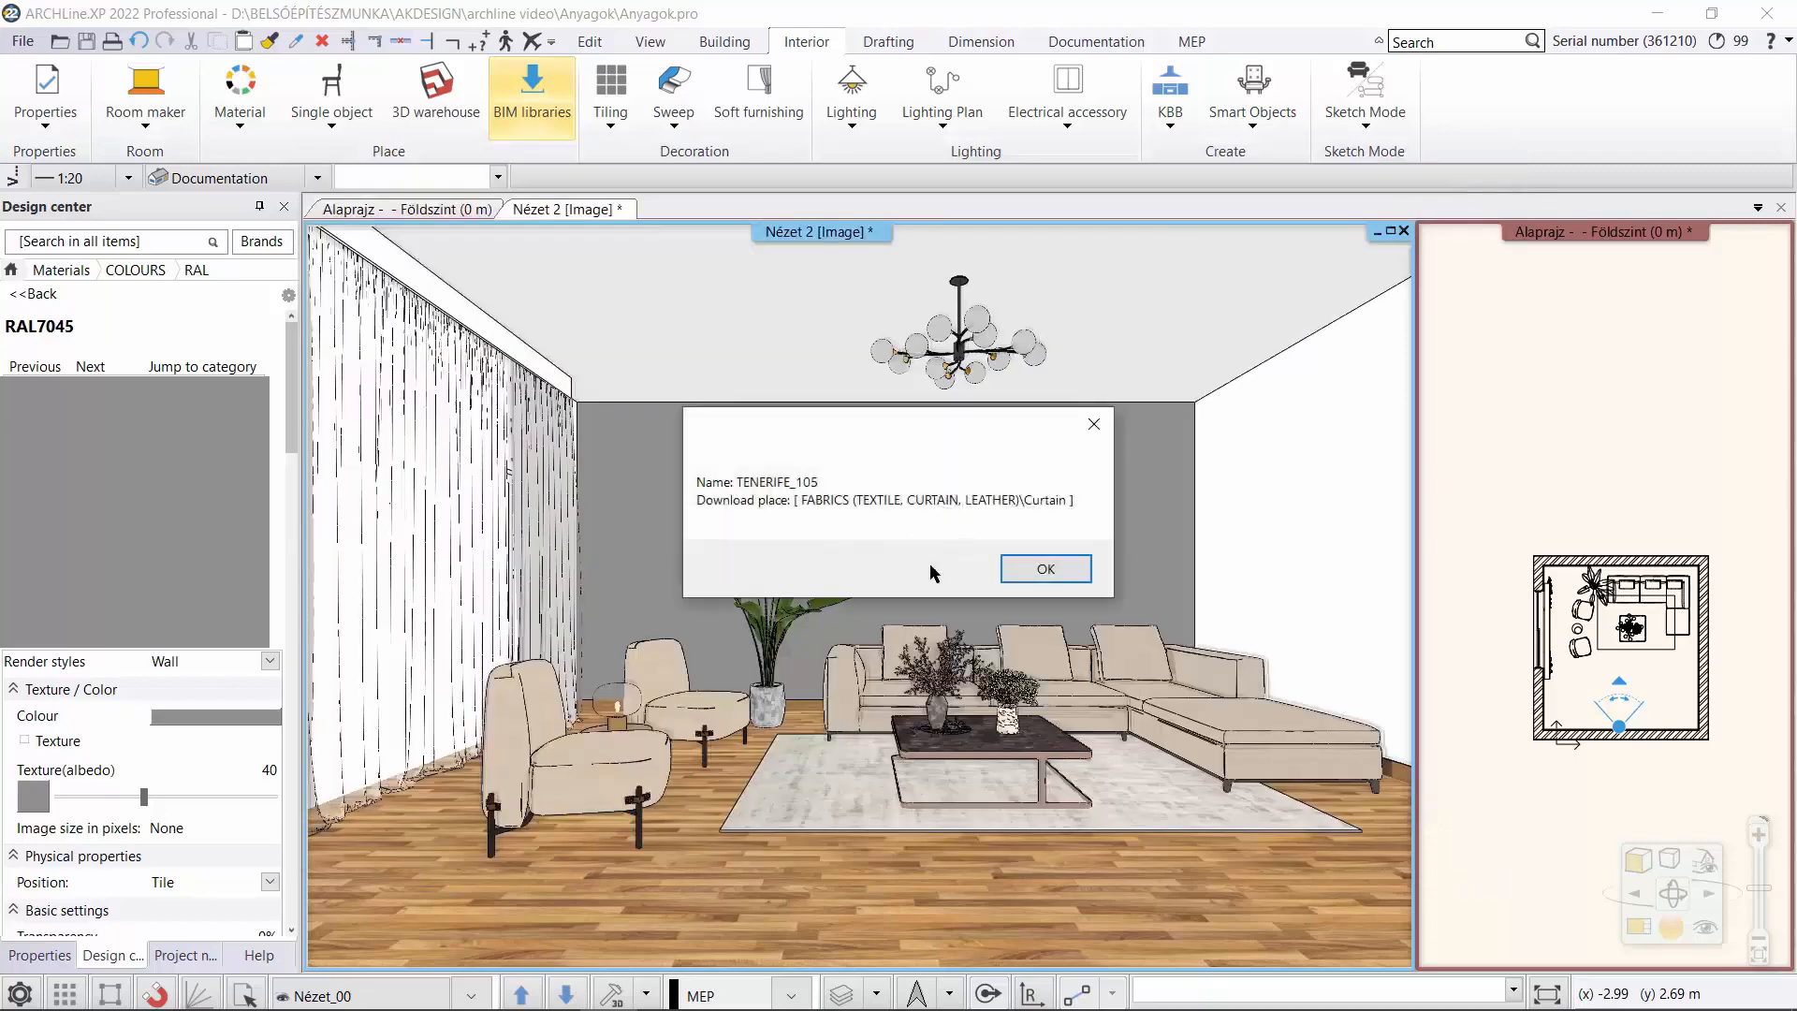
{"action": "left_click", "coordinate": [1046, 569]}
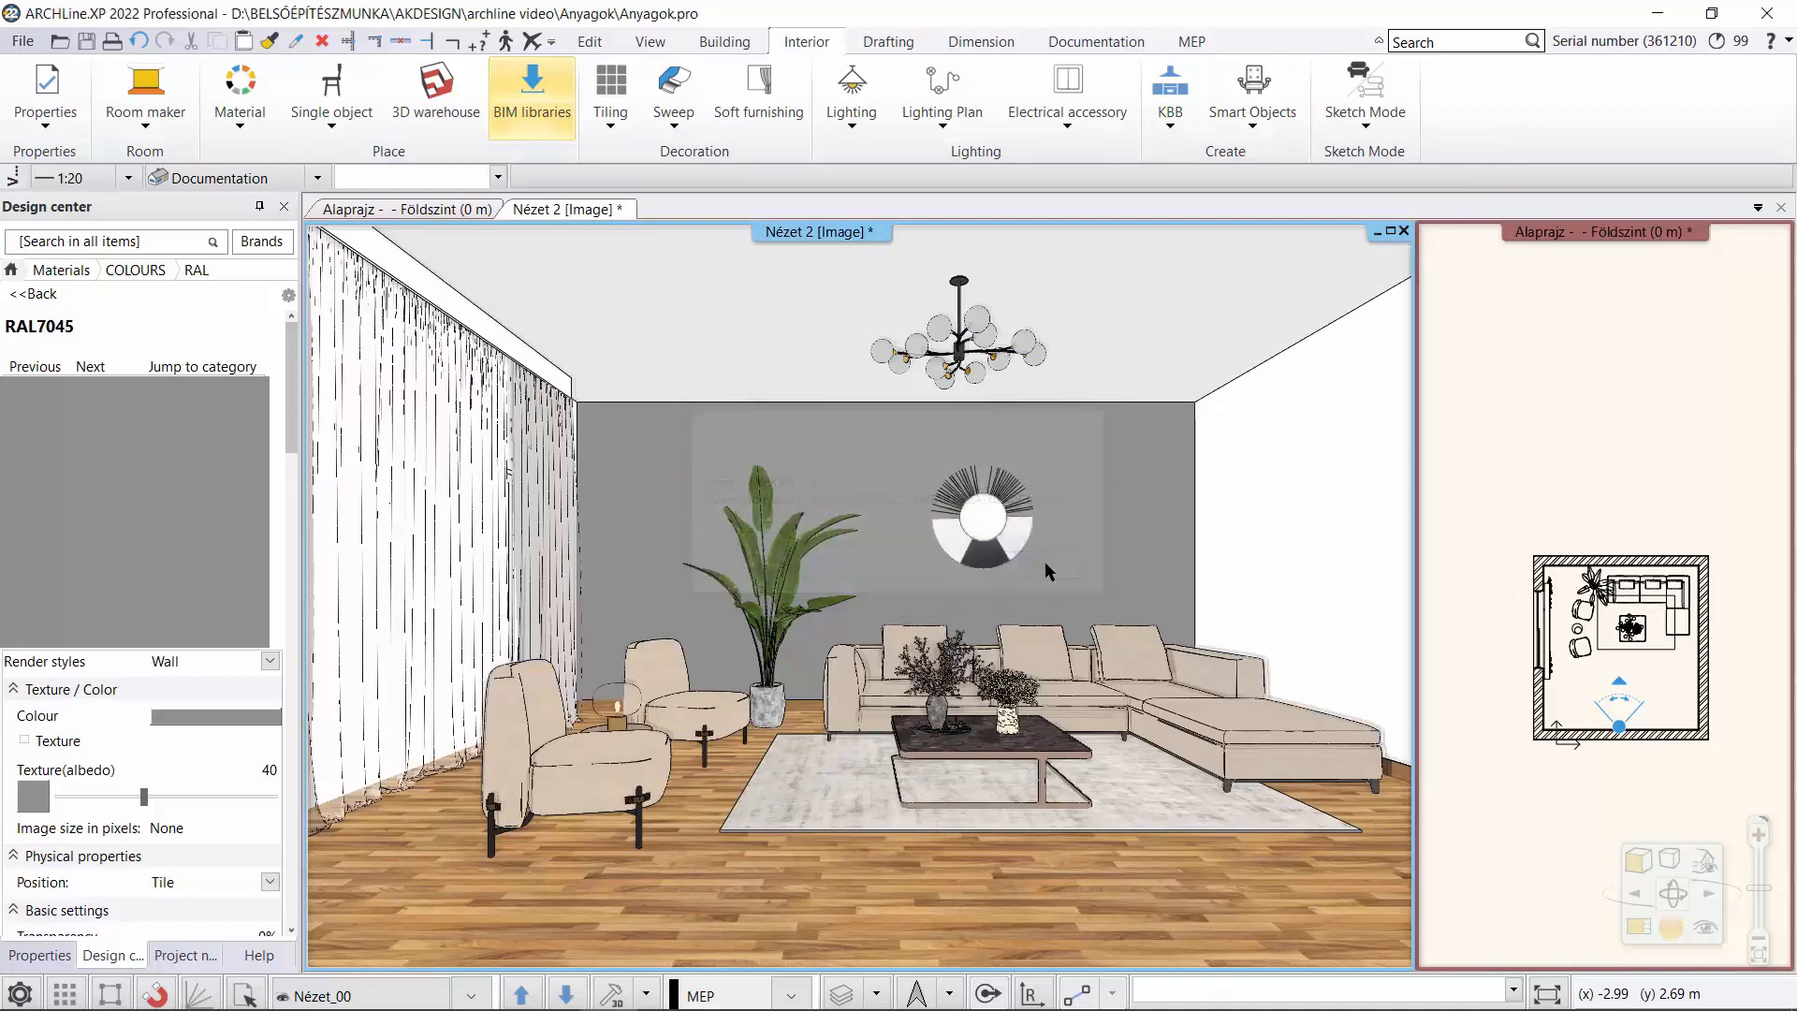
Apply TENERIFE_105 from the Curtain fabrics to the side curtain near the back wall, replacing the material on this object only.
{"action": "left_click", "coordinate": [9, 272]}
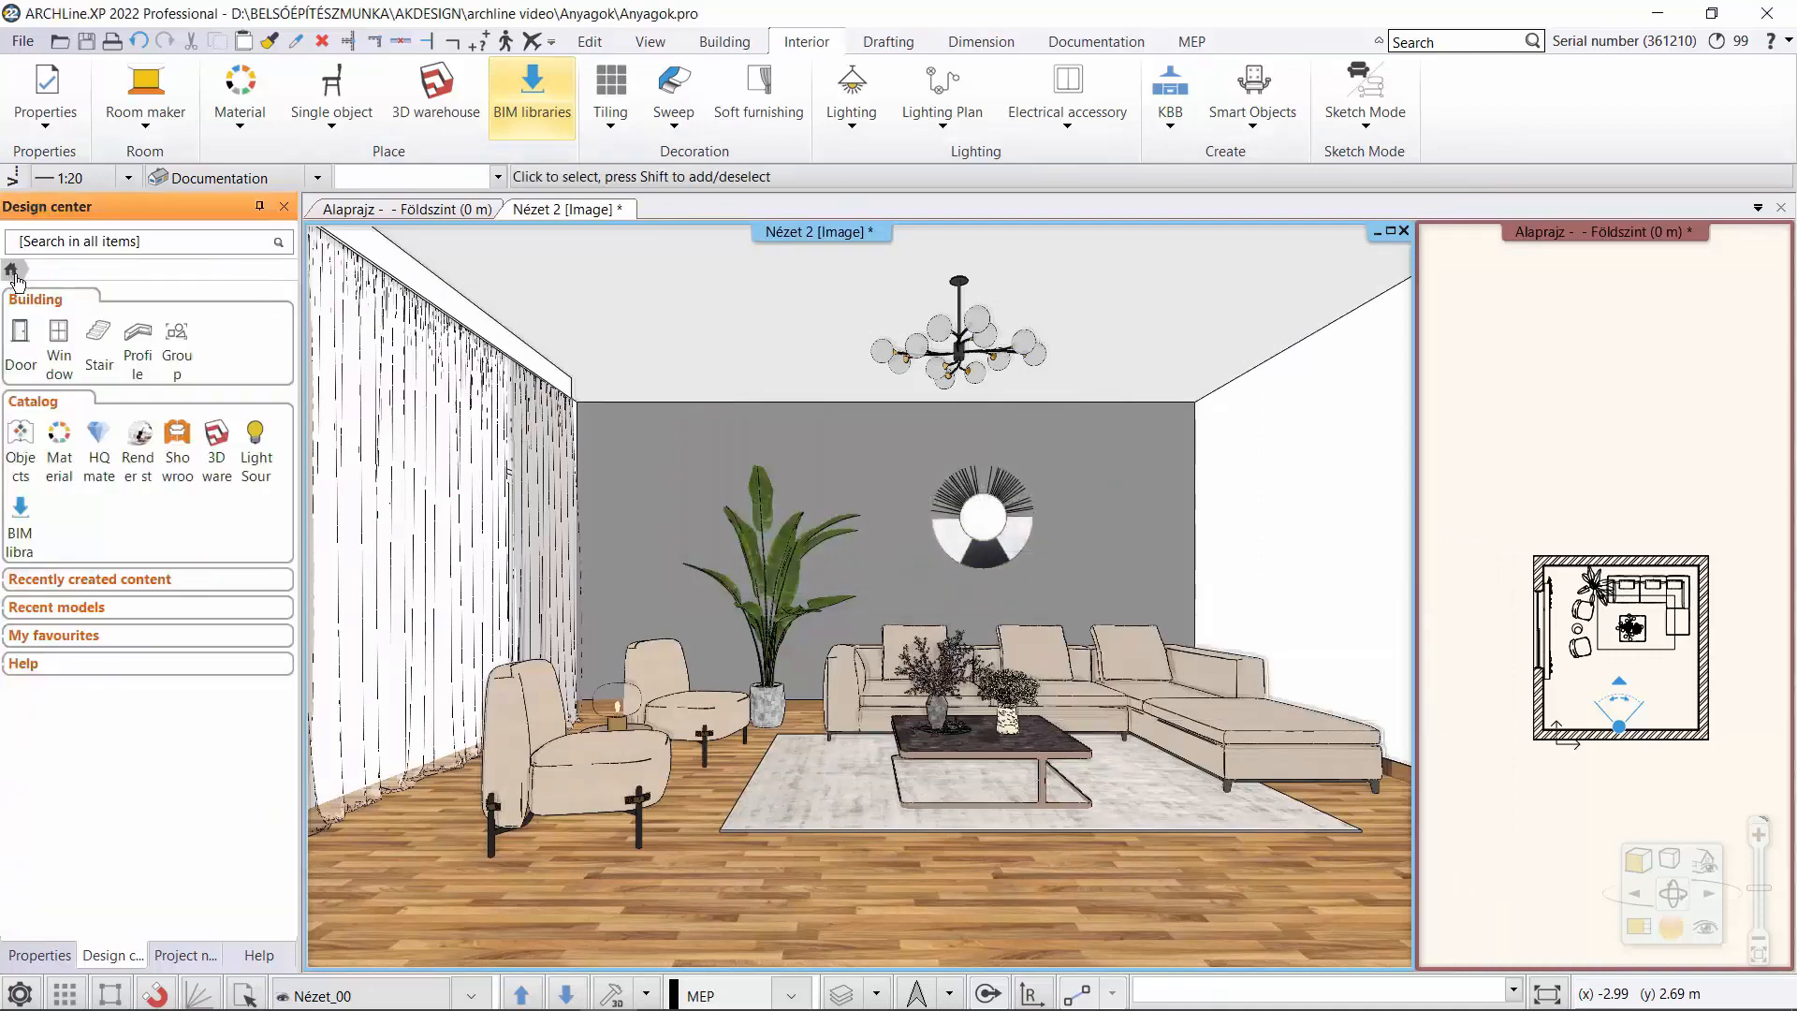
{"action": "left_click", "coordinate": [105, 418]}
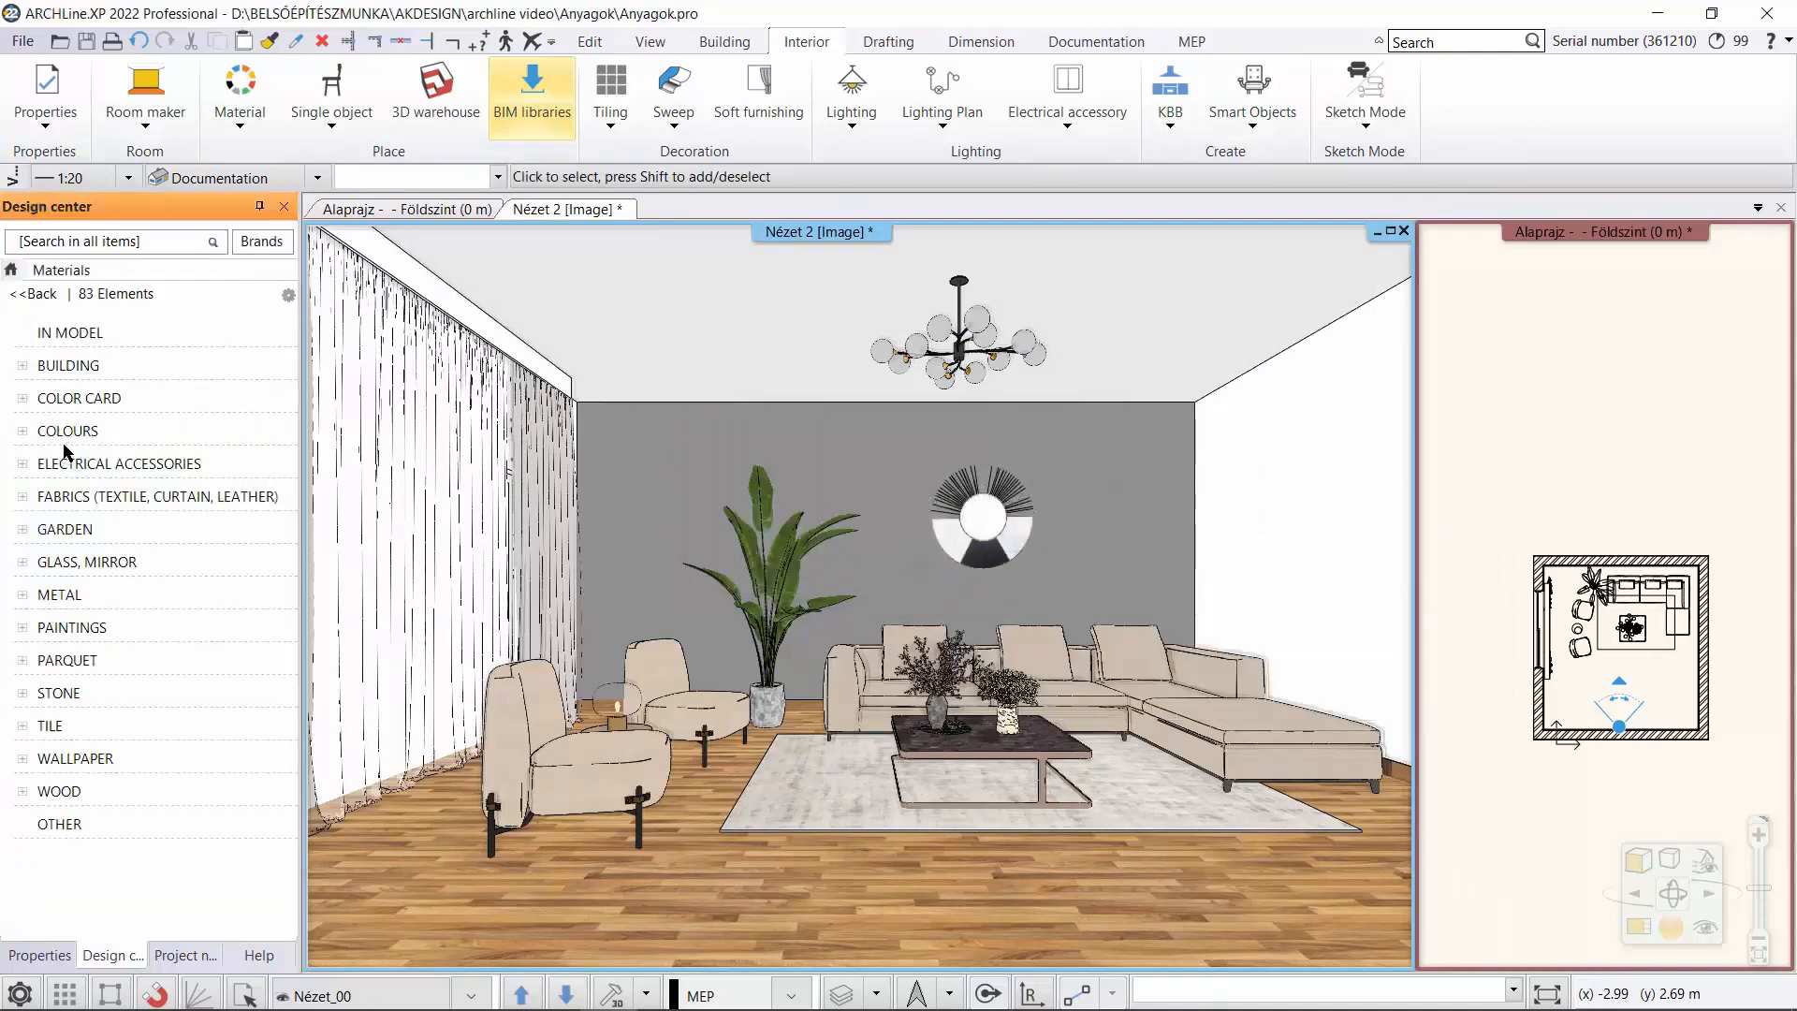
{"action": "left_click", "coordinate": [132, 498]}
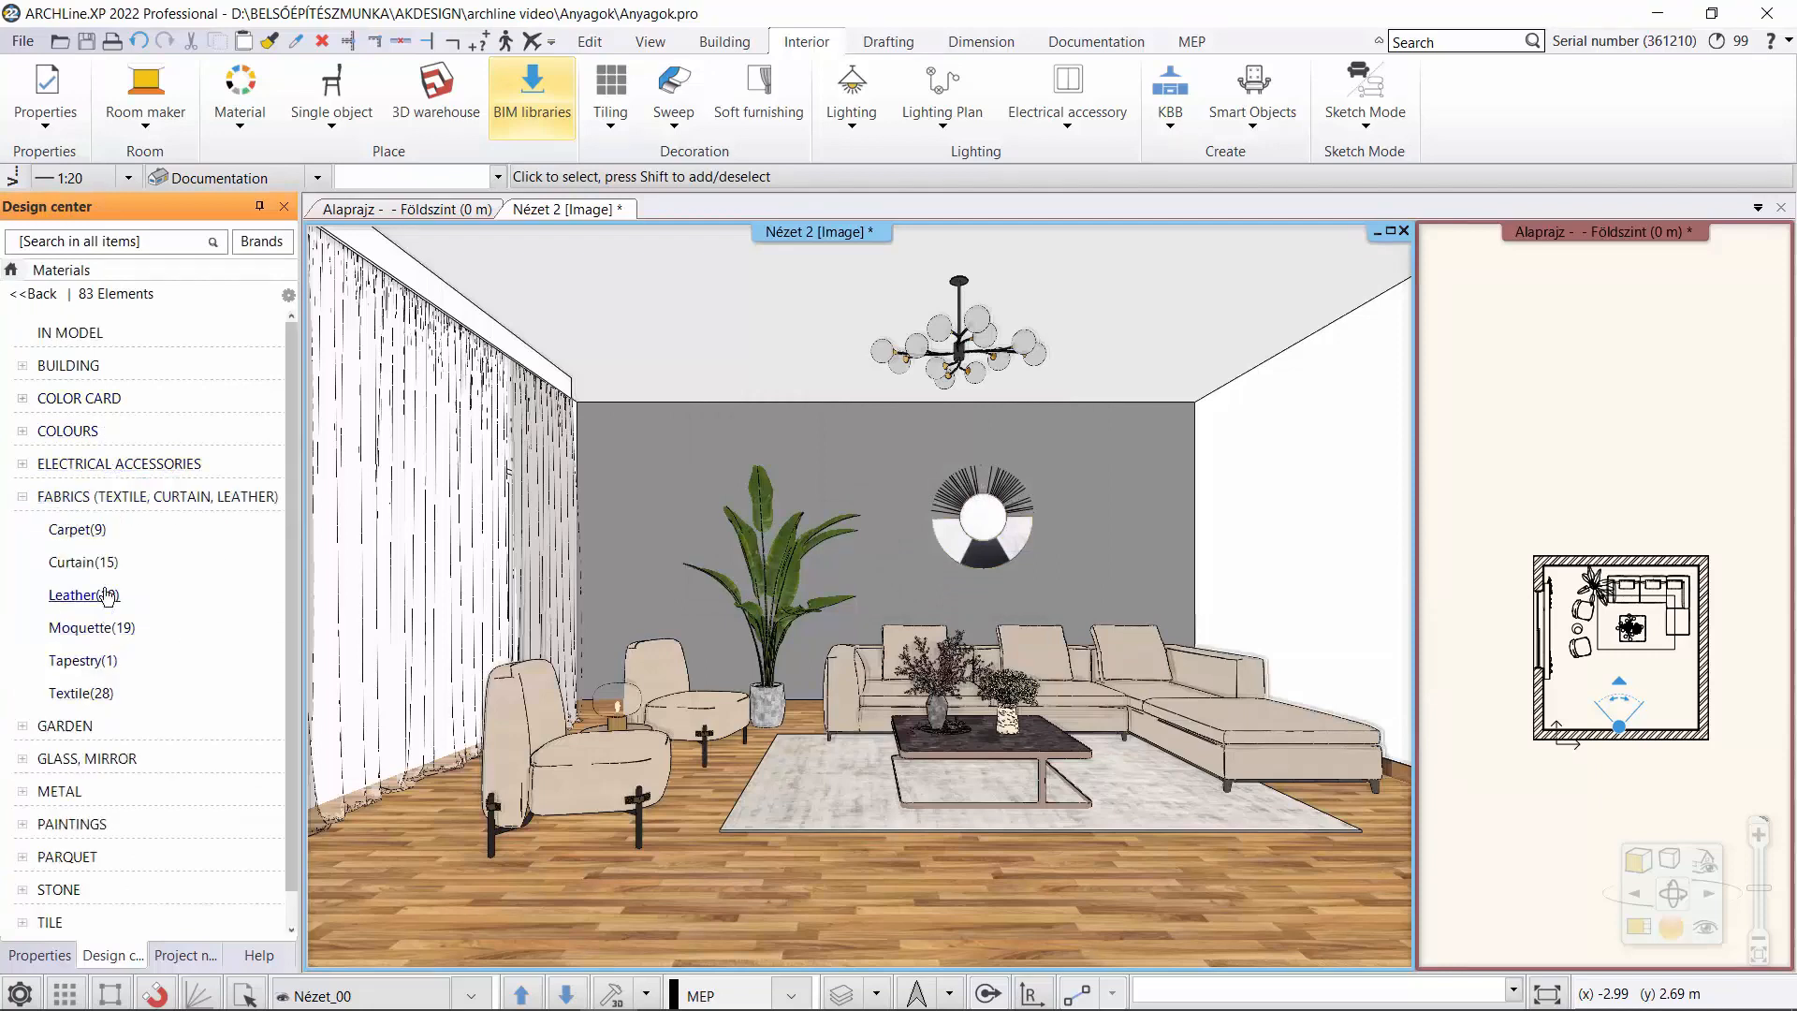
{"action": "left_click", "coordinate": [84, 562]}
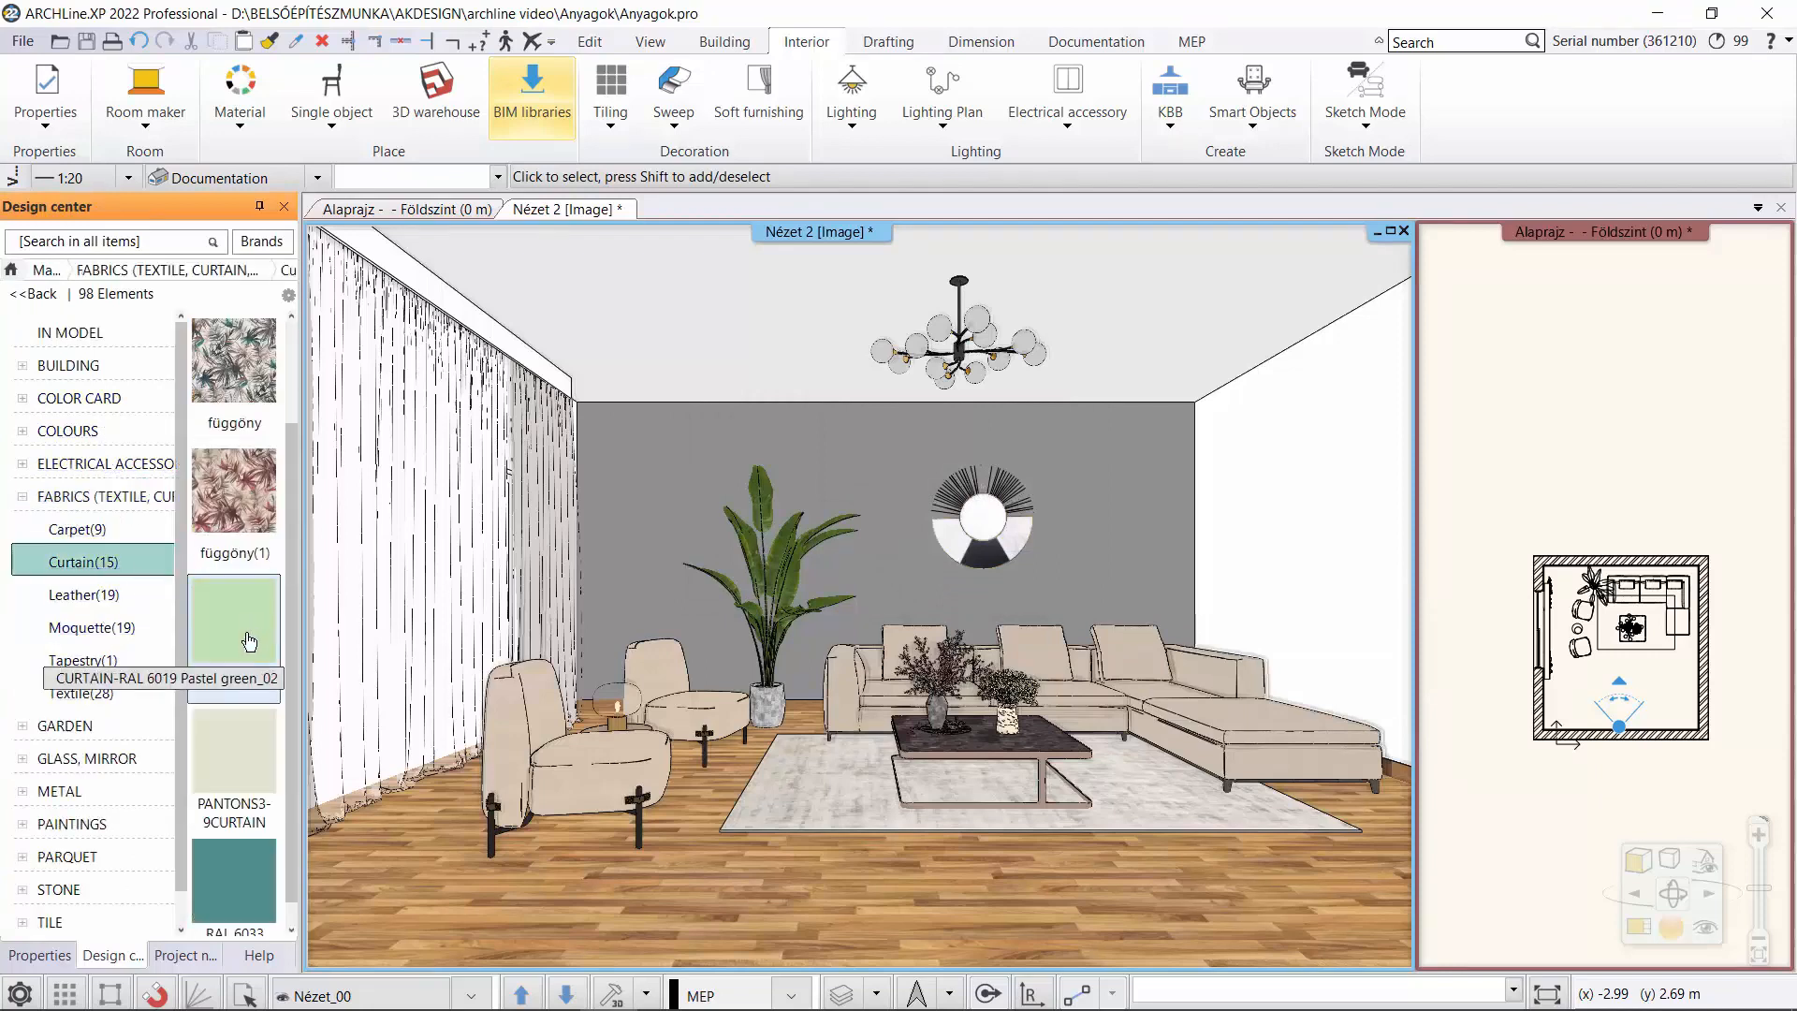
{"action": "scroll", "coordinate": [274, 769], "scroll_direction": "down", "scroll_amount": 2}
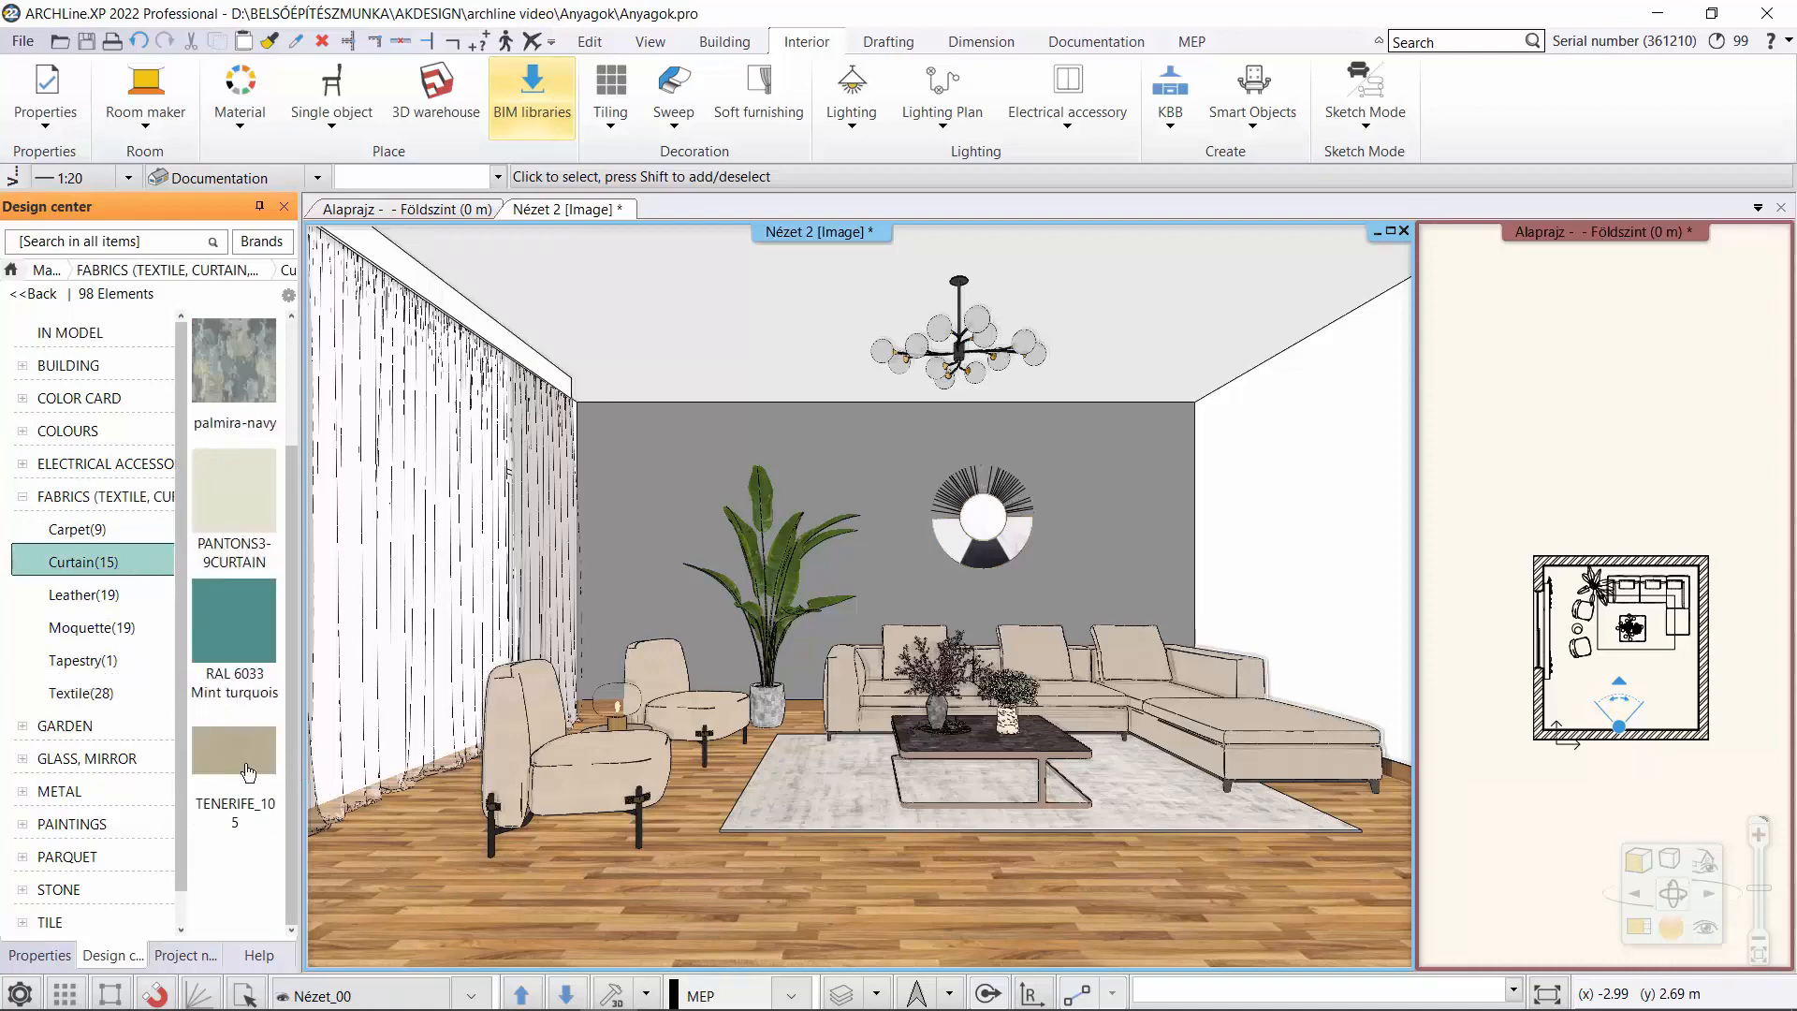
{"action": "left_click_drag", "start_coordinate": [228, 757], "coordinate": [539, 516]}
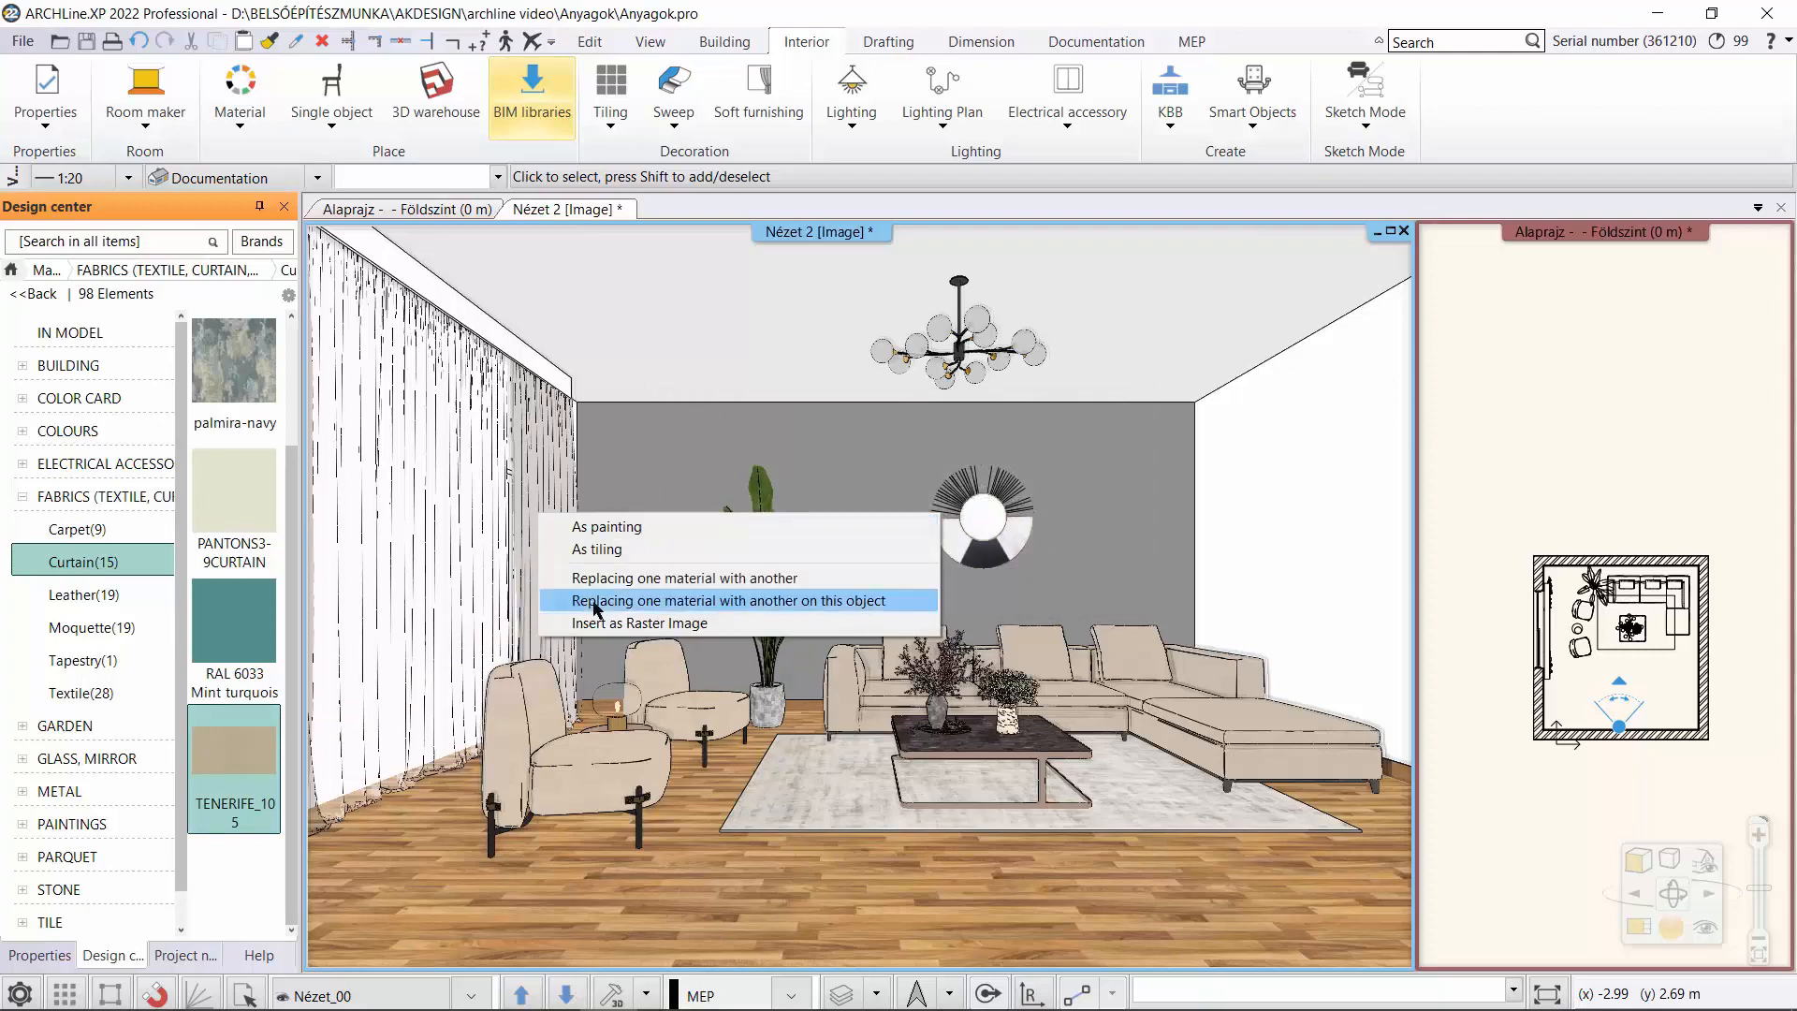
{"action": "left_click", "coordinate": [595, 602]}
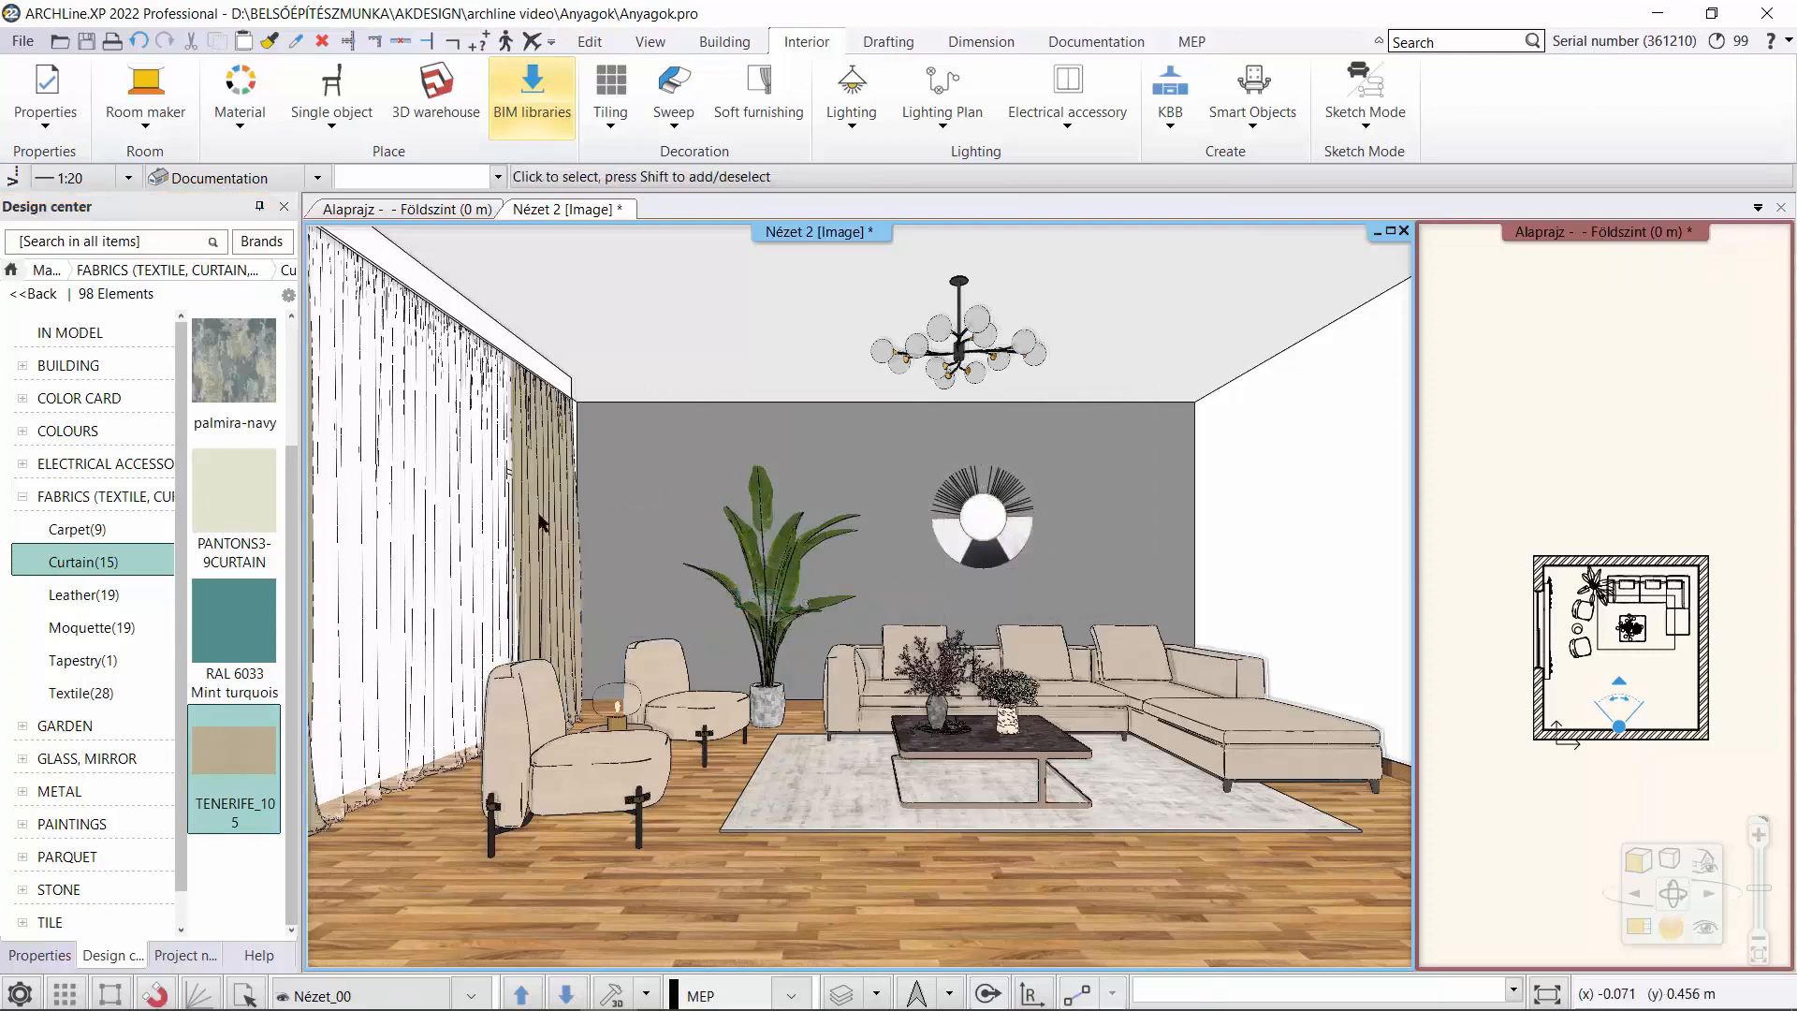
Find the material of the beige side curtain near the back wall and set its transparency to 13%.
{"action": "right_click", "coordinate": [550, 496]}
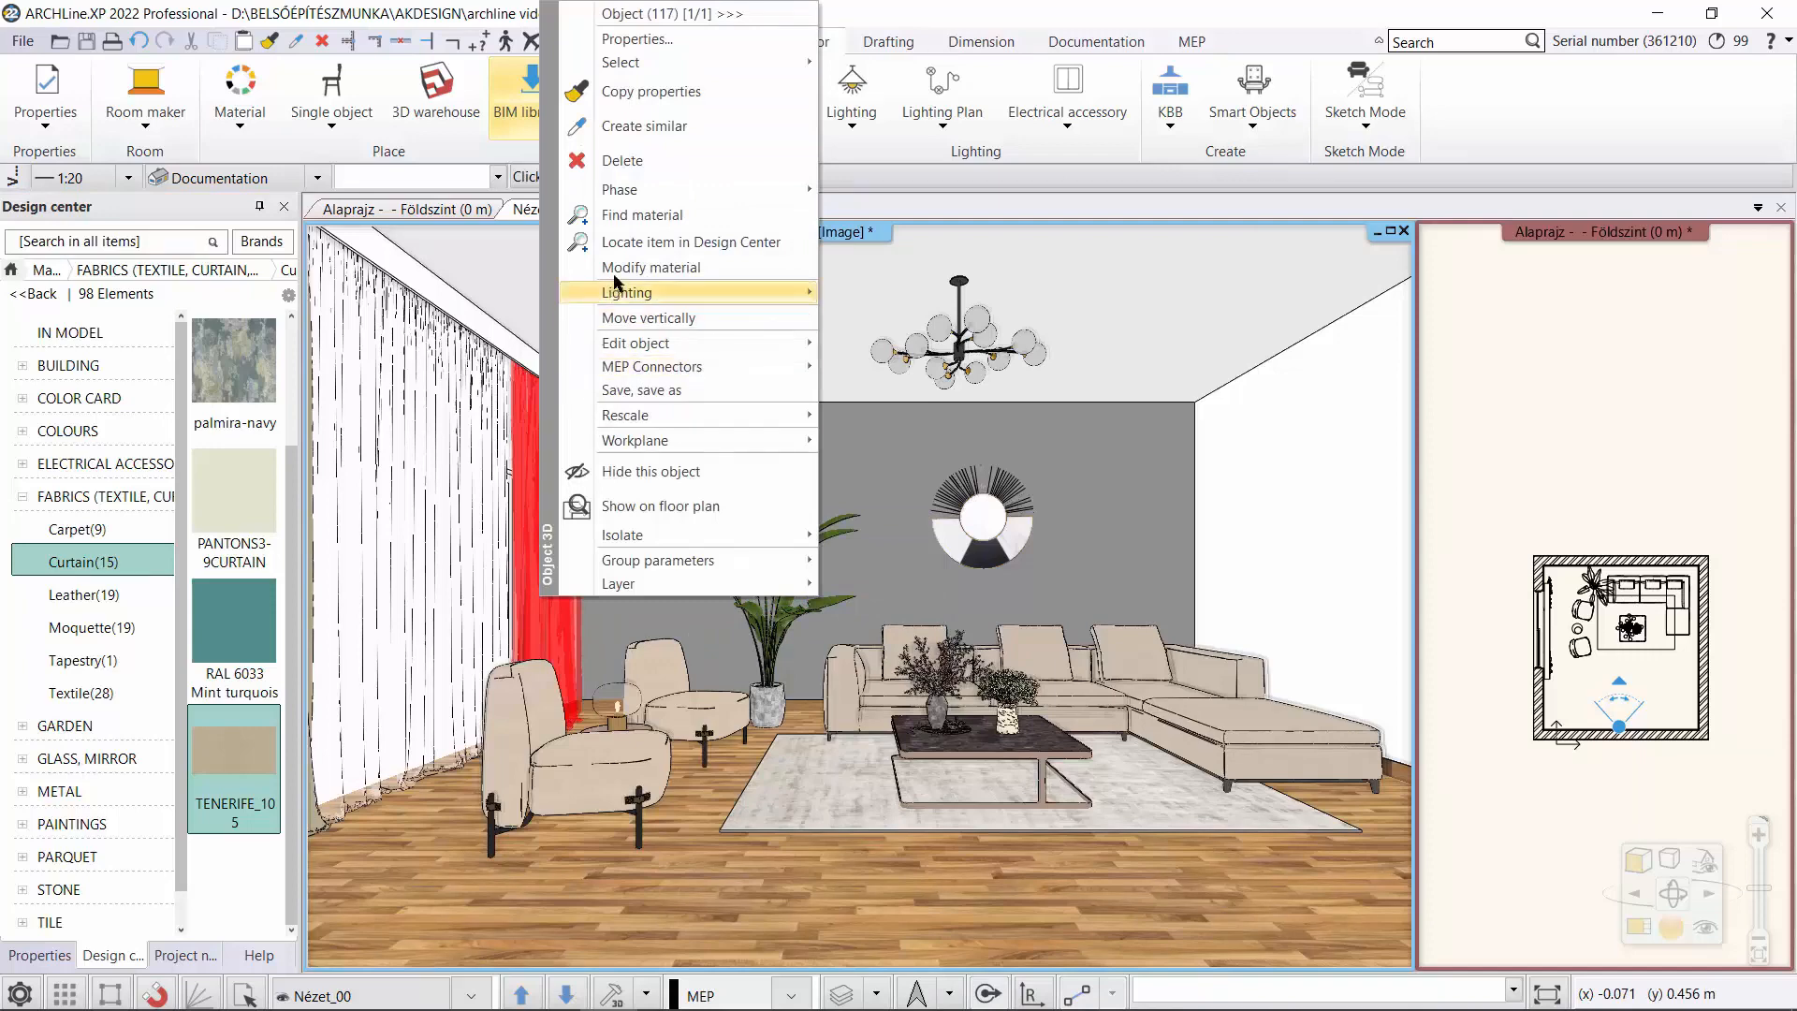
{"action": "left_click", "coordinate": [633, 215]}
{"action": "left_click_drag", "start_coordinate": [296, 365], "coordinate": [298, 666]}
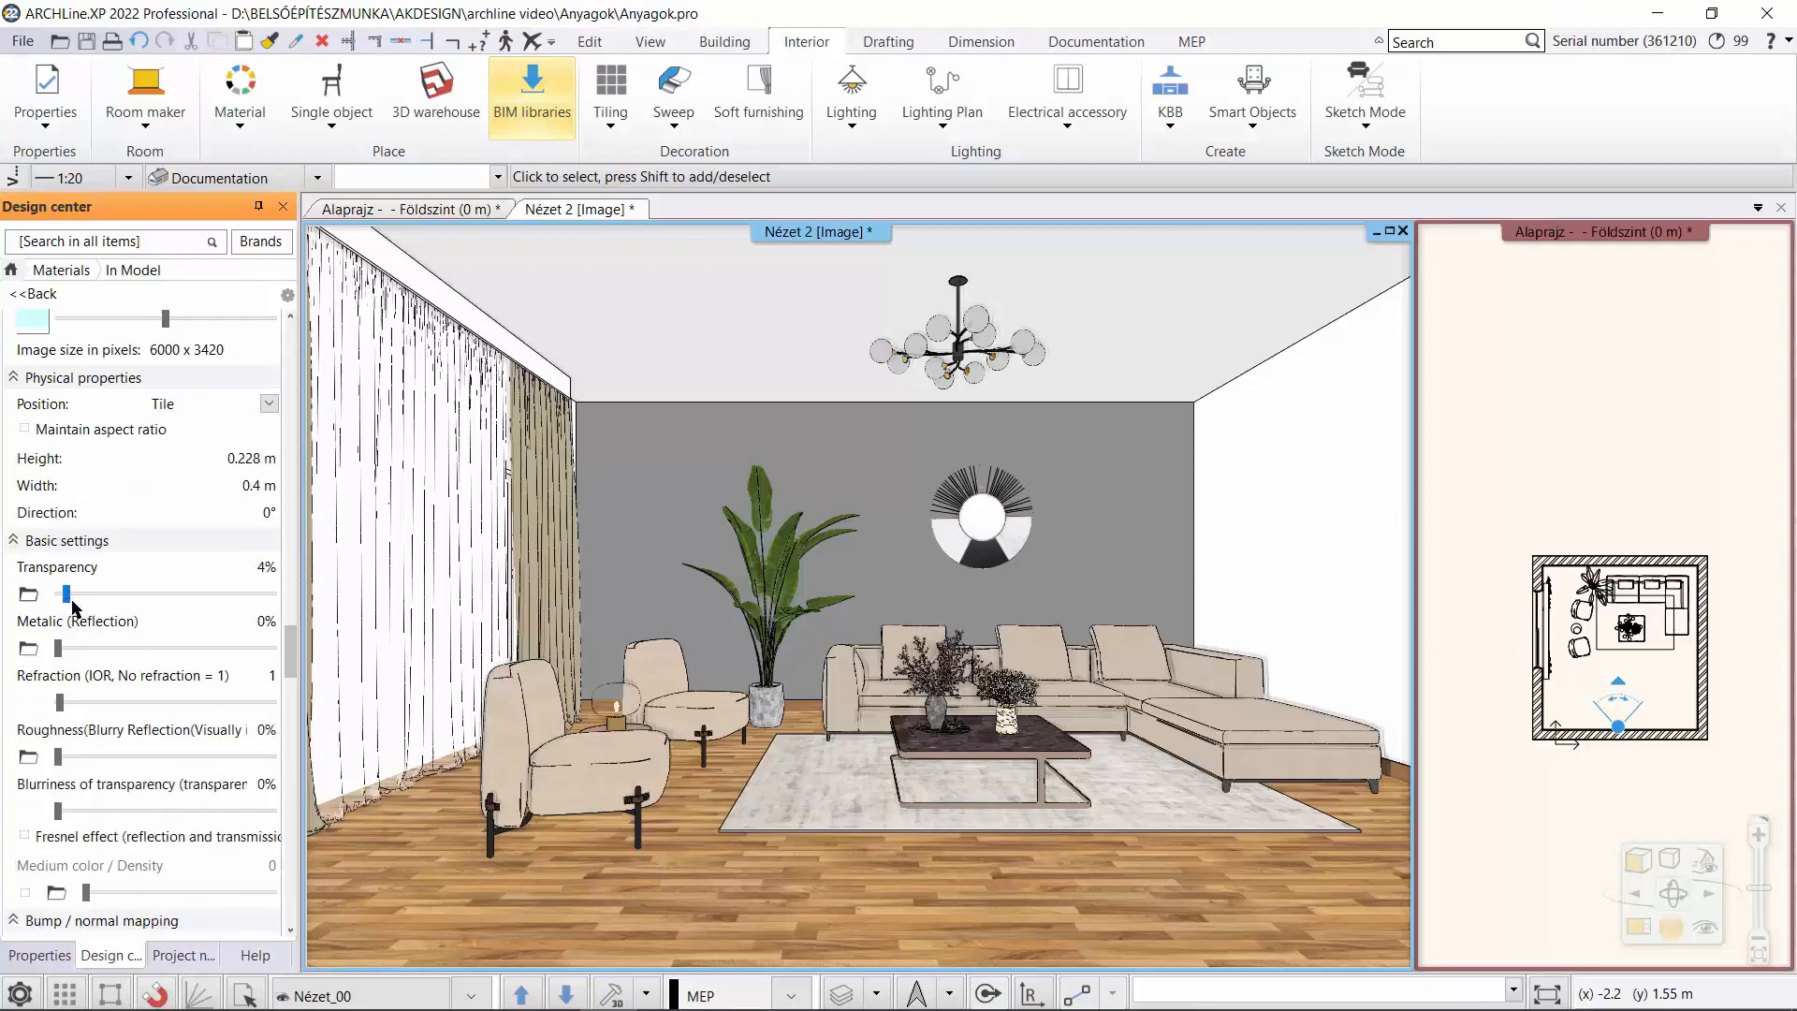
{"action": "left_click_drag", "start_coordinate": [58, 595], "coordinate": [86, 613]}
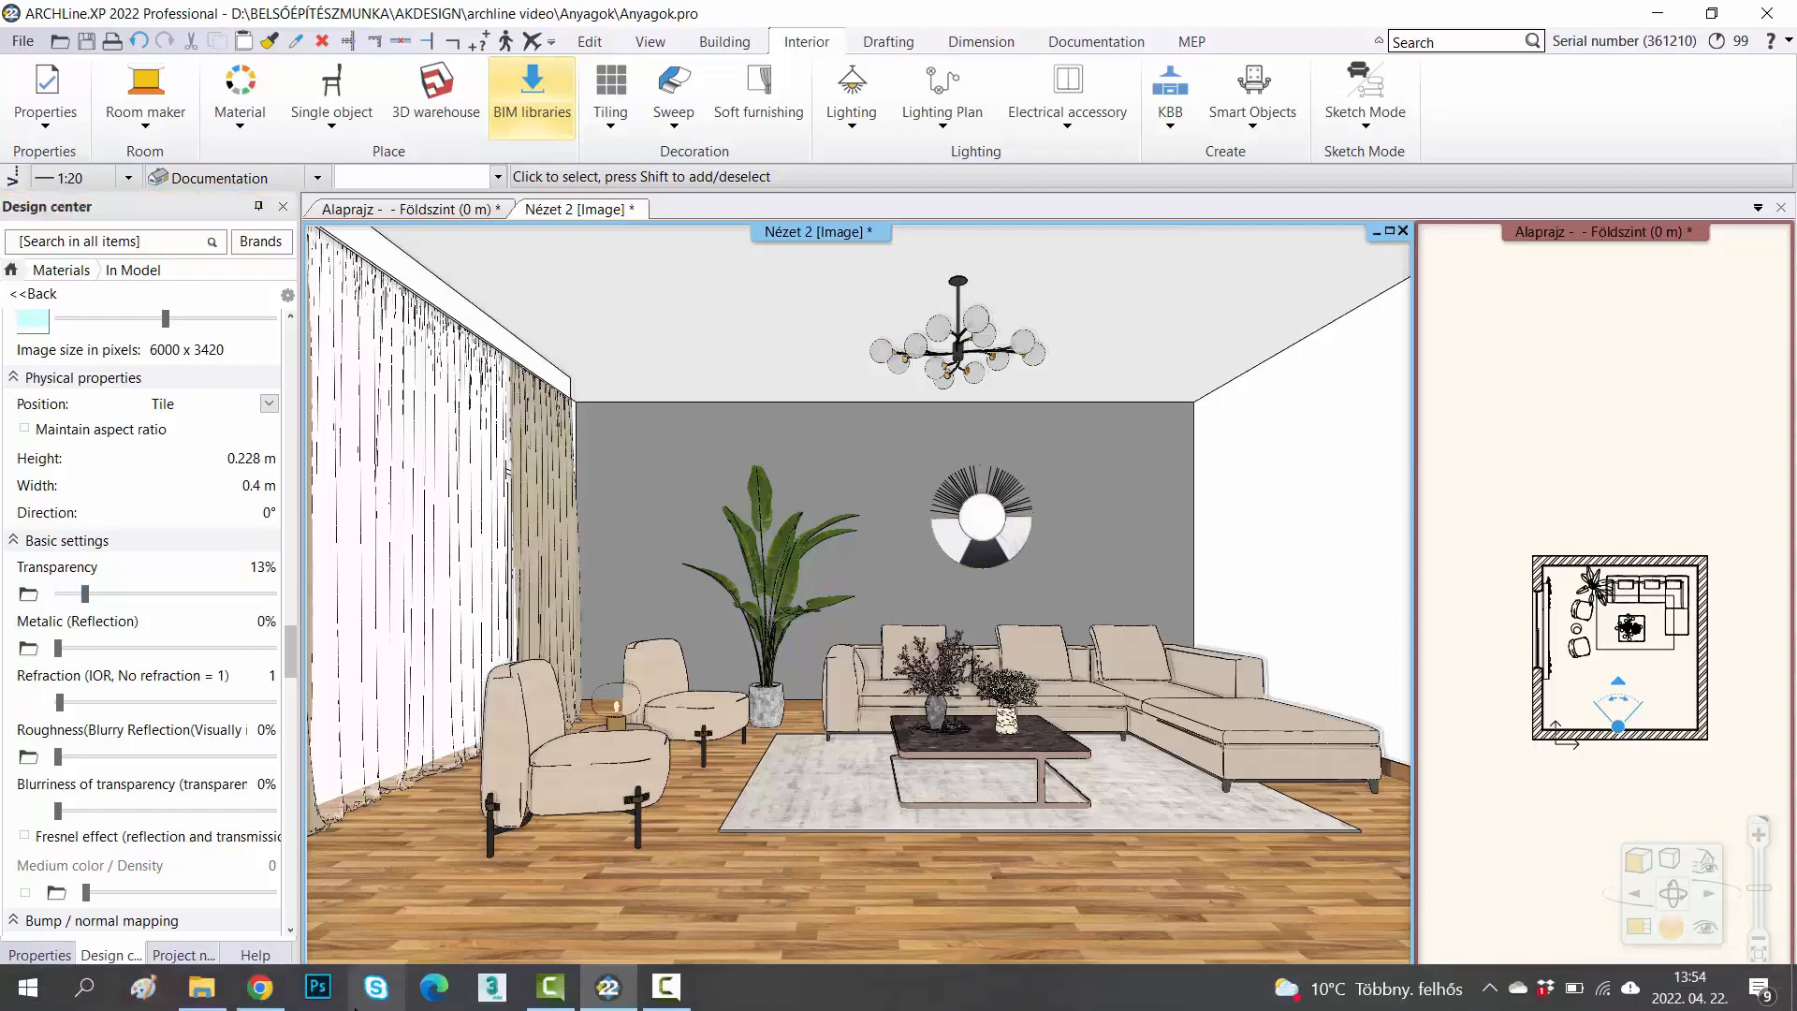
Switch to Chrome and display the floral products among JAB's patterned wallpapers.
{"action": "left_click", "coordinate": [272, 989]}
{"action": "mouse_move", "coordinate": [560, 157]}
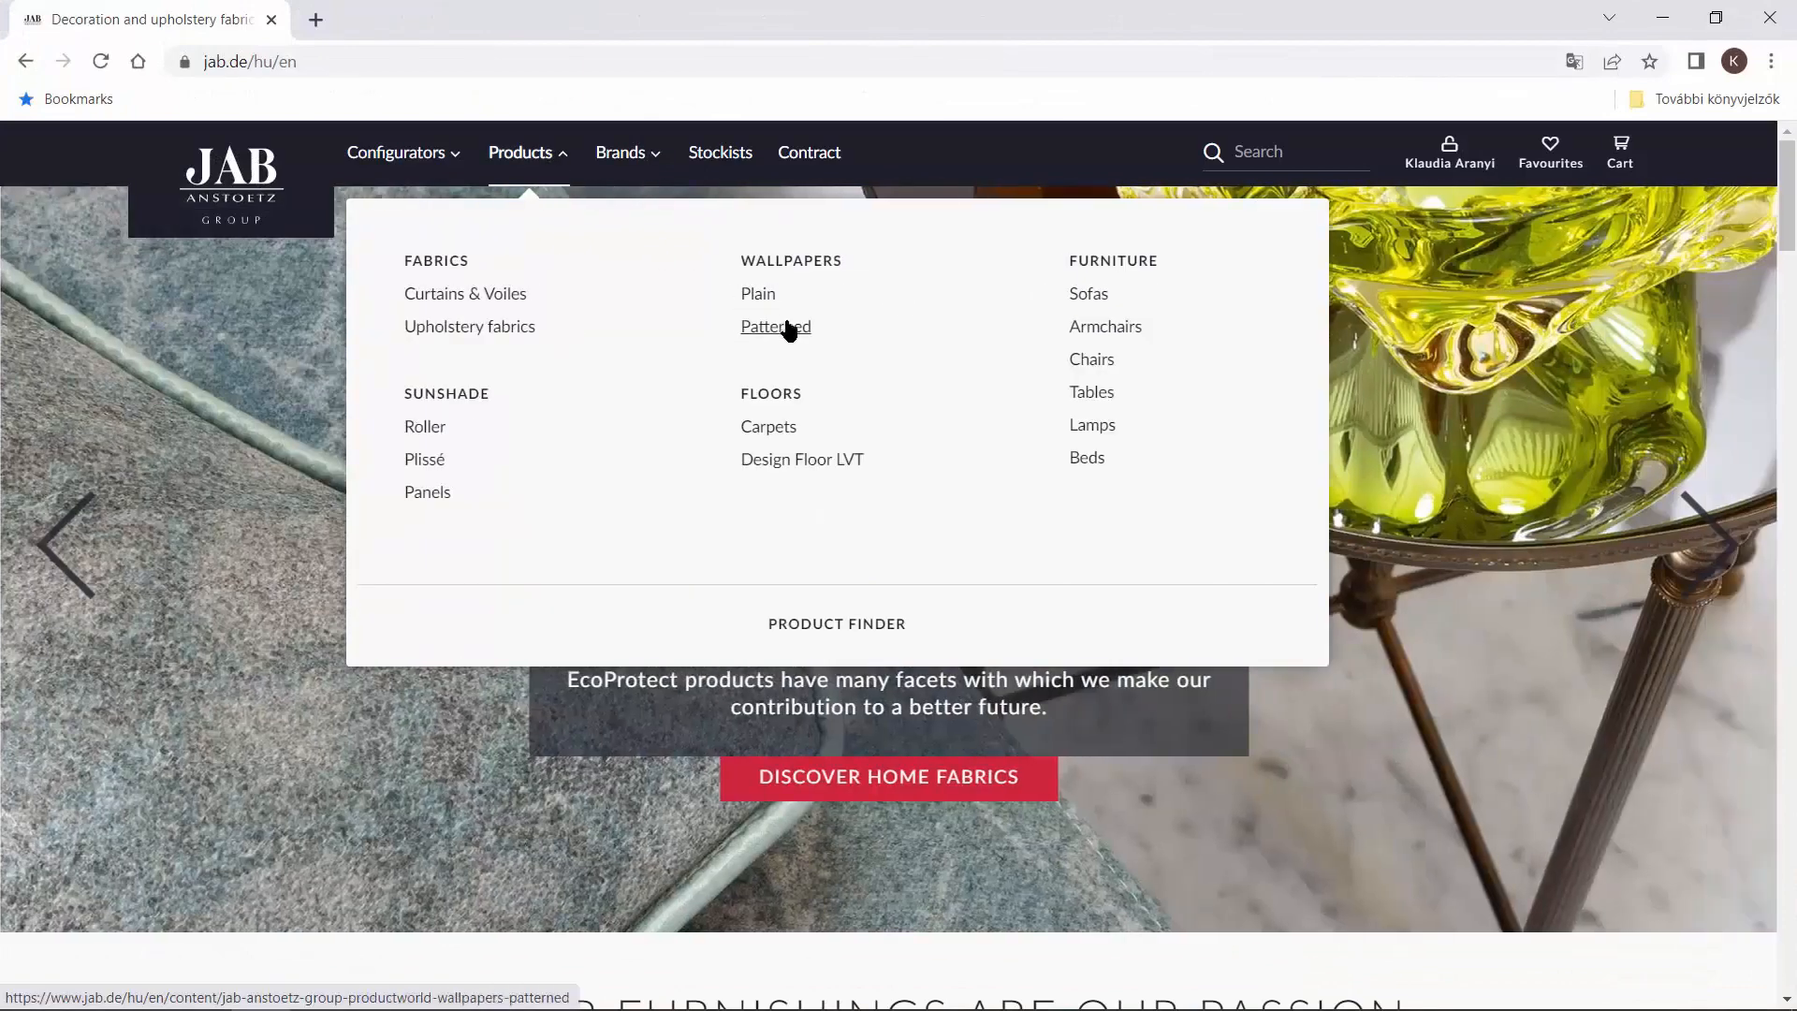
{"action": "left_click", "coordinate": [776, 327]}
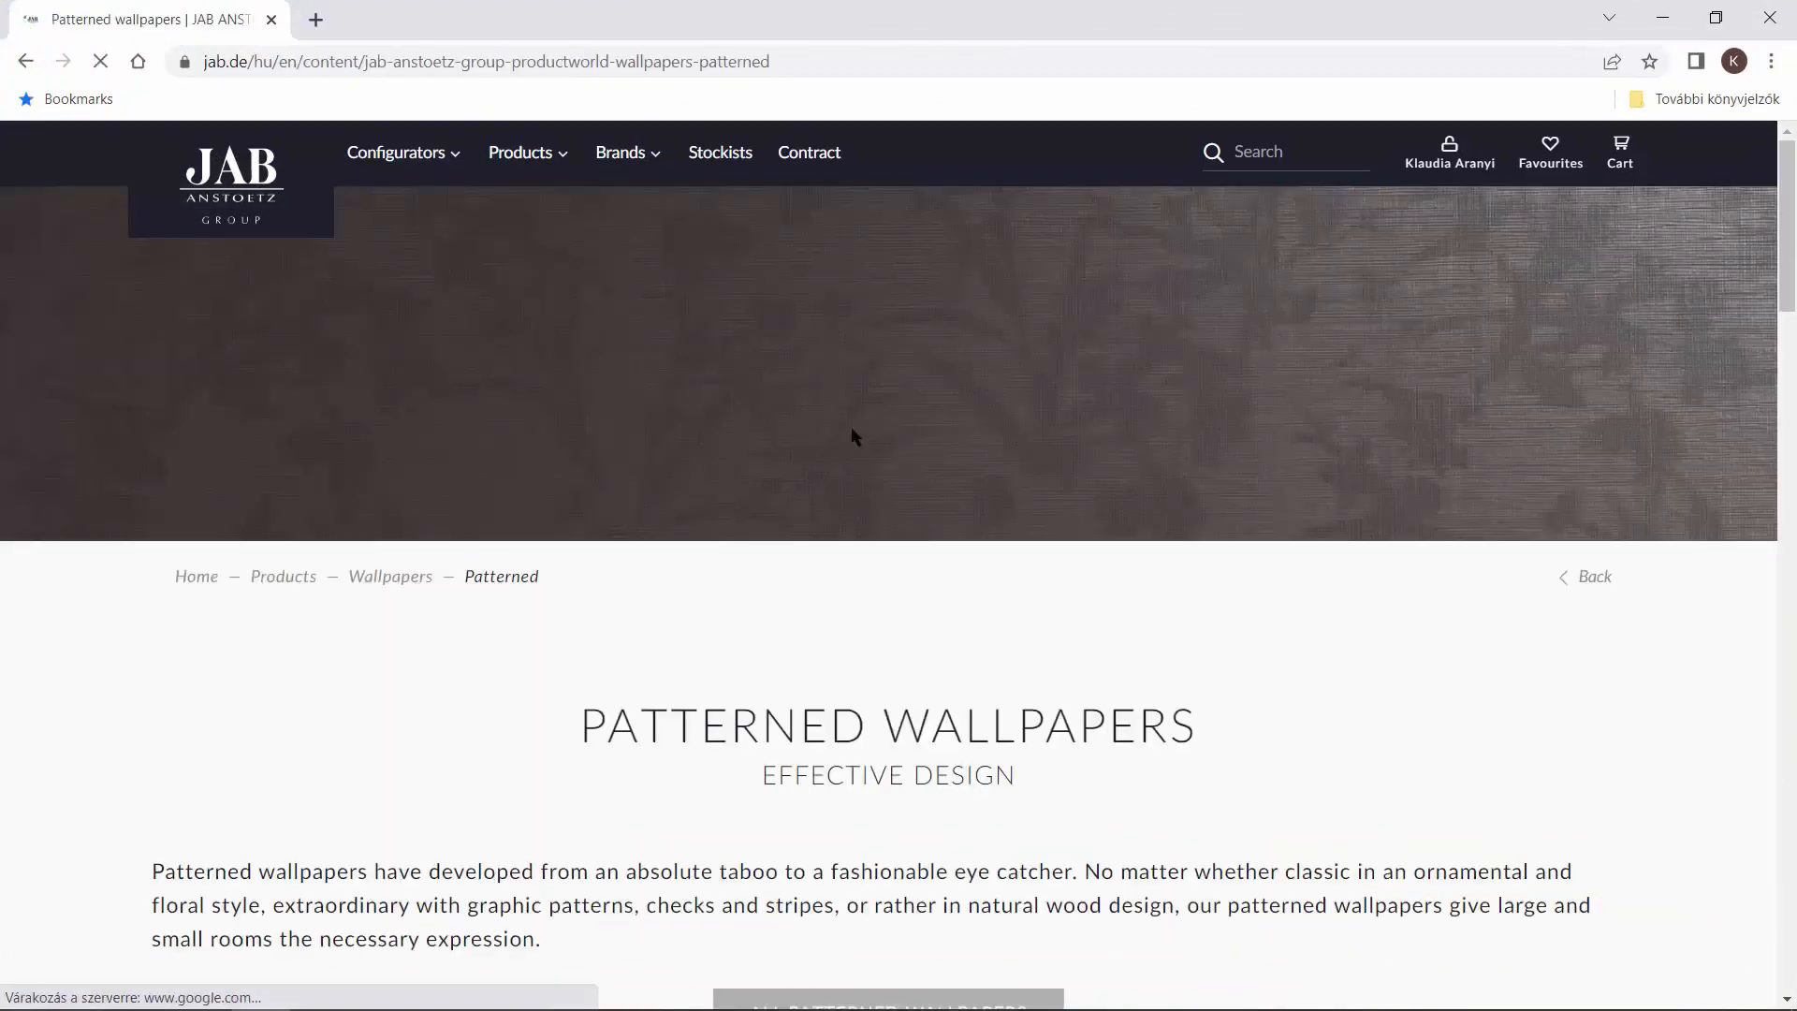
{"action": "scroll", "coordinate": [858, 487], "scroll_direction": "down", "scroll_amount": 15}
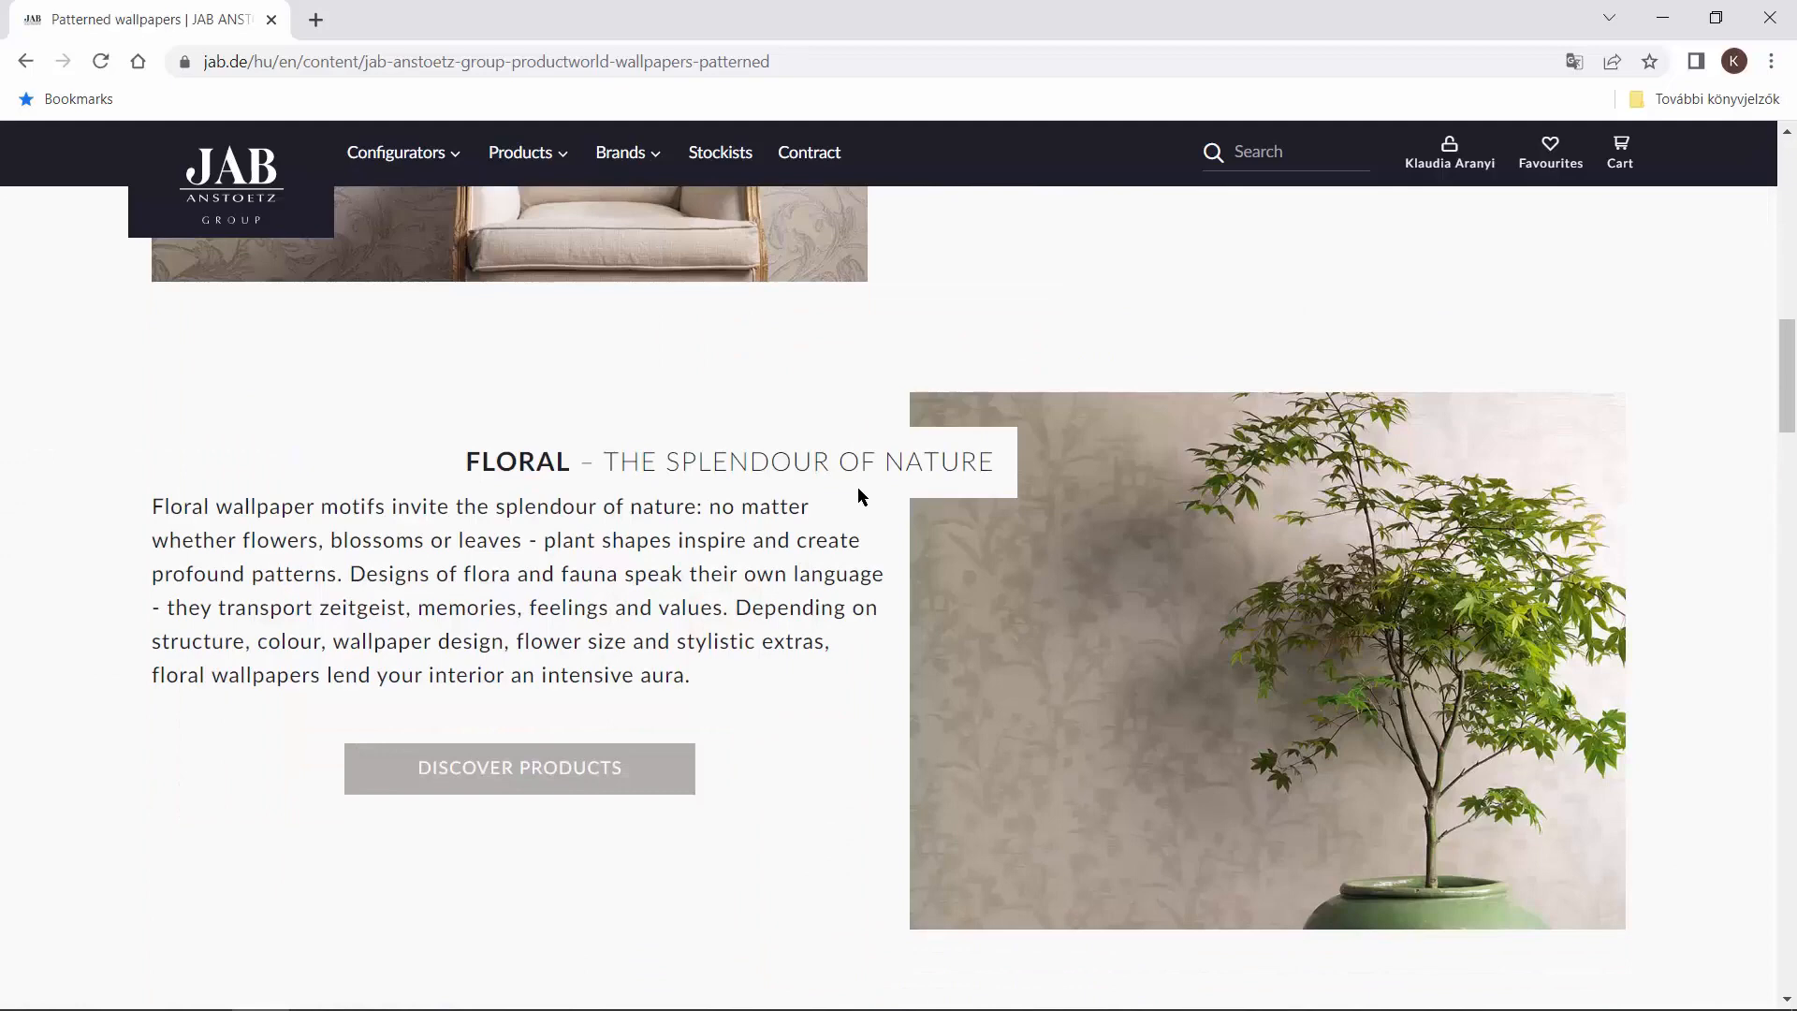
{"action": "left_click", "coordinate": [646, 784]}
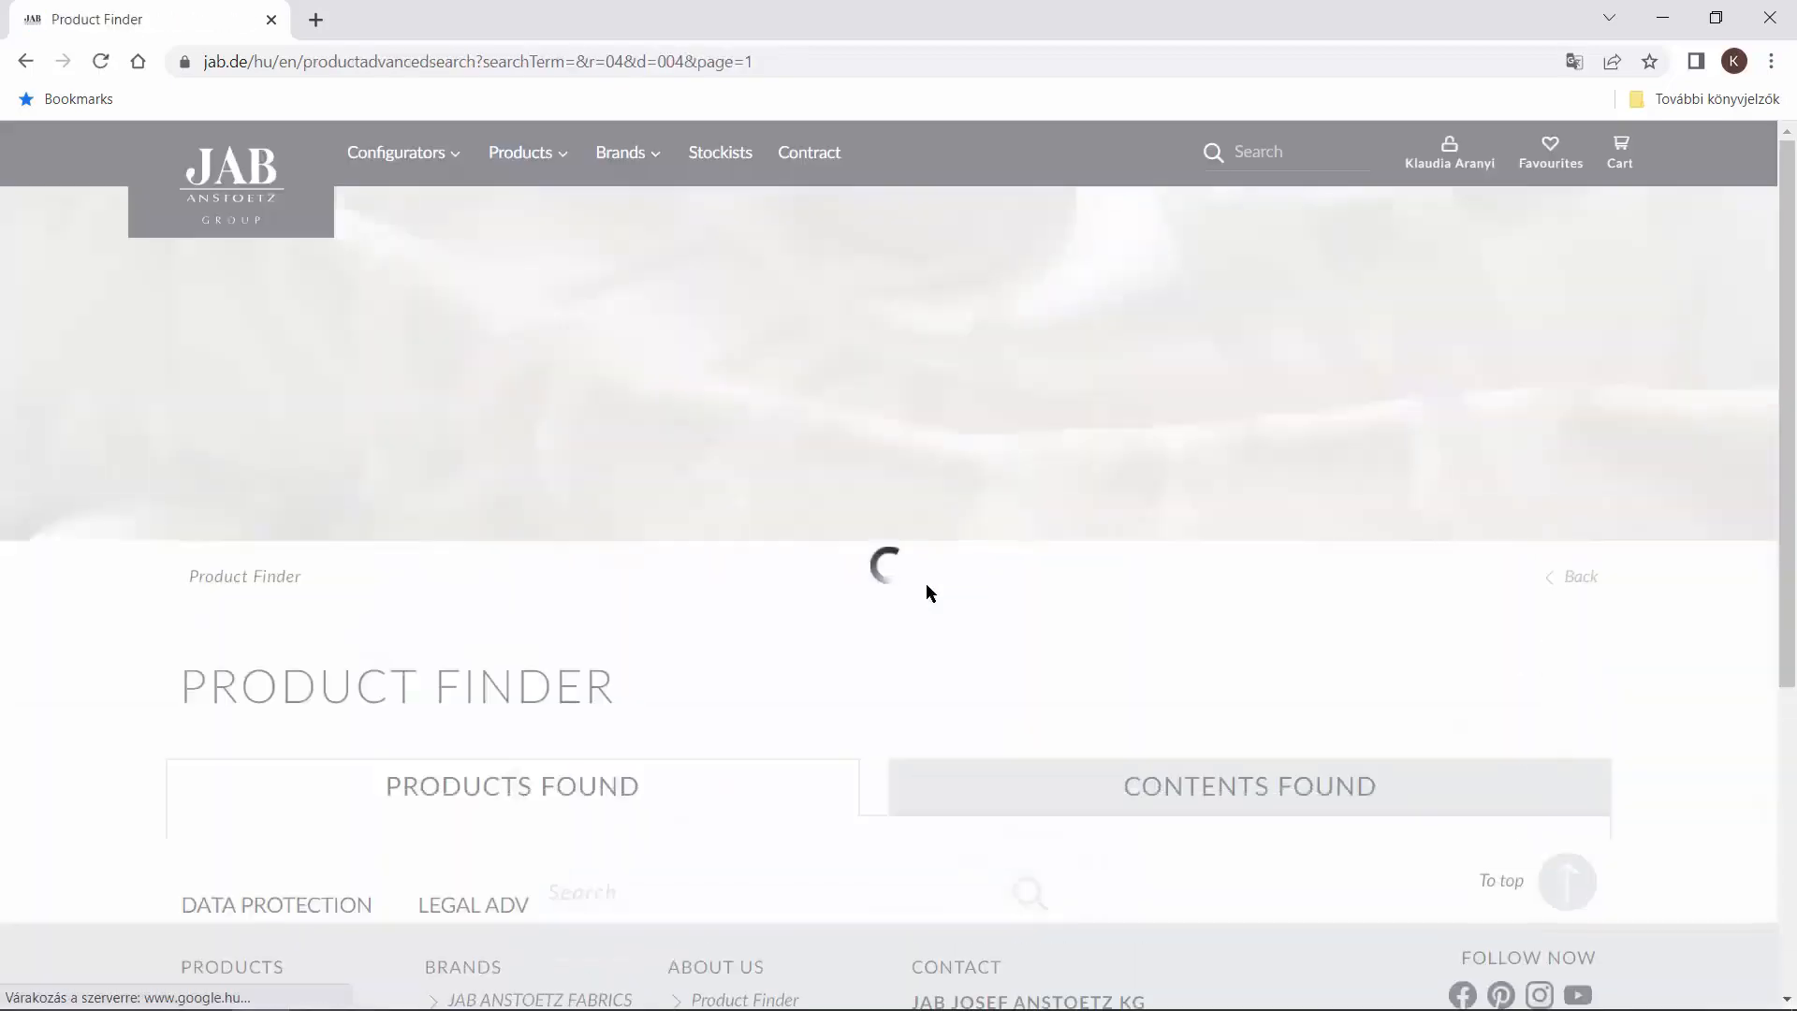
Open the CRIVELLI CA8251/020 wallpaper from the results and review its product details for the width and repeat length.
{"action": "scroll", "coordinate": [960, 592], "scroll_direction": "down", "scroll_amount": 7}
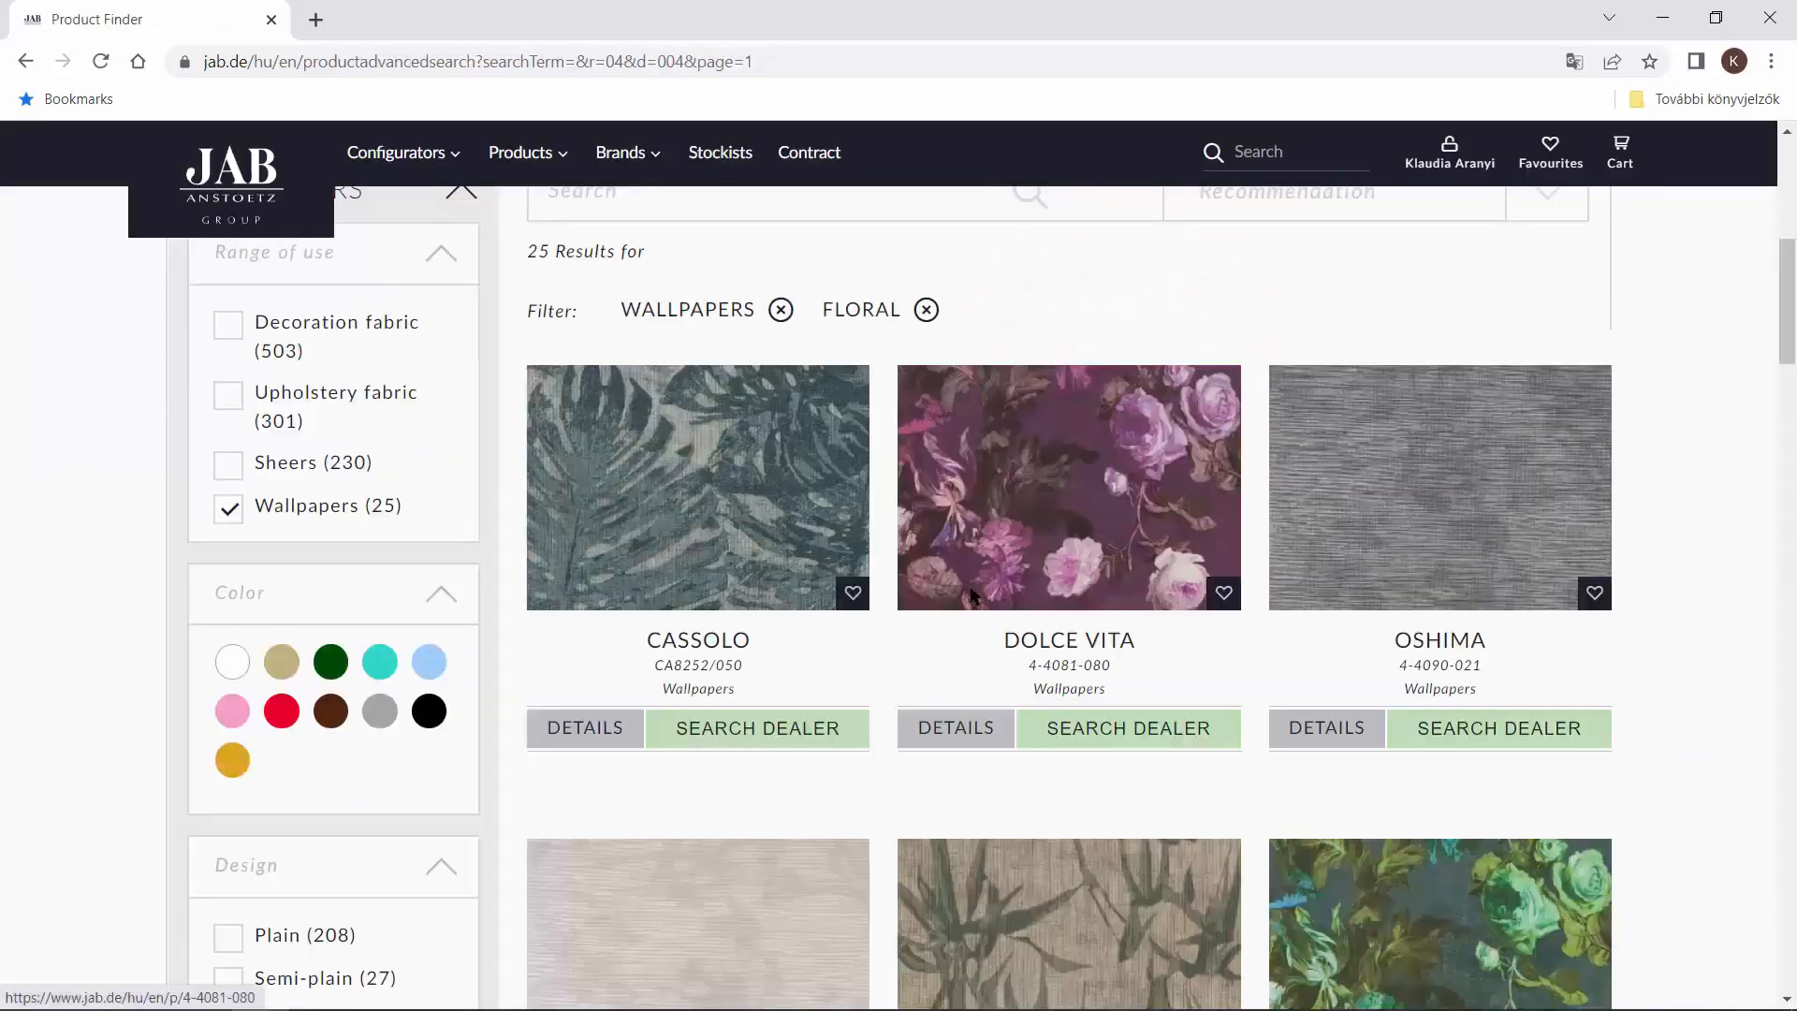
{"action": "scroll", "coordinate": [990, 597], "scroll_direction": "down", "scroll_amount": 7}
{"action": "scroll", "coordinate": [991, 597], "scroll_direction": "down", "scroll_amount": 7}
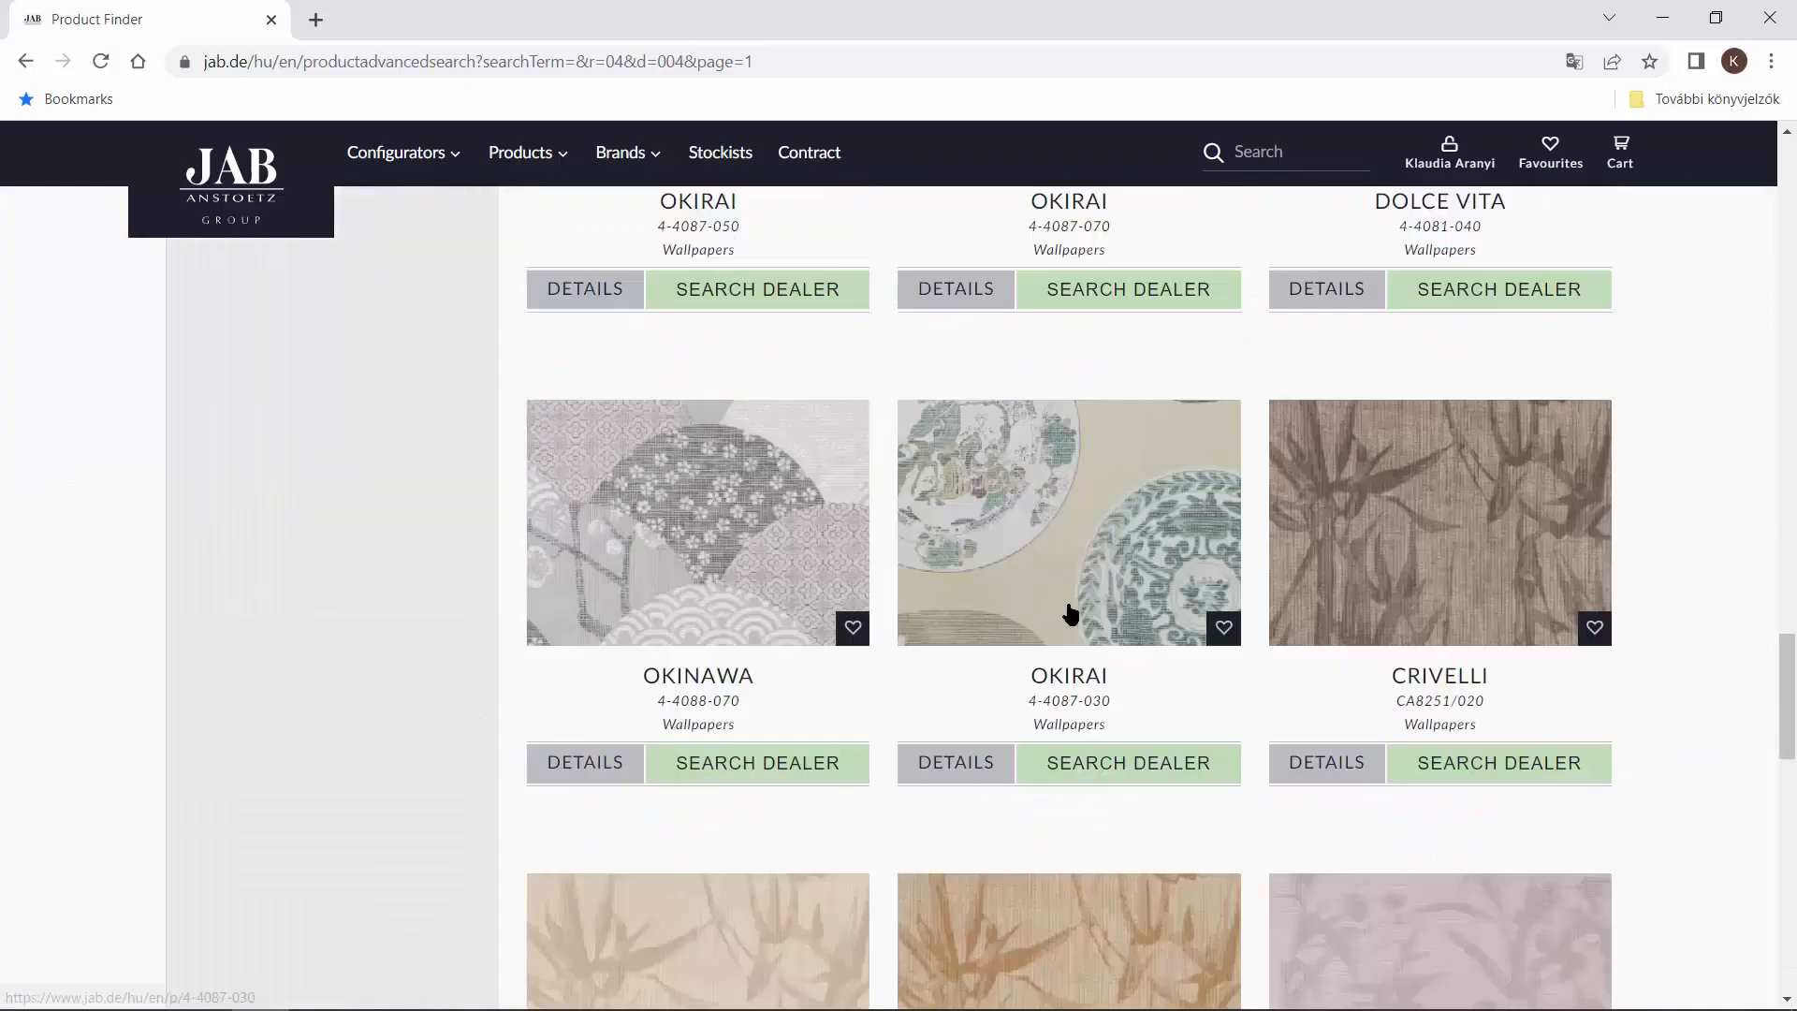
{"action": "left_click", "coordinate": [1411, 511]}
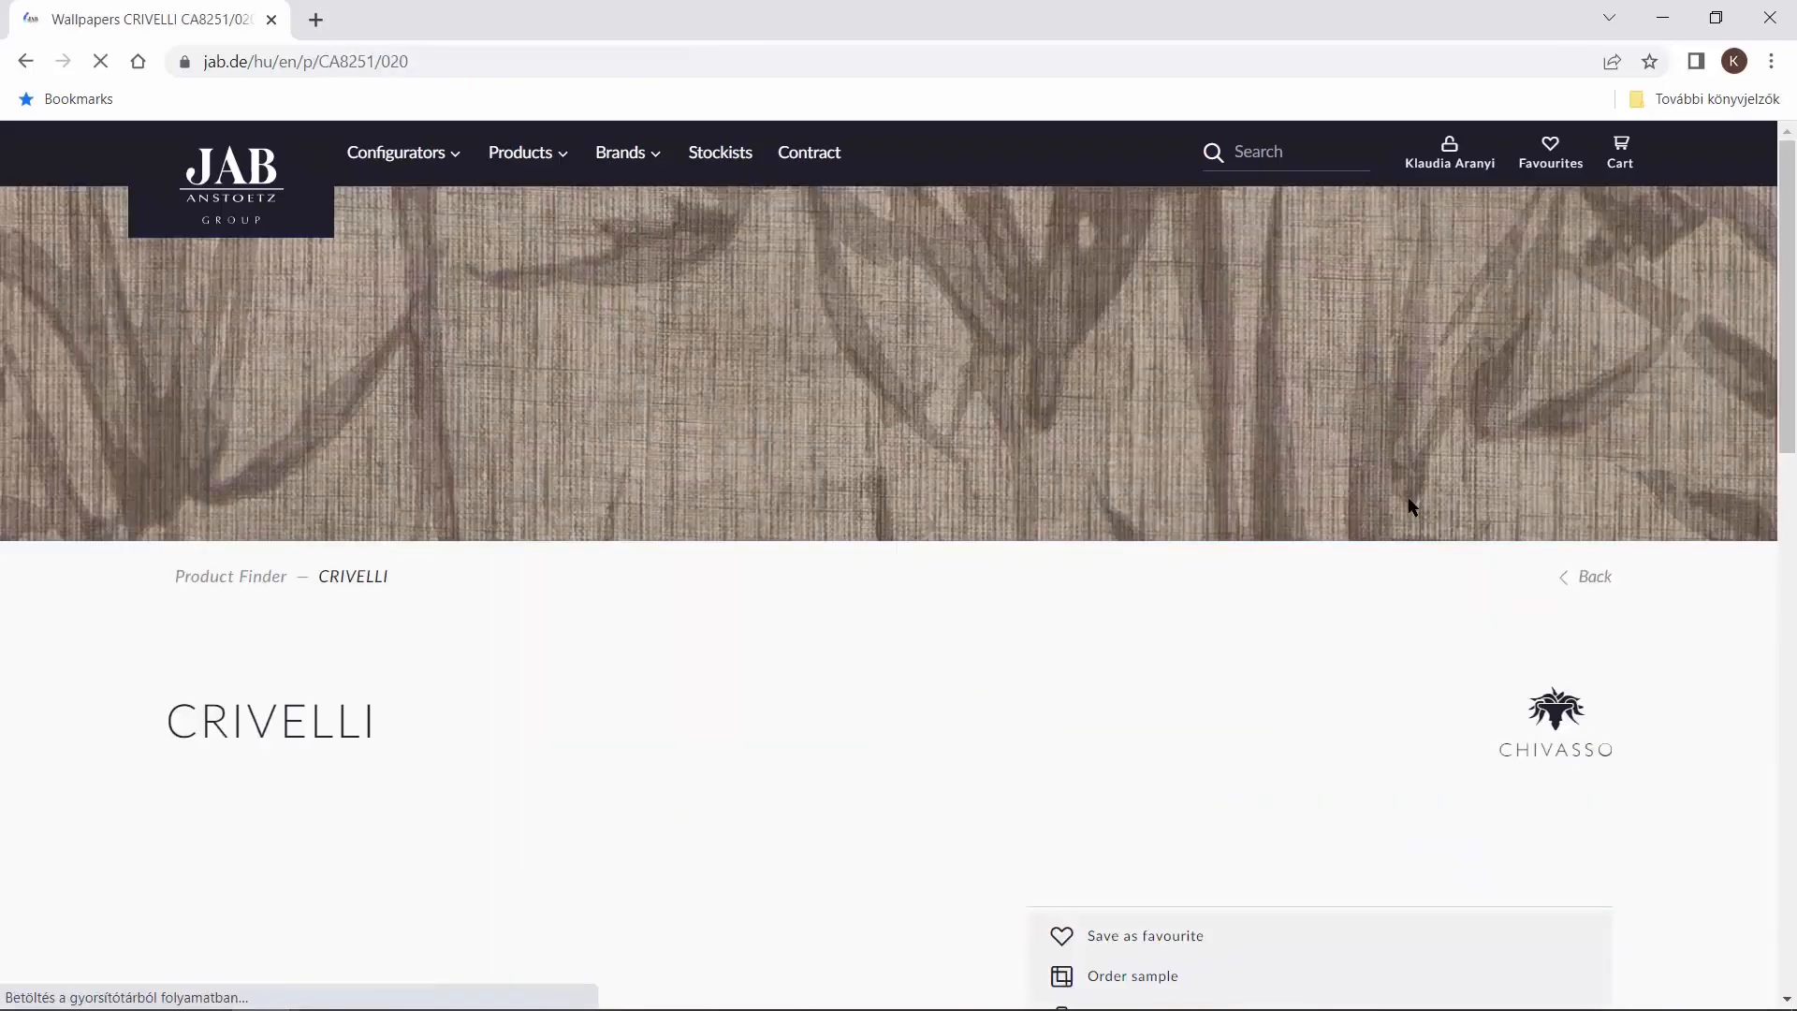
{"action": "scroll", "coordinate": [1315, 516], "scroll_direction": "down", "scroll_amount": 14}
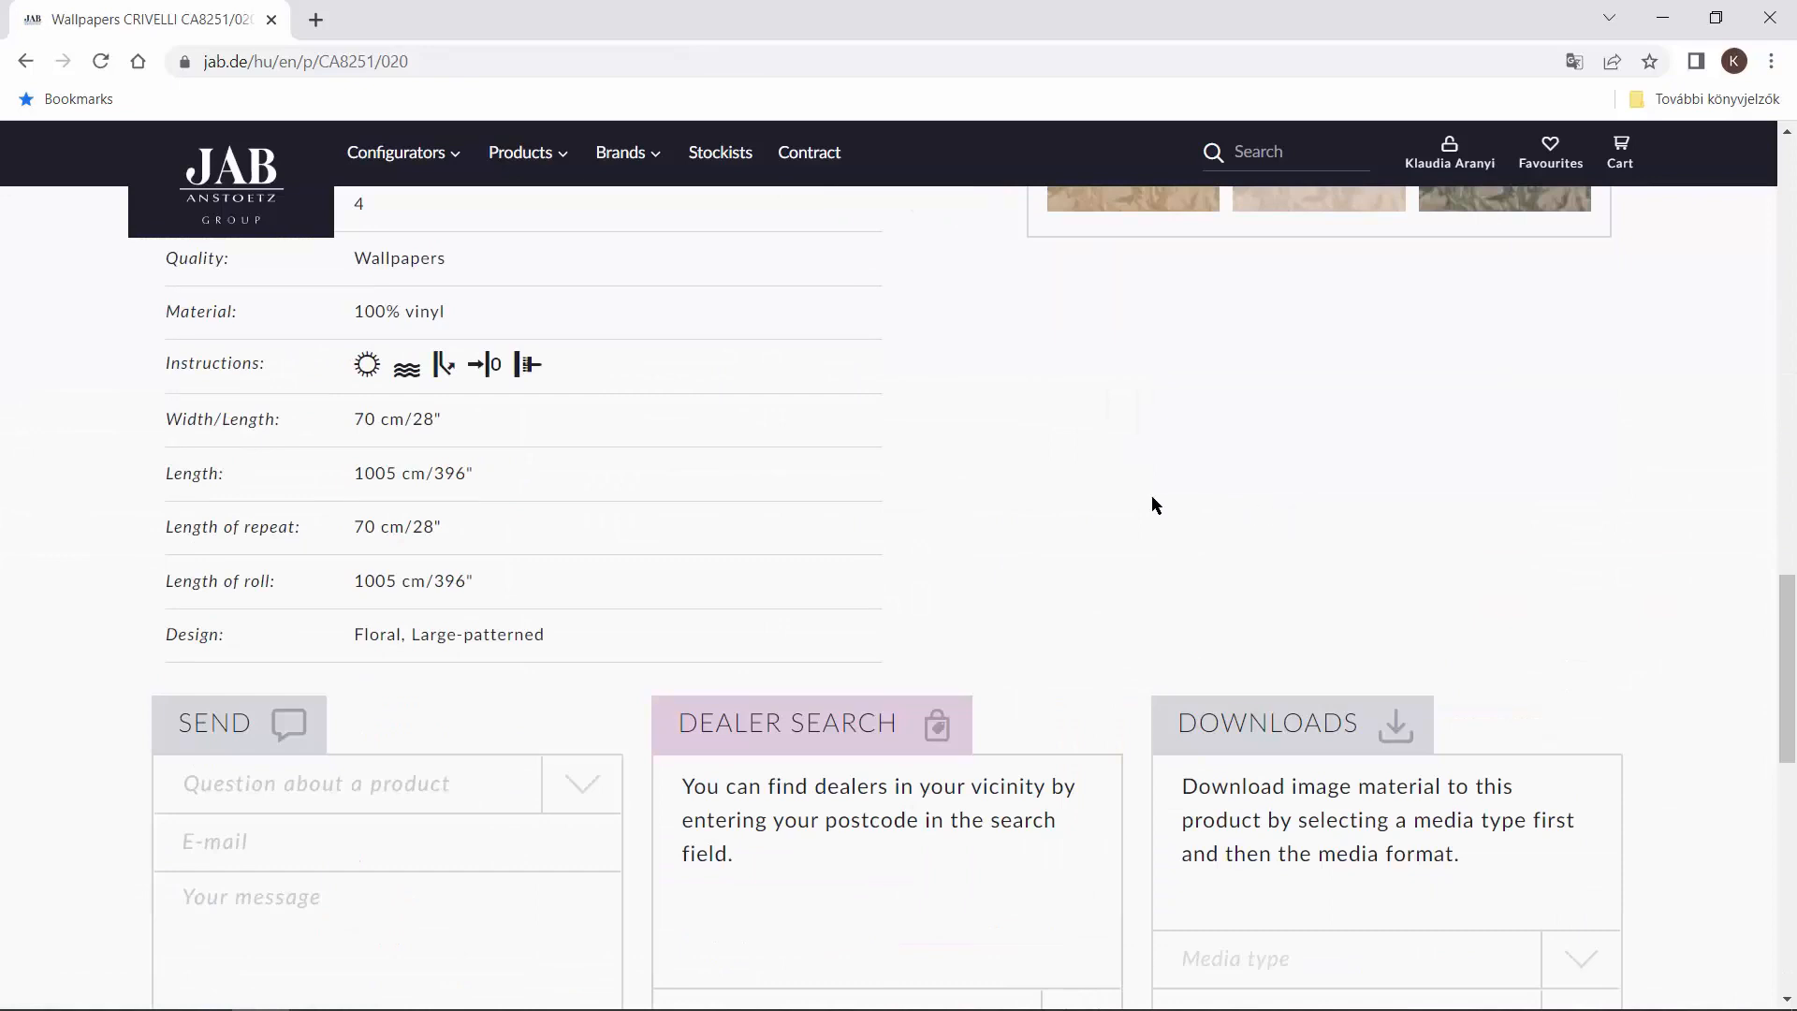
{"action": "scroll", "coordinate": [1786, 655], "scroll_direction": "up", "scroll_amount": 3}
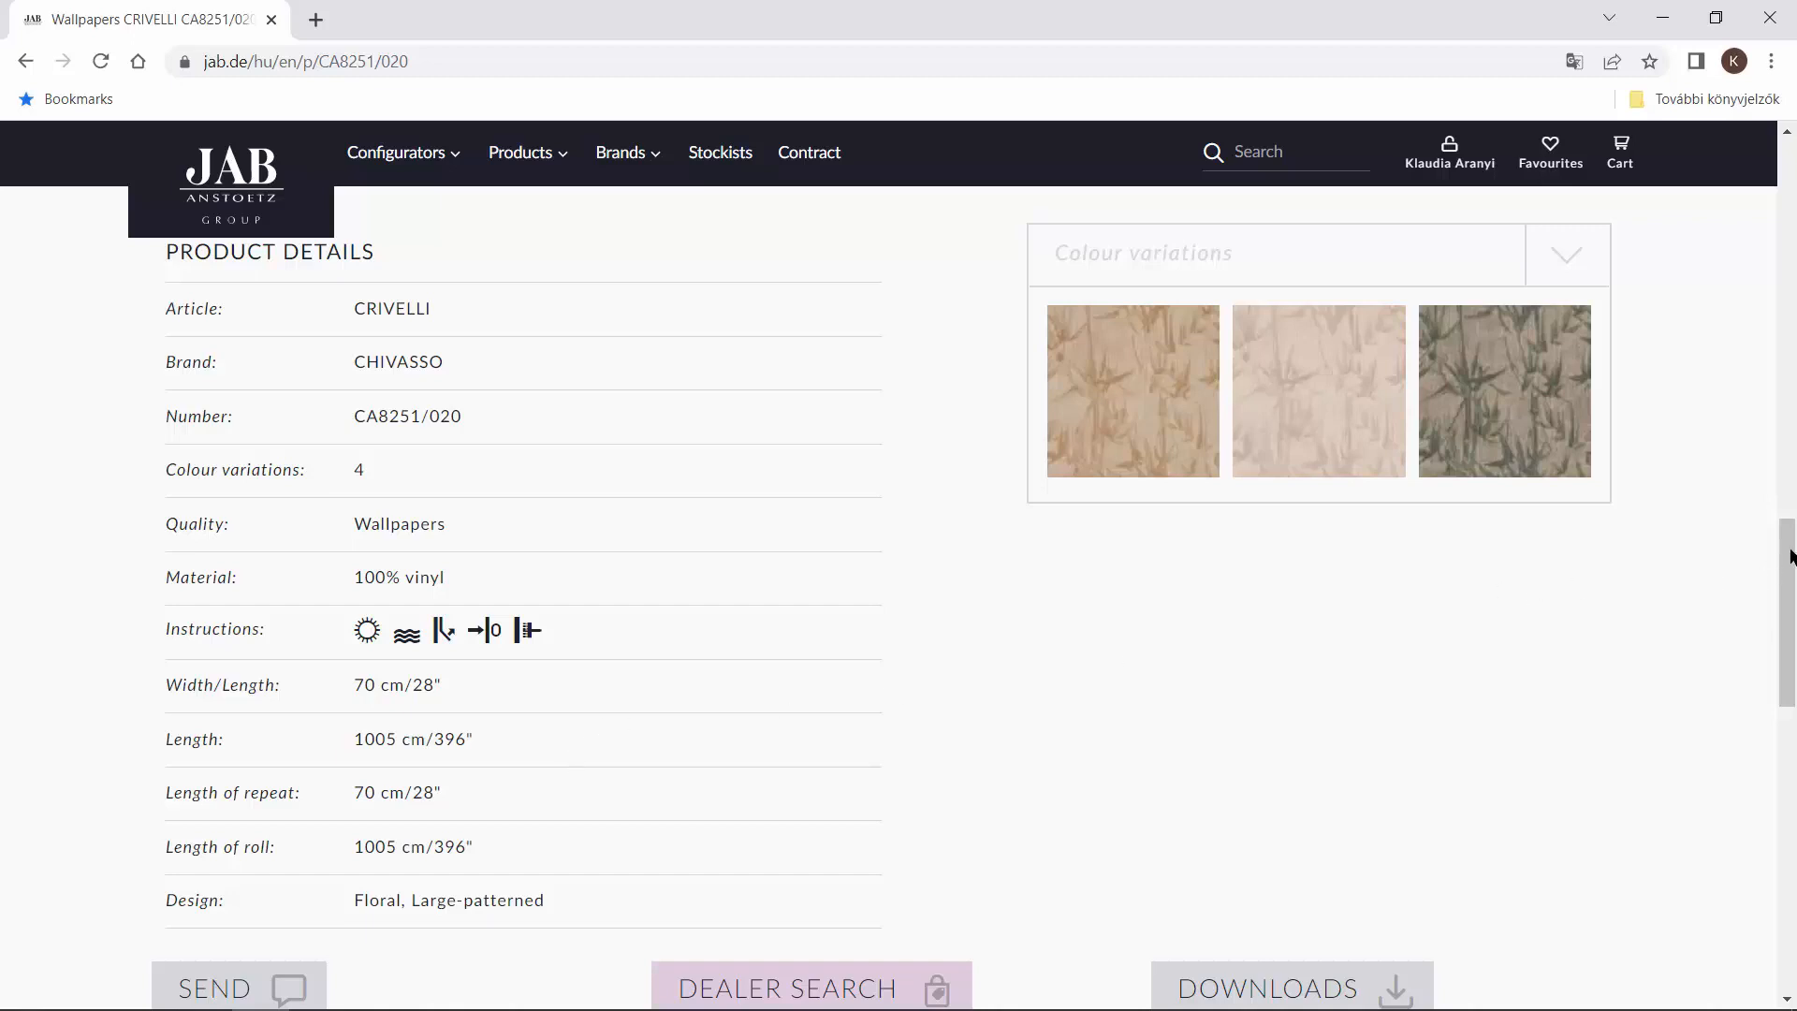
Open the wallpaper's pattern repeat image for download in Office format (900 px) and copy the image to the clipboard.
{"action": "left_click_drag", "start_coordinate": [1790, 556], "coordinate": [1778, 660]}
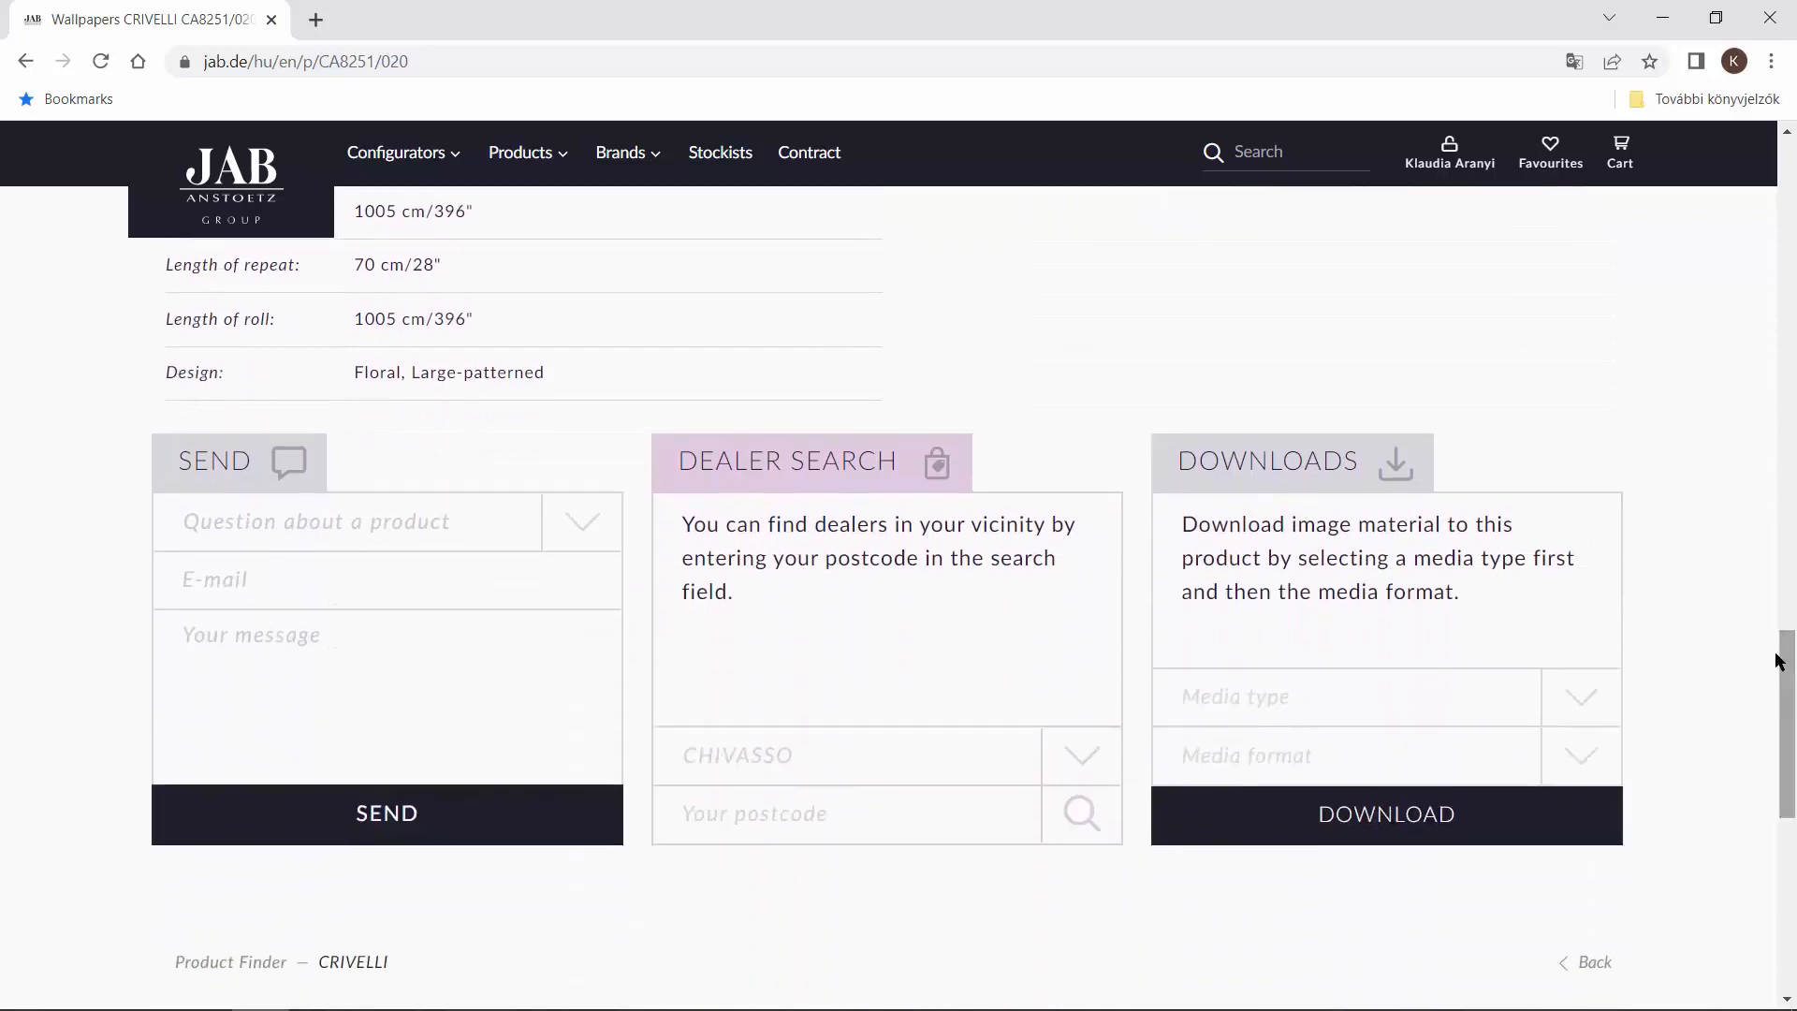
{"action": "left_click", "coordinate": [1591, 697]}
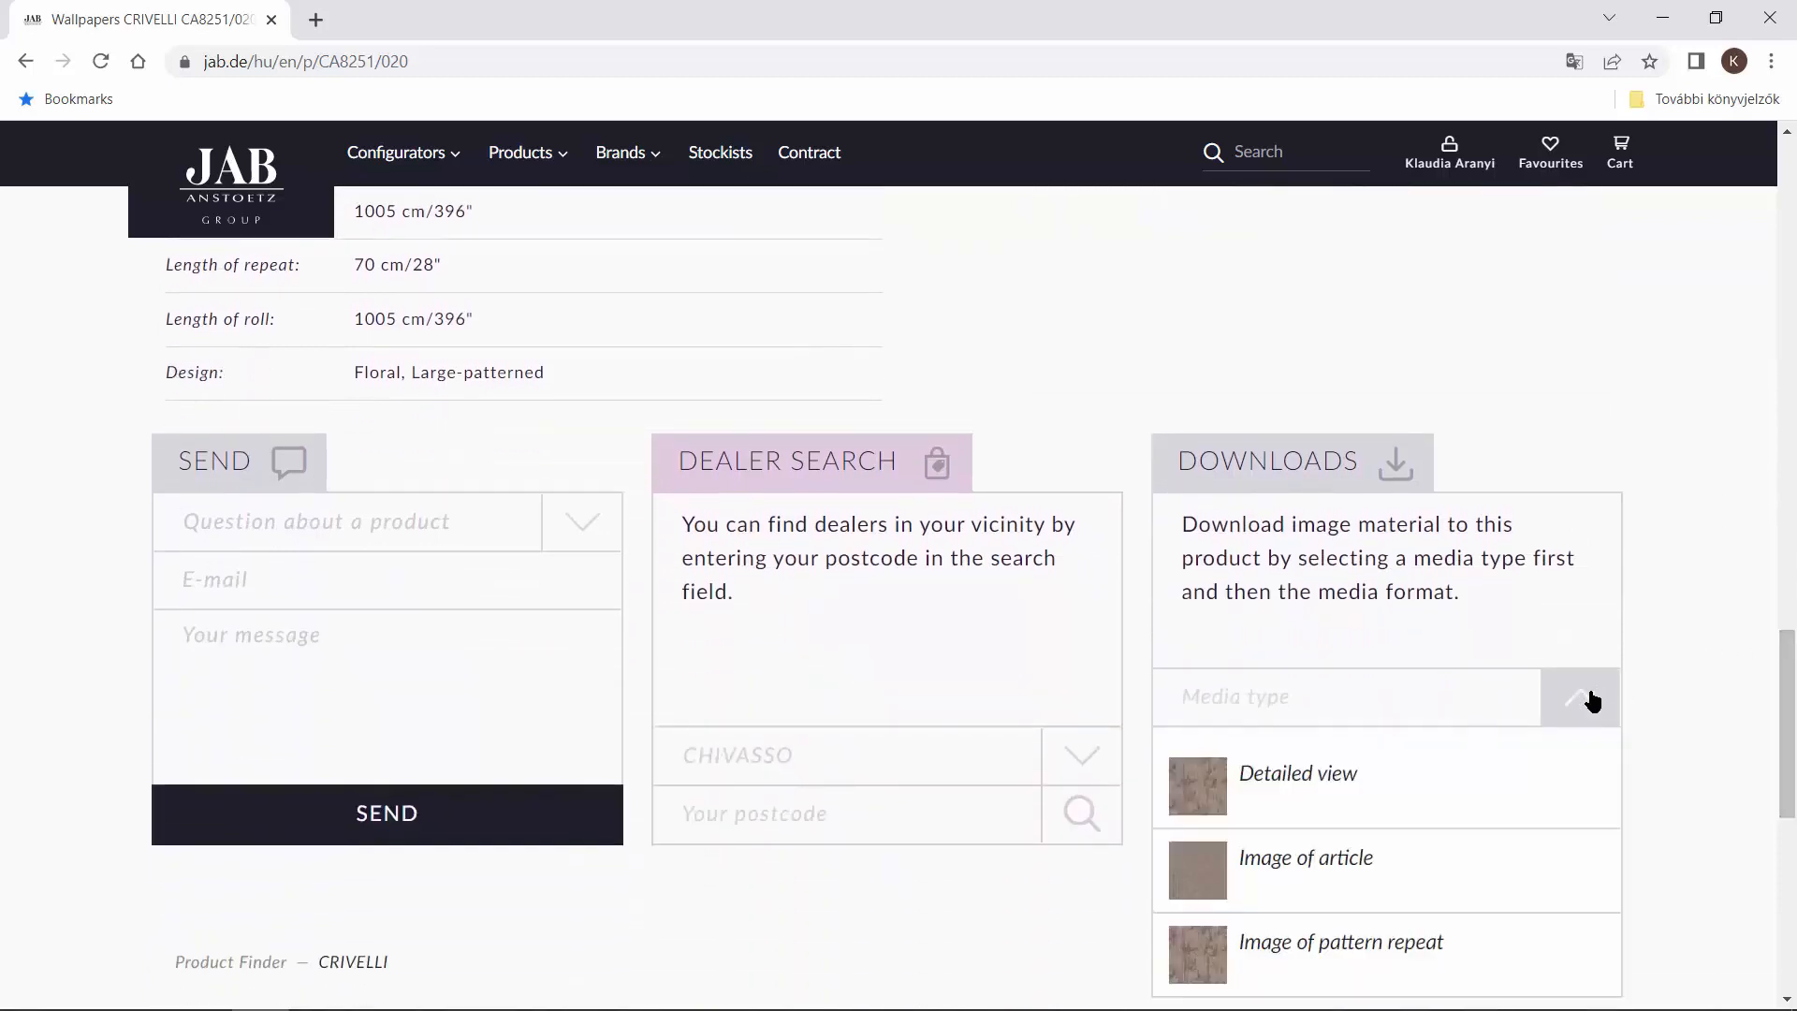
{"action": "left_click", "coordinate": [1418, 940]}
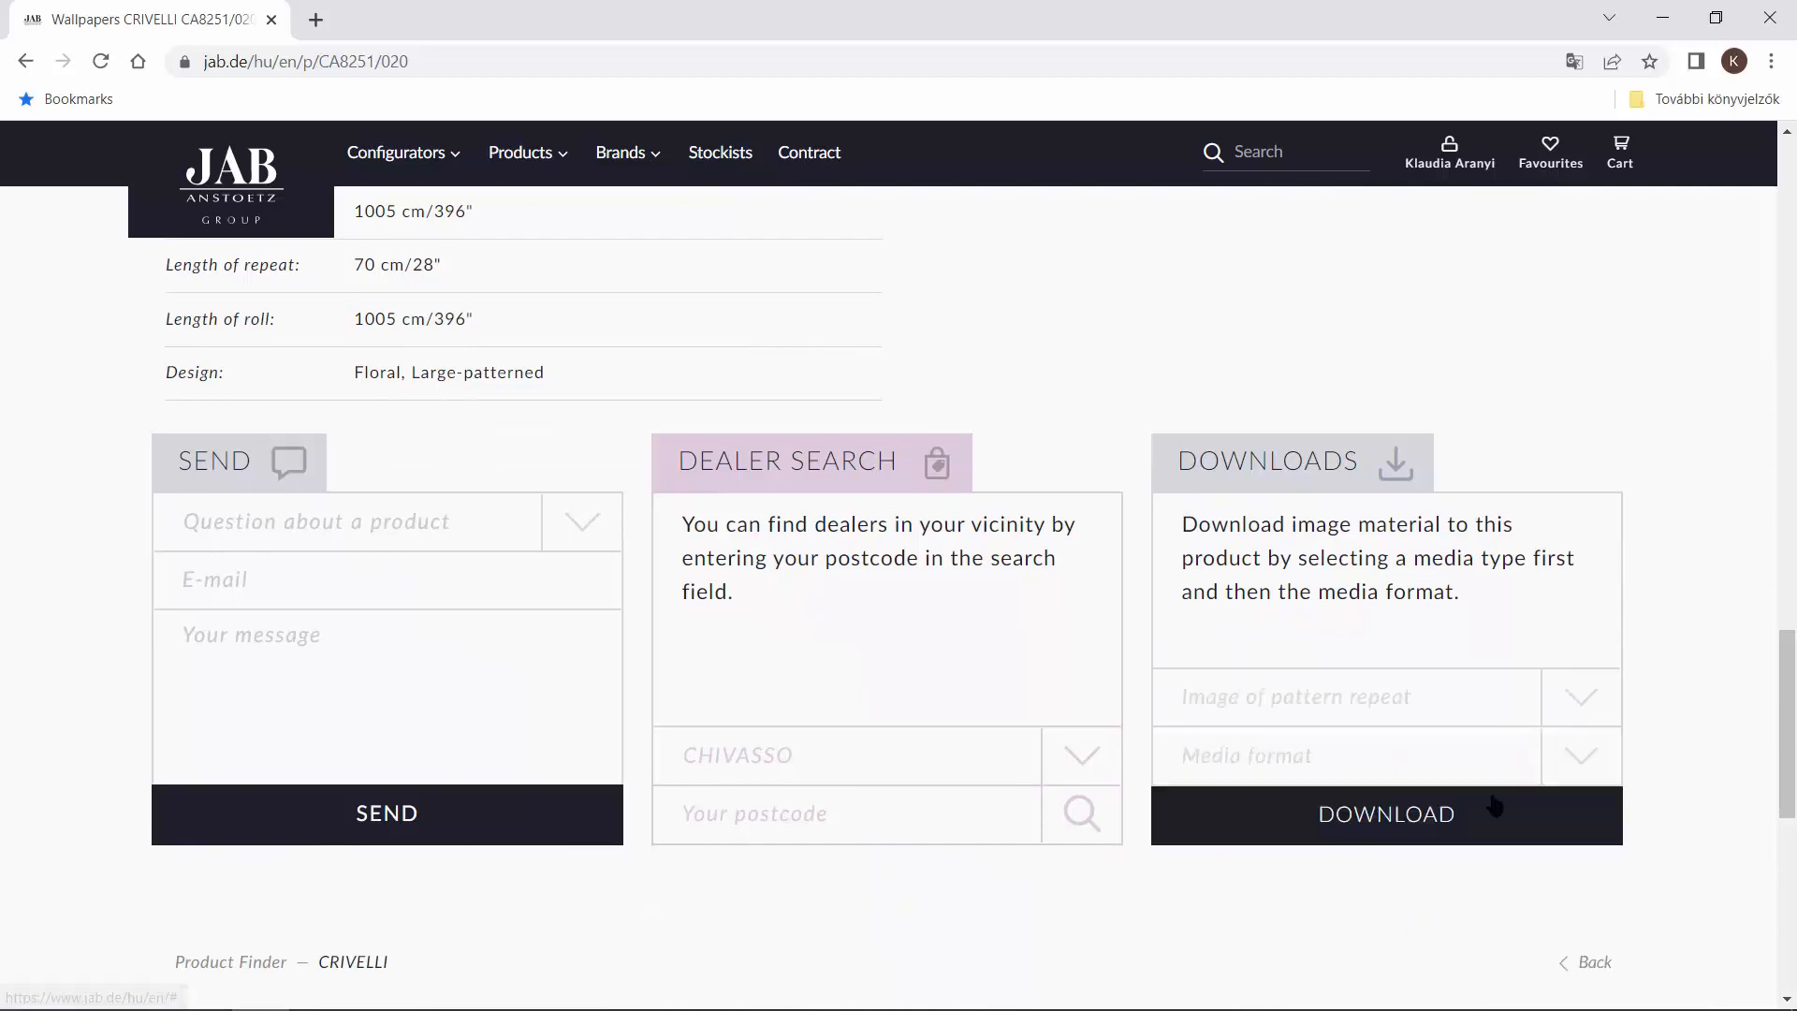
{"action": "left_click", "coordinate": [1576, 757]}
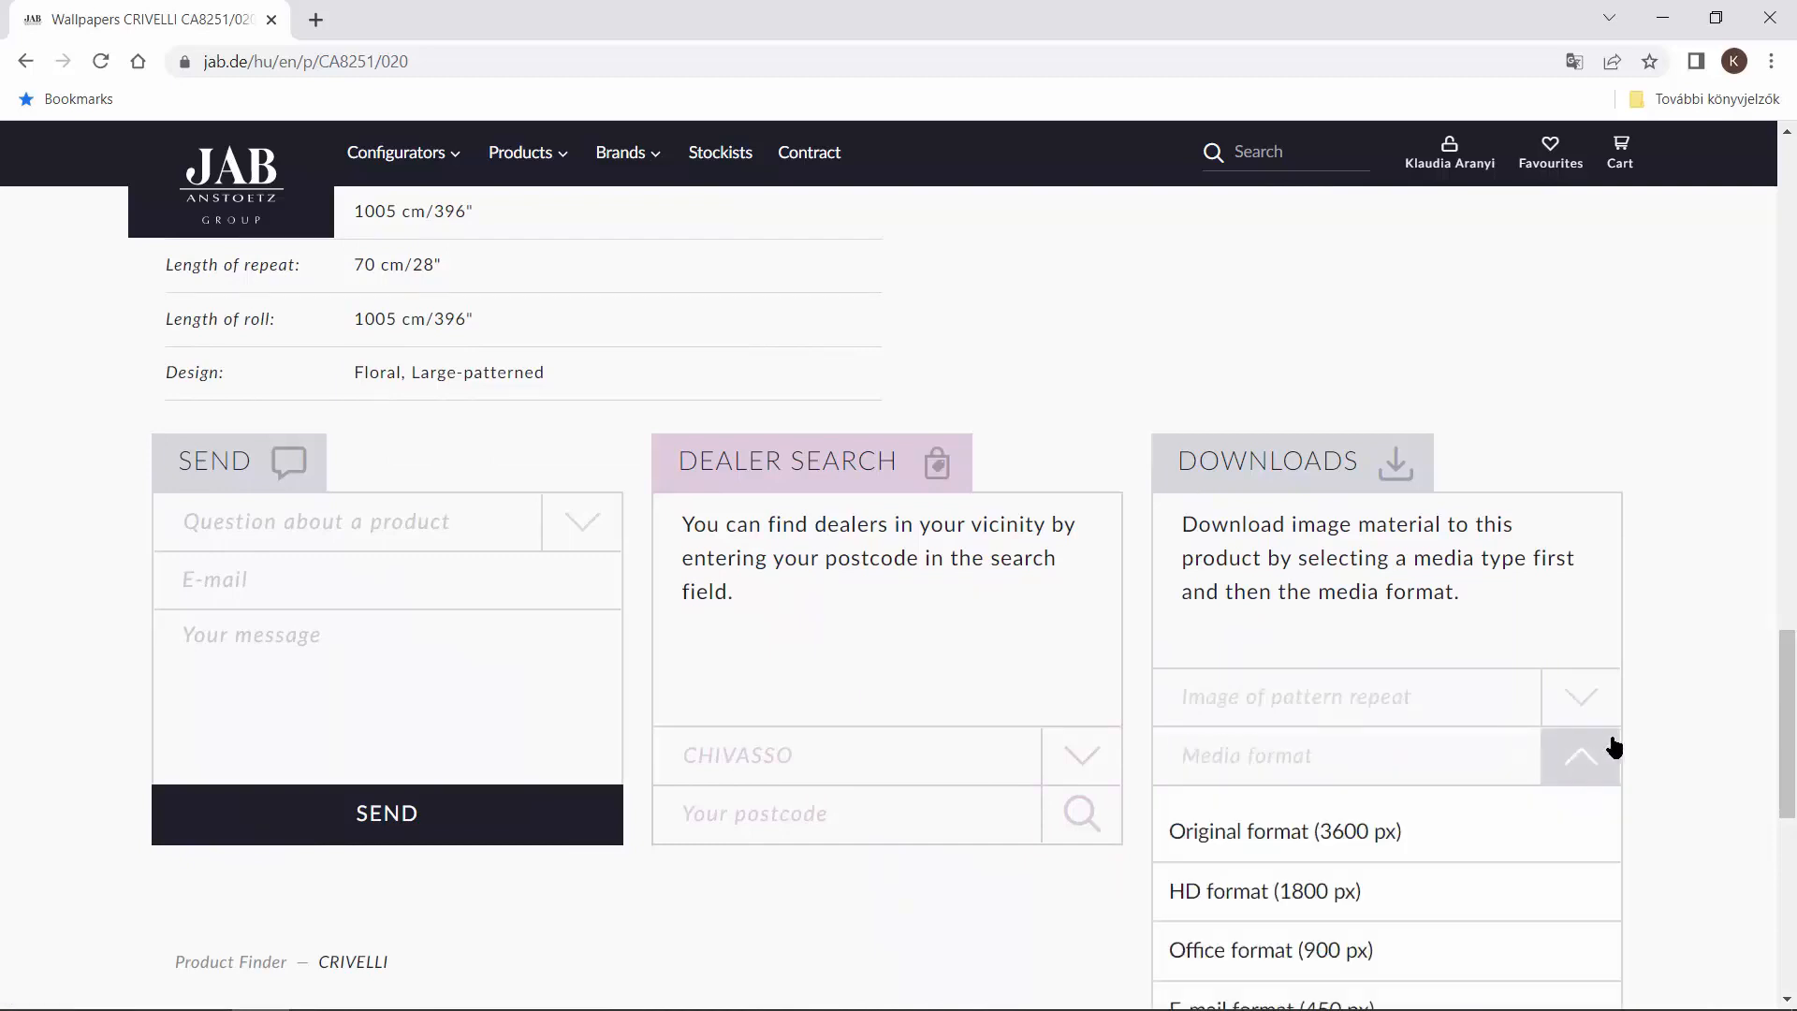
{"action": "left_click_drag", "start_coordinate": [1789, 744], "coordinate": [1792, 767]}
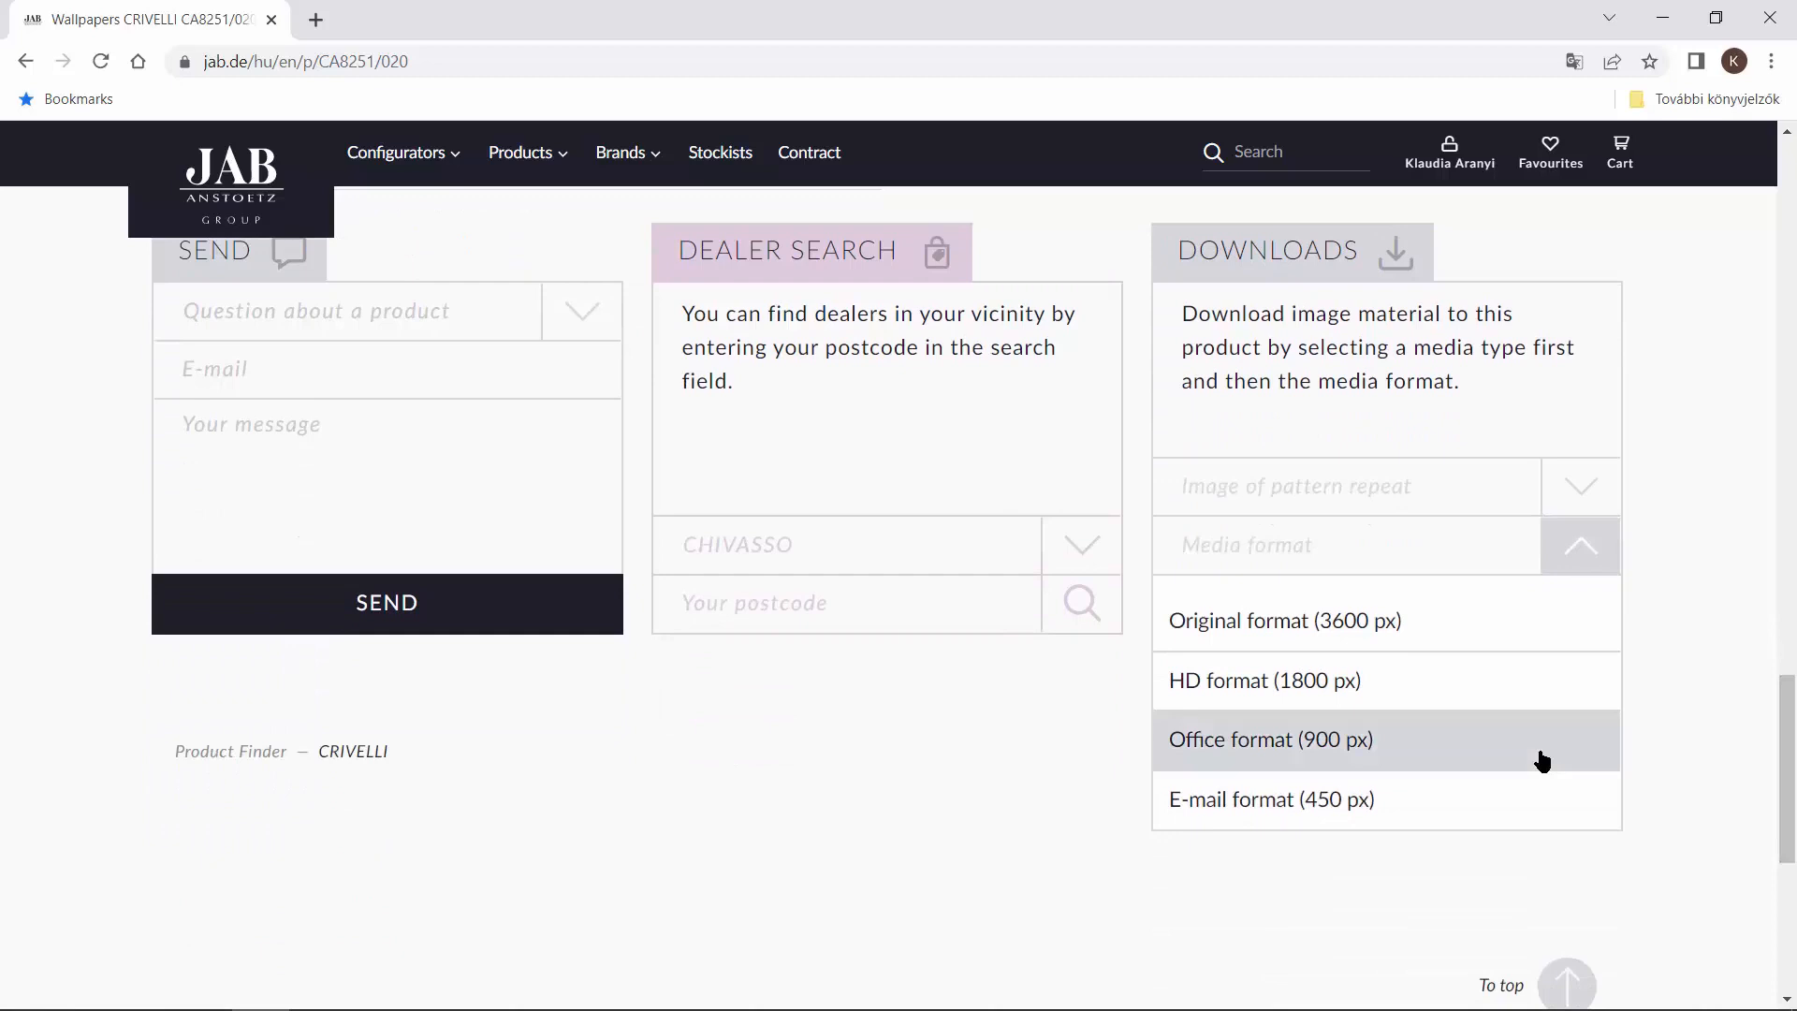
{"action": "left_click", "coordinate": [1366, 741]}
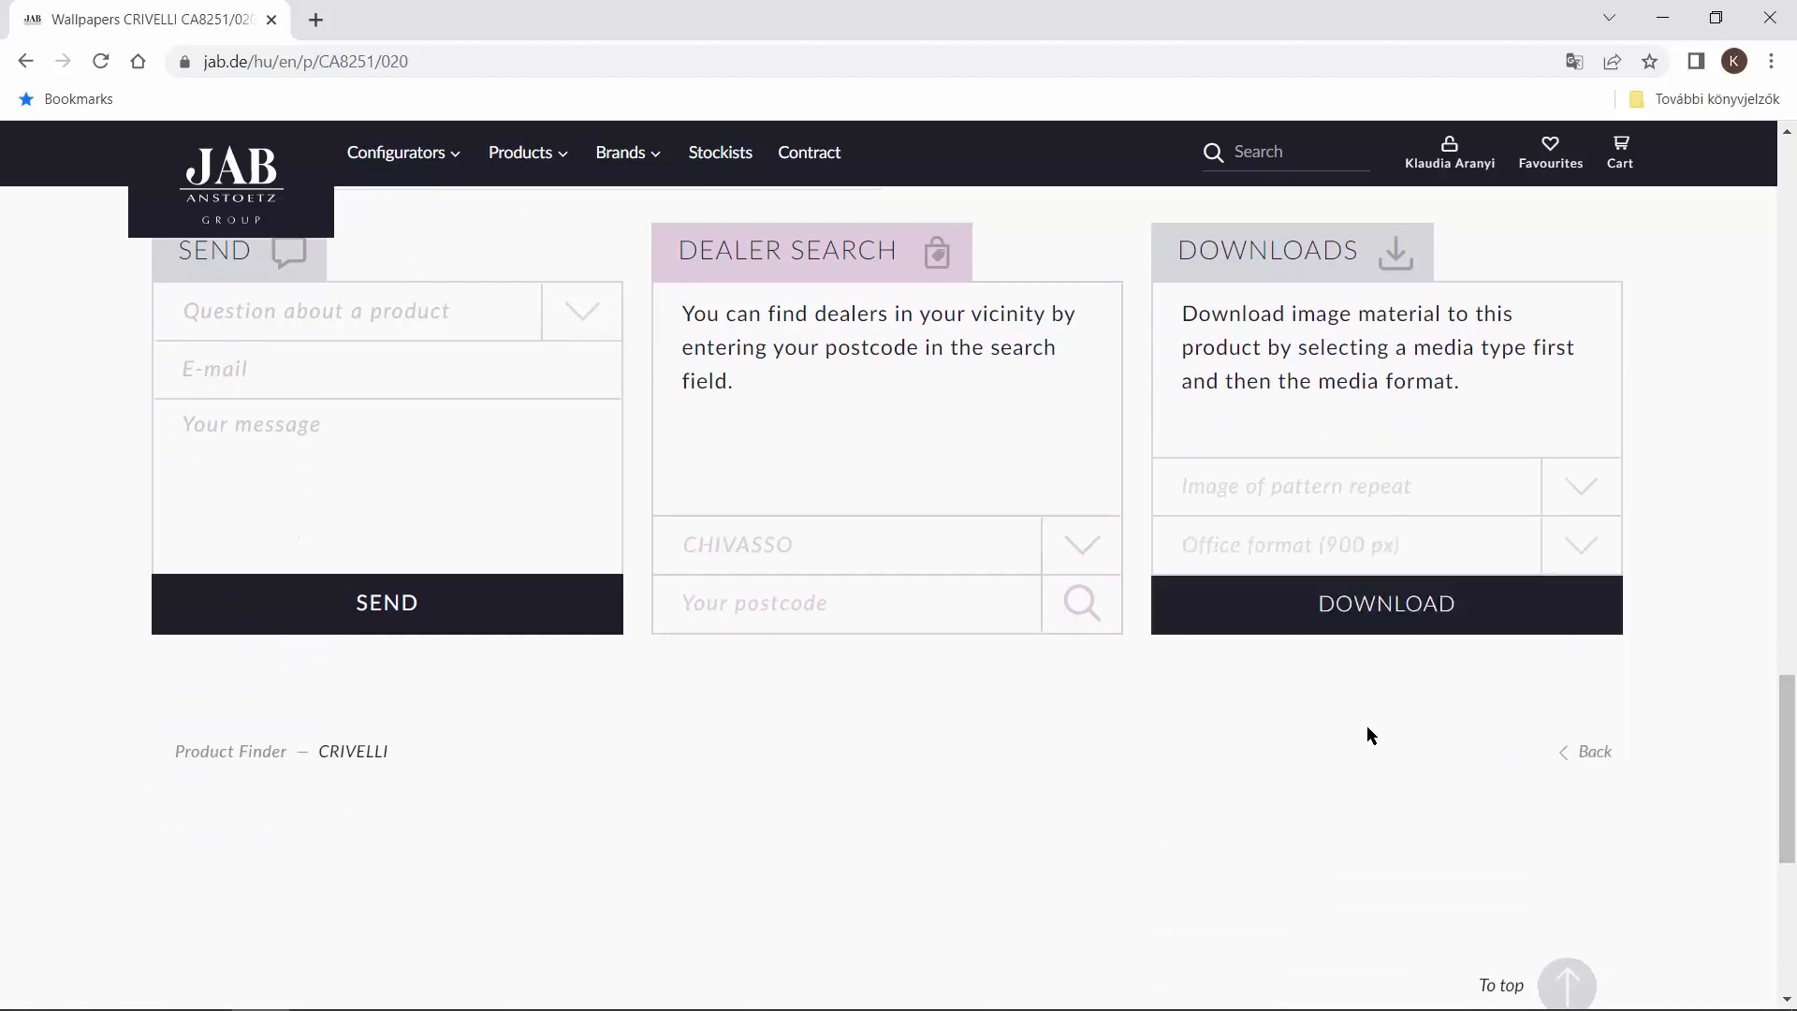
{"action": "left_click", "coordinate": [1432, 620]}
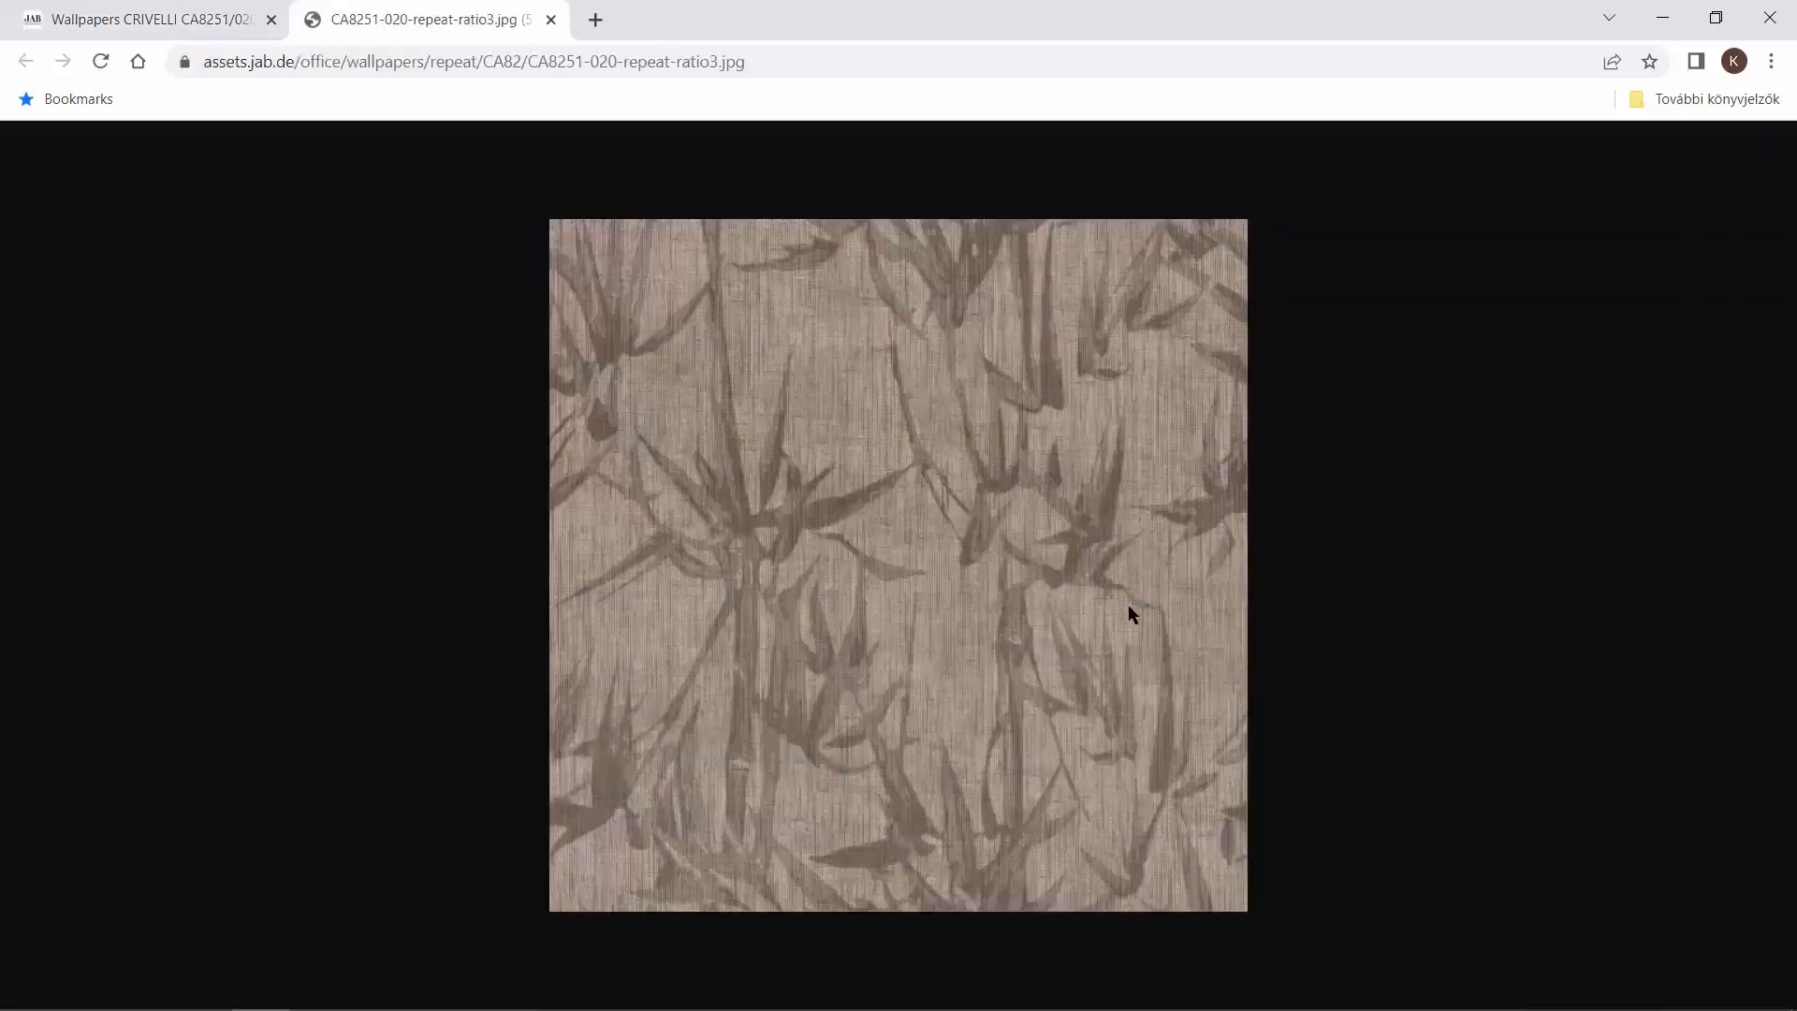
{"action": "right_click", "coordinate": [956, 543]}
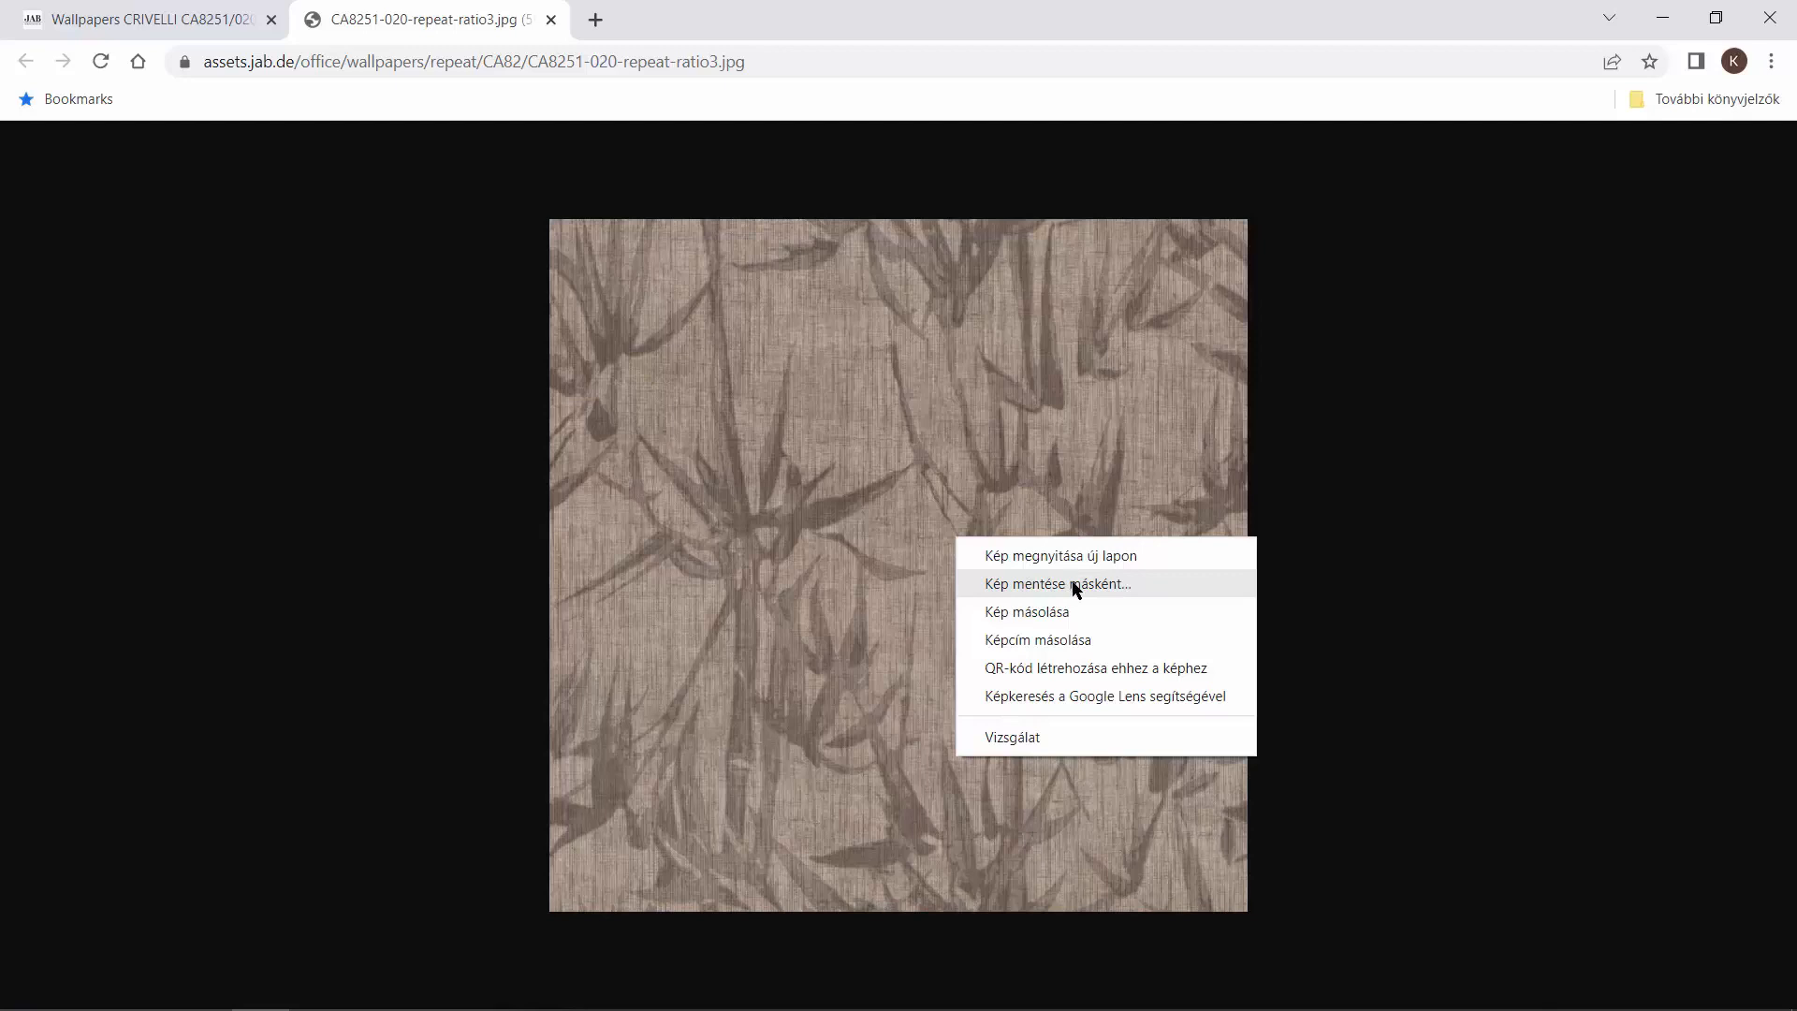
{"action": "left_click", "coordinate": [1075, 613]}
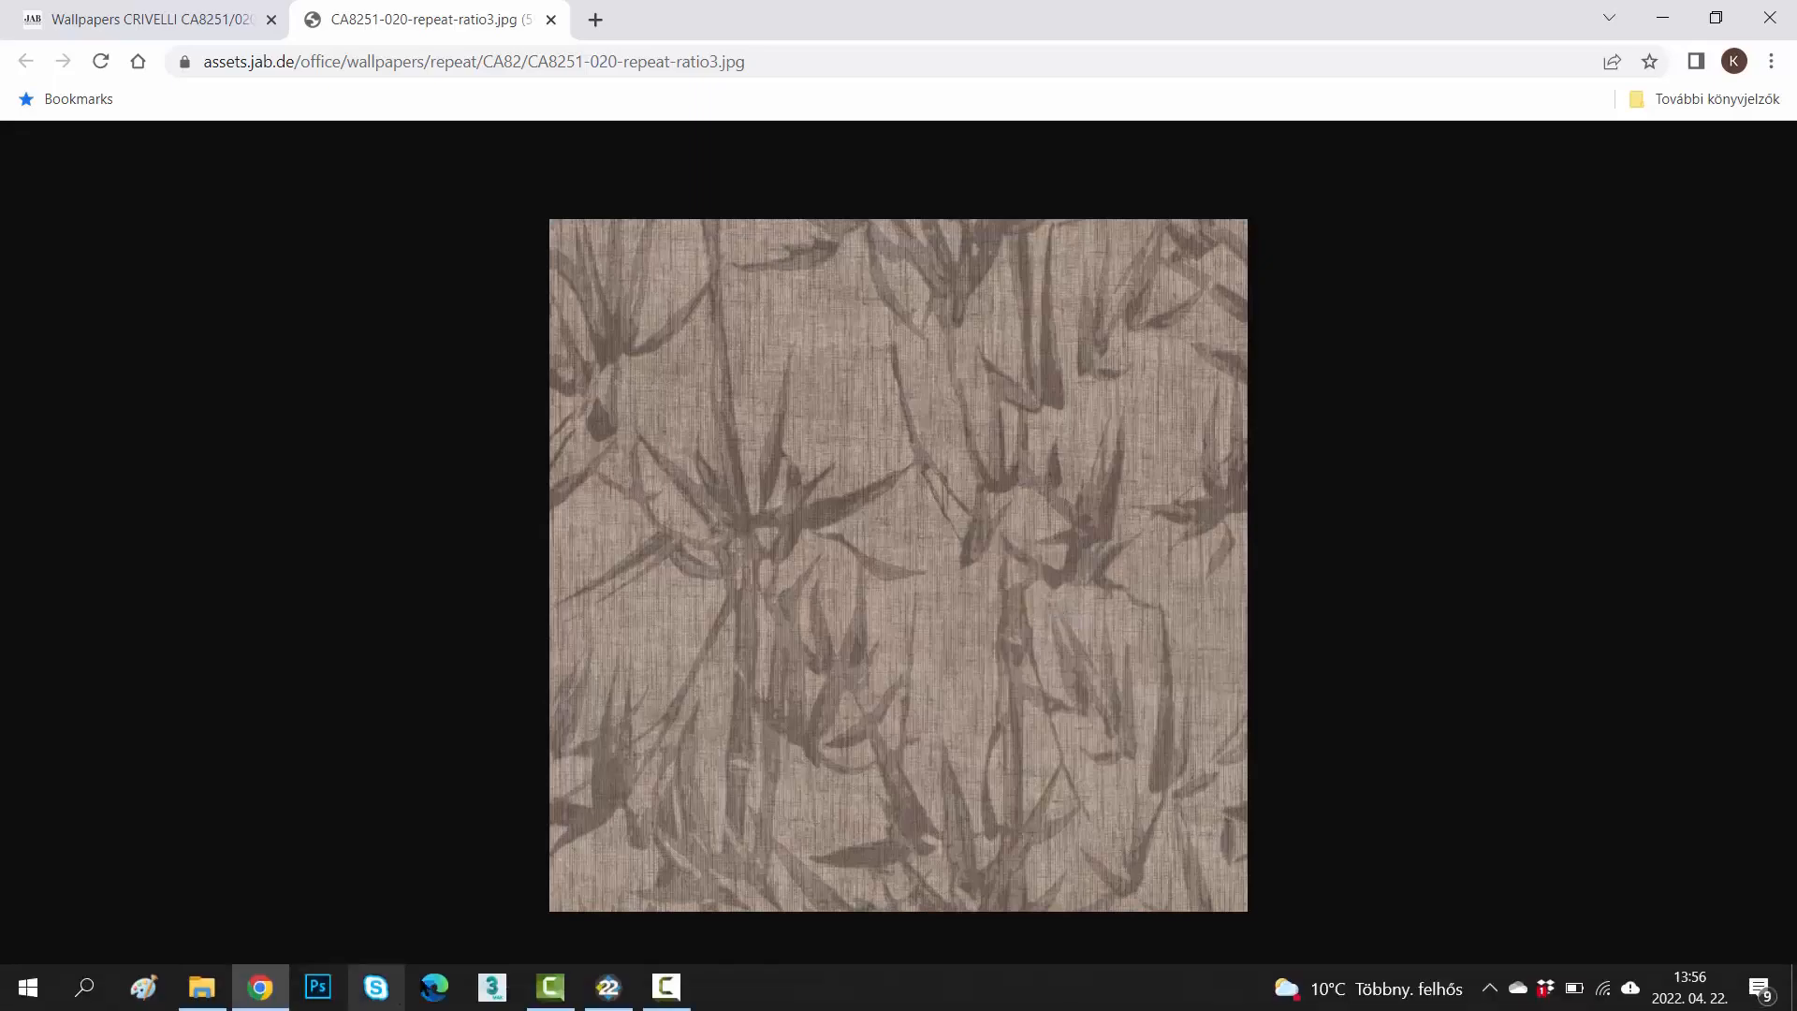
Switch to ARCHLine.XP, create a new material and paste the copied wallpaper image as its texture.
{"action": "left_click", "coordinate": [608, 989]}
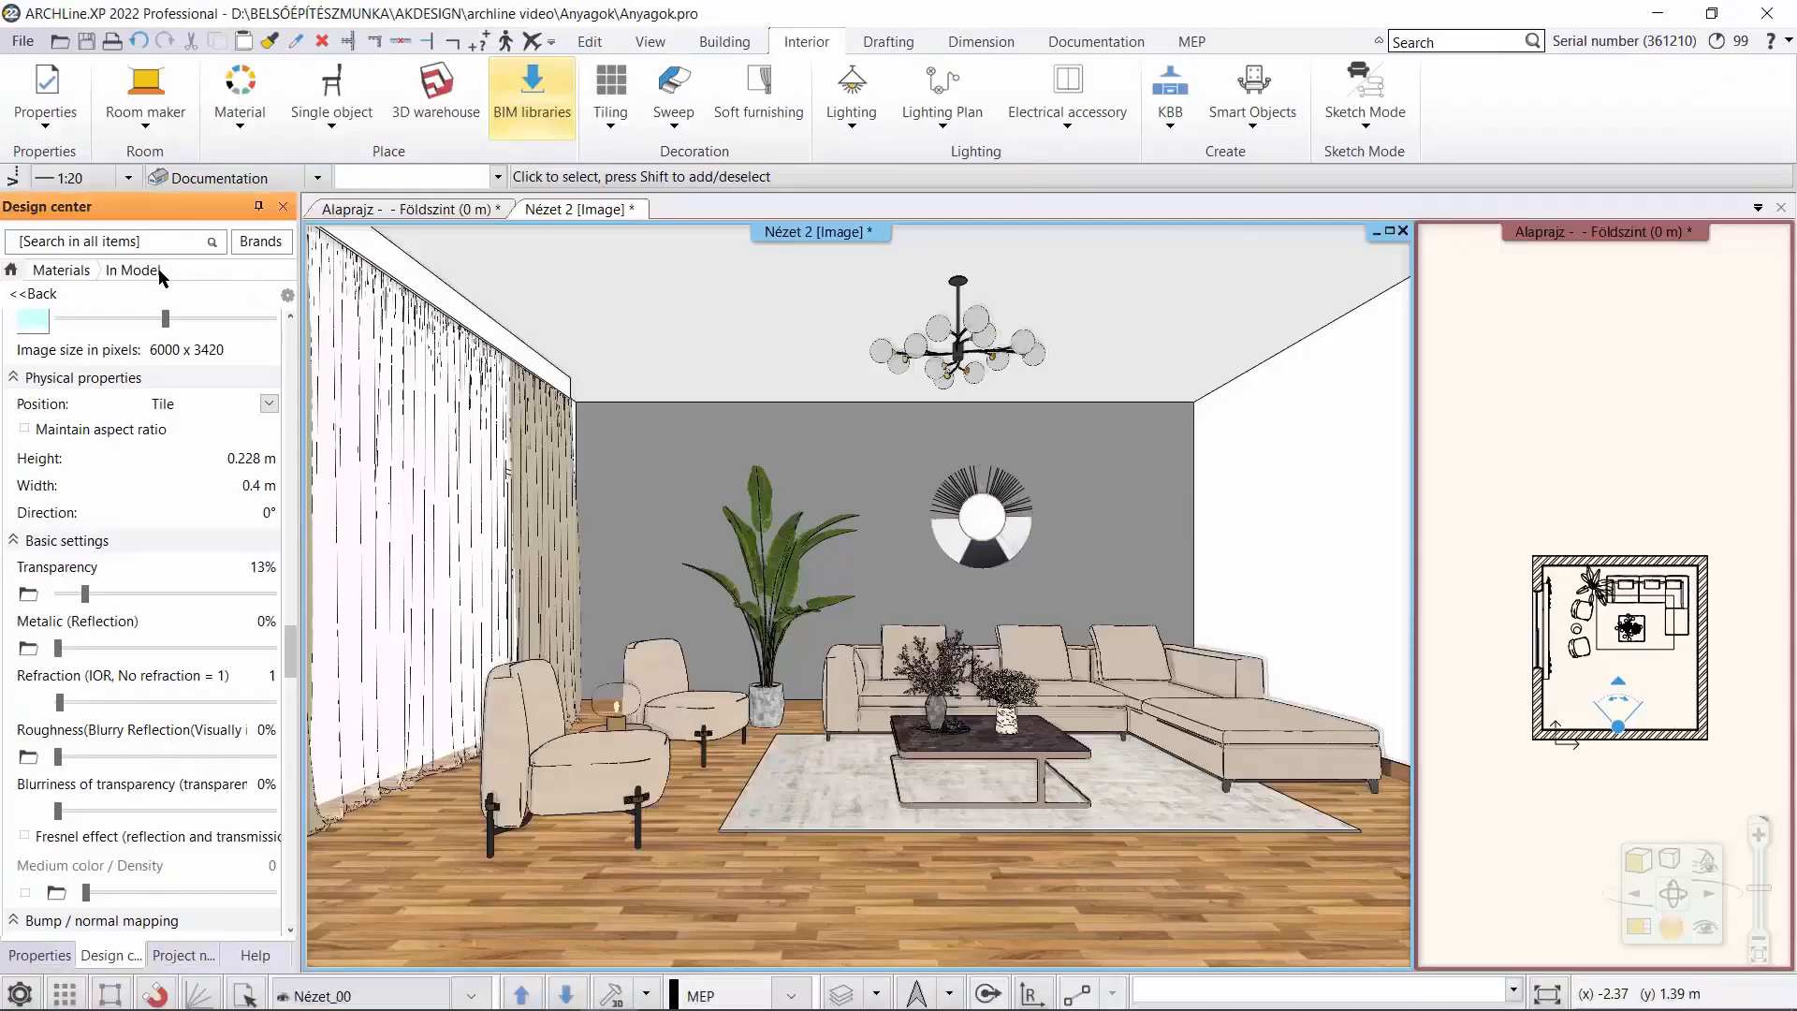
{"action": "left_click", "coordinate": [60, 269]}
{"action": "left_click", "coordinate": [287, 295]}
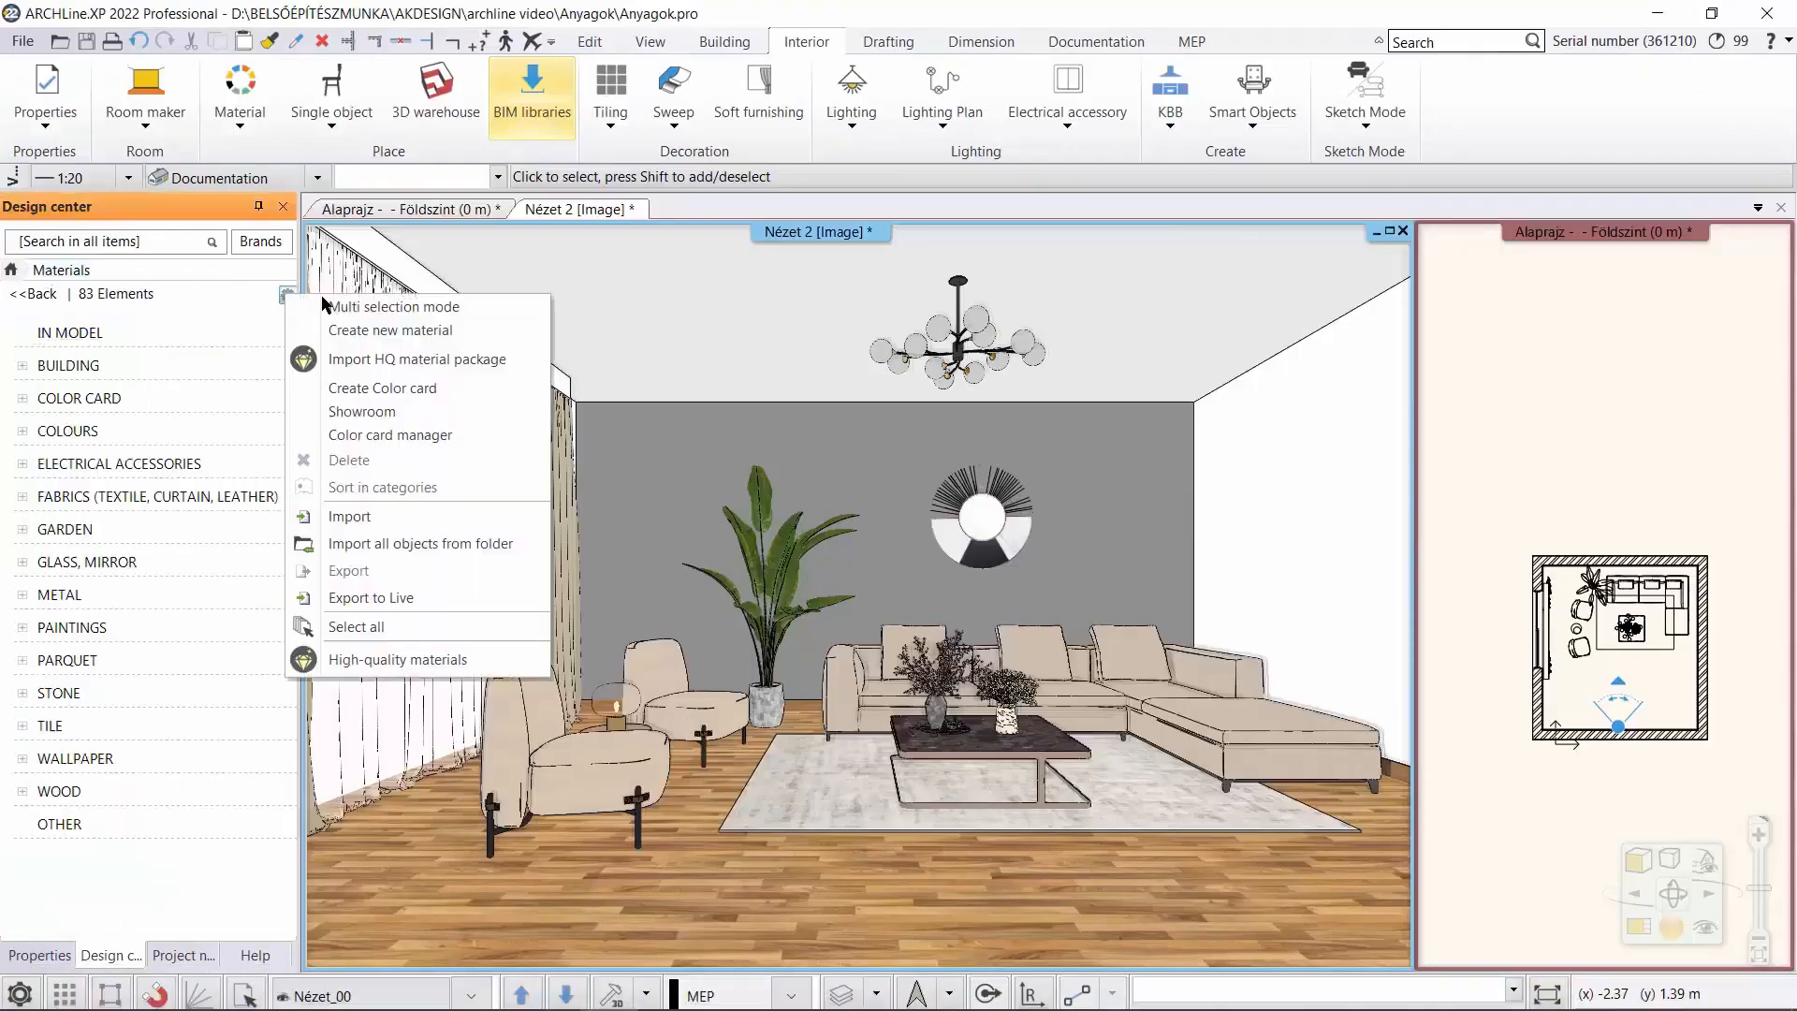
{"action": "left_click", "coordinate": [360, 217]}
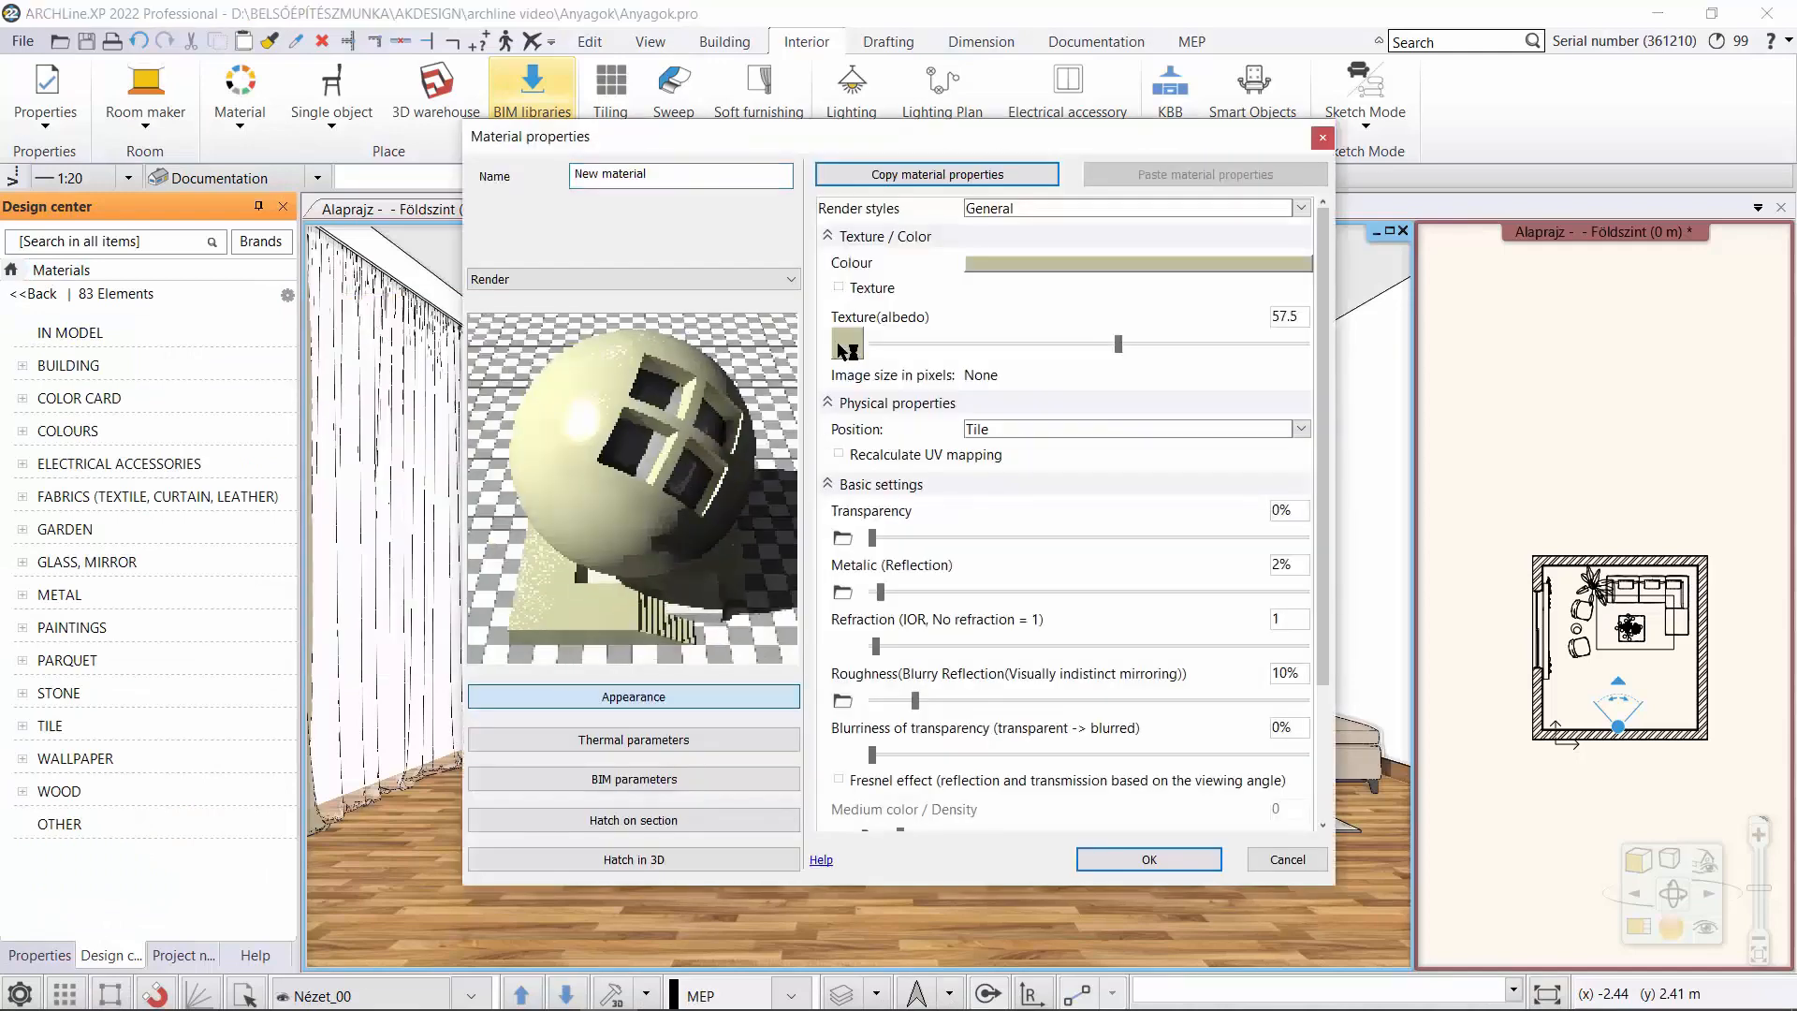
{"action": "left_click", "coordinate": [847, 346]}
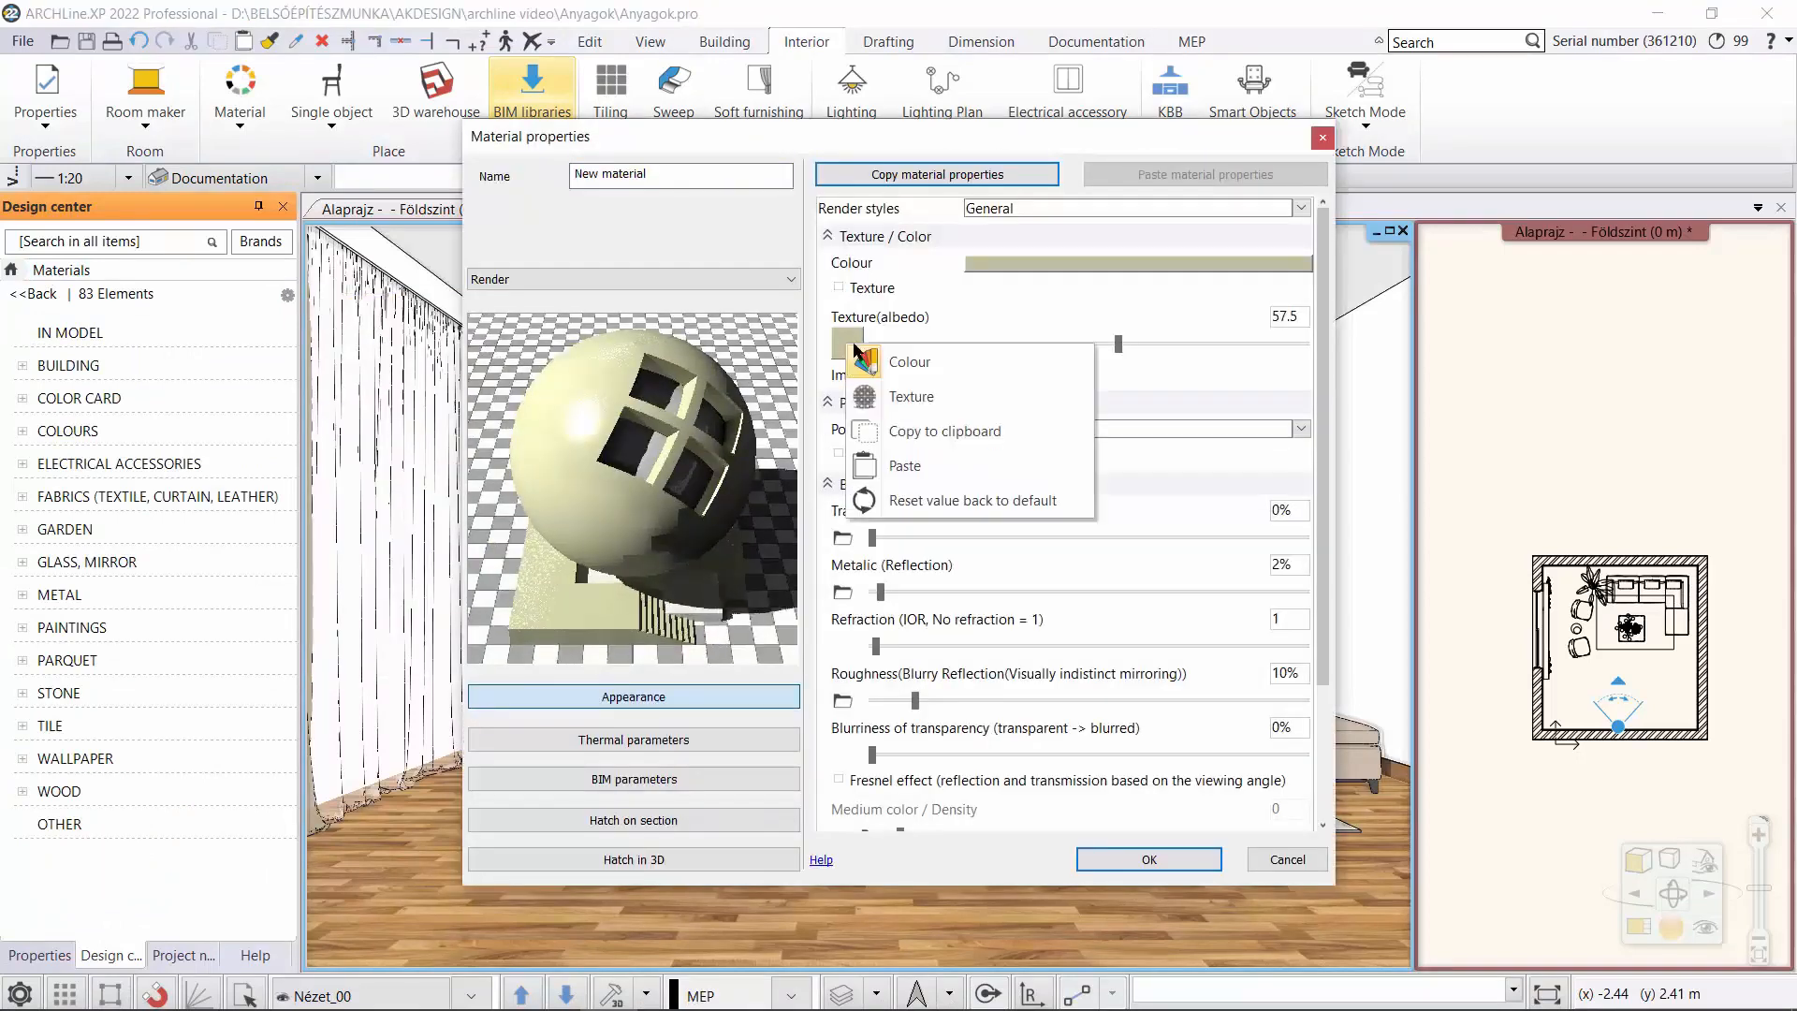
{"action": "left_click", "coordinate": [942, 464]}
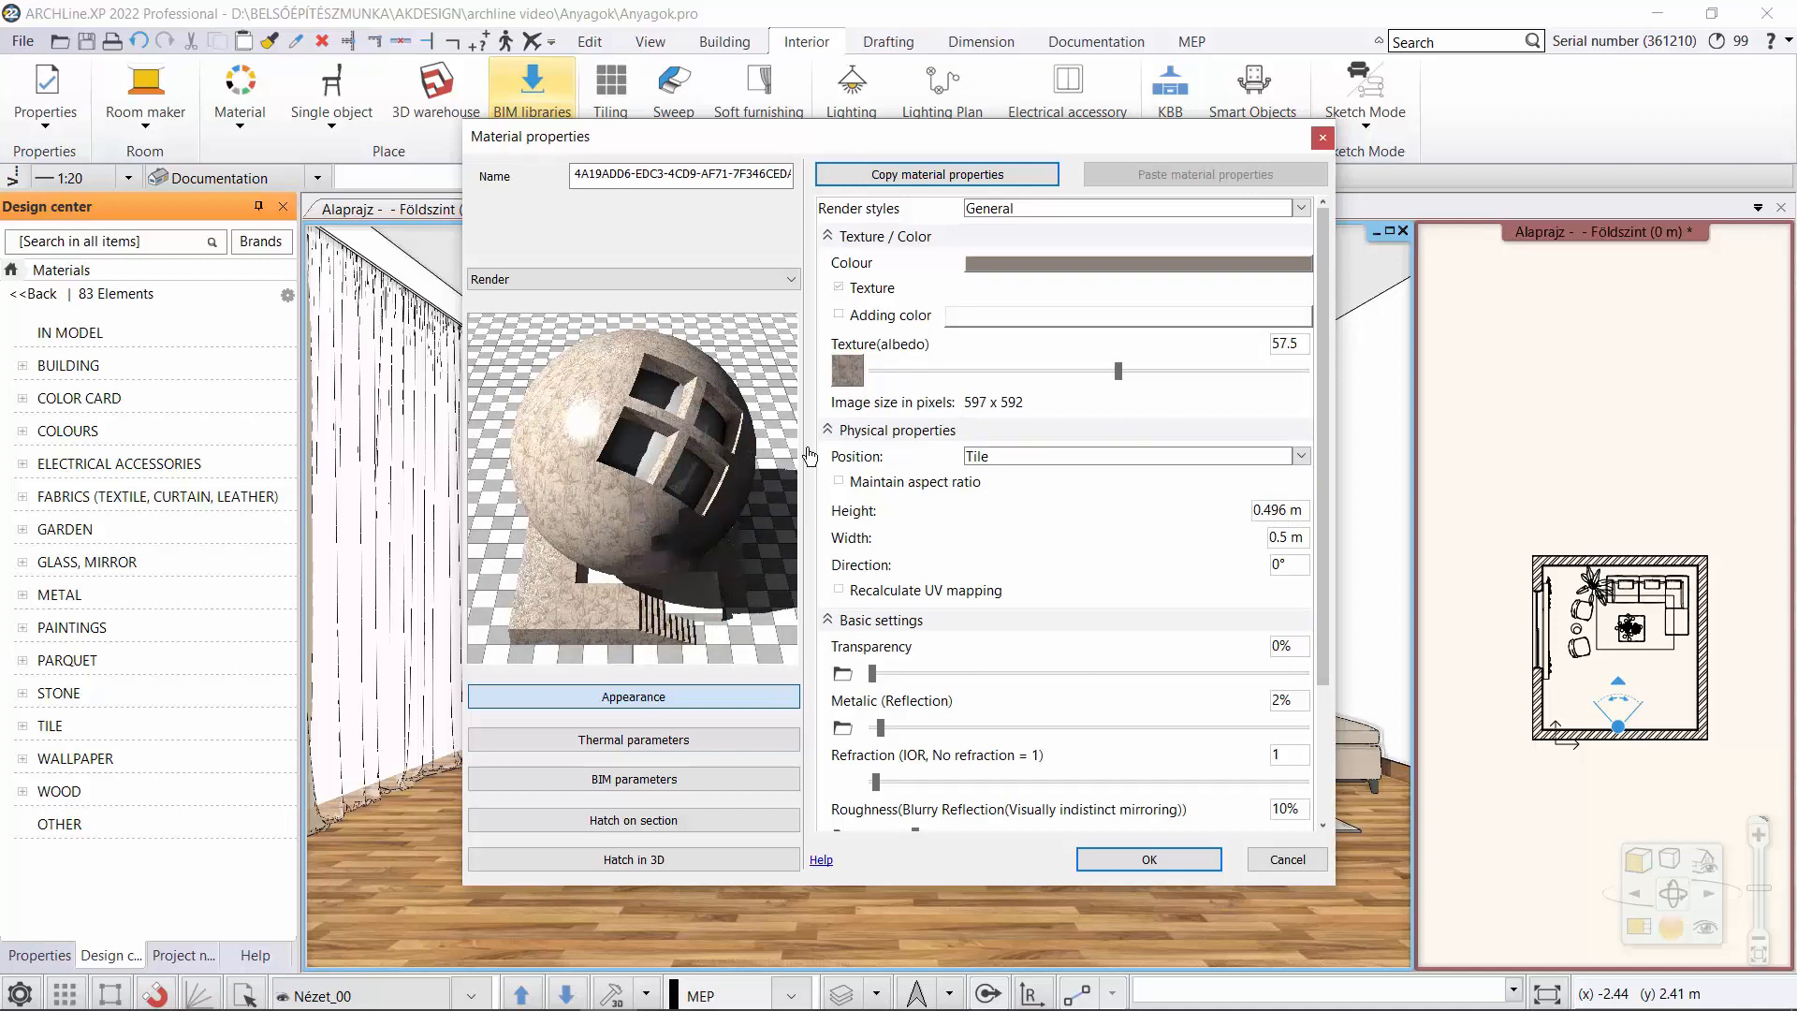
Set the new material's render style to Wall and its texture albedo to 48.
{"action": "left_click", "coordinate": [1016, 210]}
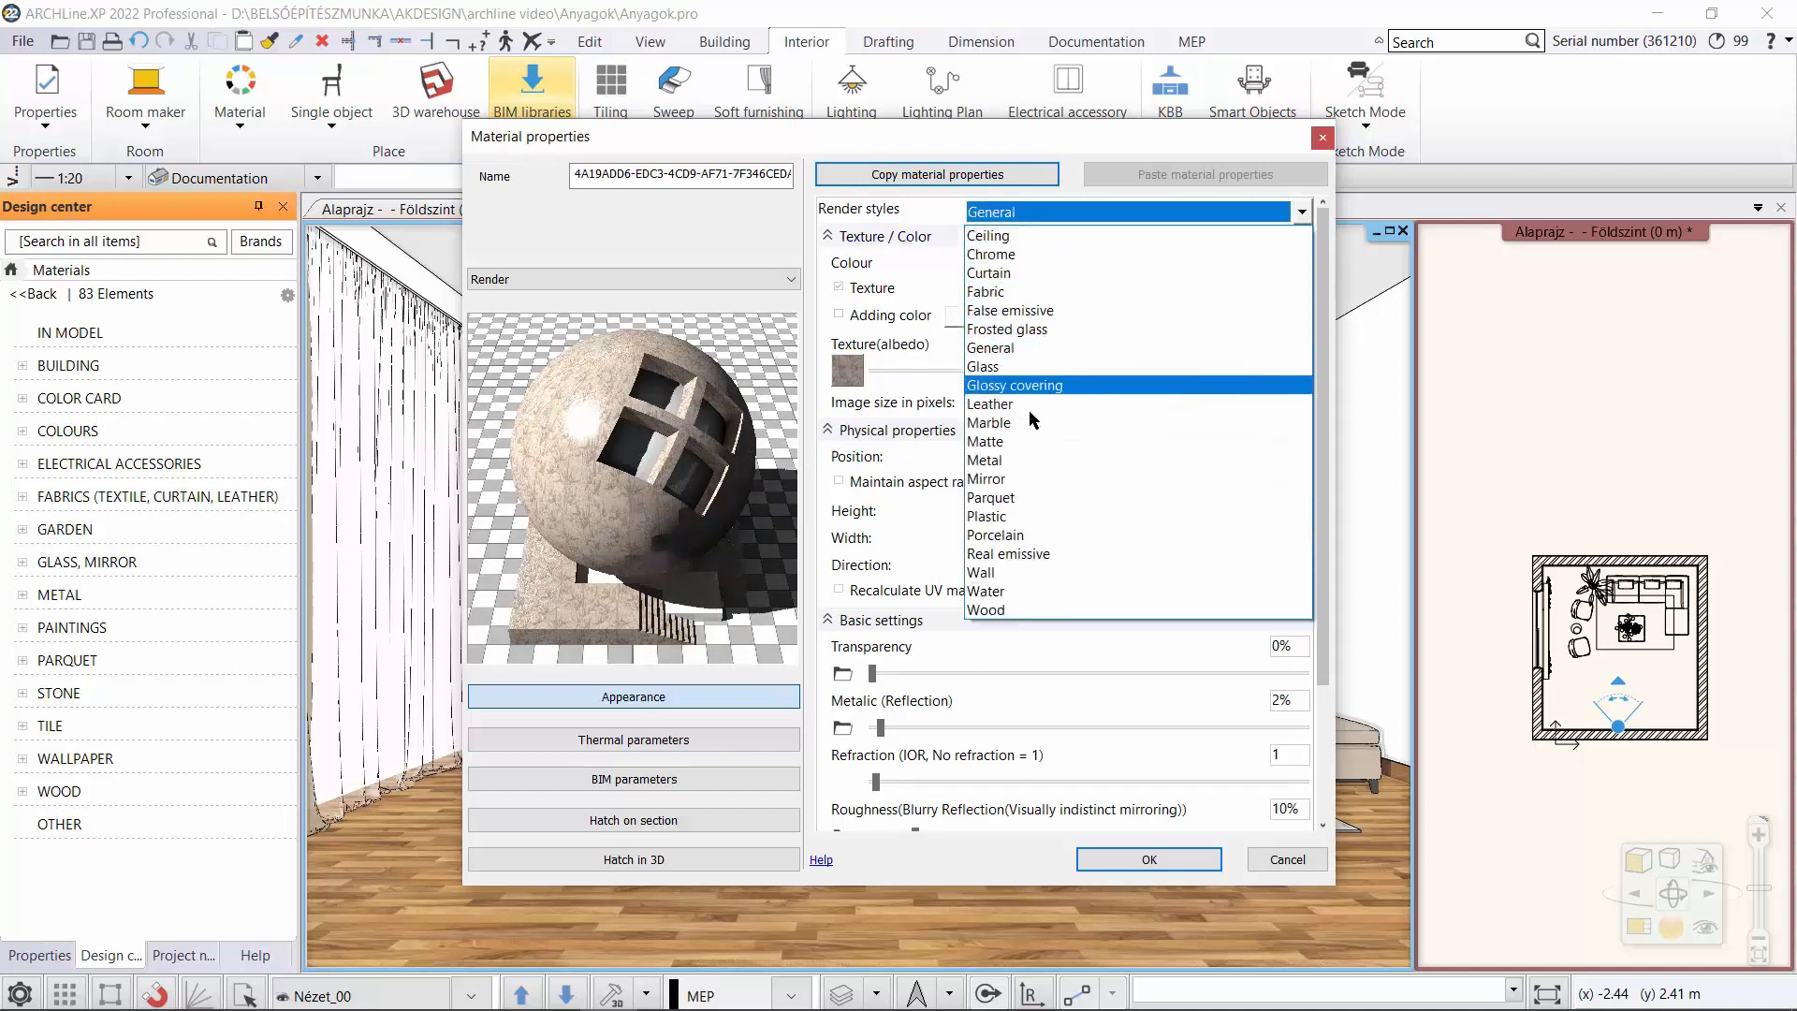
{"action": "left_click", "coordinate": [1029, 572]}
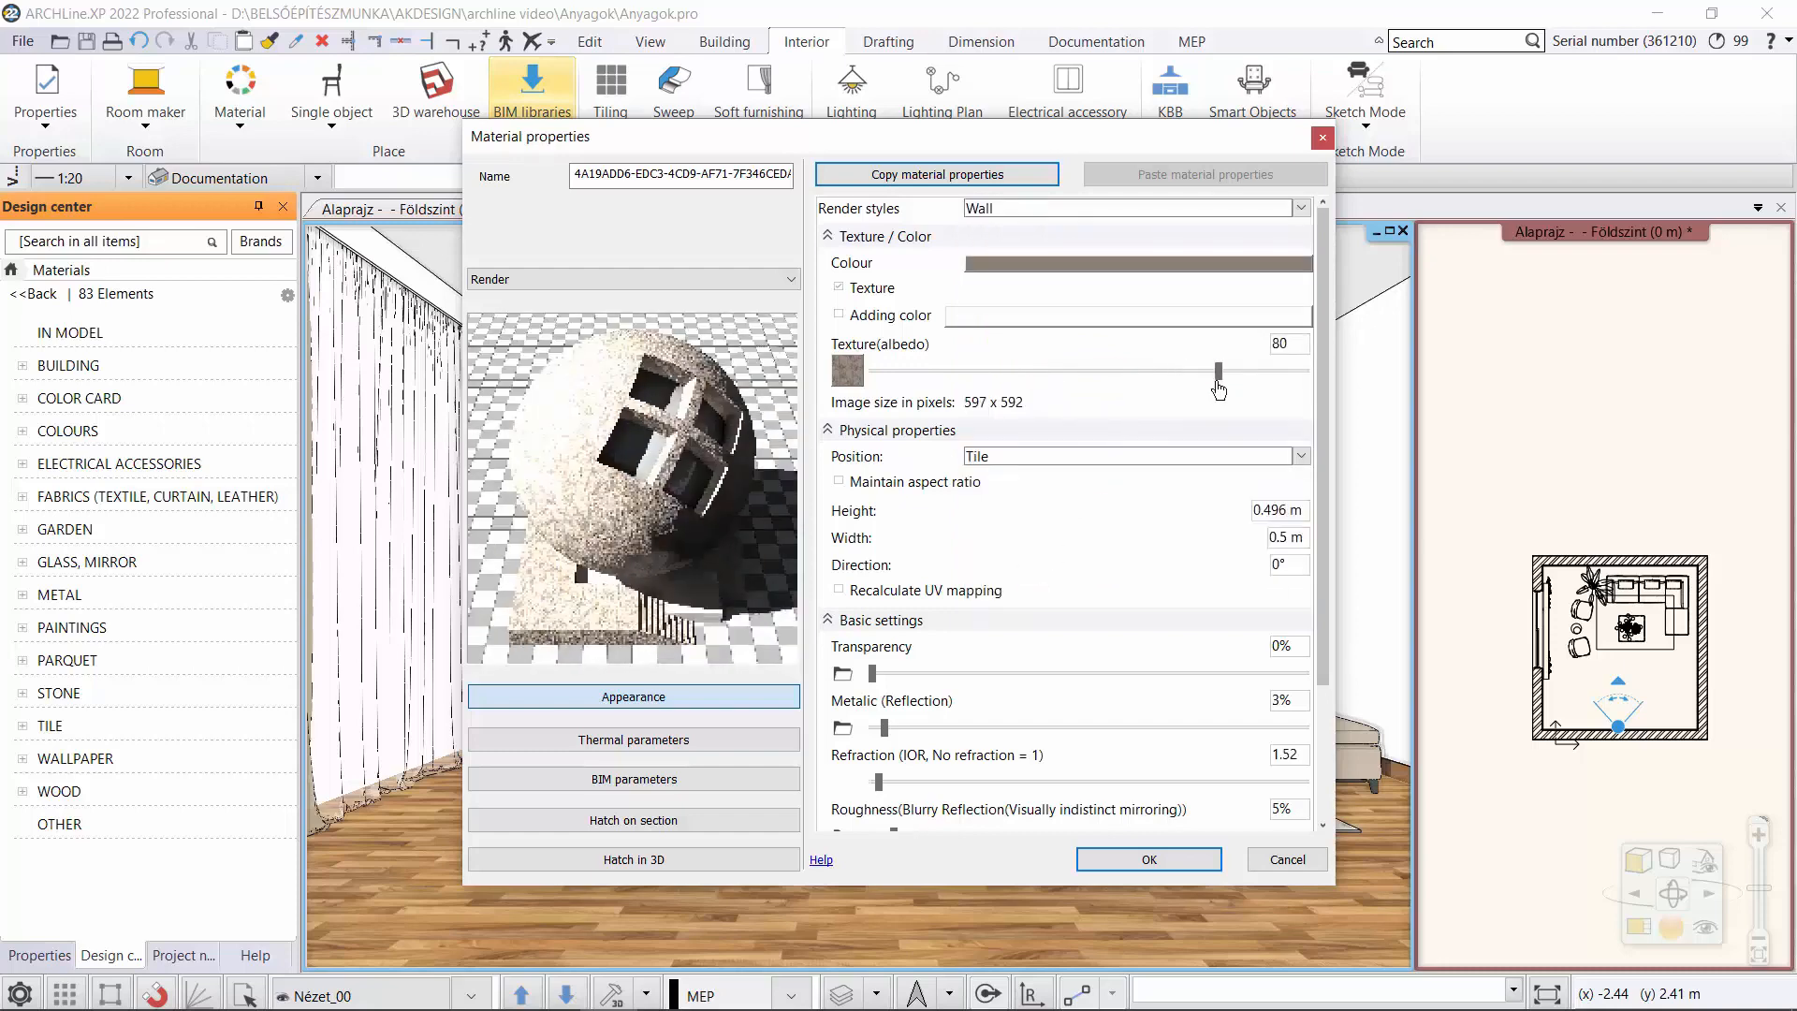
{"action": "left_click_drag", "start_coordinate": [1218, 371], "coordinate": [1083, 371]}
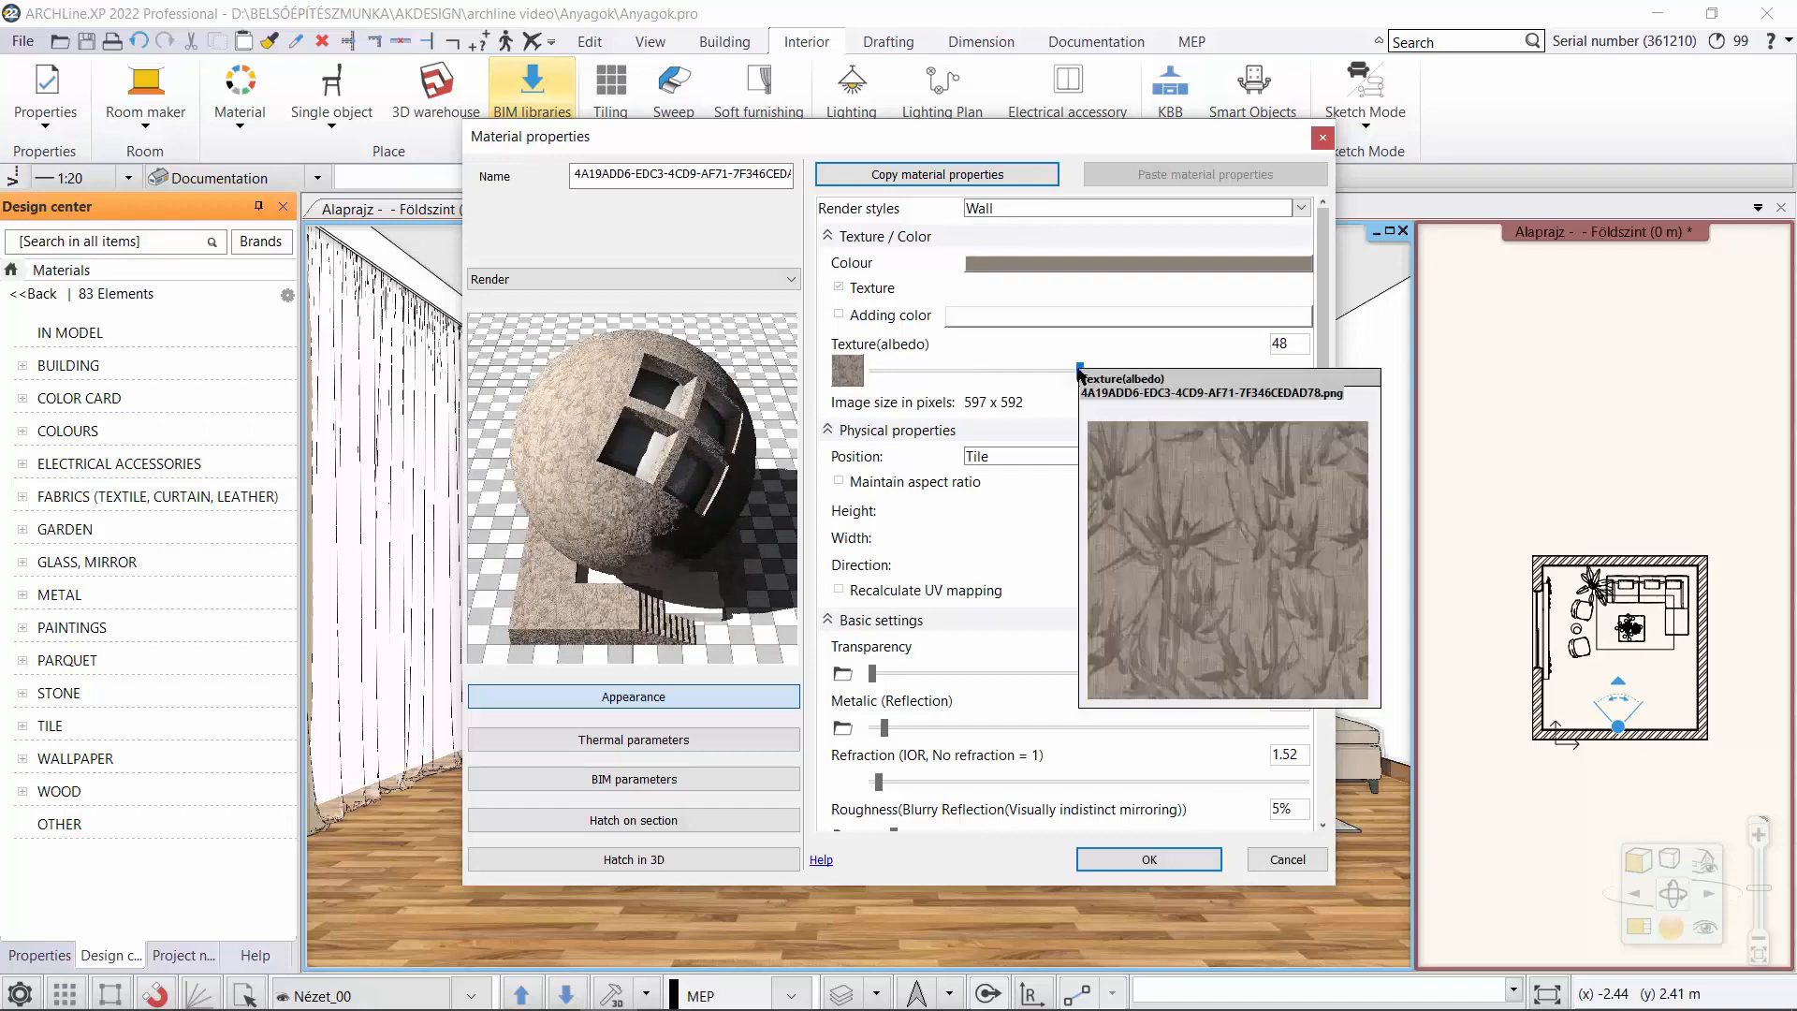
Maintain the texture's aspect ratio and set its width to 0.7 m.
{"action": "left_click", "coordinate": [839, 483]}
{"action": "left_click", "coordinate": [1287, 539]}
{"action": "key", "text": "BackSpace"}
{"action": "type", "text": "7"}
{"action": "key", "text": "Return"}
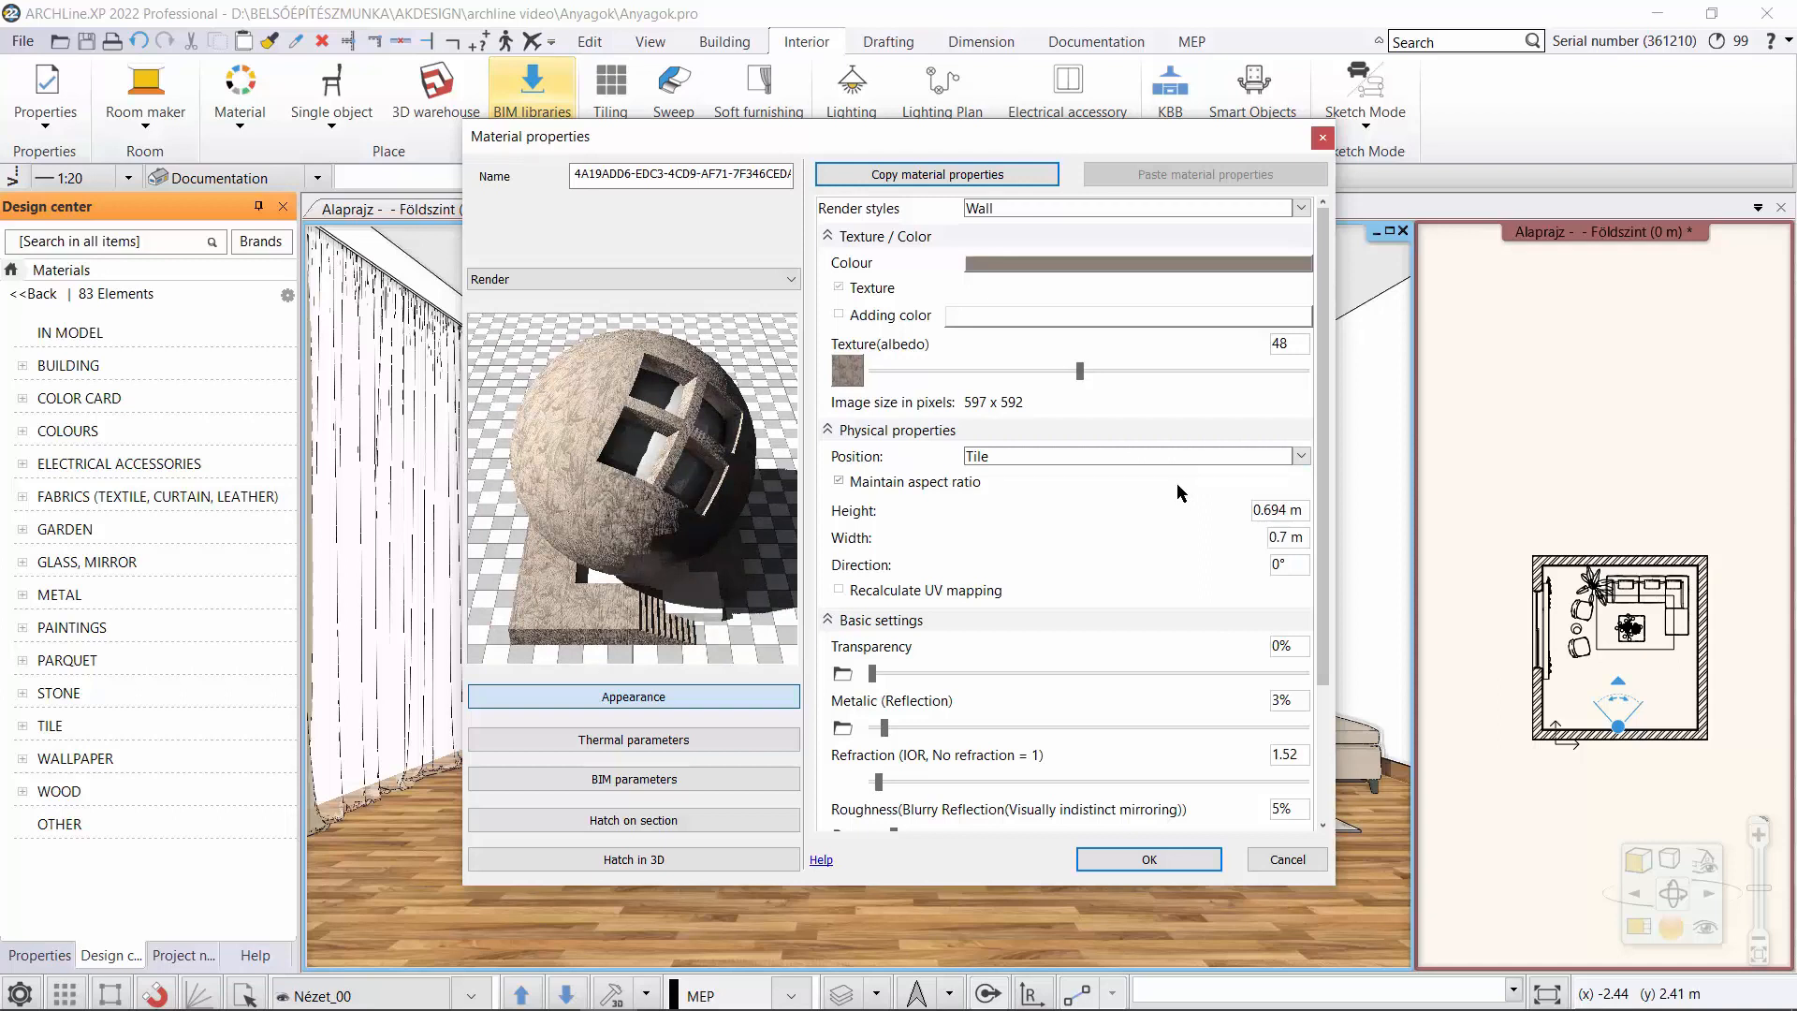
Name the new material JAB-crivelli and save it to the library in the WALLPAPER category, sub category Other.
{"action": "left_click_drag", "start_coordinate": [791, 174], "coordinate": [447, 170]}
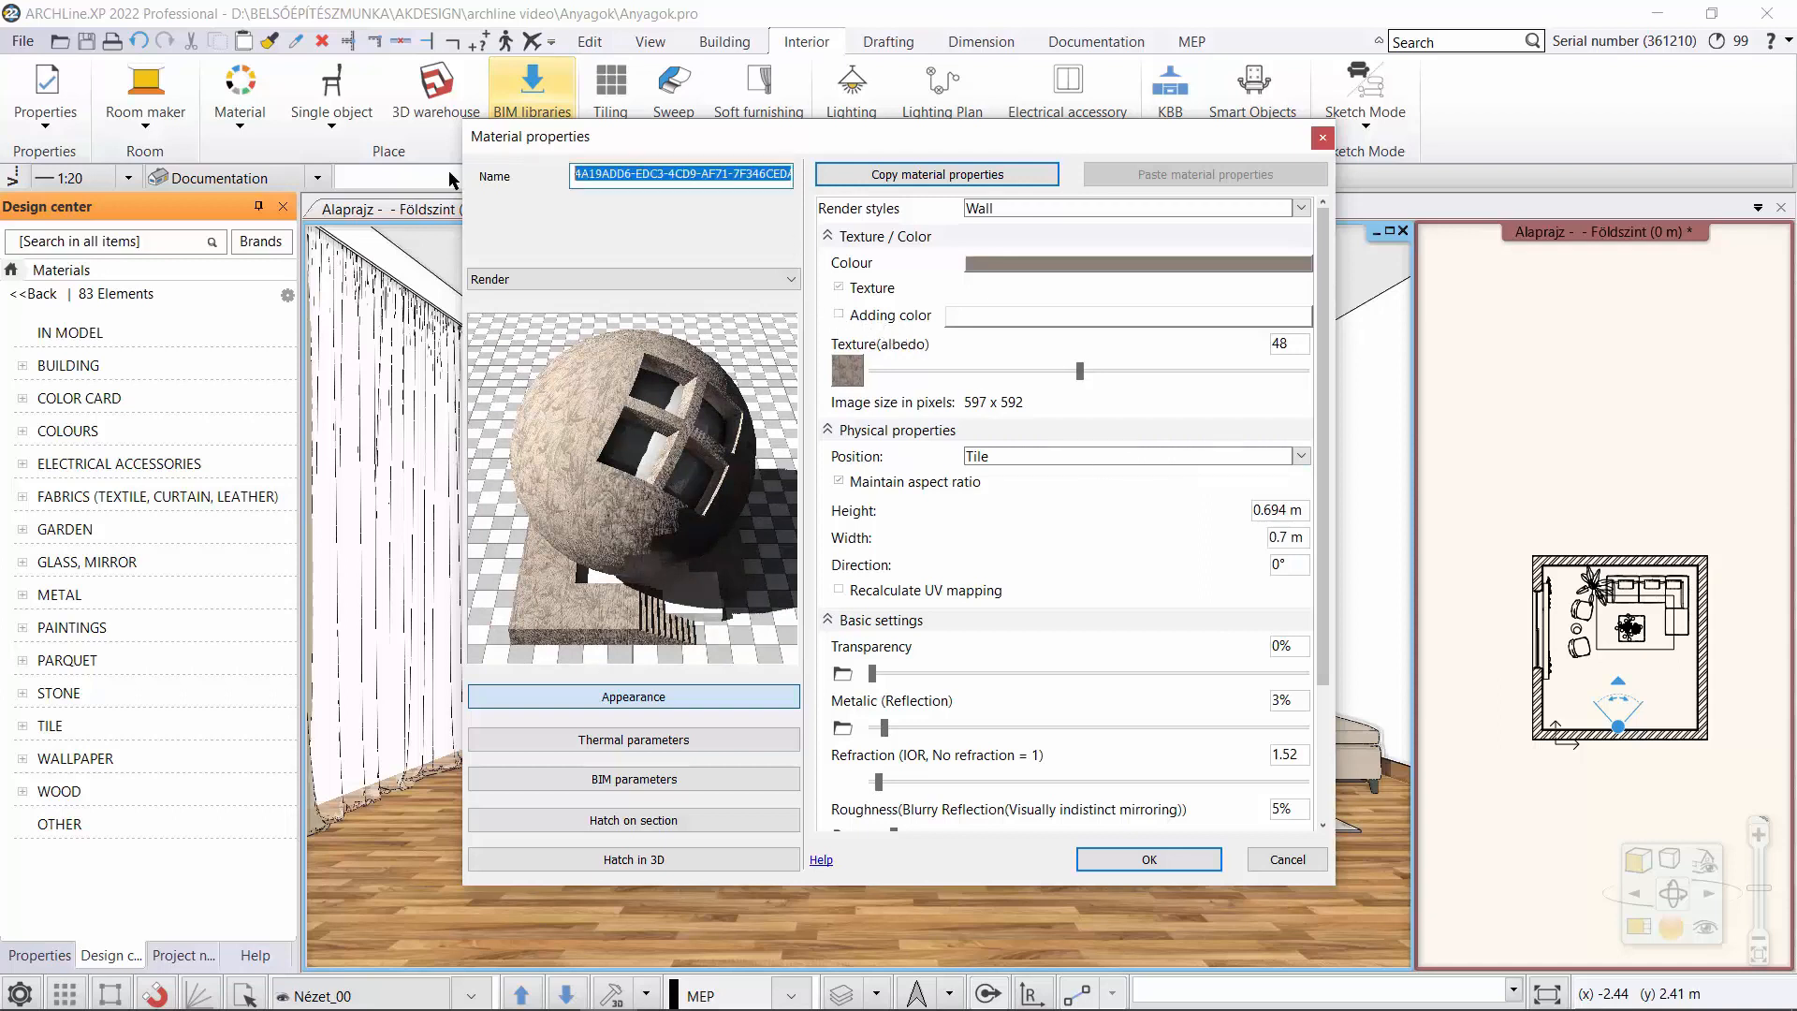
{"action": "type", "text": "JAB-crivelli"}
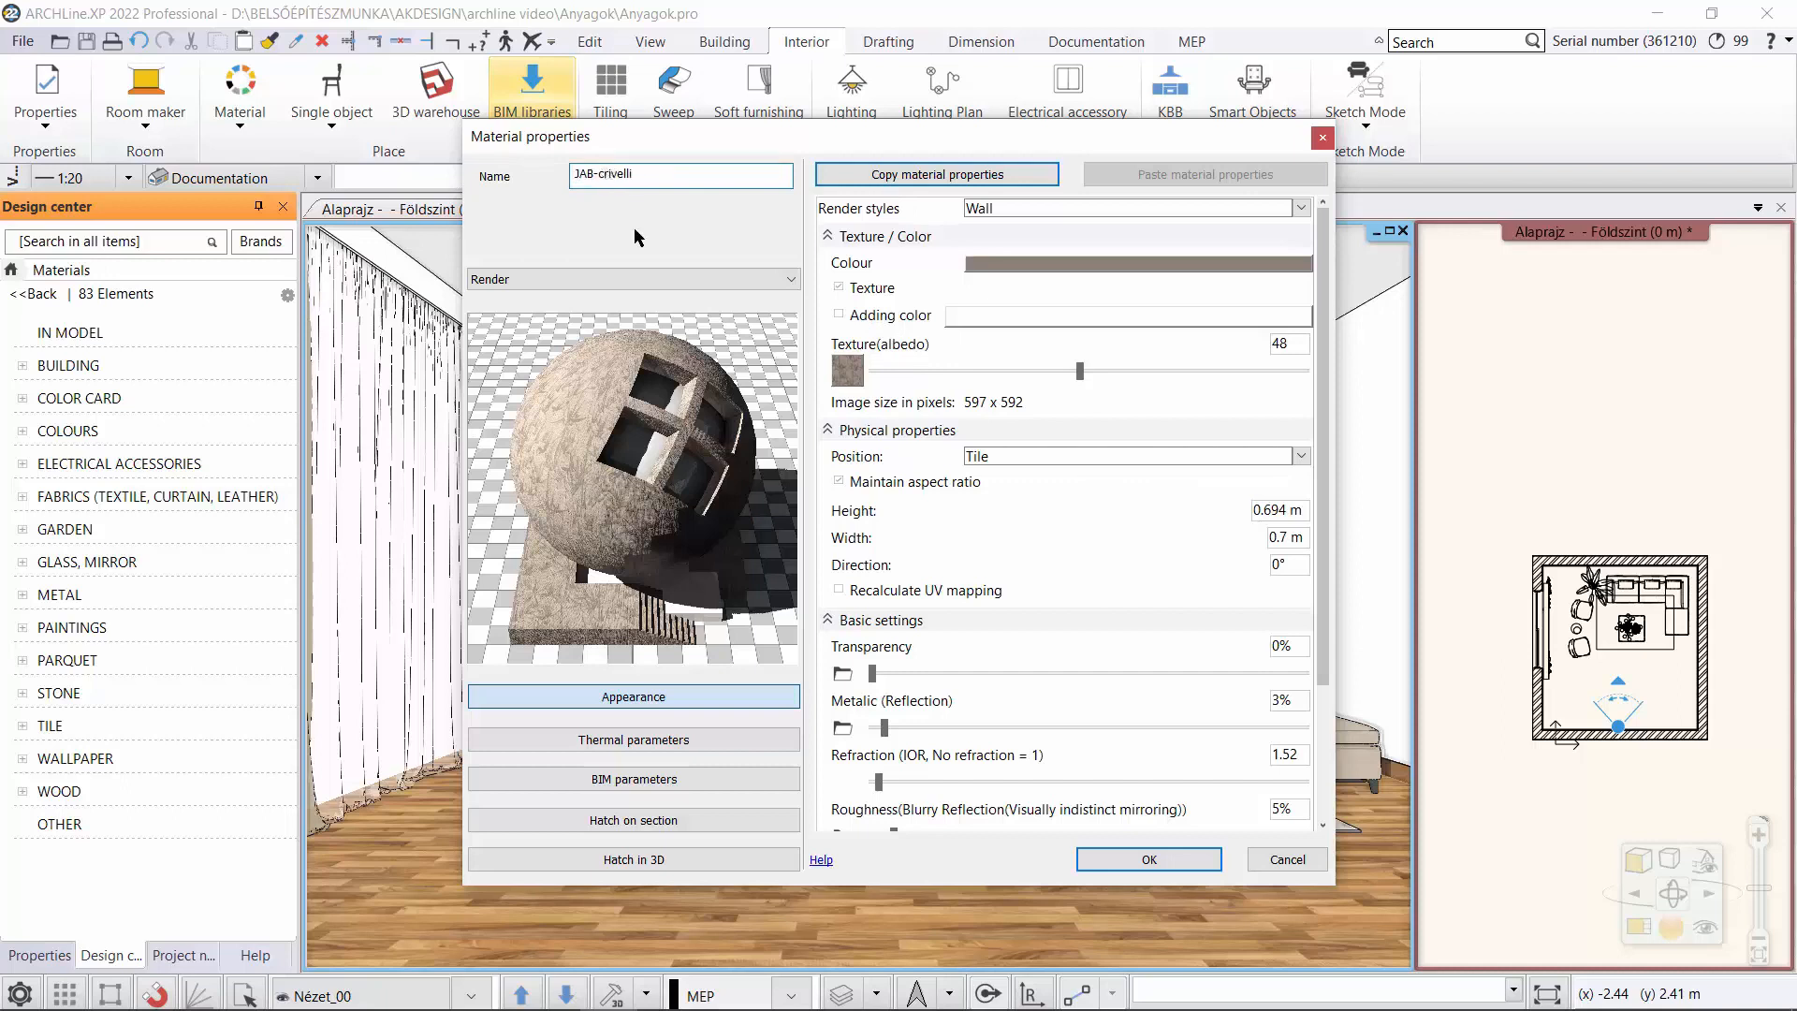
{"action": "left_click", "coordinate": [1133, 860]}
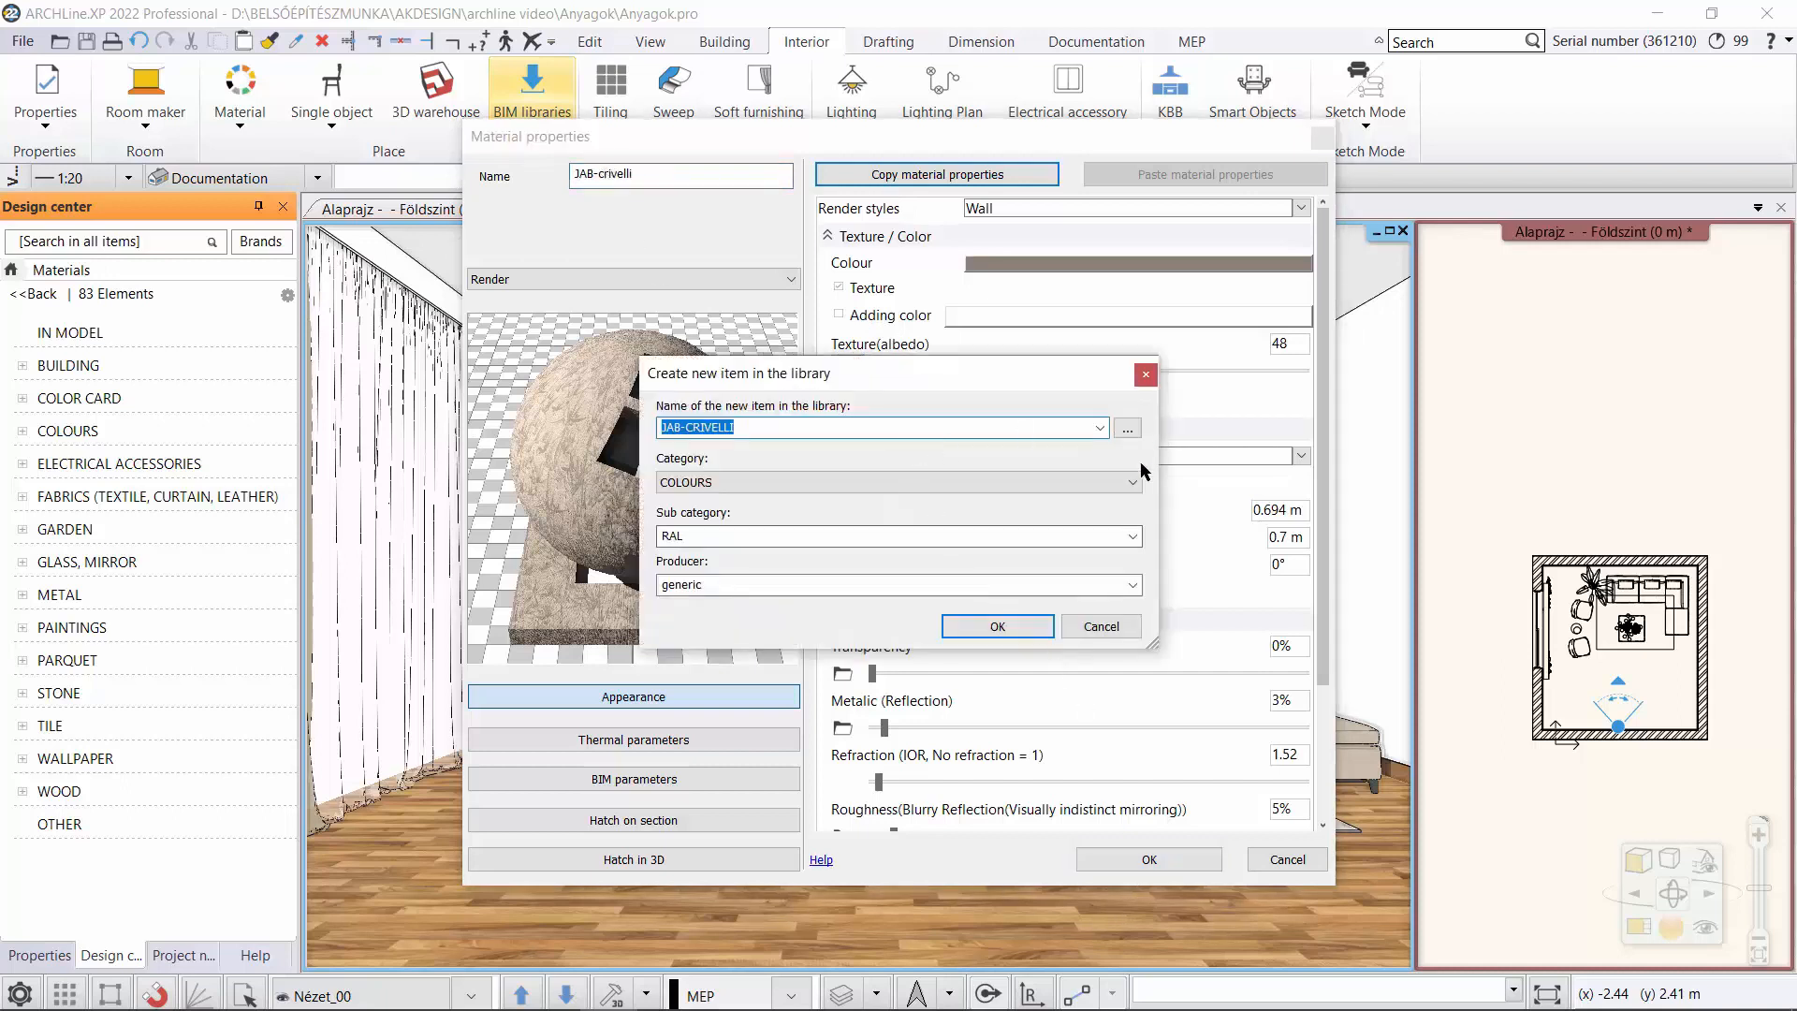
{"action": "left_click", "coordinate": [1116, 475]}
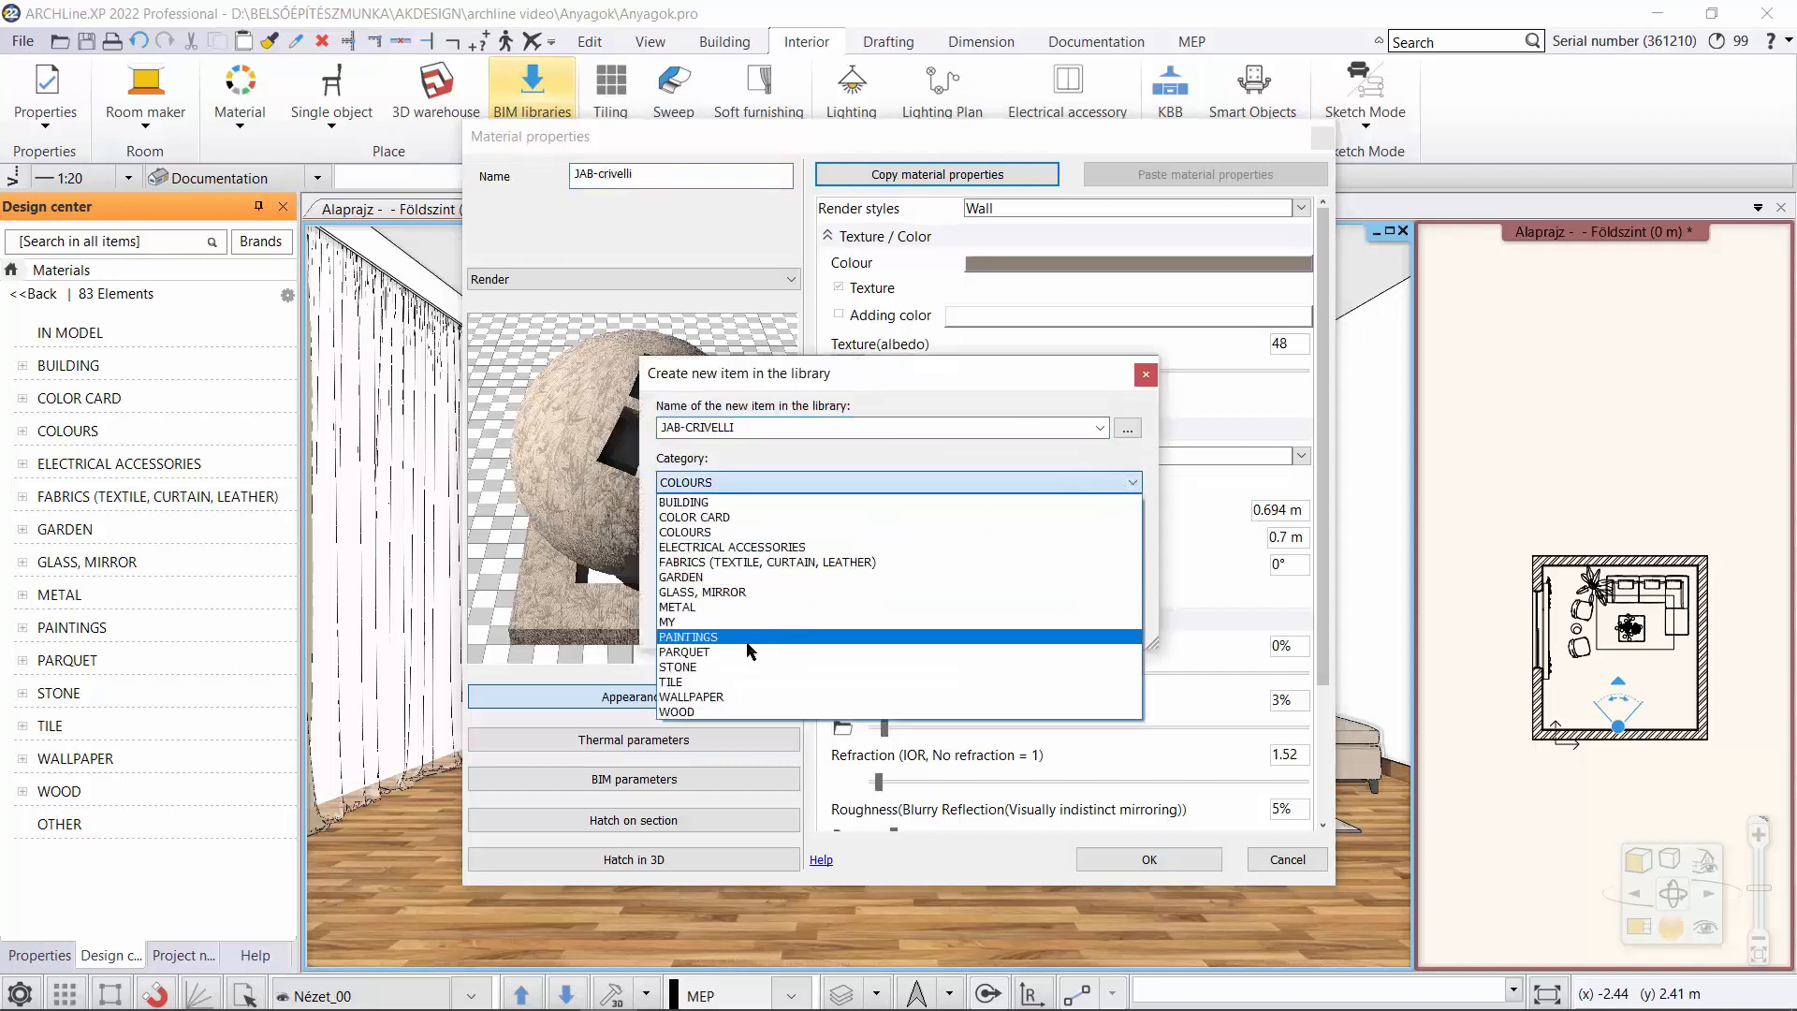
{"action": "left_click", "coordinate": [739, 697]}
{"action": "left_click", "coordinate": [1128, 537]}
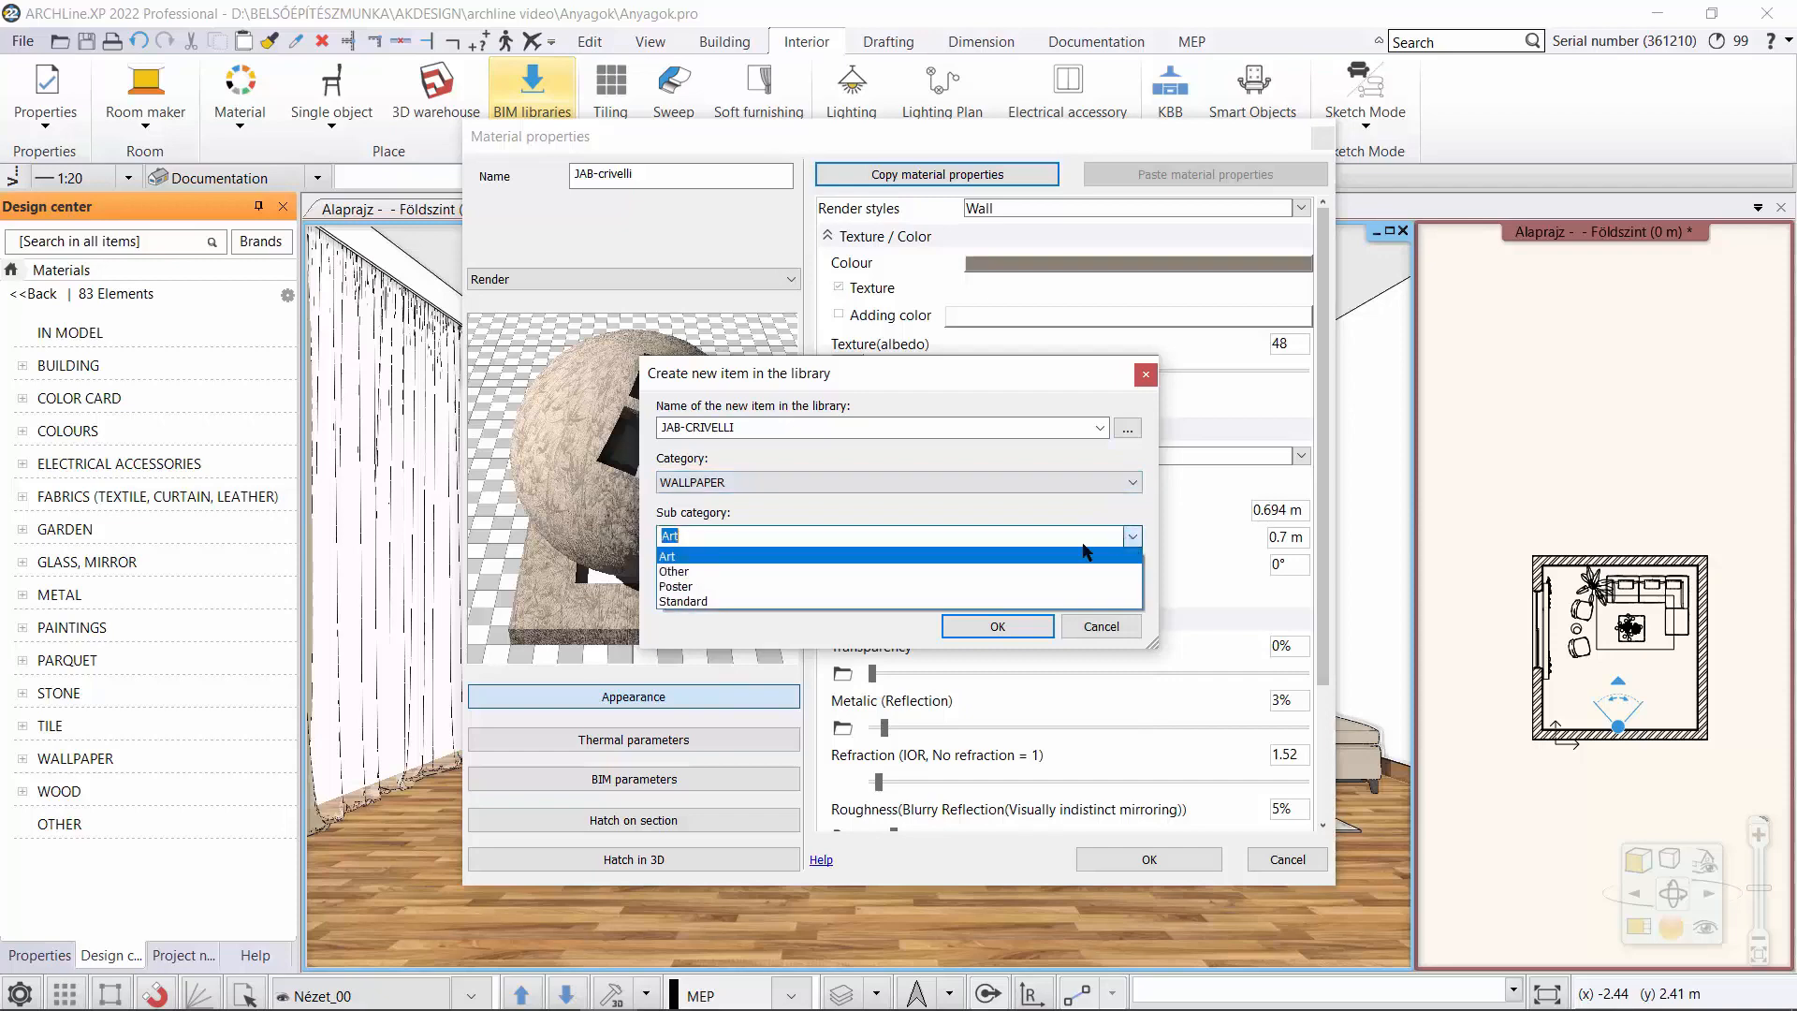
{"action": "left_click", "coordinate": [889, 572]}
{"action": "left_click", "coordinate": [998, 626]}
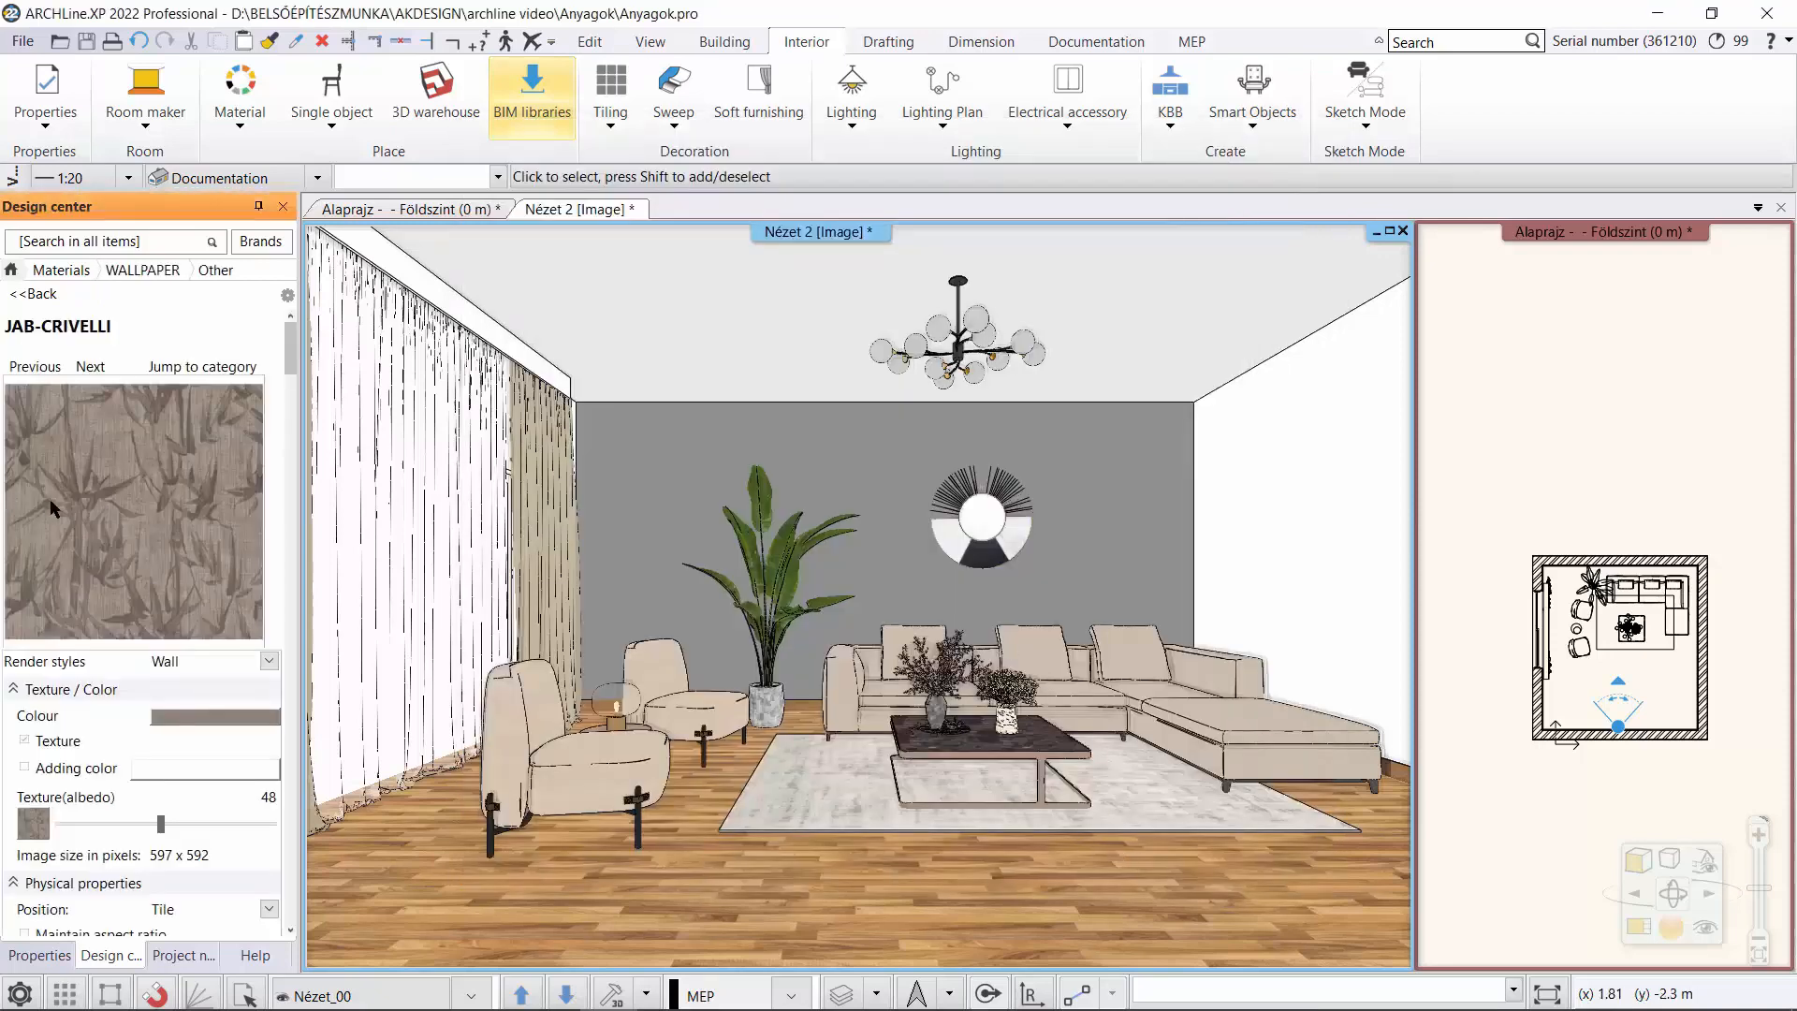
Apply the JAB-CRIVELLI wallpaper material to the living room's back wall behind the sofa.
{"action": "mouse_move", "coordinate": [104, 504]}
{"action": "left_mouse_down"}
{"action": "mouse_move", "coordinate": [554, 503]}
{"action": "mouse_move", "coordinate": [867, 445]}
{"action": "left_mouse_up"}
{"action": "left_click", "coordinate": [933, 462]}
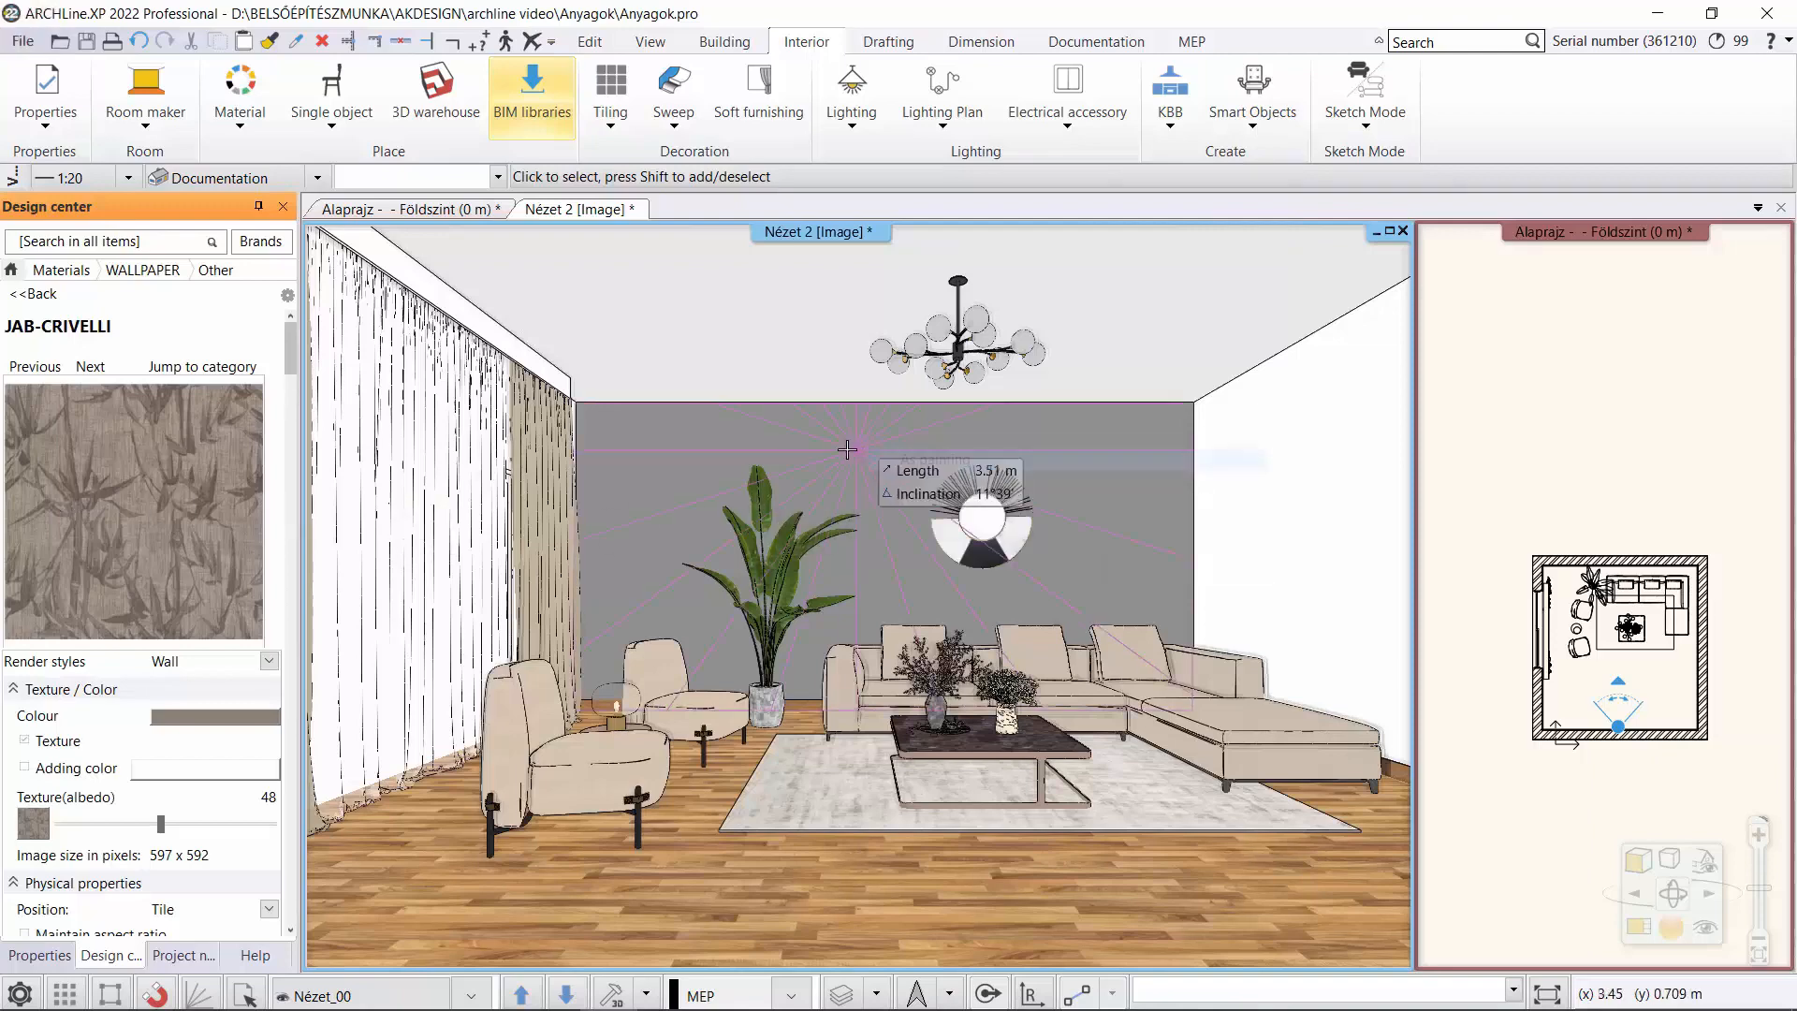
{"action": "left_click", "coordinate": [847, 450]}
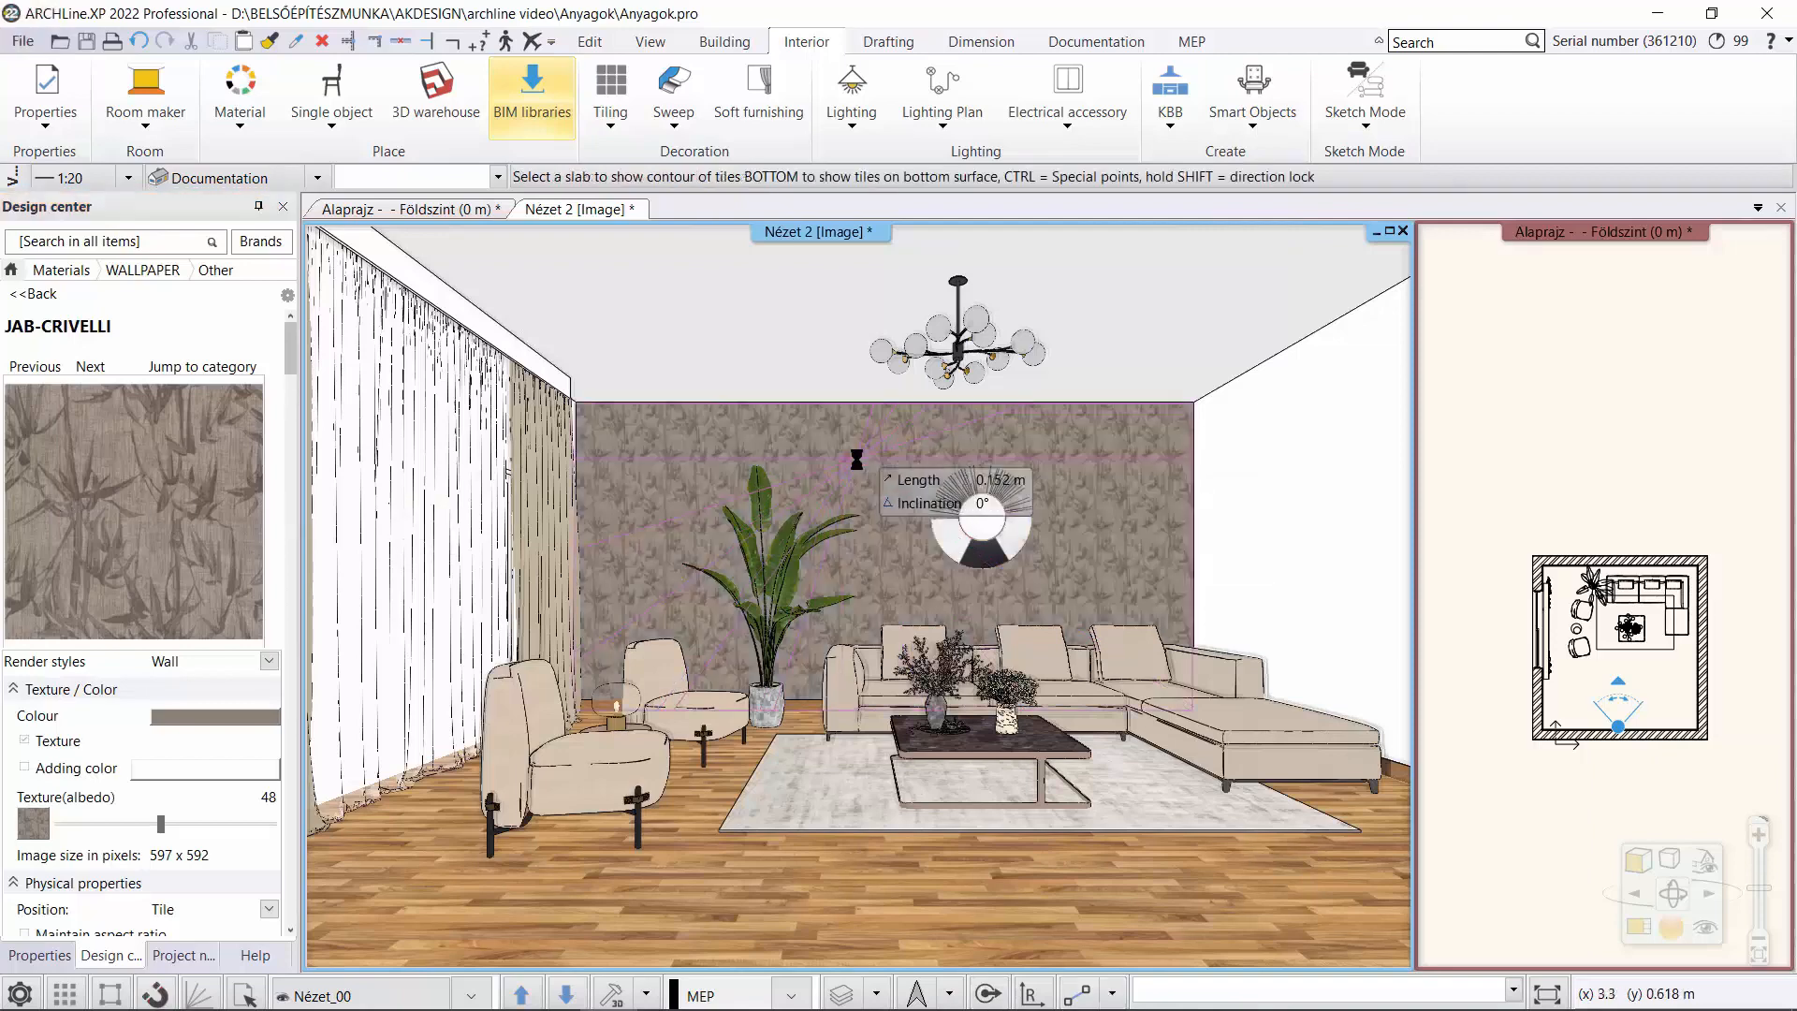
{"action": "key", "text": "Escape"}
{"action": "scroll", "coordinate": [894, 571], "scroll_direction": "up", "scroll_amount": 5}
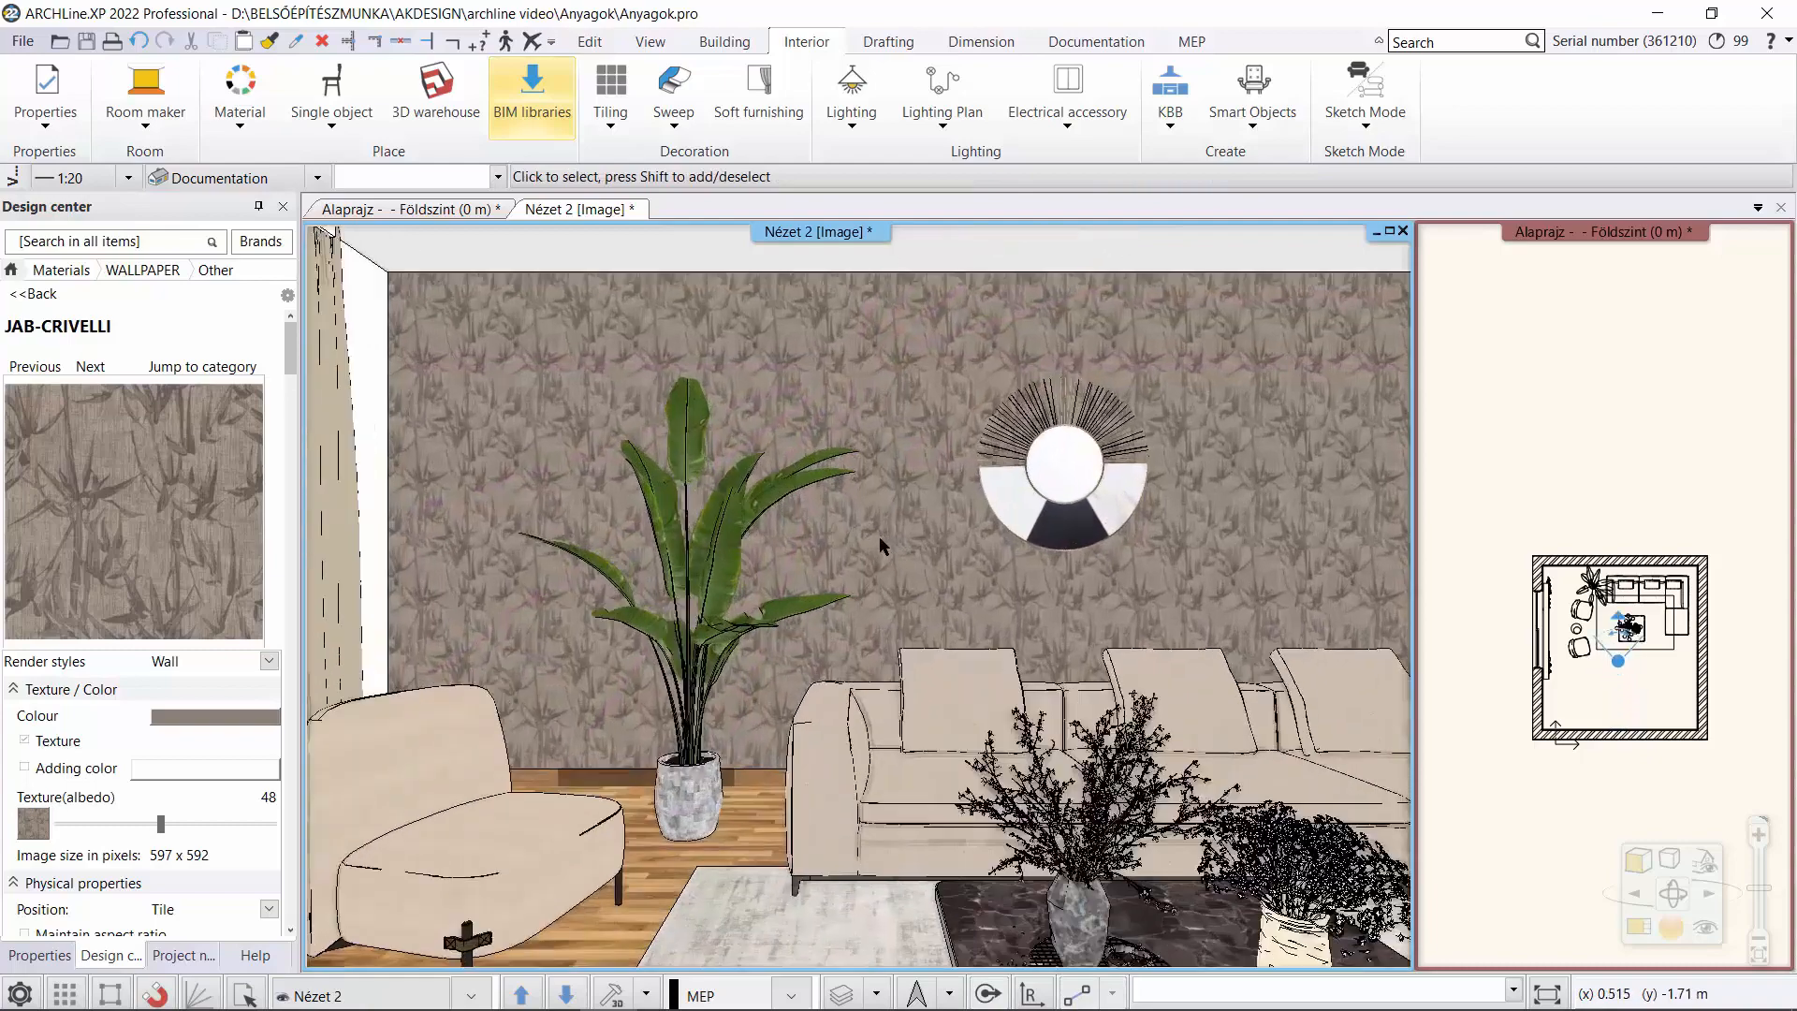
{"action": "scroll", "coordinate": [885, 538], "scroll_direction": "up", "scroll_amount": 5}
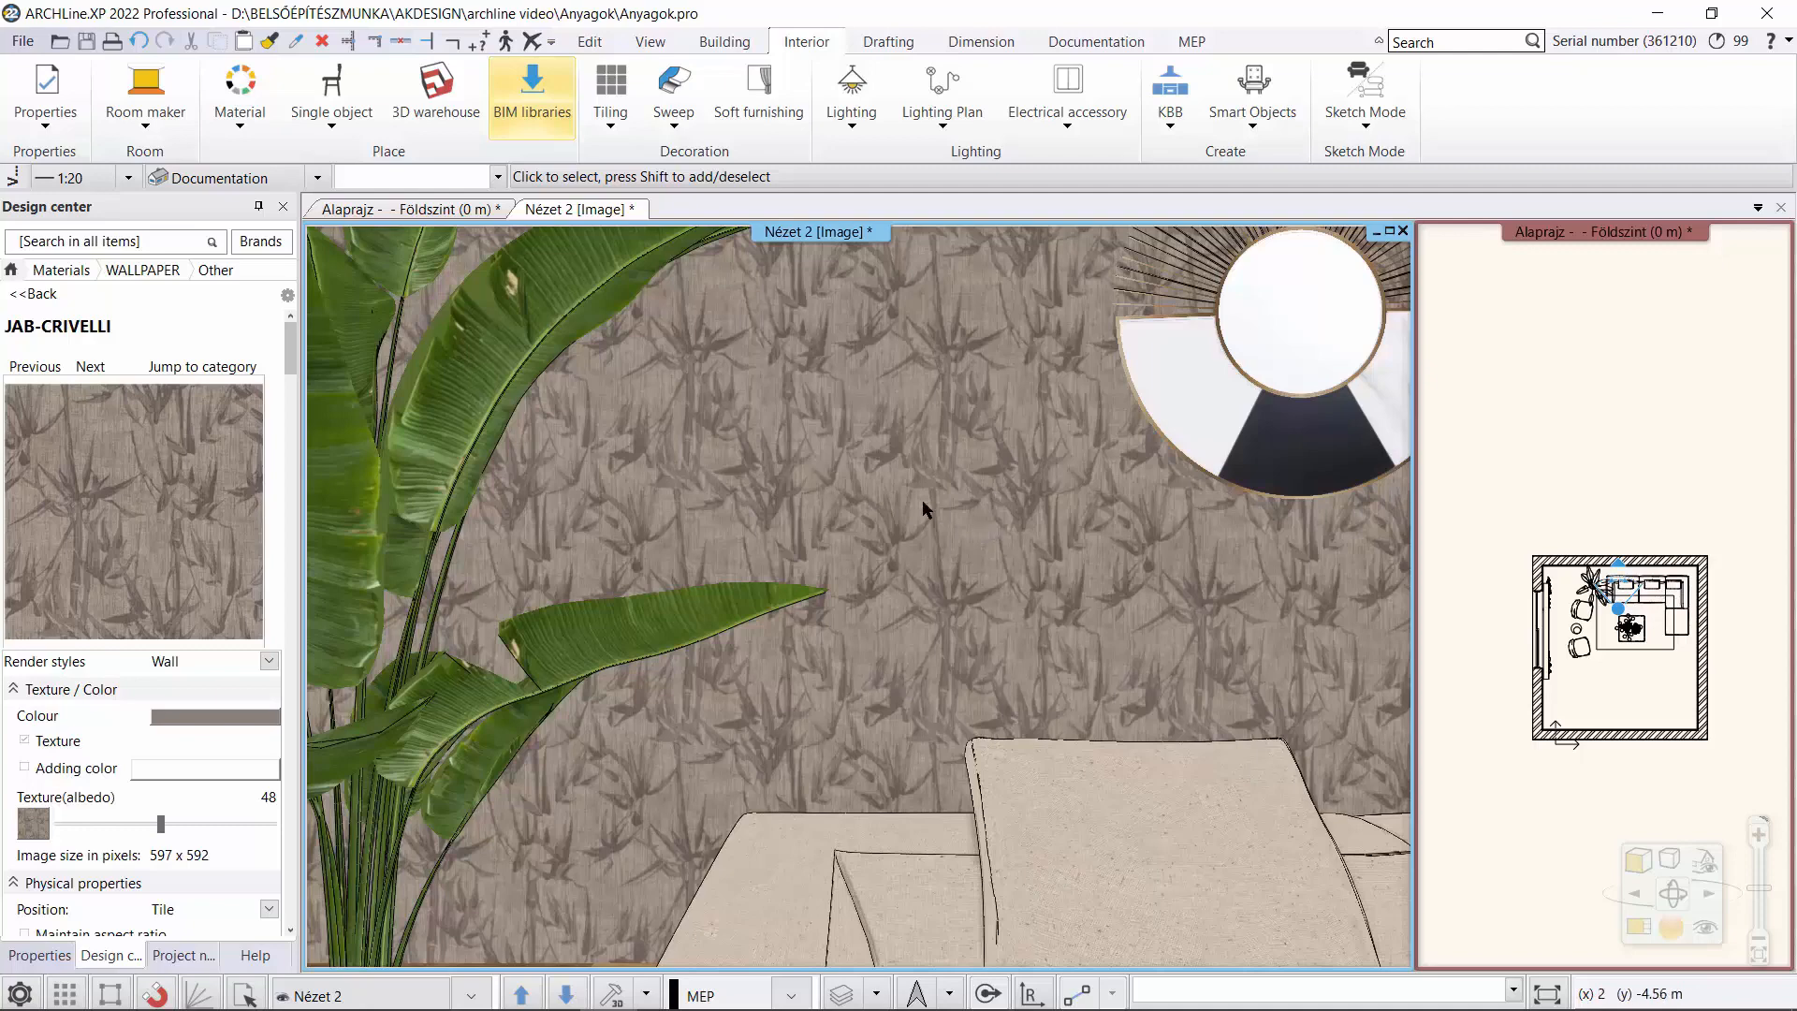
Insert the Wallpaper1 image from the Anyagok folder into the Földszint floor plan, outside the window-side wall, about 1.61 by 1.57 m.
{"action": "left_click", "coordinate": [440, 210]}
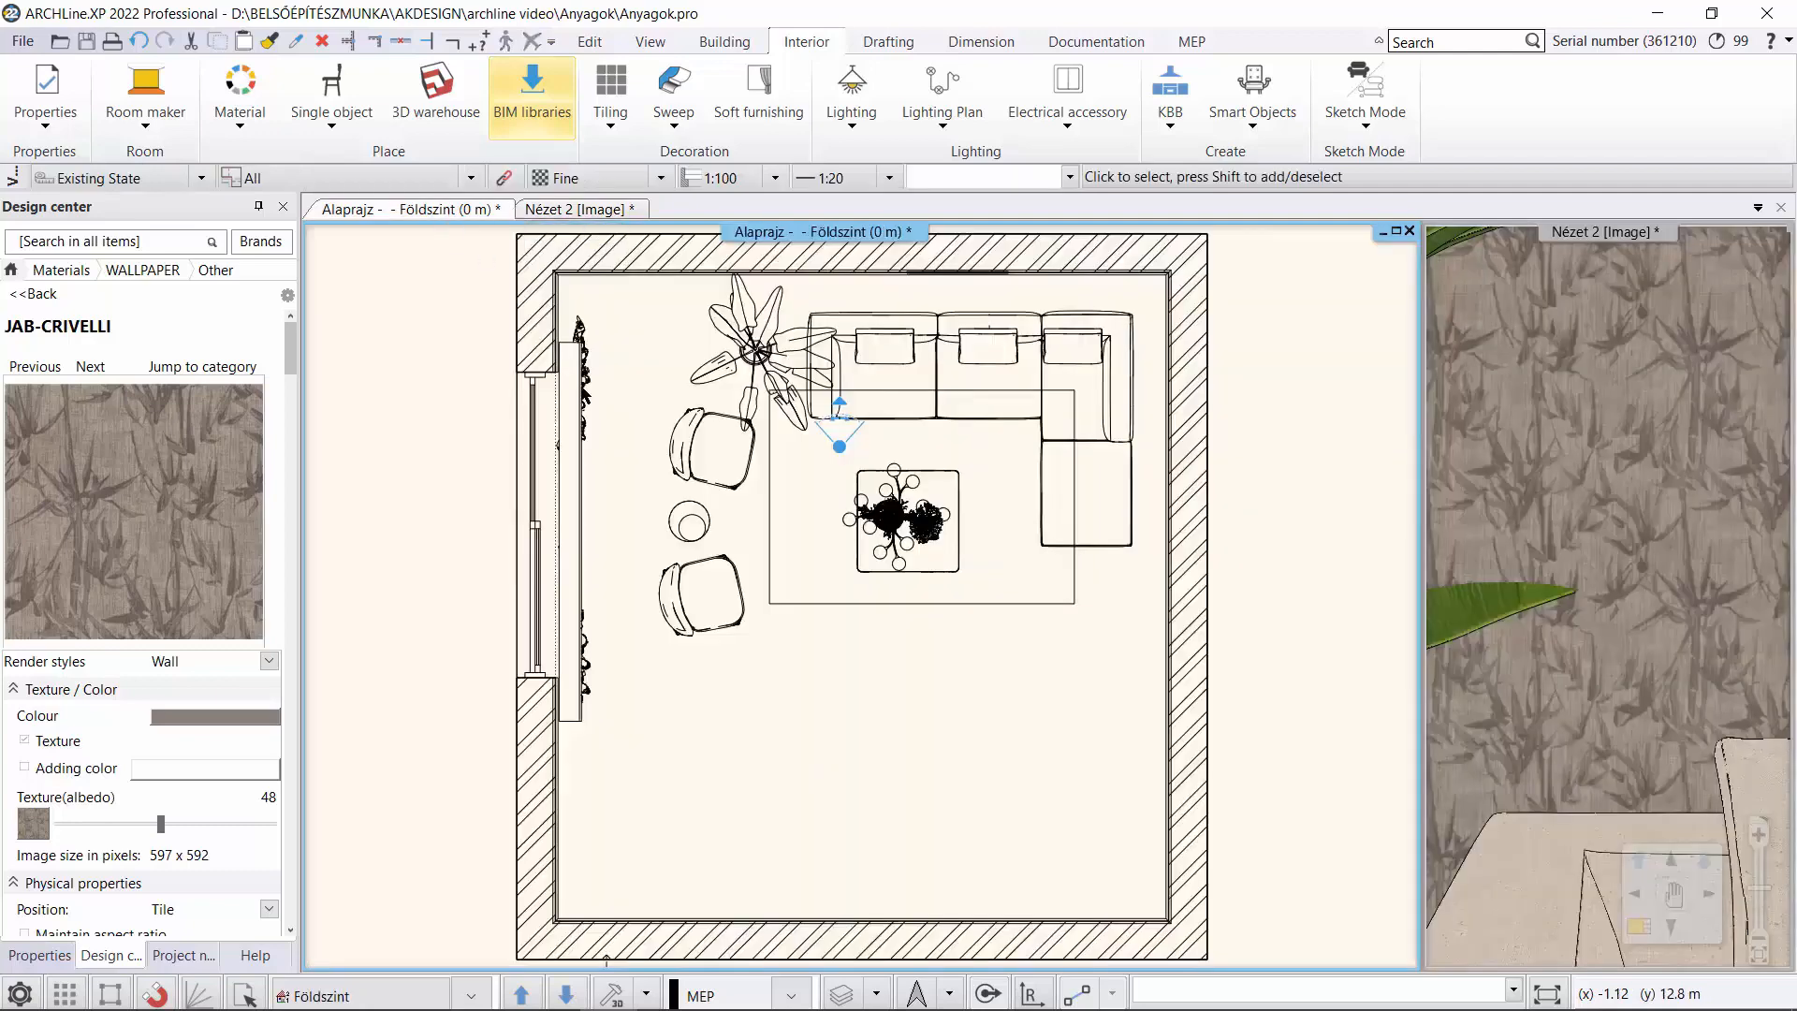
{"action": "scroll", "coordinate": [600, 676], "scroll_direction": "down", "scroll_amount": 2}
{"action": "middle_click_drag", "start_coordinate": [567, 653], "coordinate": [806, 694]}
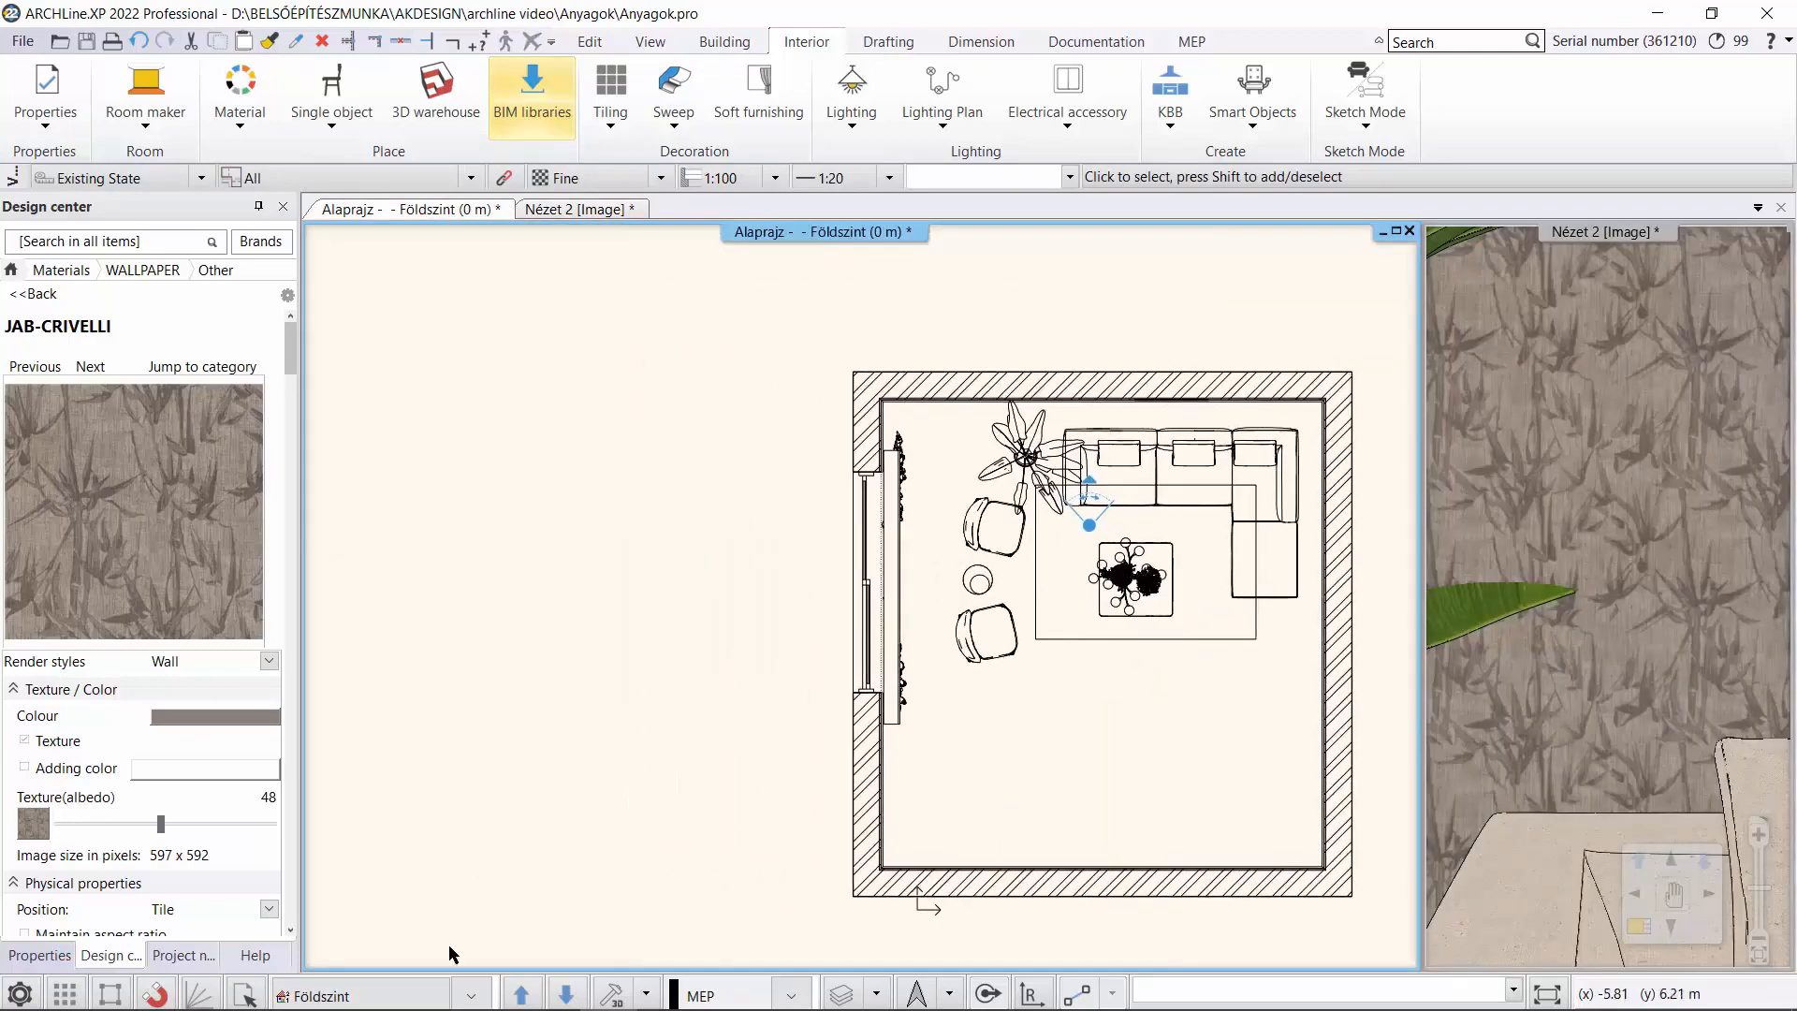
{"action": "mouse_move", "coordinate": [402, 1009]}
{"action": "left_click", "coordinate": [202, 1006]}
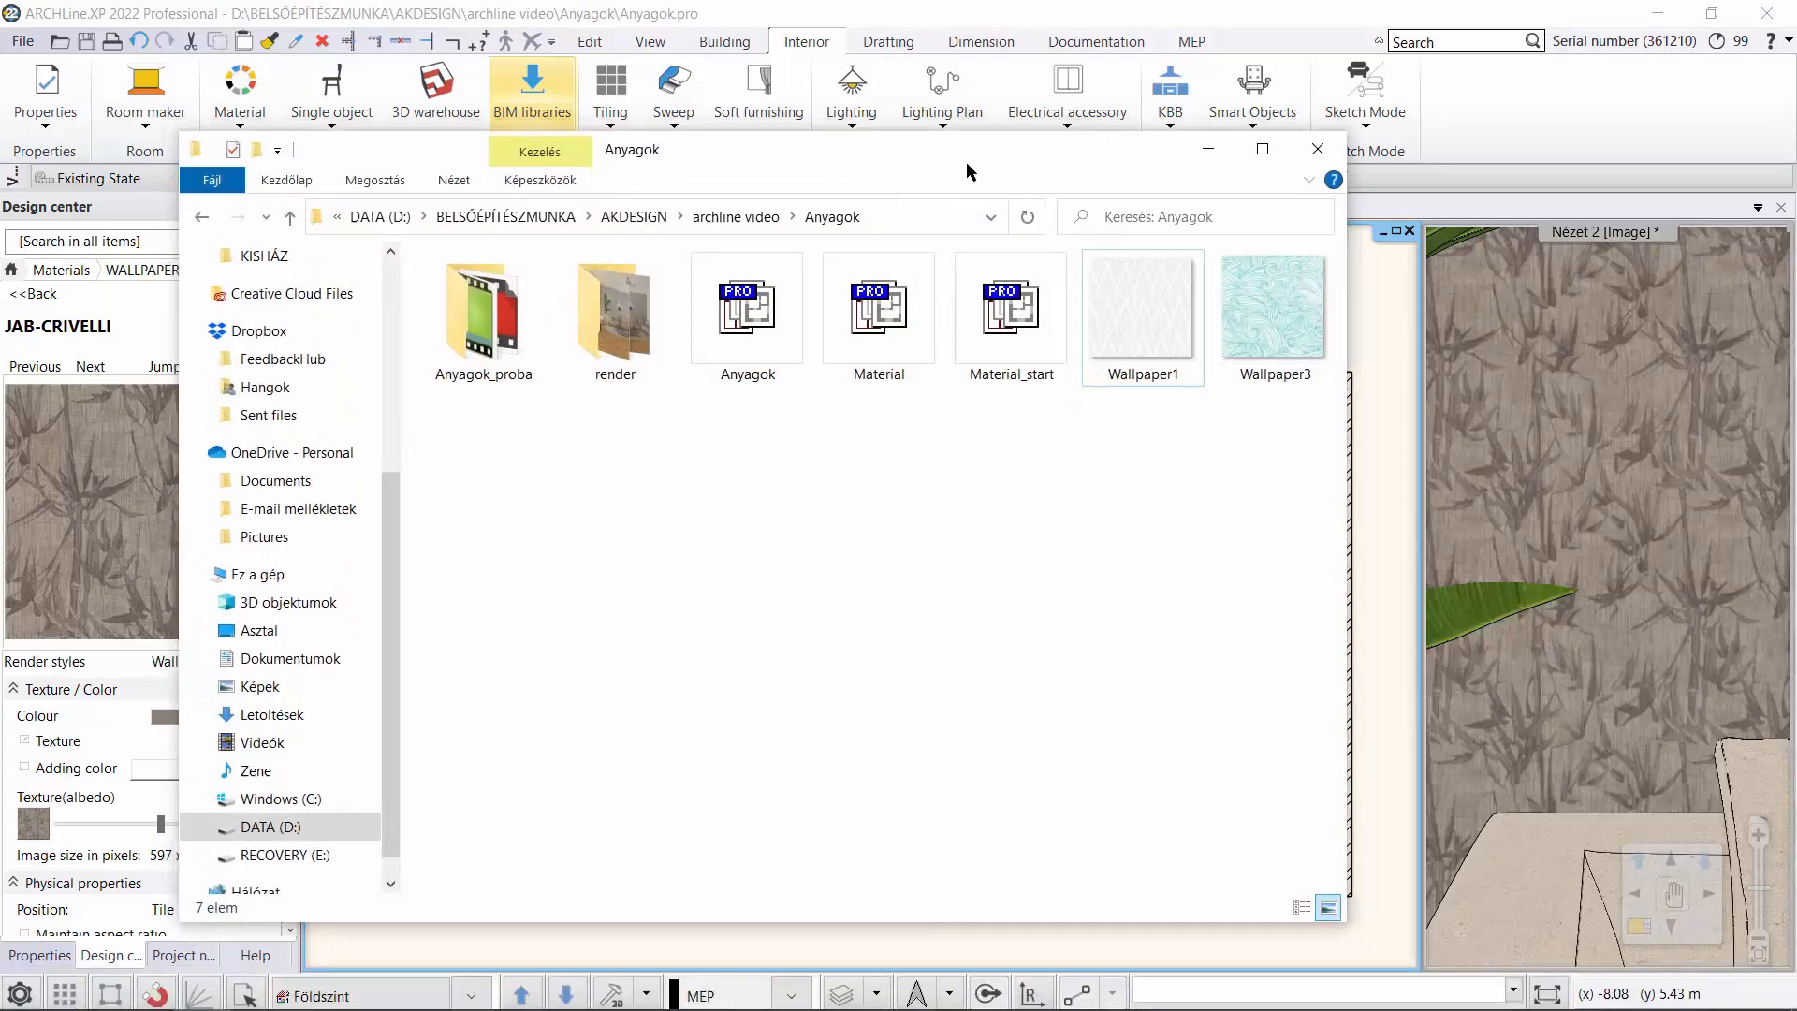
{"action": "left_click_drag", "start_coordinate": [967, 146], "coordinate": [1500, 384]}
{"action": "left_click_drag", "start_coordinate": [1640, 559], "coordinate": [653, 513]}
{"action": "left_click", "coordinate": [656, 527]}
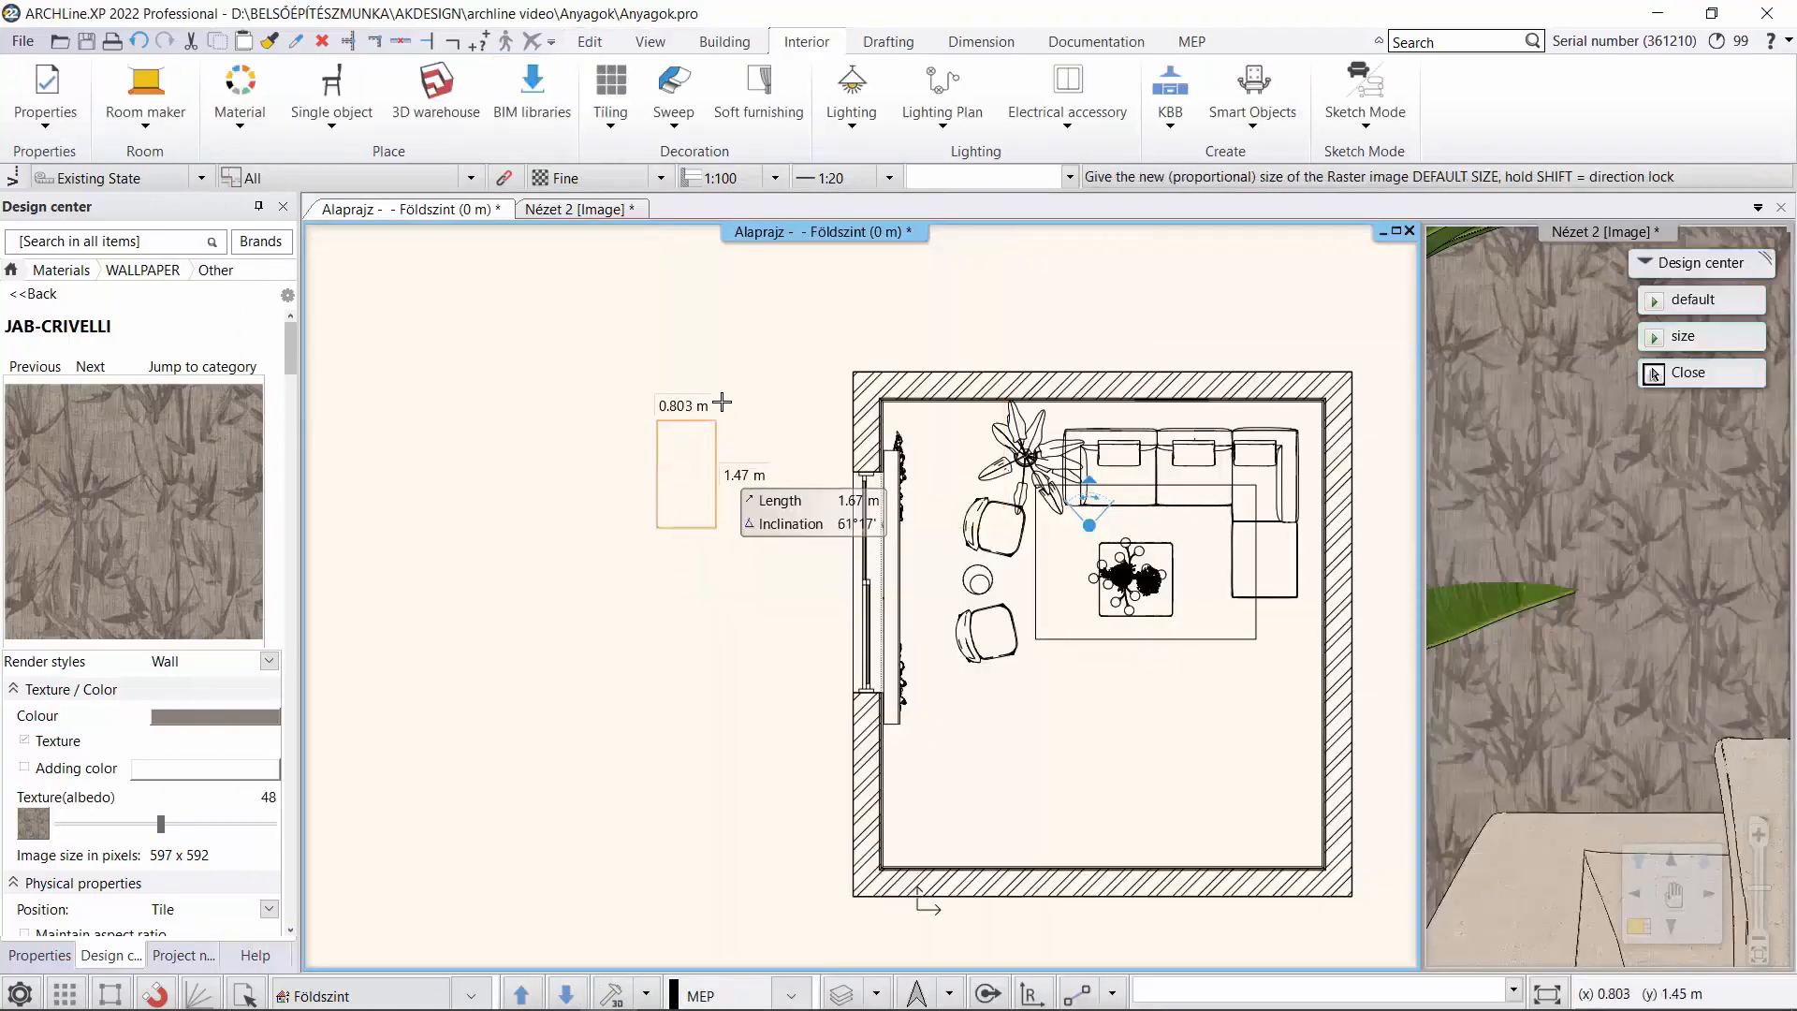
{"action": "left_click", "coordinate": [771, 382]}
Save the placed Wallpaper1 image as a library material named Wallpaper1 in the WALLPAPER category, sub category Other.
{"action": "scroll", "coordinate": [778, 562], "scroll_direction": "up", "scroll_amount": 2}
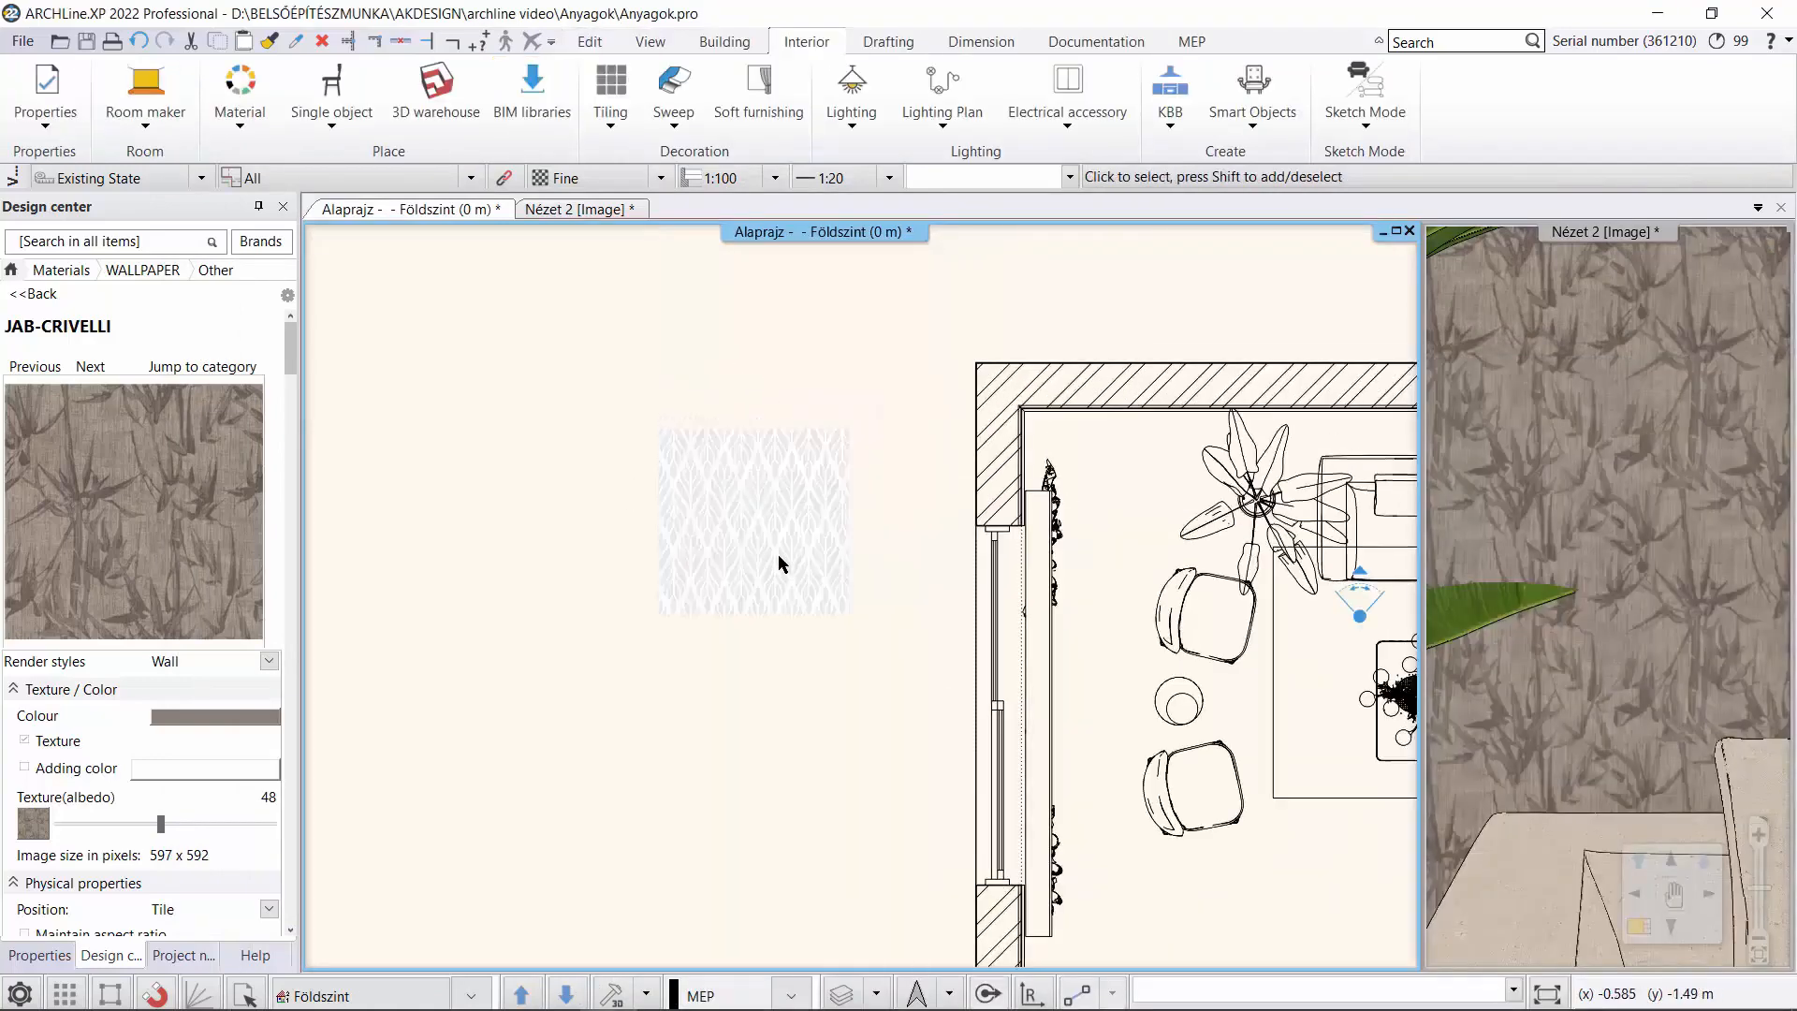
{"action": "scroll", "coordinate": [779, 564], "scroll_direction": "up", "scroll_amount": 3}
{"action": "left_click", "coordinate": [779, 563]}
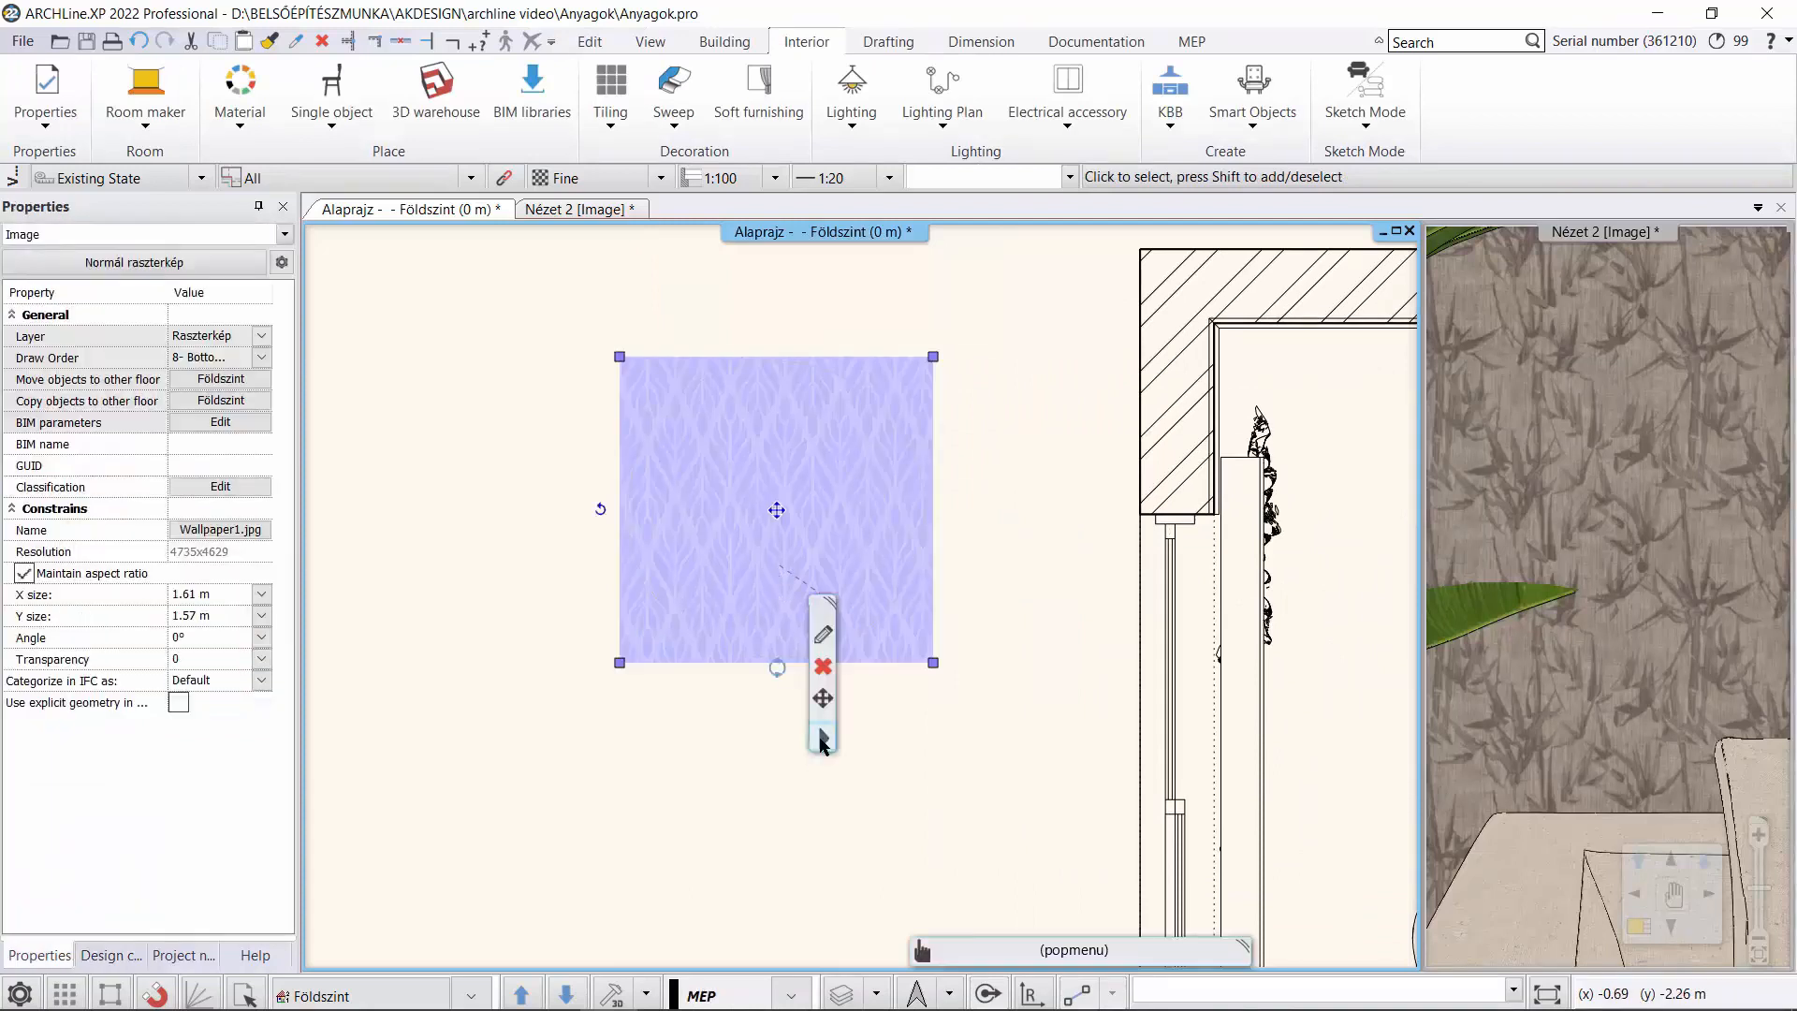
{"action": "left_click", "coordinate": [823, 739]}
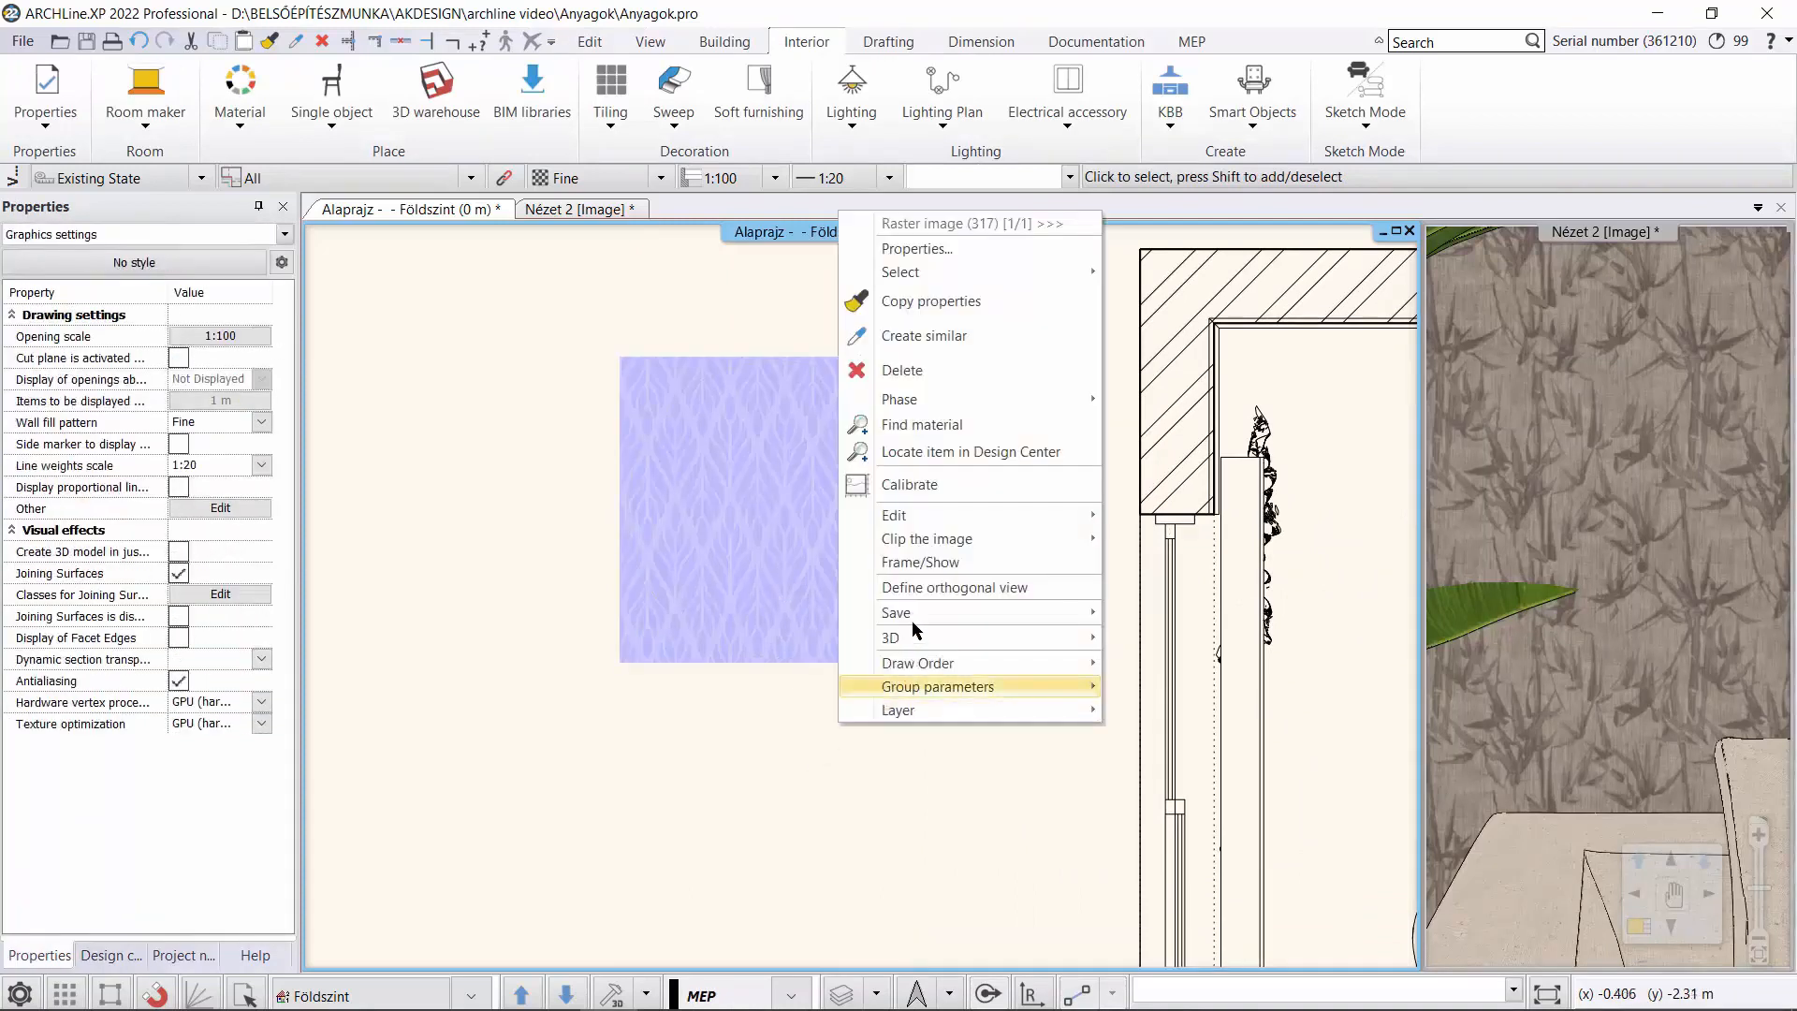
{"action": "mouse_move", "coordinate": [915, 612]}
{"action": "left_click", "coordinate": [1159, 616]}
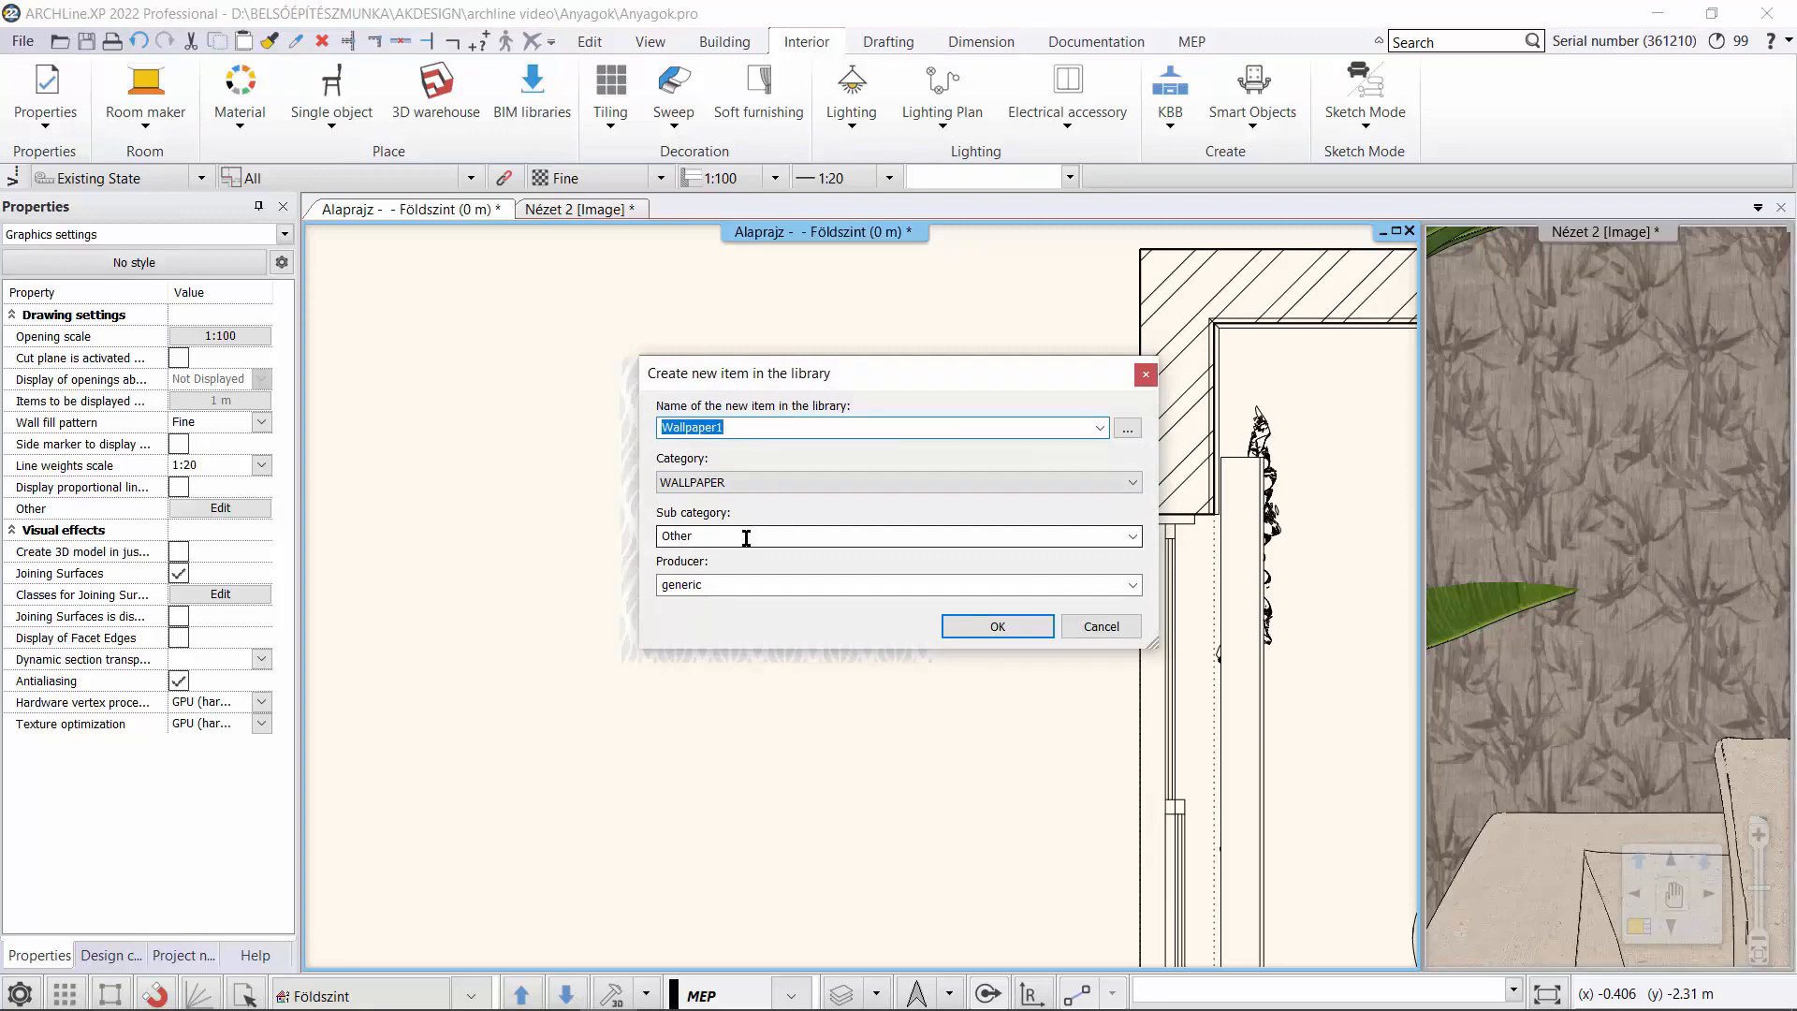
{"action": "left_click", "coordinate": [998, 631]}
Set the Wallpaper1 material's texture width to 0.7 m and accept the material's properties.
{"action": "scroll", "coordinate": [1545, 749], "scroll_direction": "down", "scroll_amount": 5}
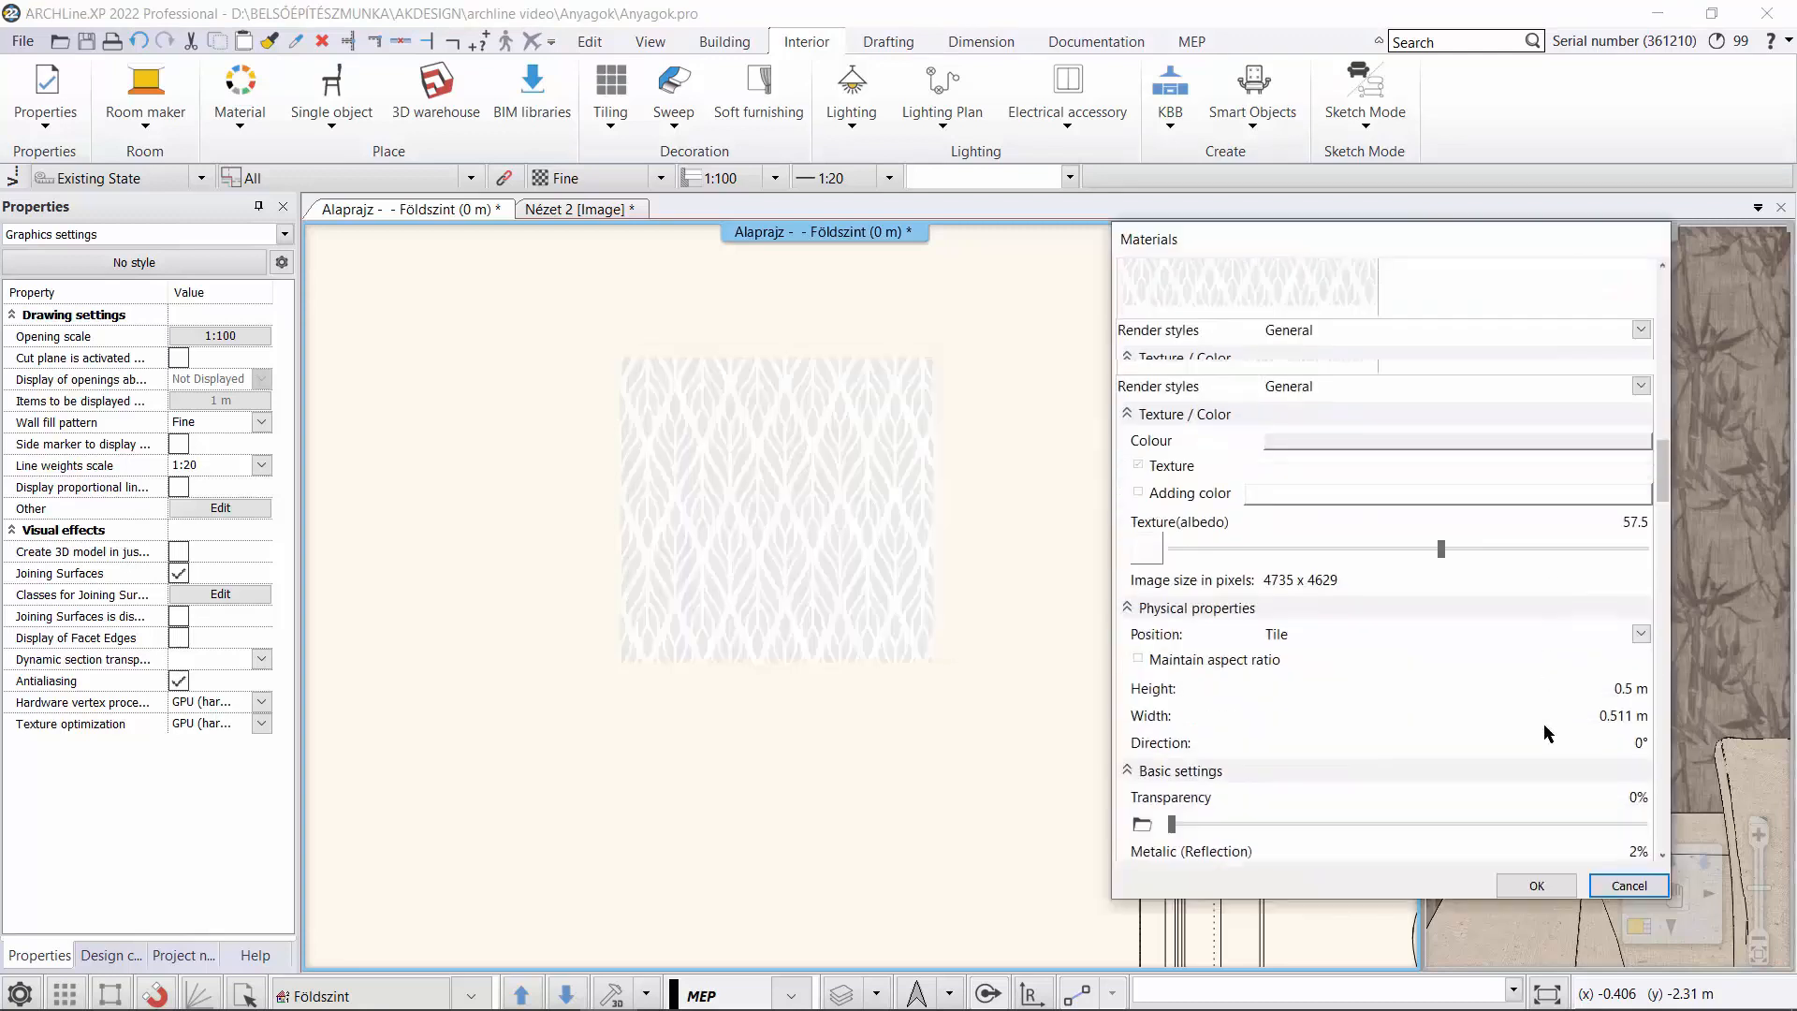
{"action": "left_click", "coordinate": [1618, 664]}
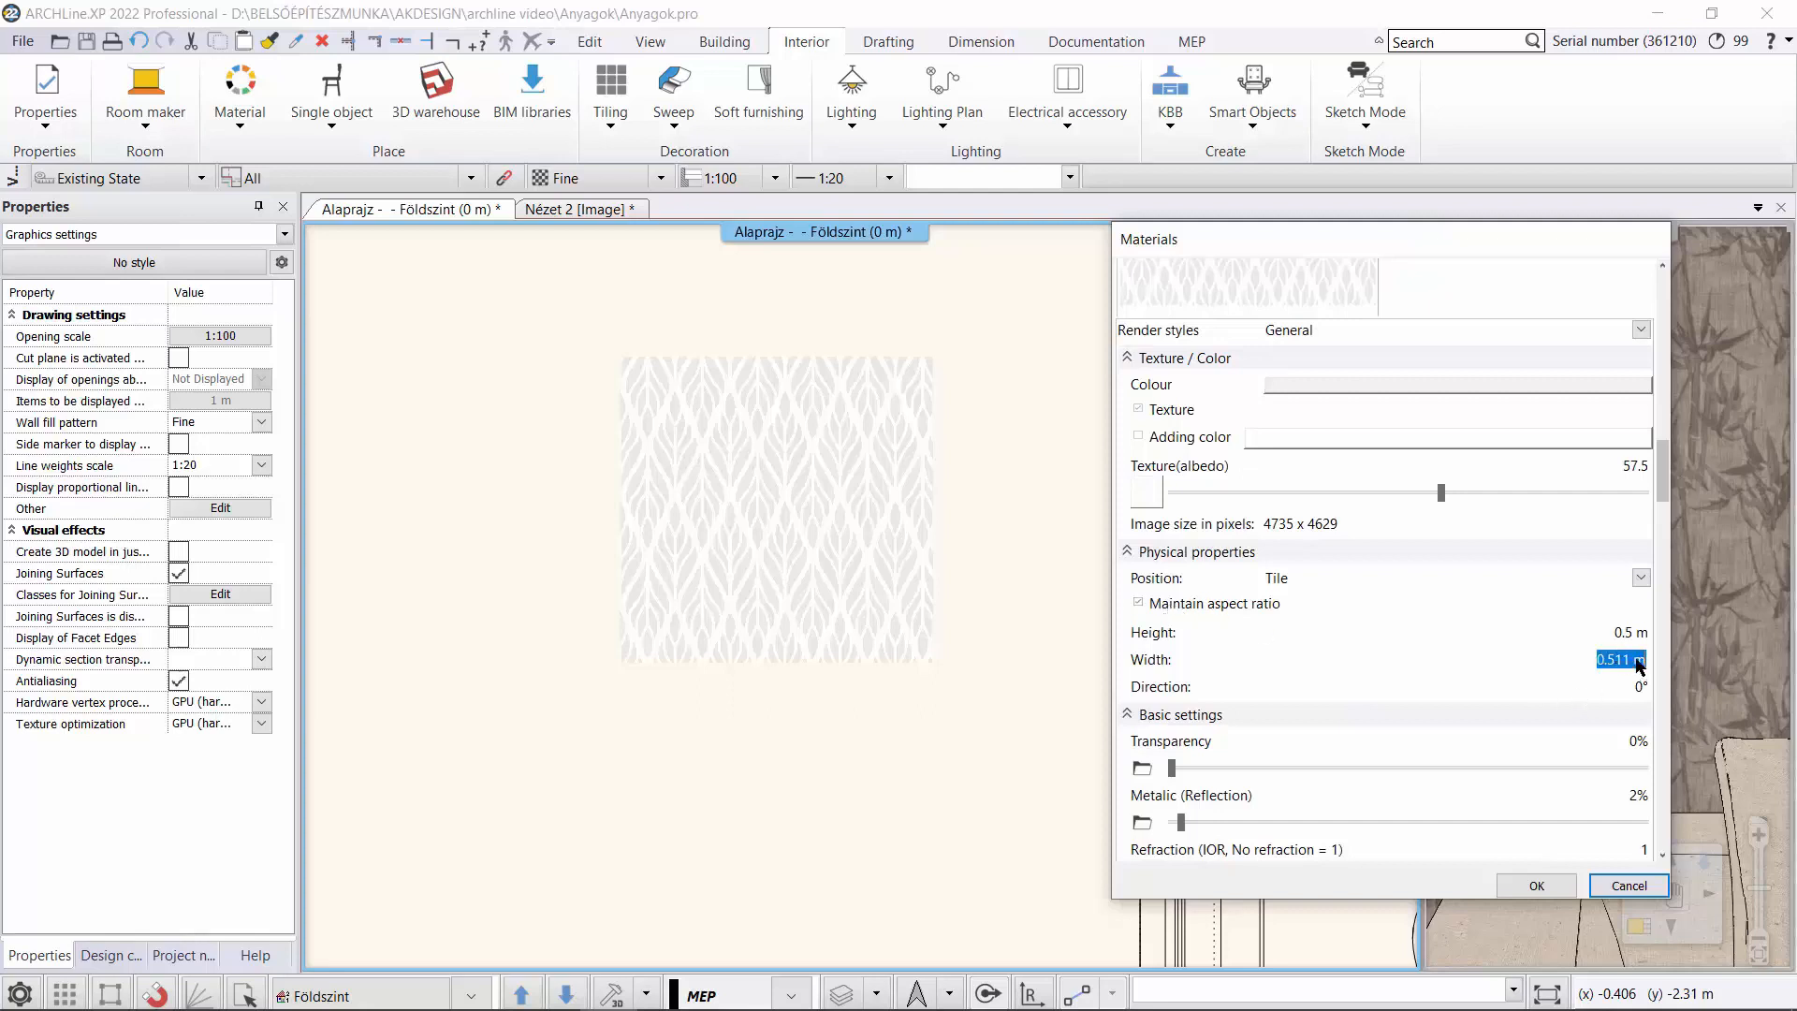
{"action": "left_click_drag", "start_coordinate": [1635, 663], "coordinate": [1609, 661]}
{"action": "type", "text": "7m"}
{"action": "key", "text": "Return"}
{"action": "left_click", "coordinate": [1540, 887]}
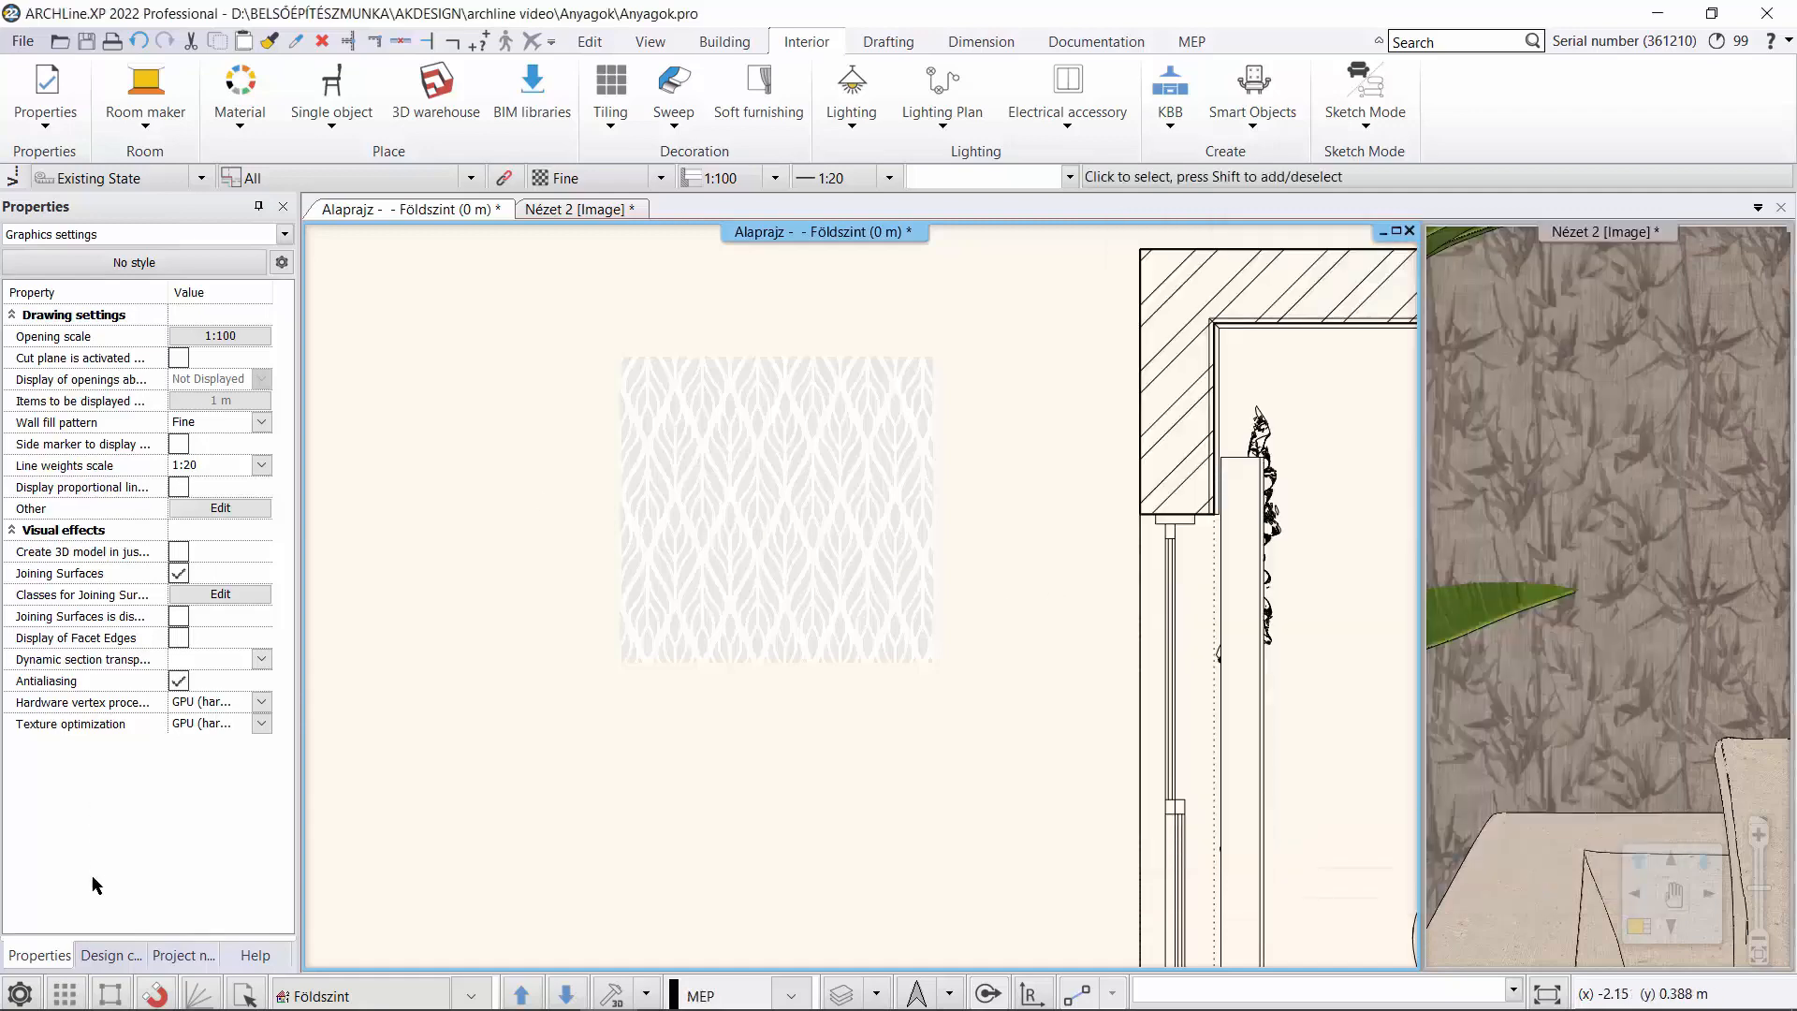
Apply the Wallpaper1 material from the WALLPAPER, Other library group to the back wall in the Nézet 2 view, as painting.
{"action": "left_click", "coordinate": [110, 955]}
{"action": "left_click", "coordinate": [13, 279]}
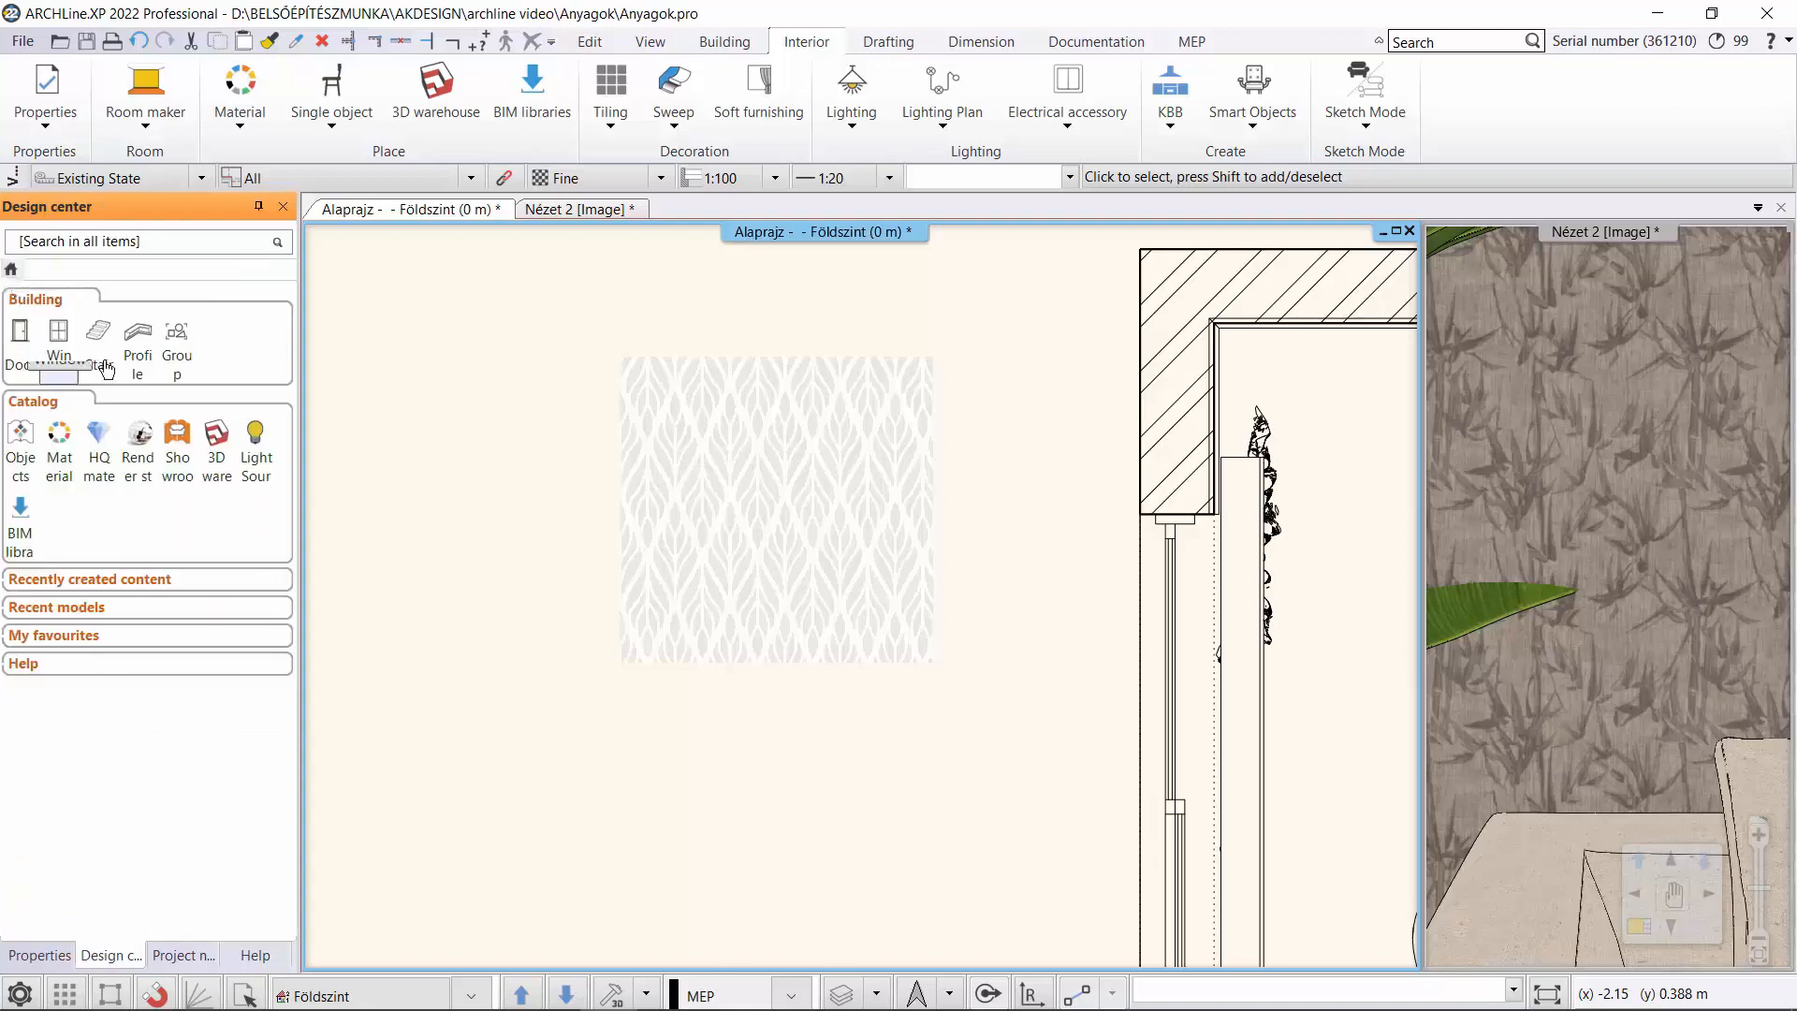
{"action": "left_click", "coordinate": [93, 429]}
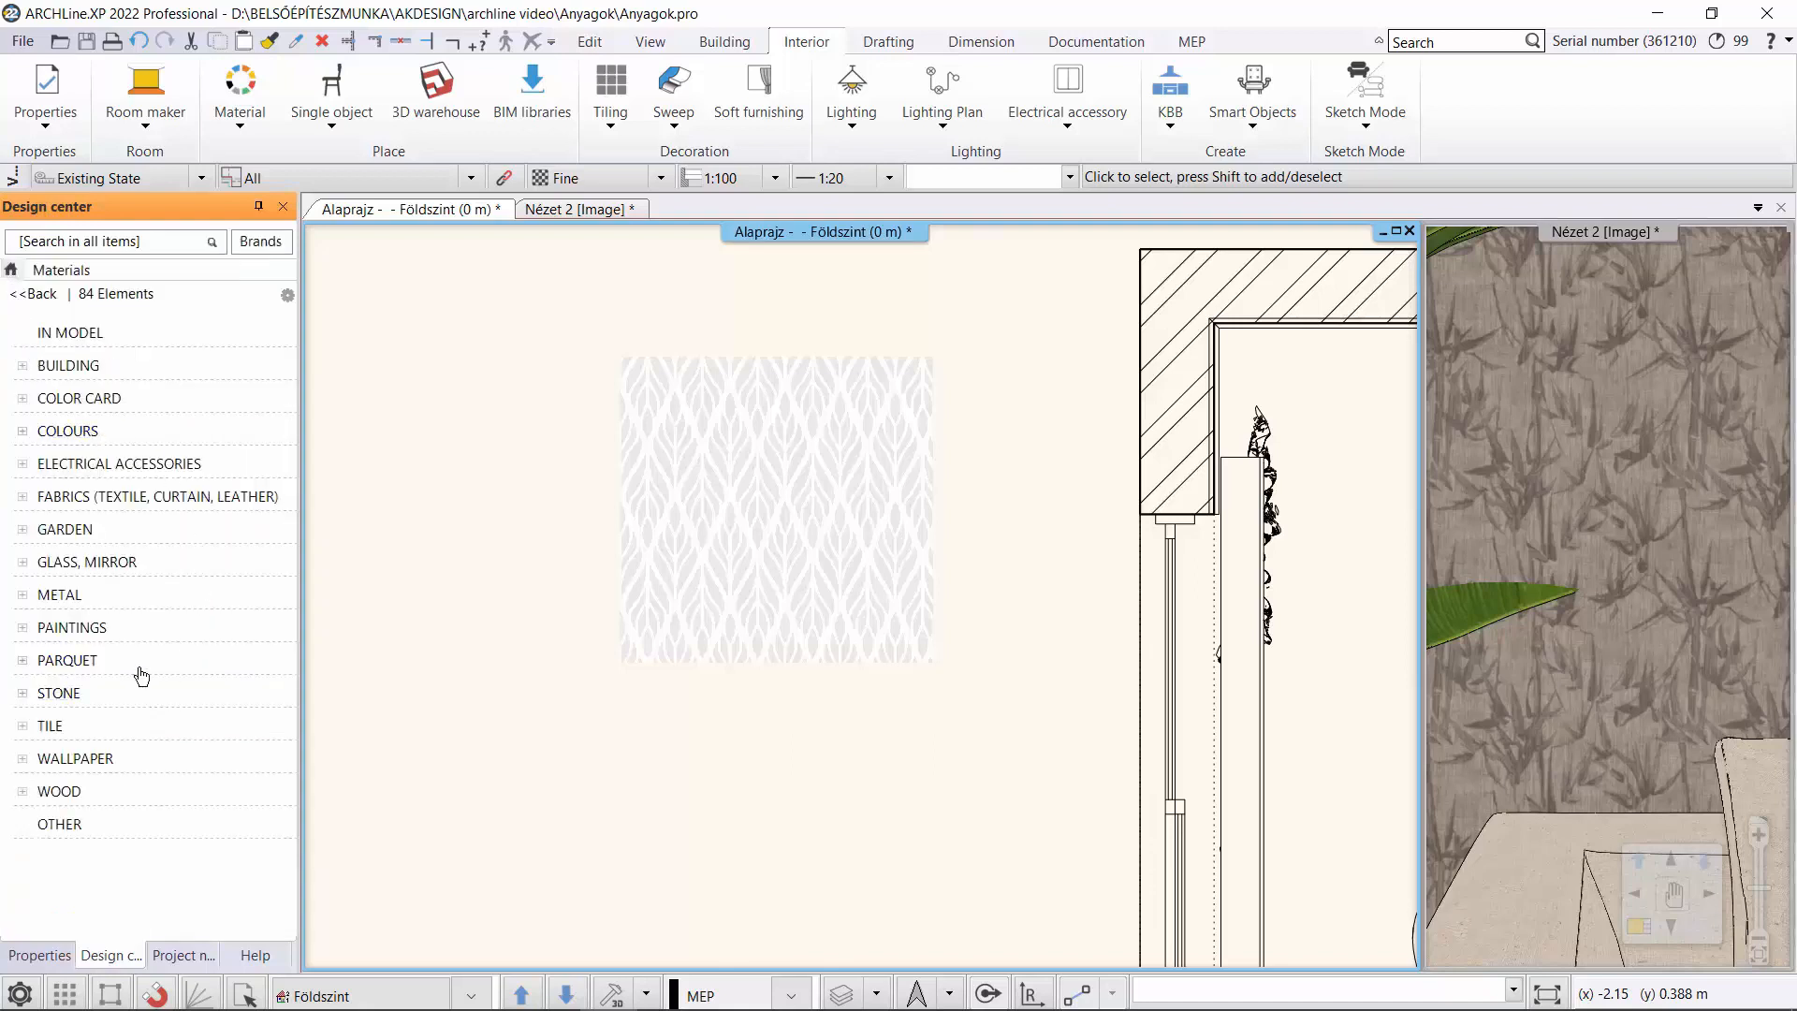
{"action": "left_click", "coordinate": [121, 758]}
{"action": "left_click", "coordinate": [103, 825]}
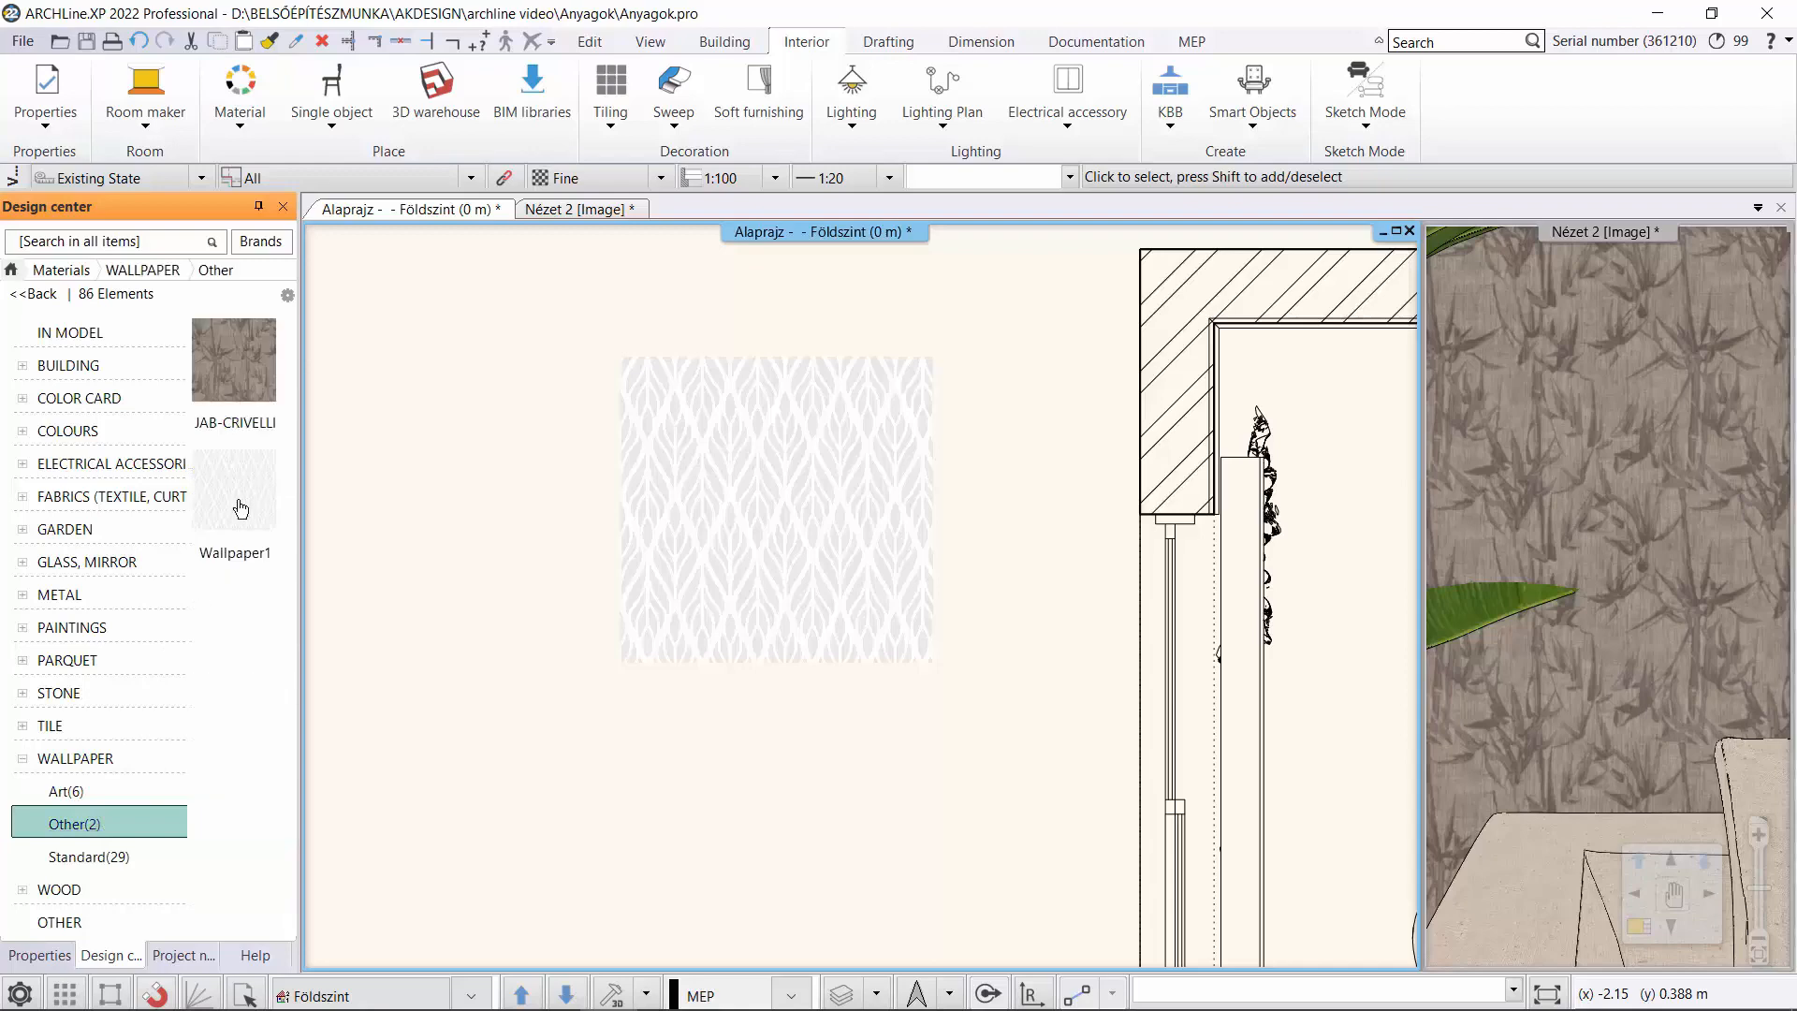
{"action": "left_click", "coordinate": [558, 210]}
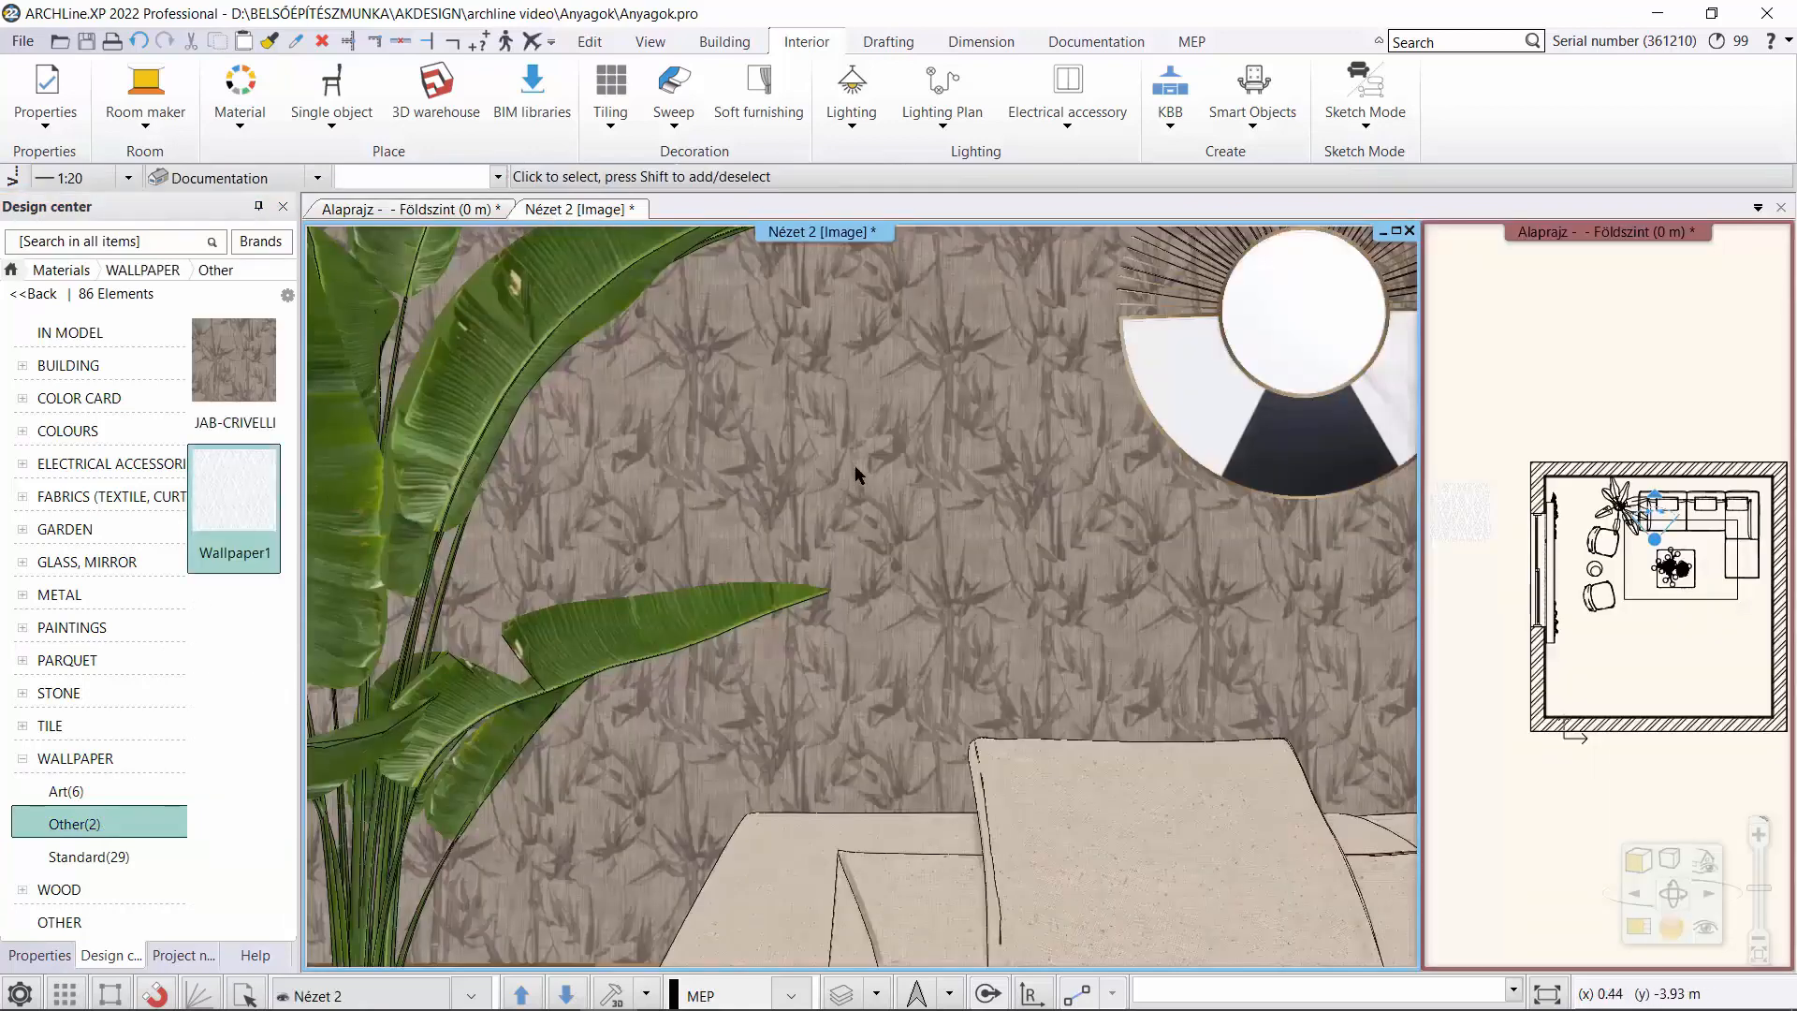
{"action": "left_click_drag", "start_coordinate": [253, 496], "coordinate": [890, 473]}
{"action": "left_click", "coordinate": [955, 485]}
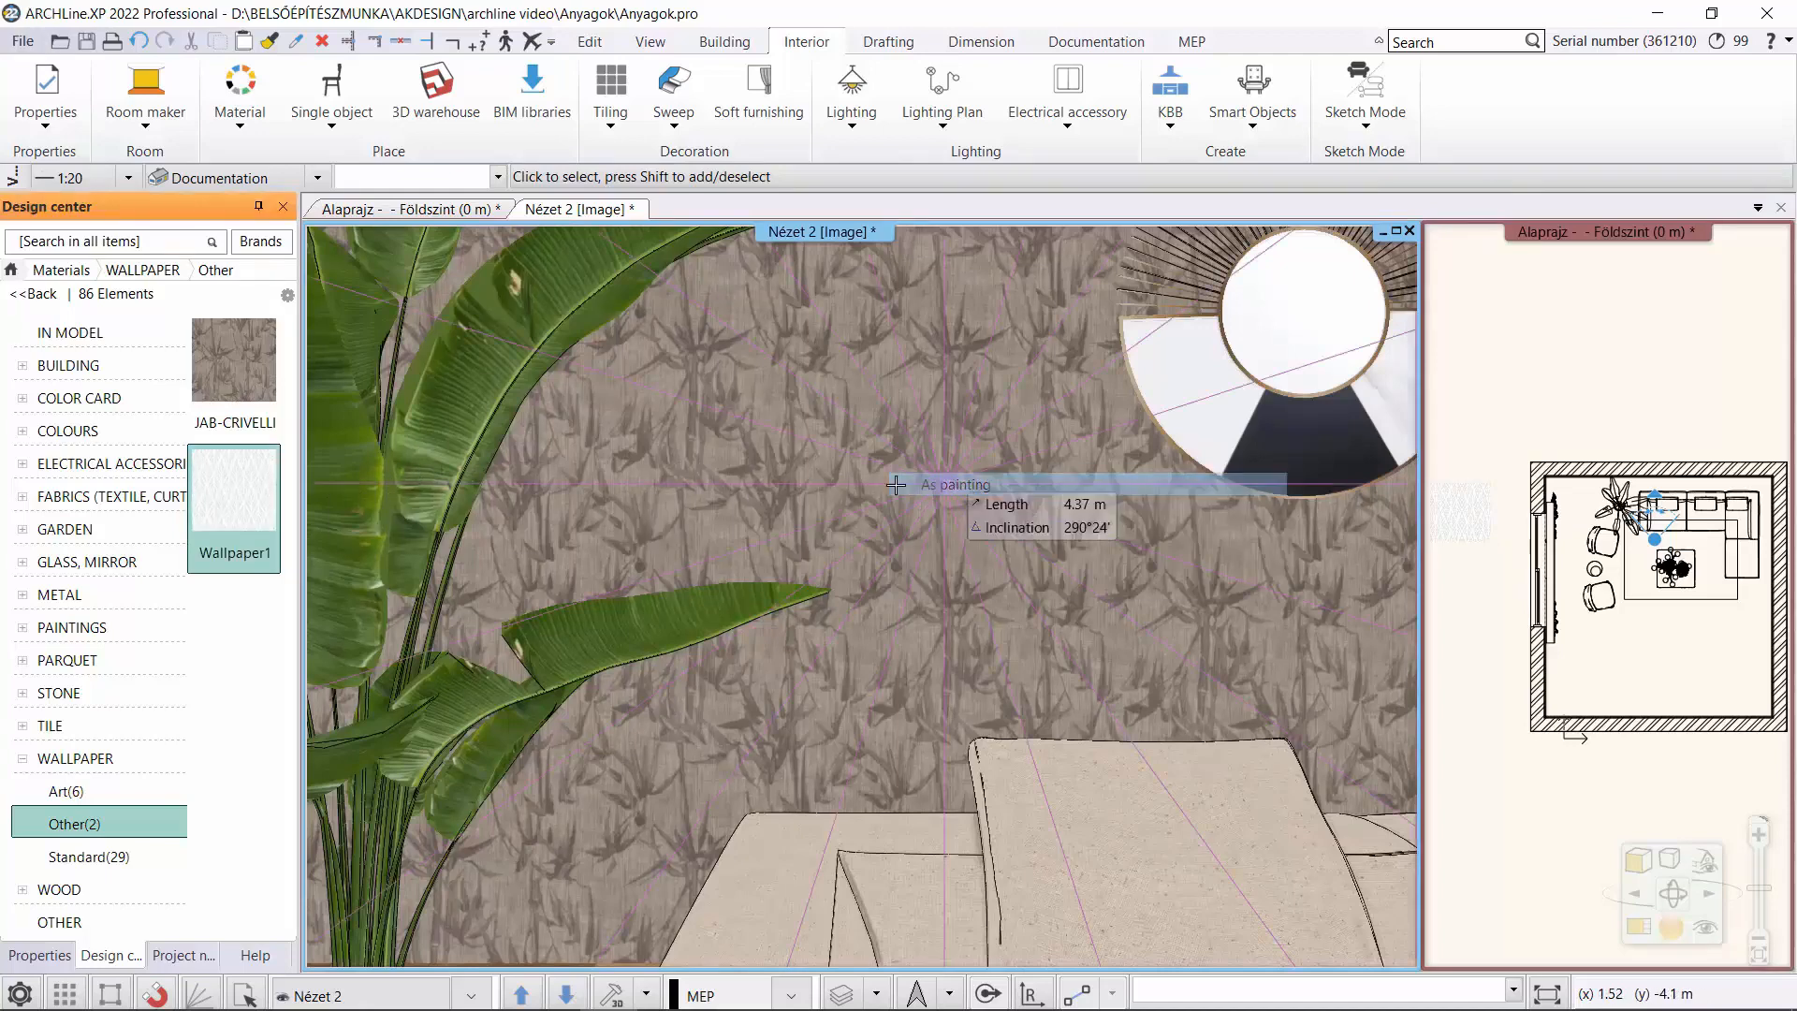
{"action": "left_click", "coordinate": [912, 496]}
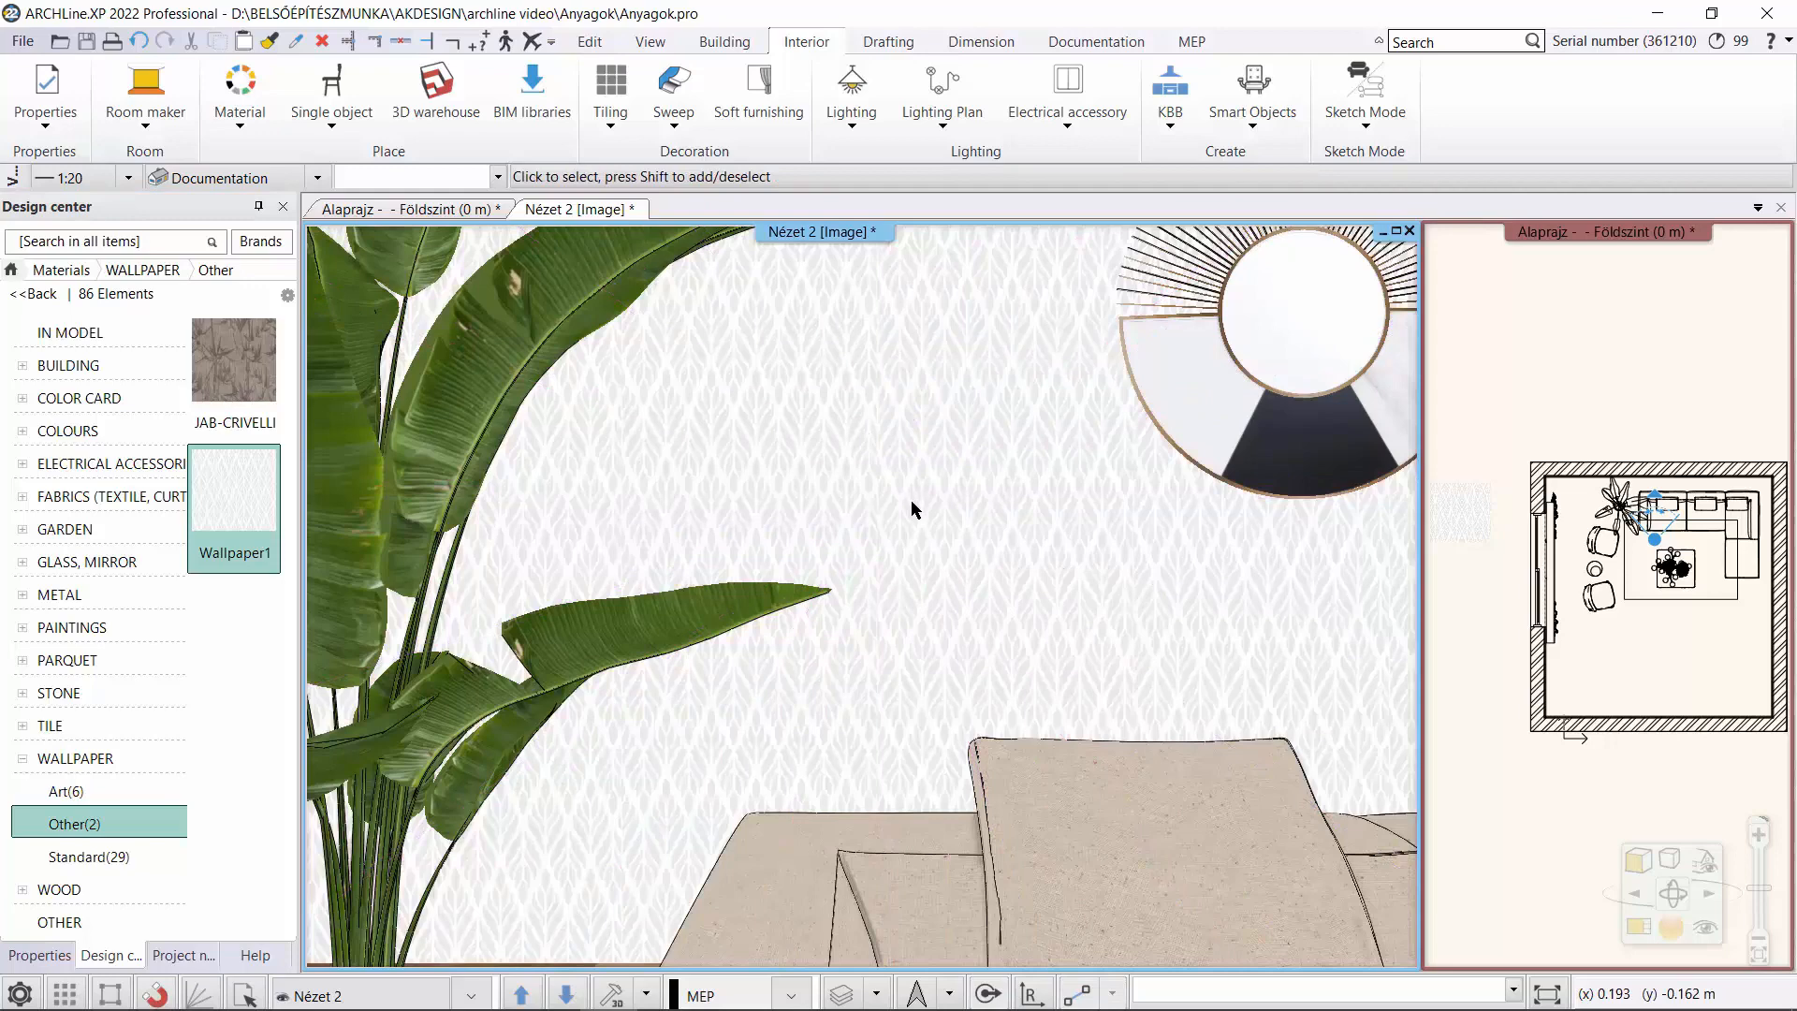
{"action": "scroll", "coordinate": [912, 503], "scroll_direction": "up", "scroll_amount": 5}
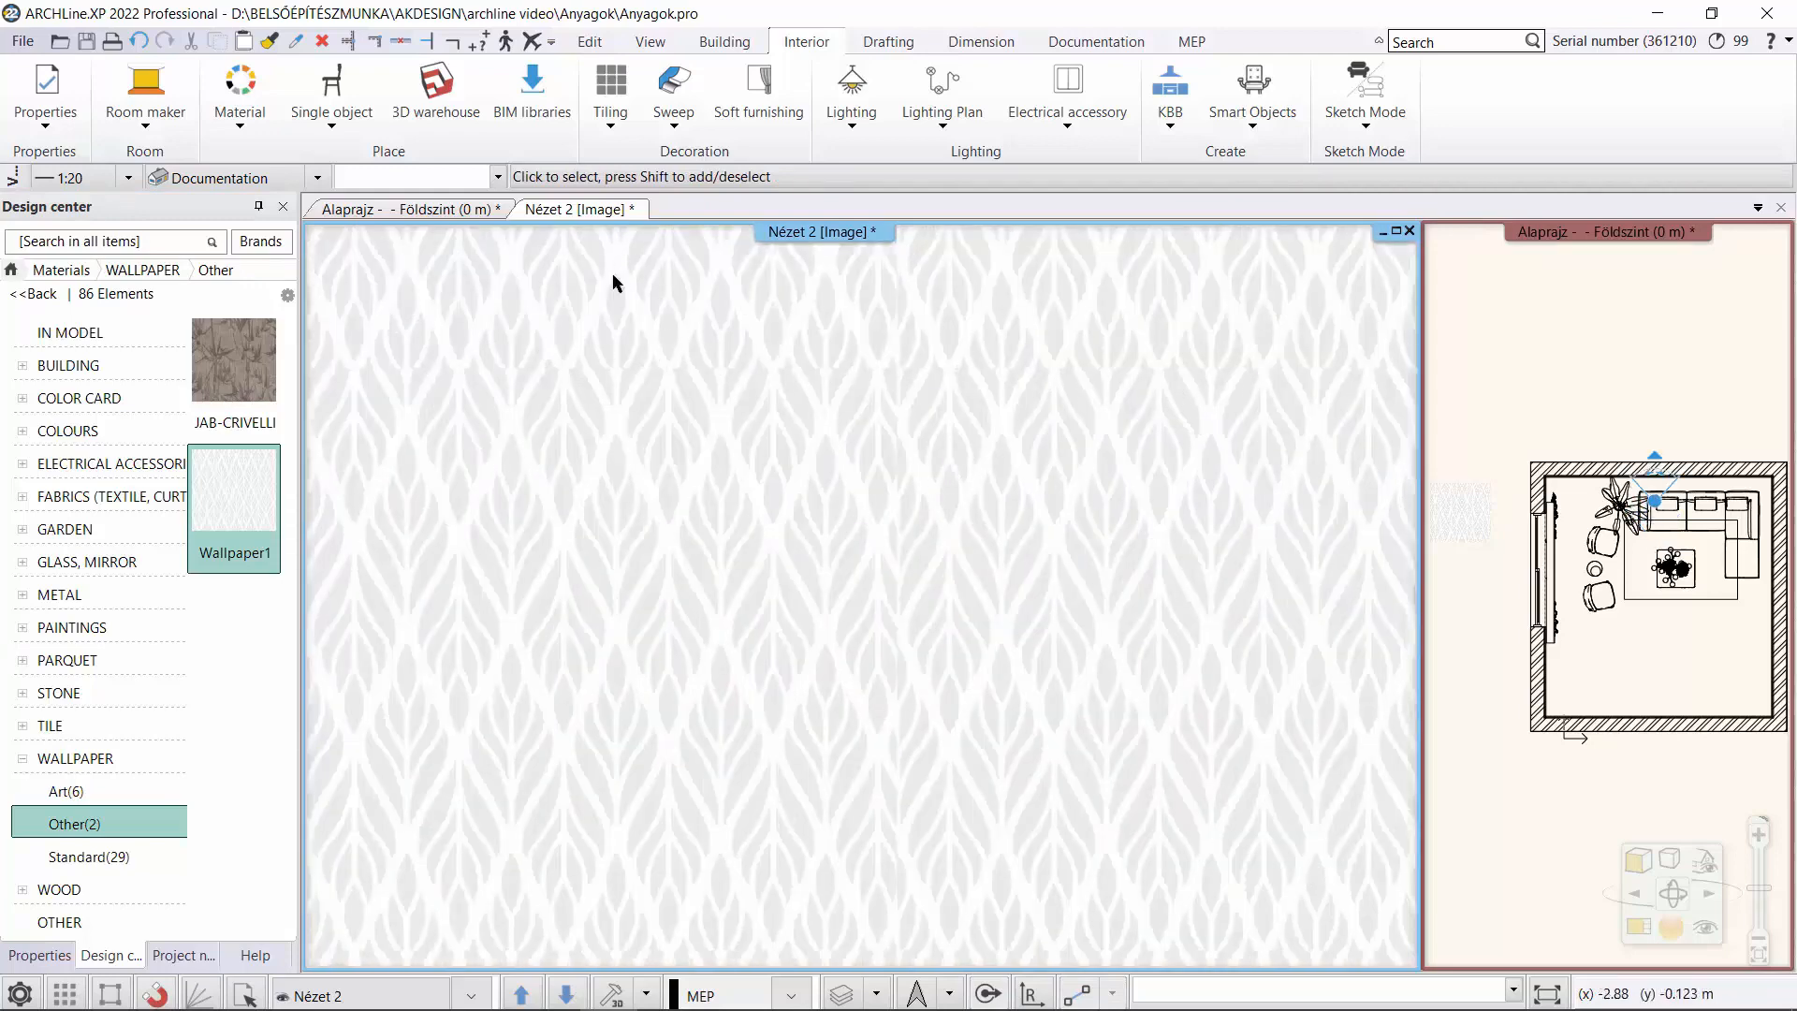
Start Make seamless pattern on the Wallpaper1 image in the Földszint floor plan and offset its lower edge inward by about 0.448 m.
{"action": "left_click", "coordinate": [471, 213]}
{"action": "scroll", "coordinate": [455, 383], "scroll_direction": "up", "scroll_amount": 5}
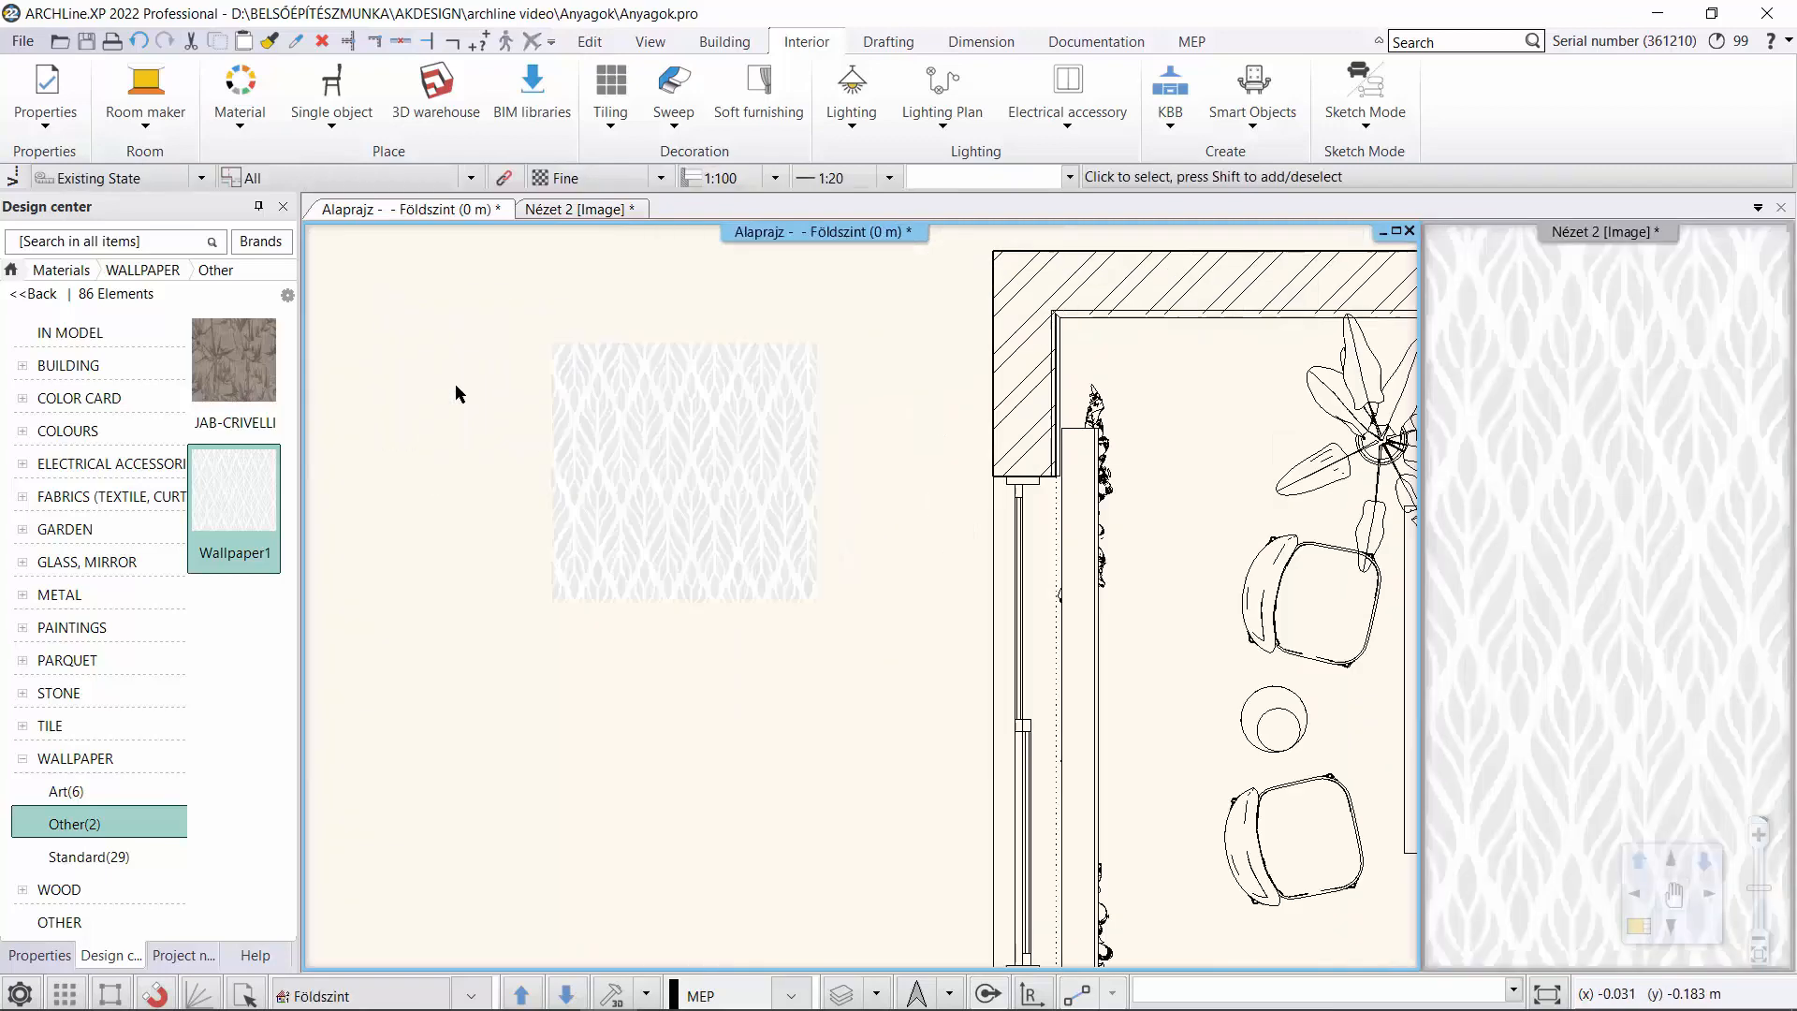
{"action": "left_click", "coordinate": [783, 514]}
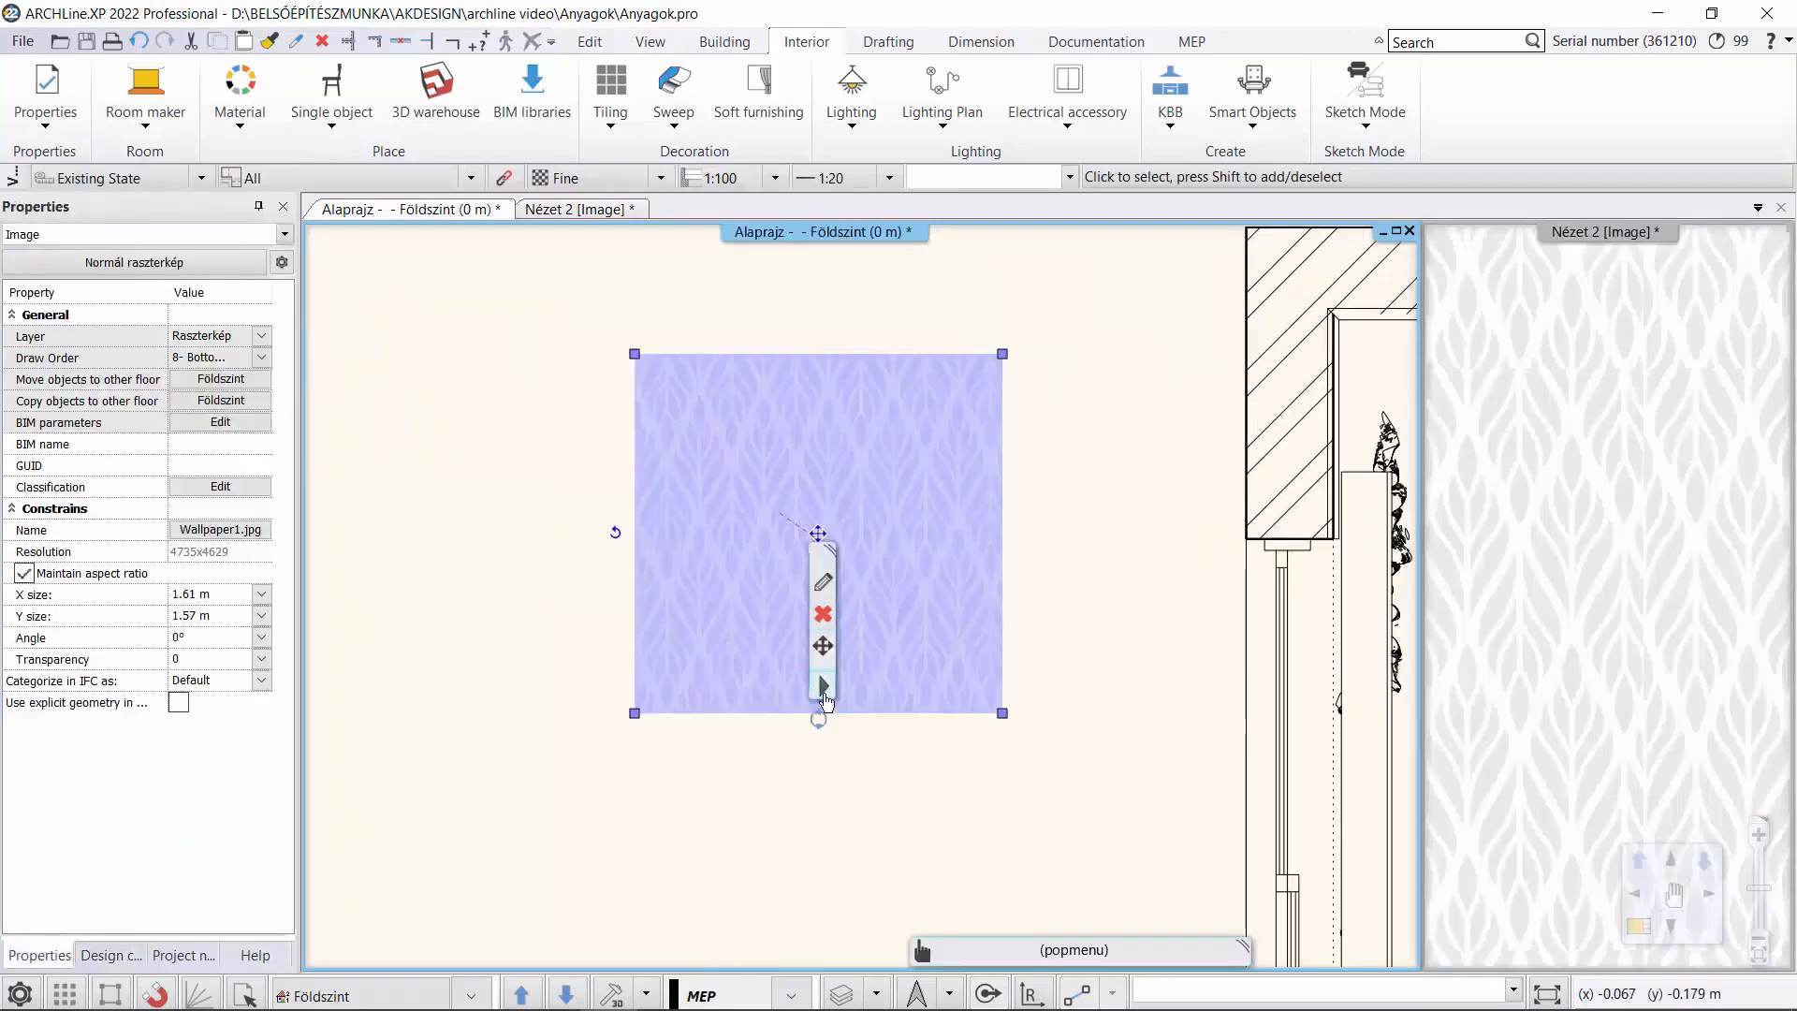
{"action": "right_click", "coordinate": [853, 648]}
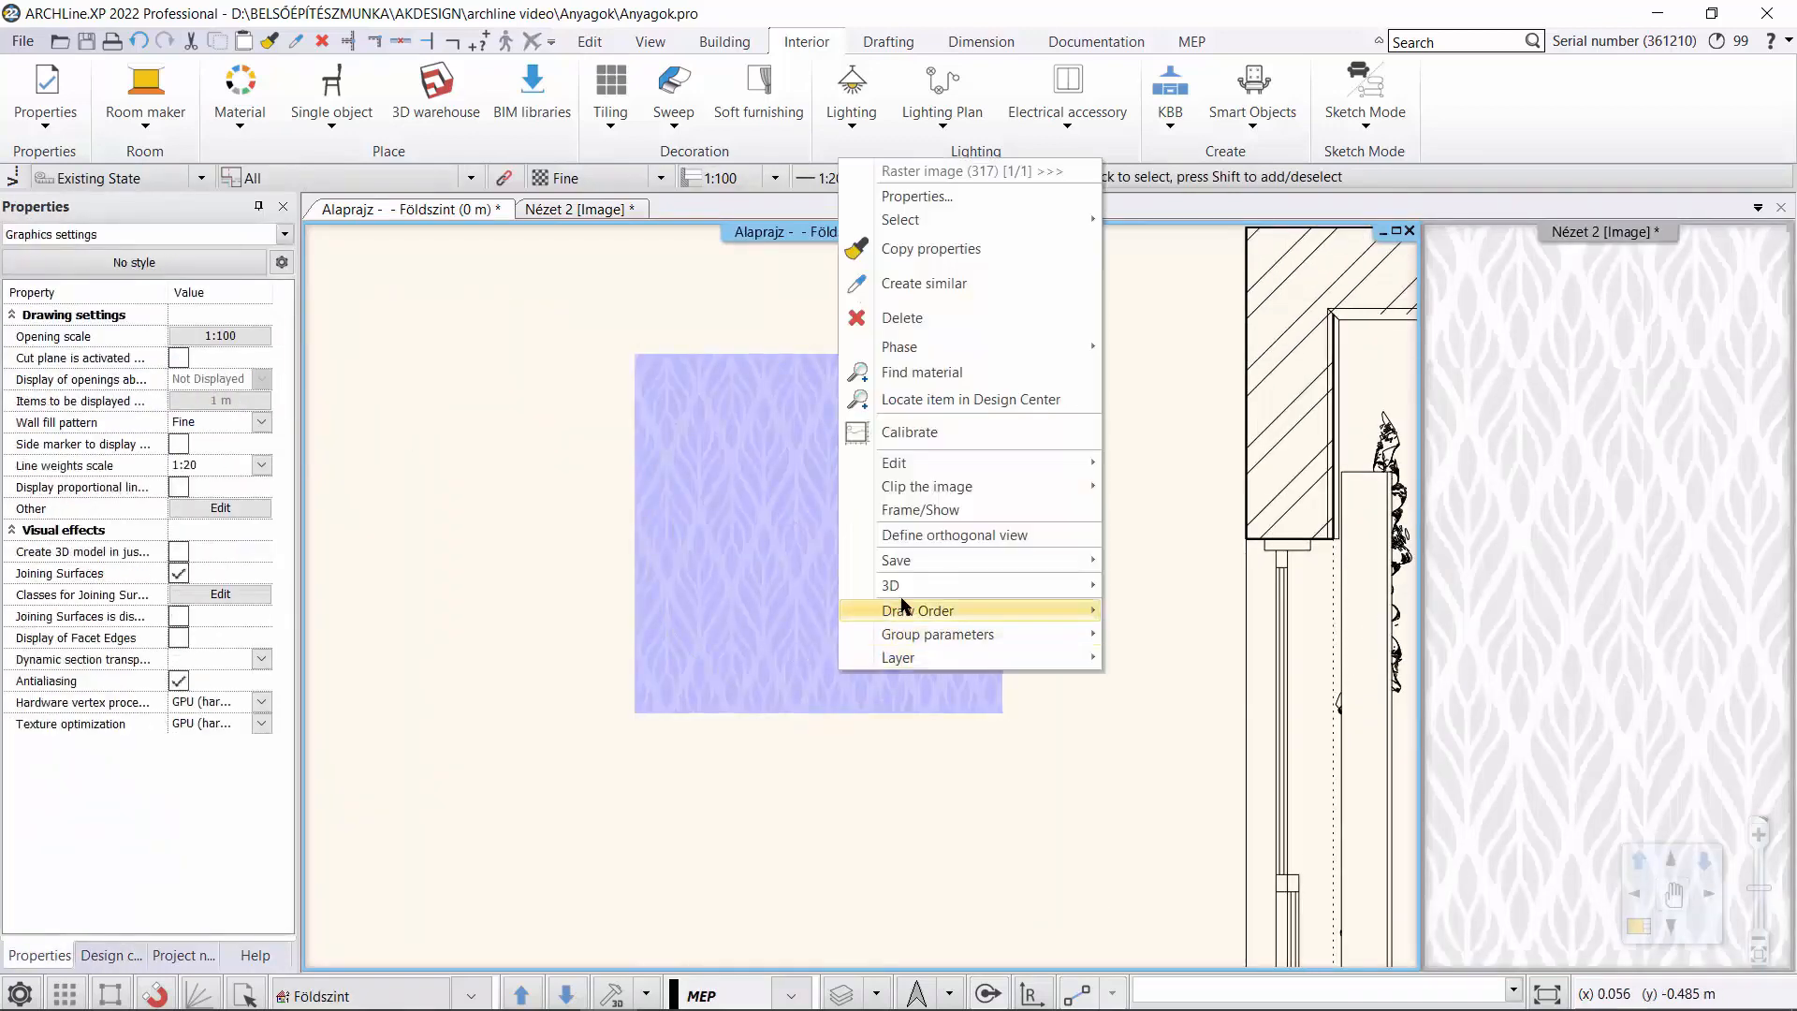
{"action": "mouse_move", "coordinate": [941, 463]}
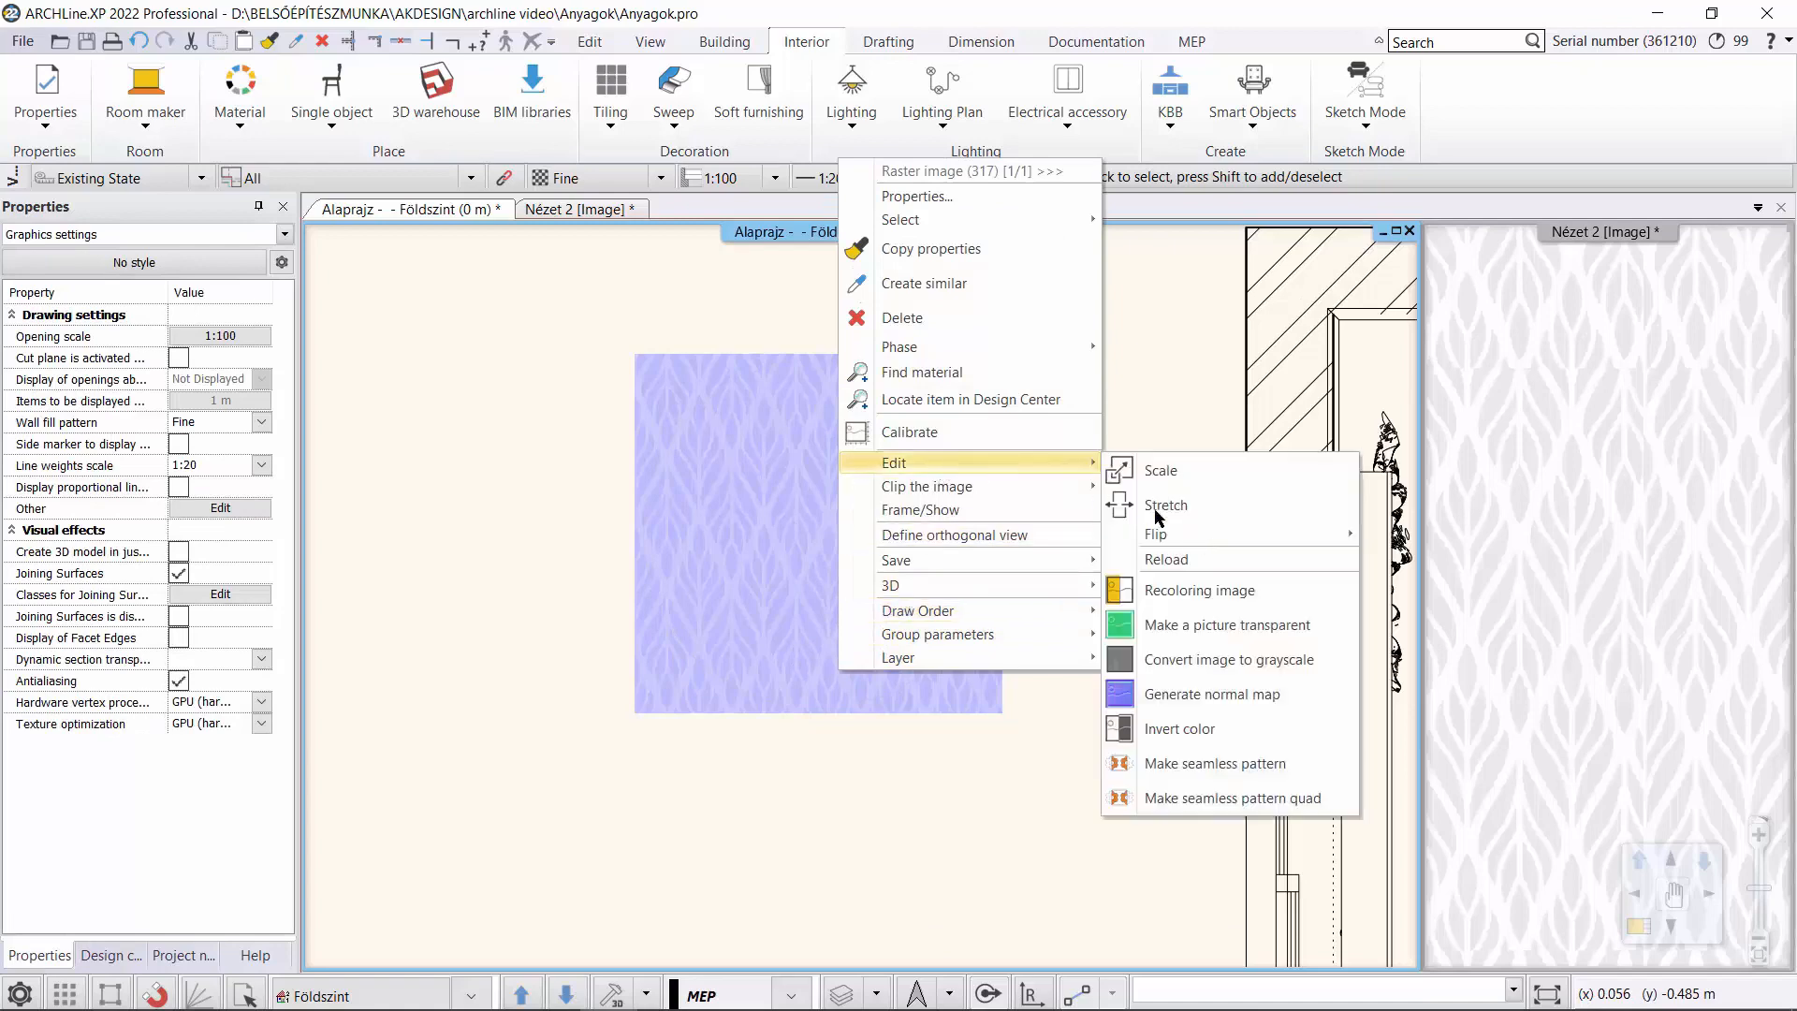
{"action": "left_click", "coordinate": [1278, 766]}
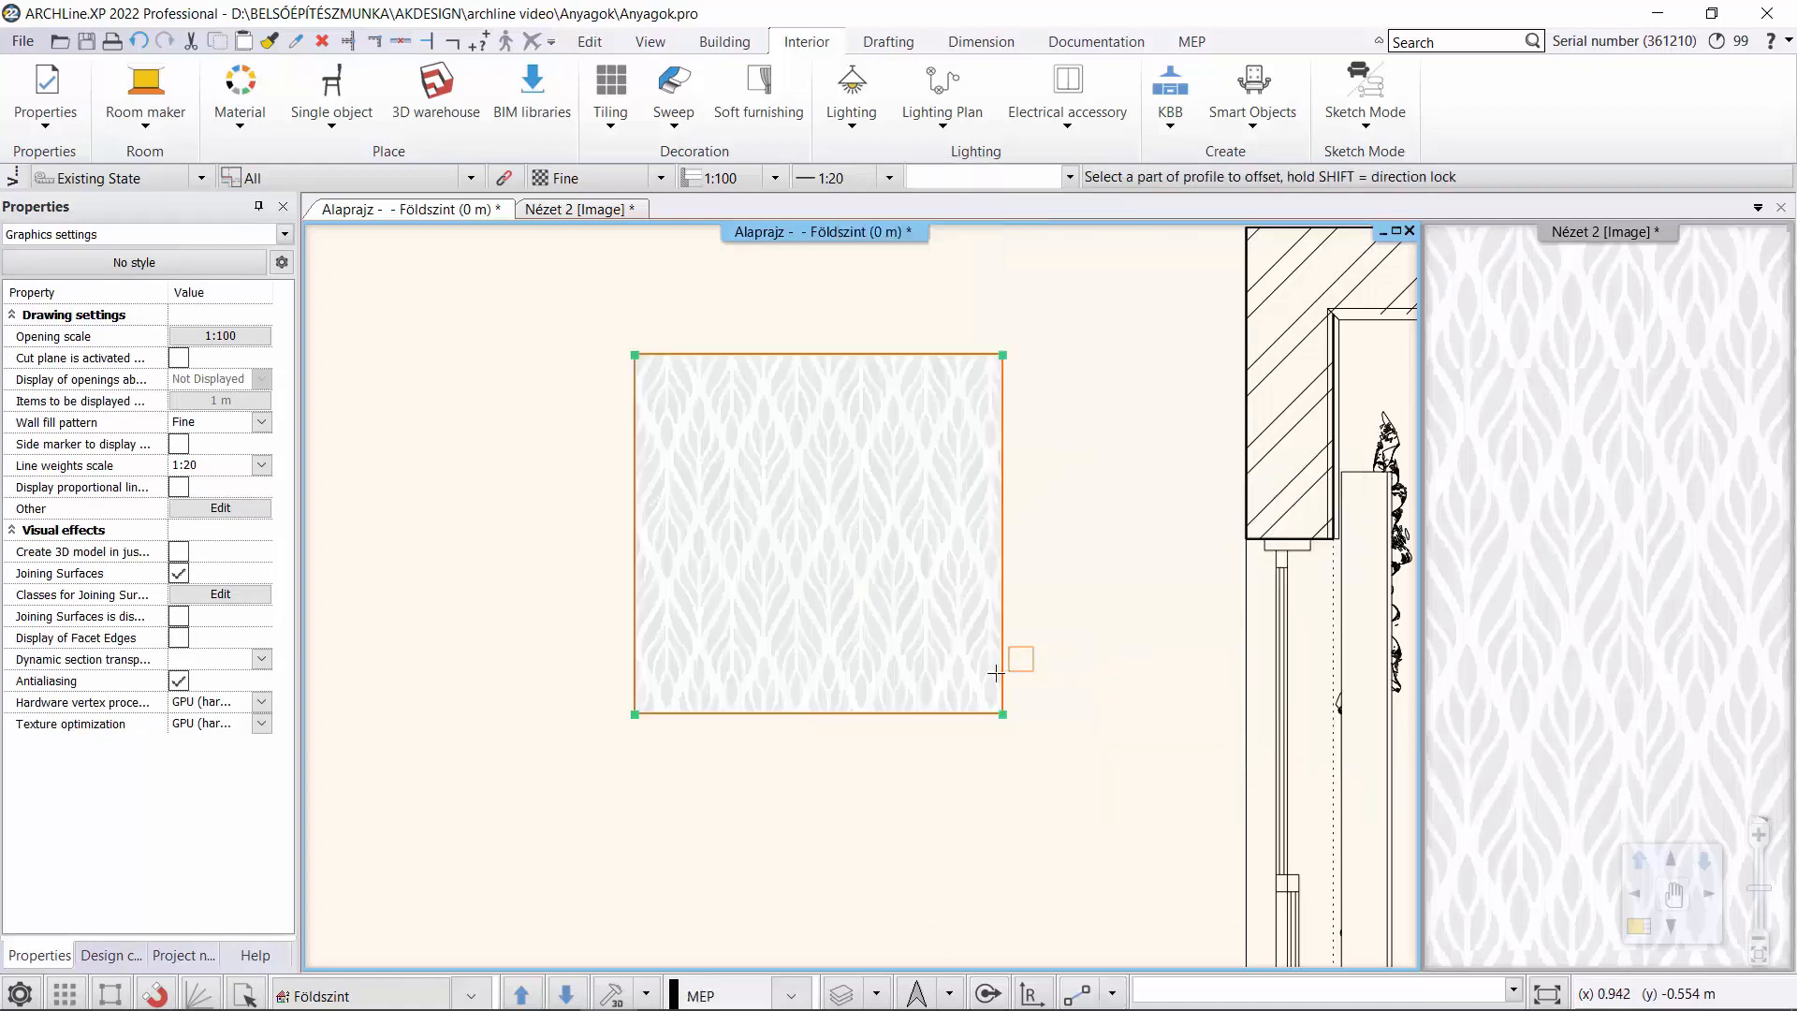
{"action": "left_click", "coordinate": [875, 713]}
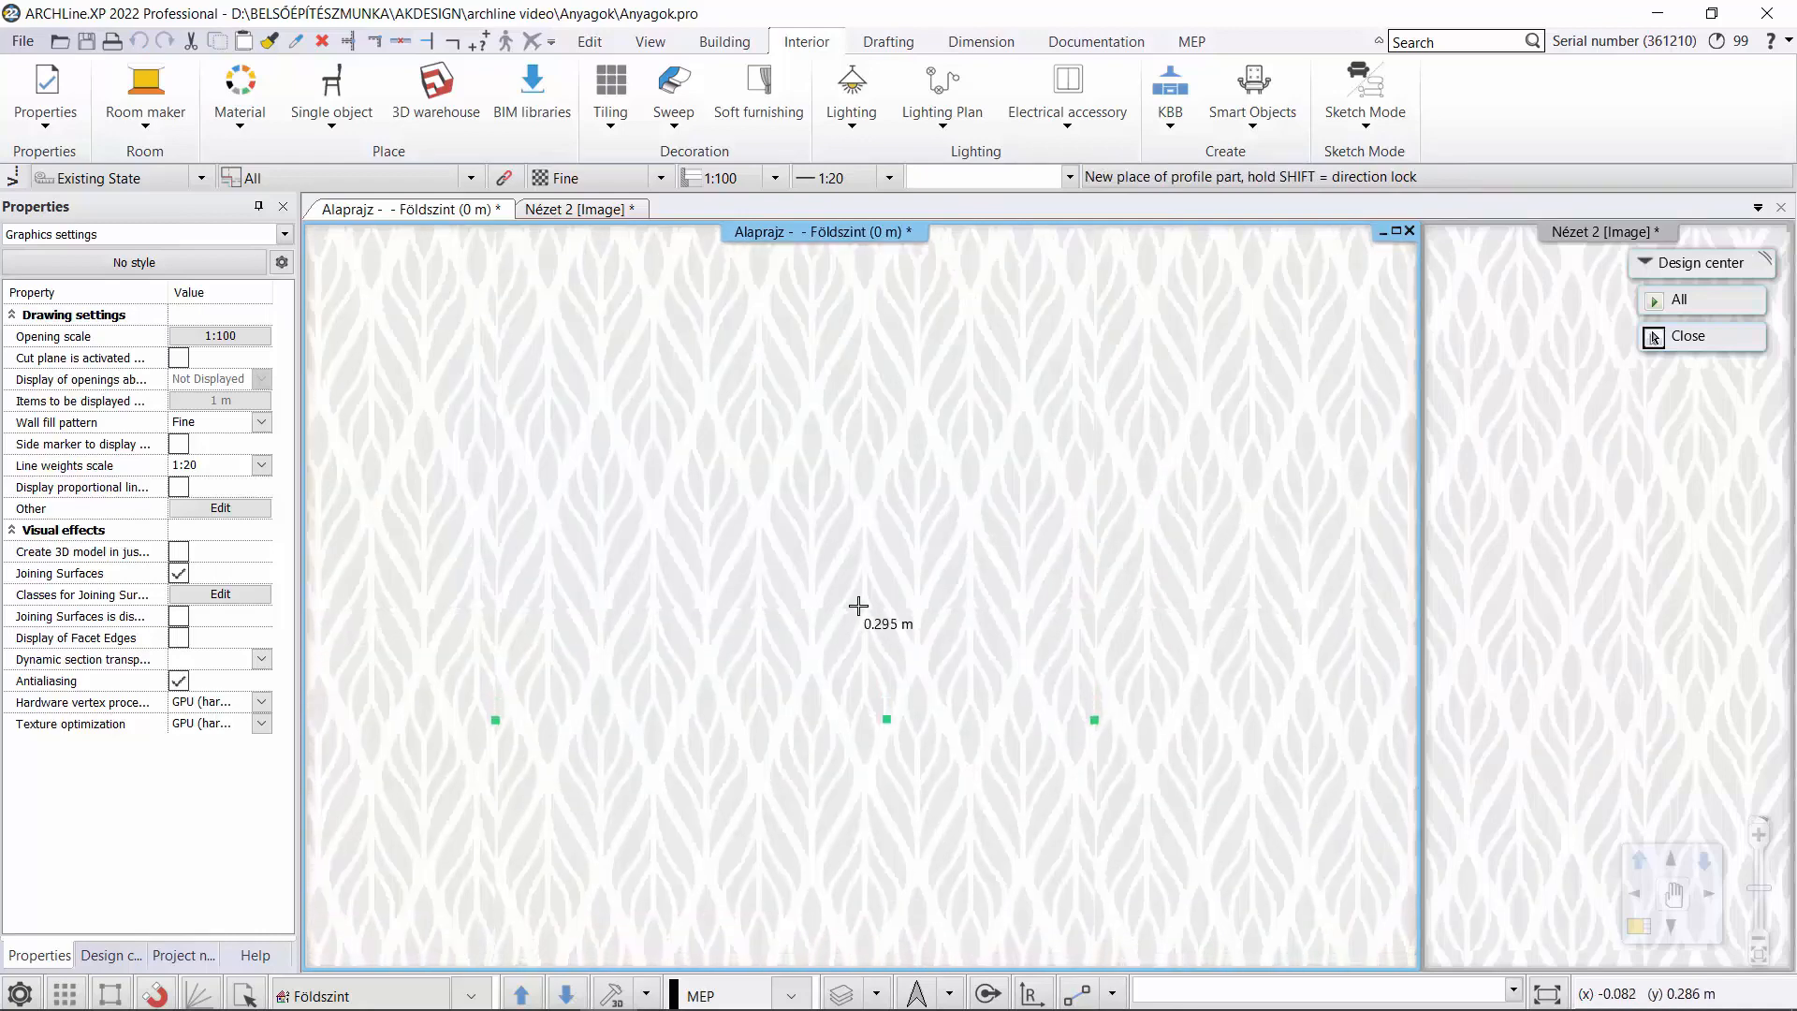
{"action": "left_click", "coordinate": [851, 555]}
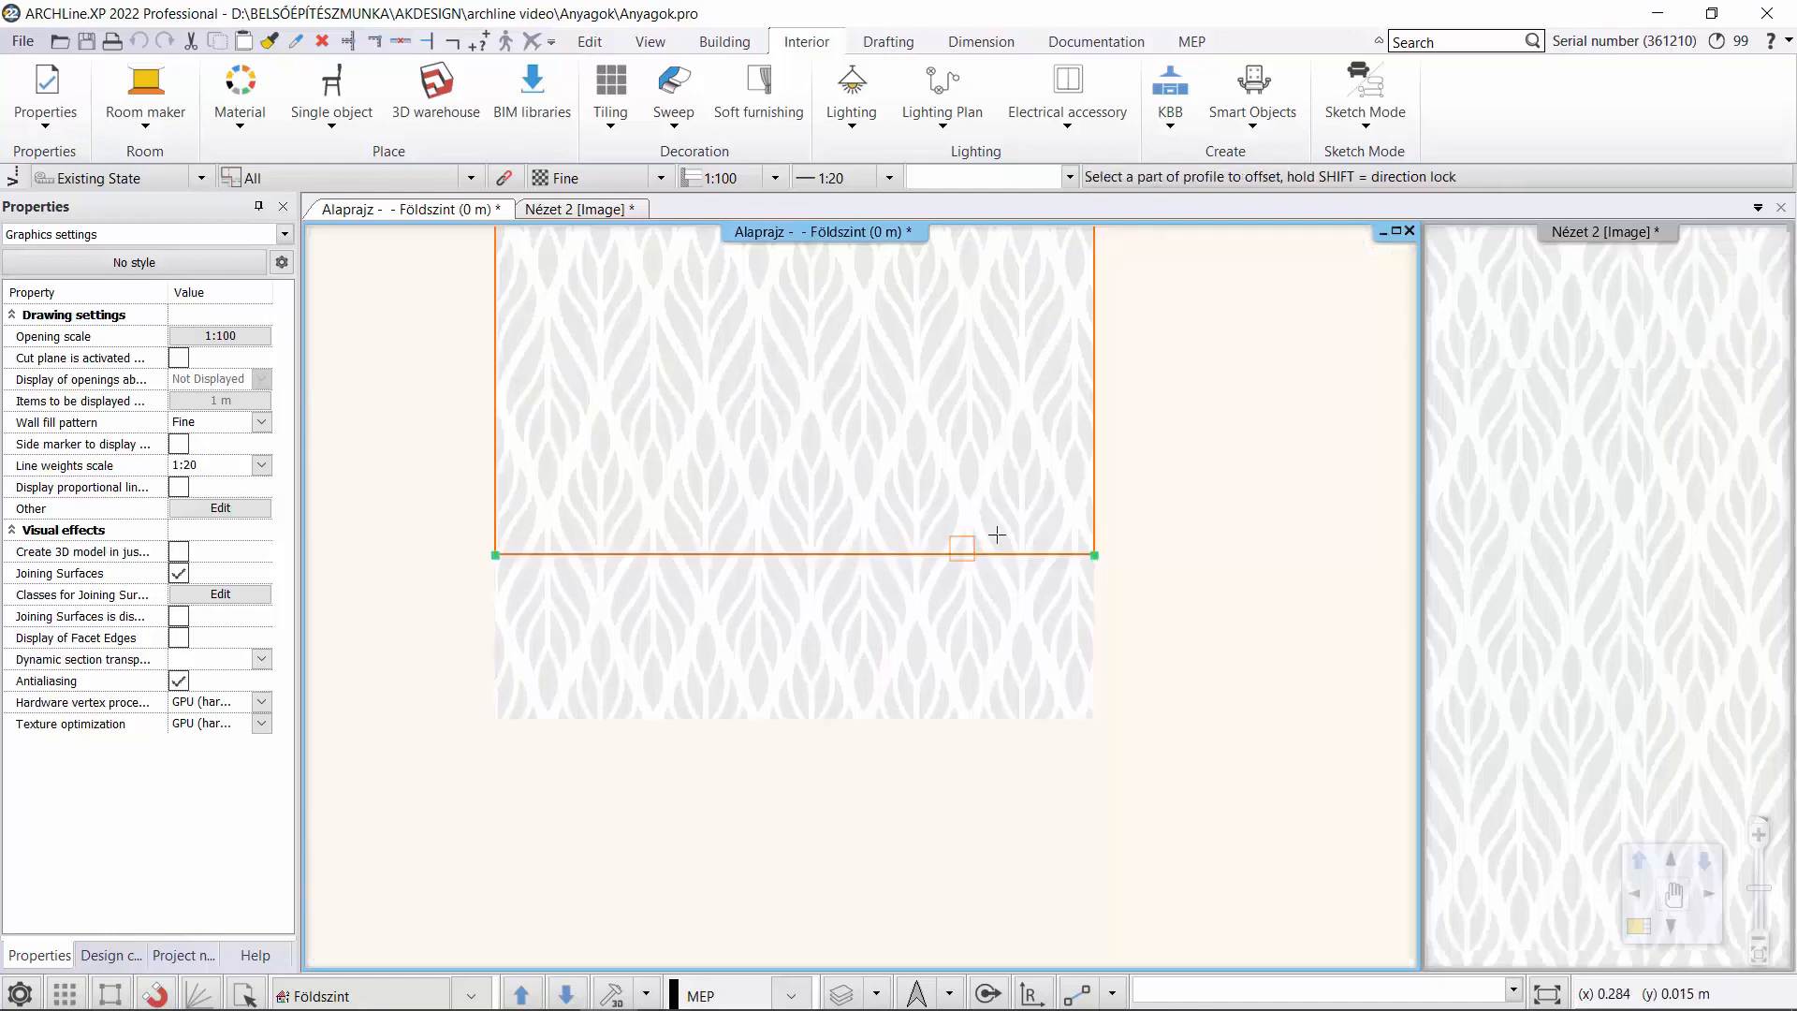
Offset the pattern frame's right edge inward by about 0.192 m and finish the seamless pattern.
{"action": "scroll", "coordinate": [1097, 416], "scroll_direction": "down", "scroll_amount": 1}
{"action": "middle_click_drag", "start_coordinate": [1099, 413], "coordinate": [1031, 597]}
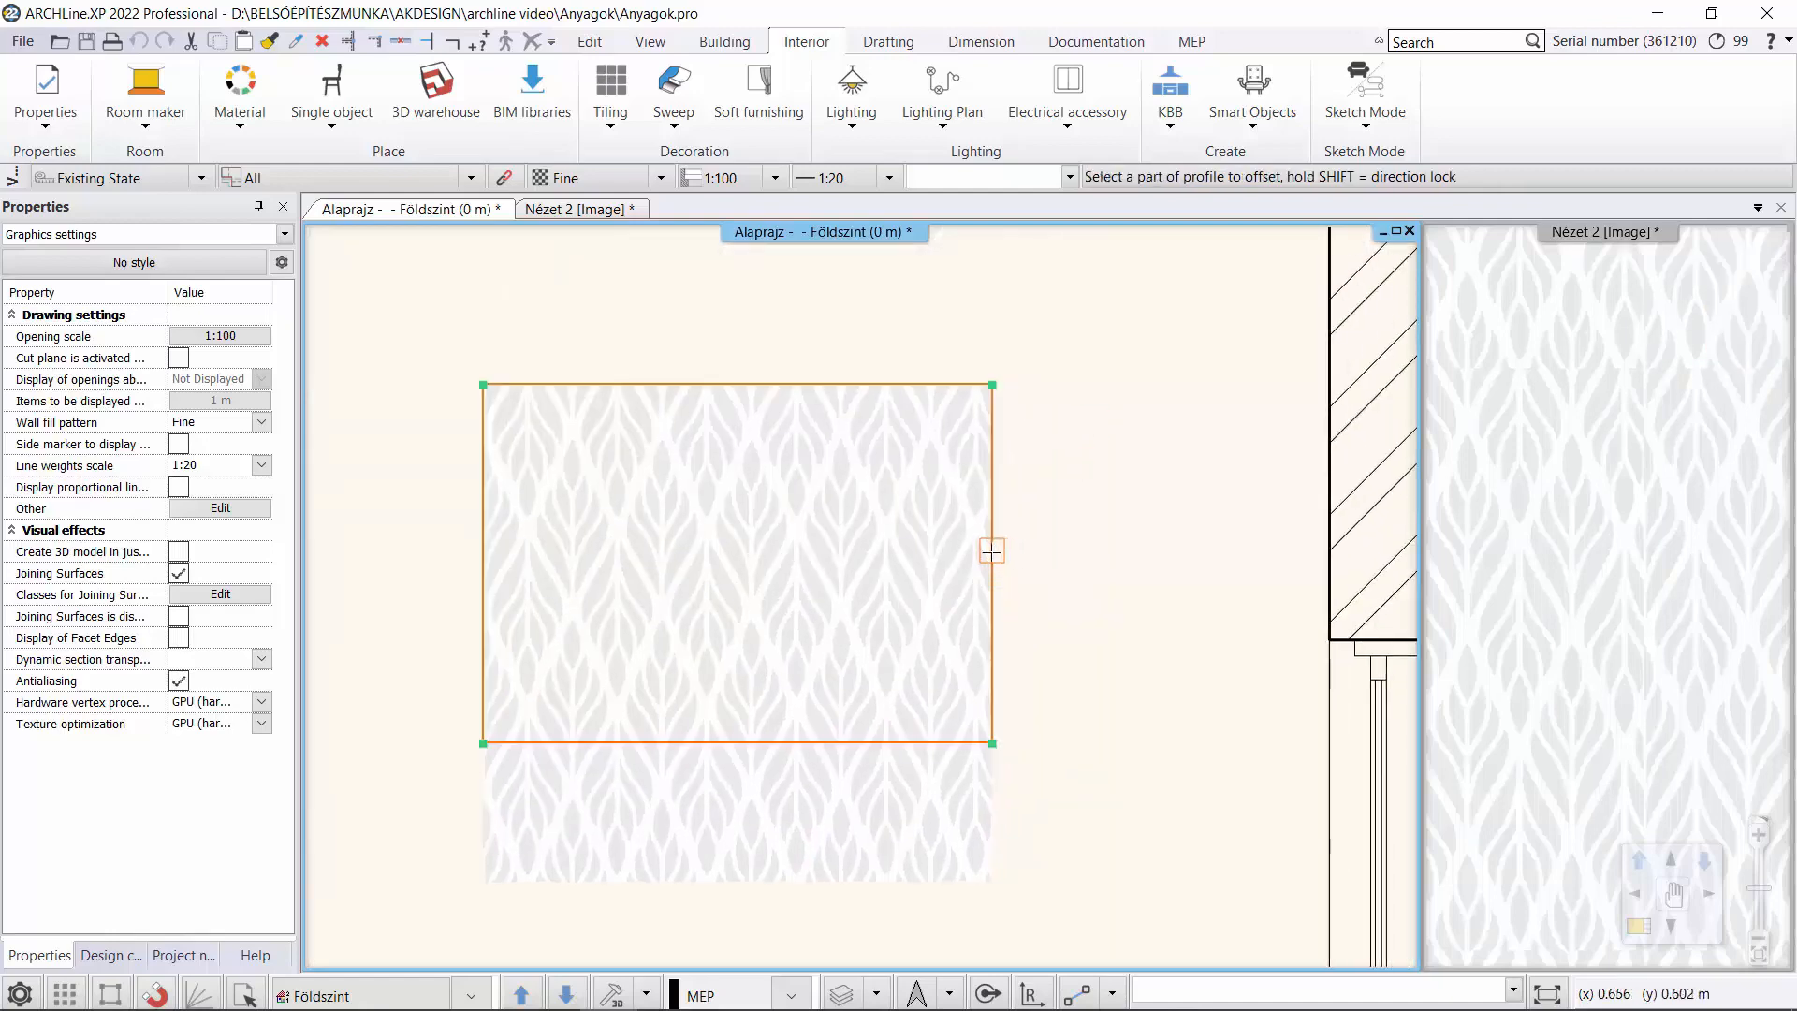
{"action": "left_click", "coordinate": [989, 552]}
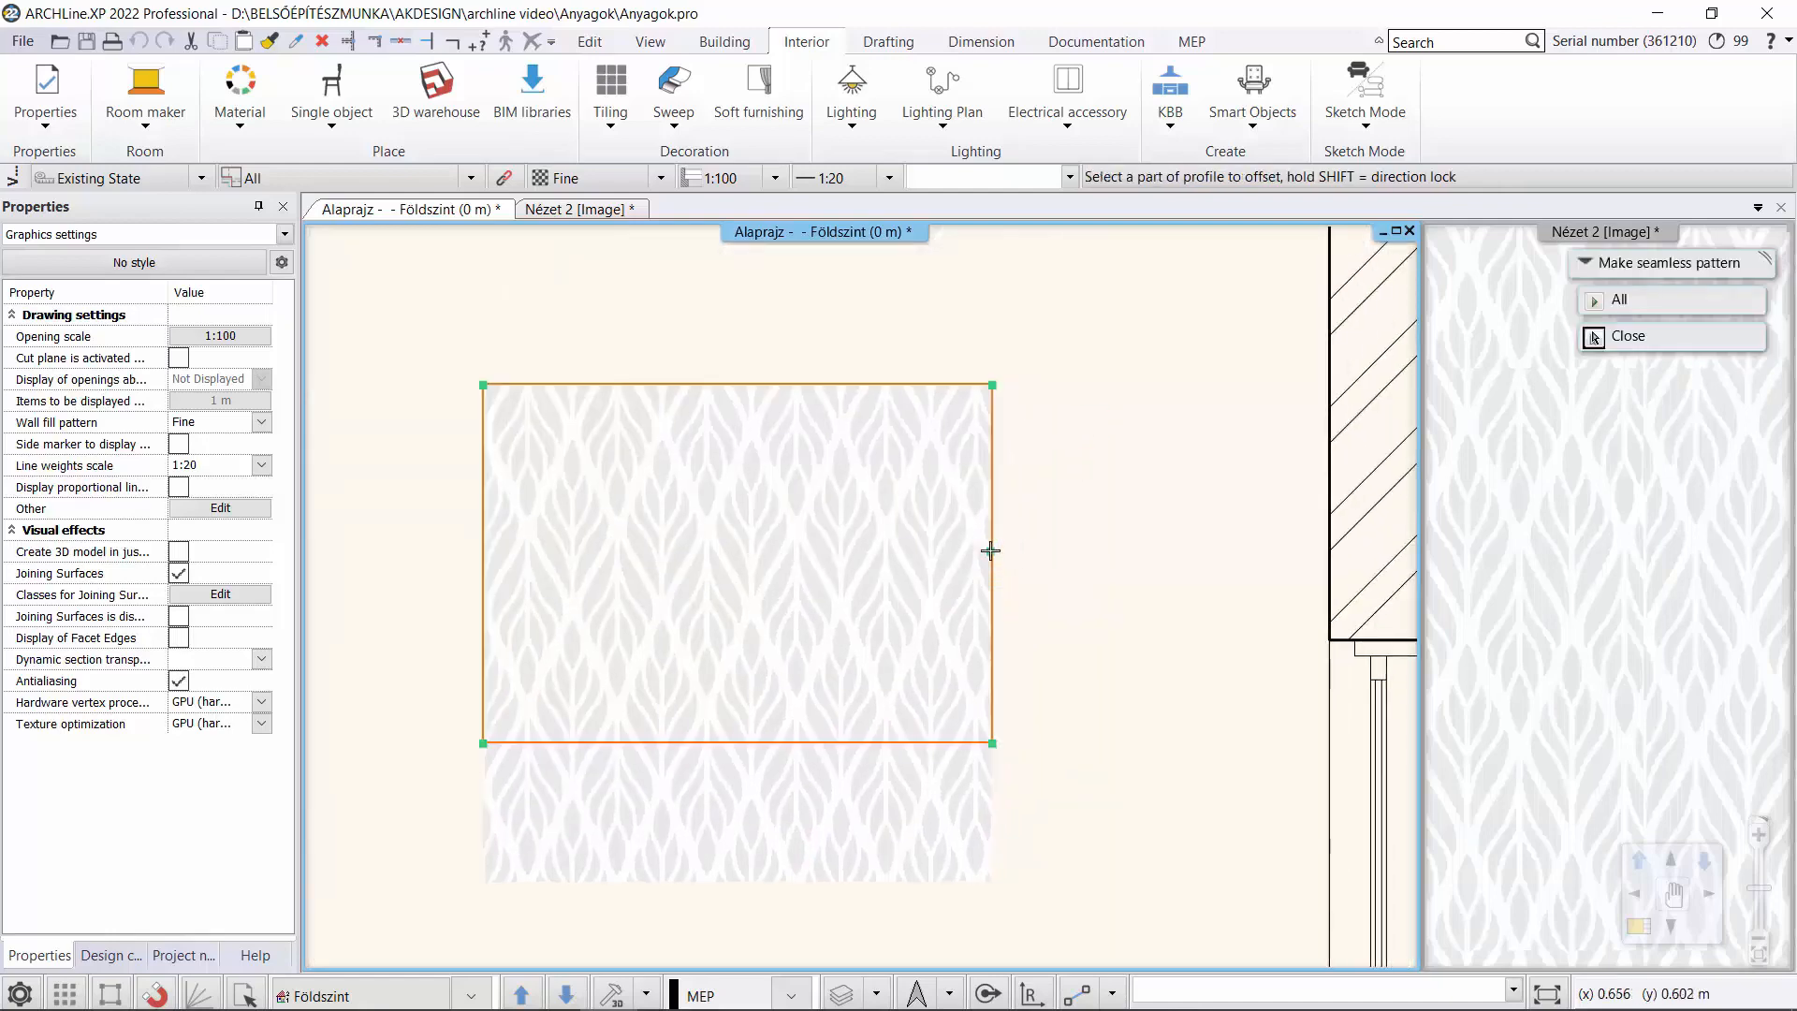
{"action": "scroll", "coordinate": [957, 542], "scroll_direction": "up", "scroll_amount": 3}
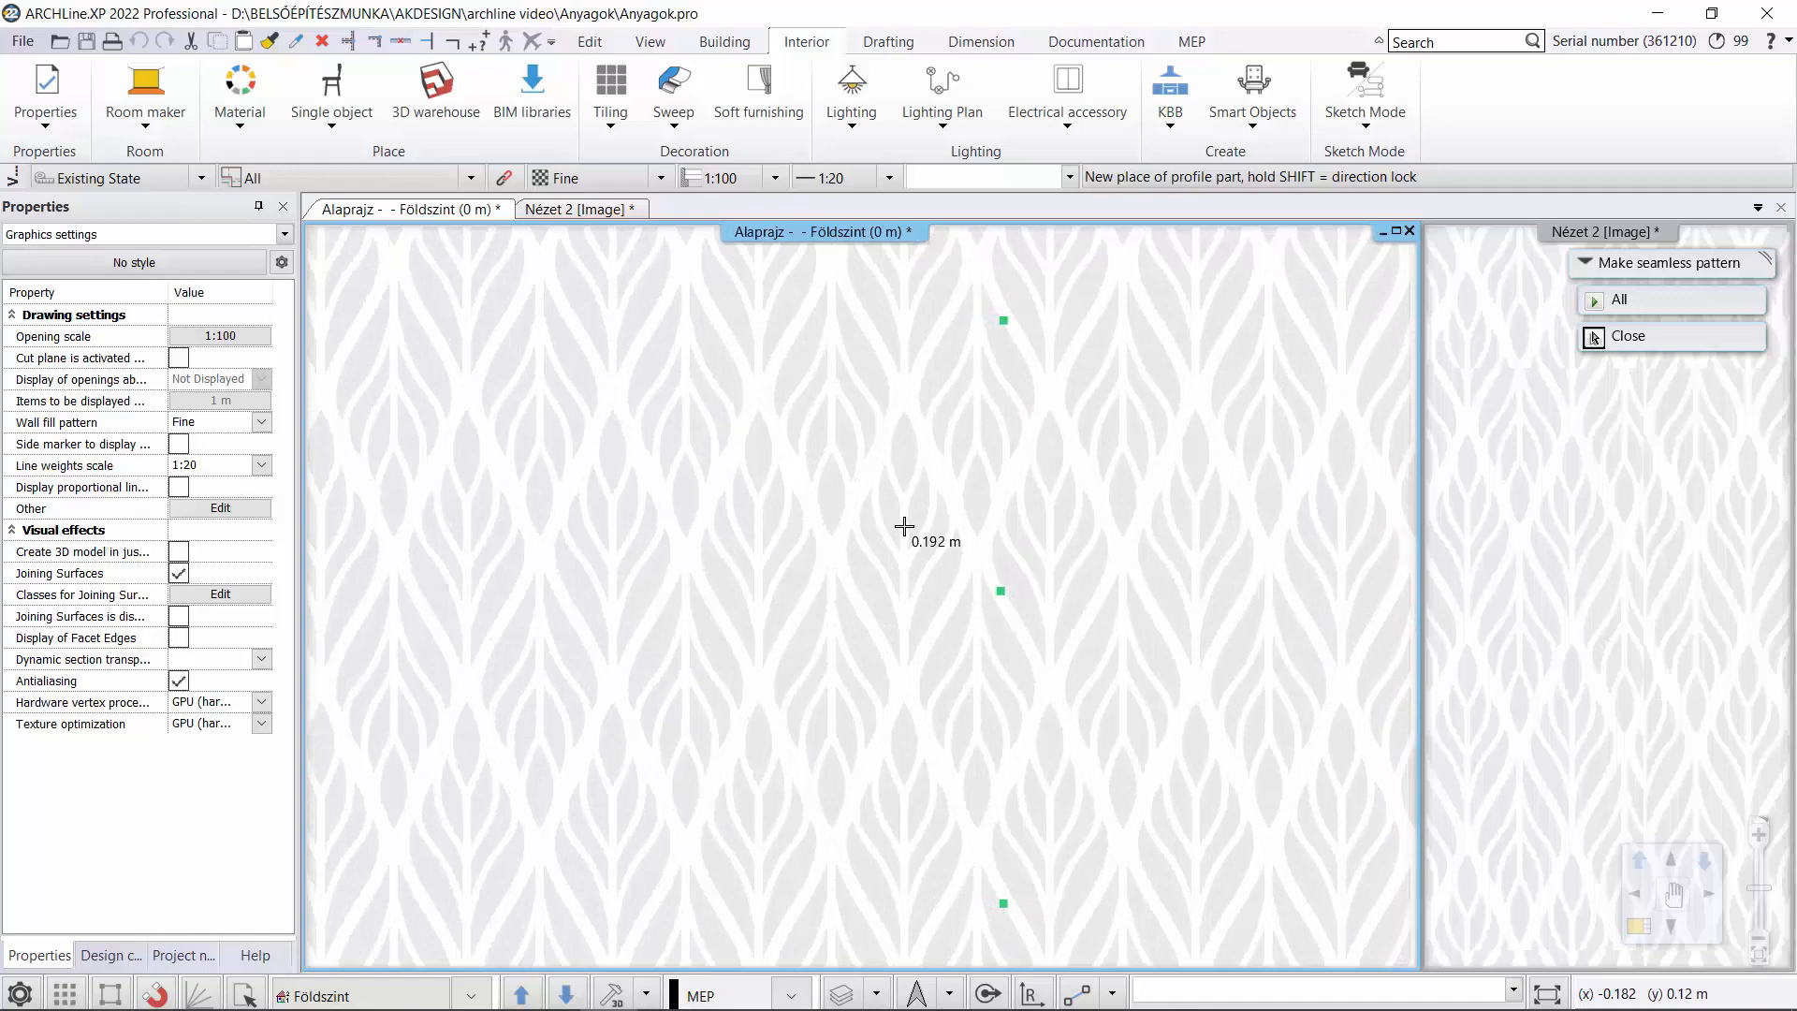
{"action": "left_click", "coordinate": [904, 526]}
{"action": "scroll", "coordinate": [867, 566], "scroll_direction": "down", "scroll_amount": 4}
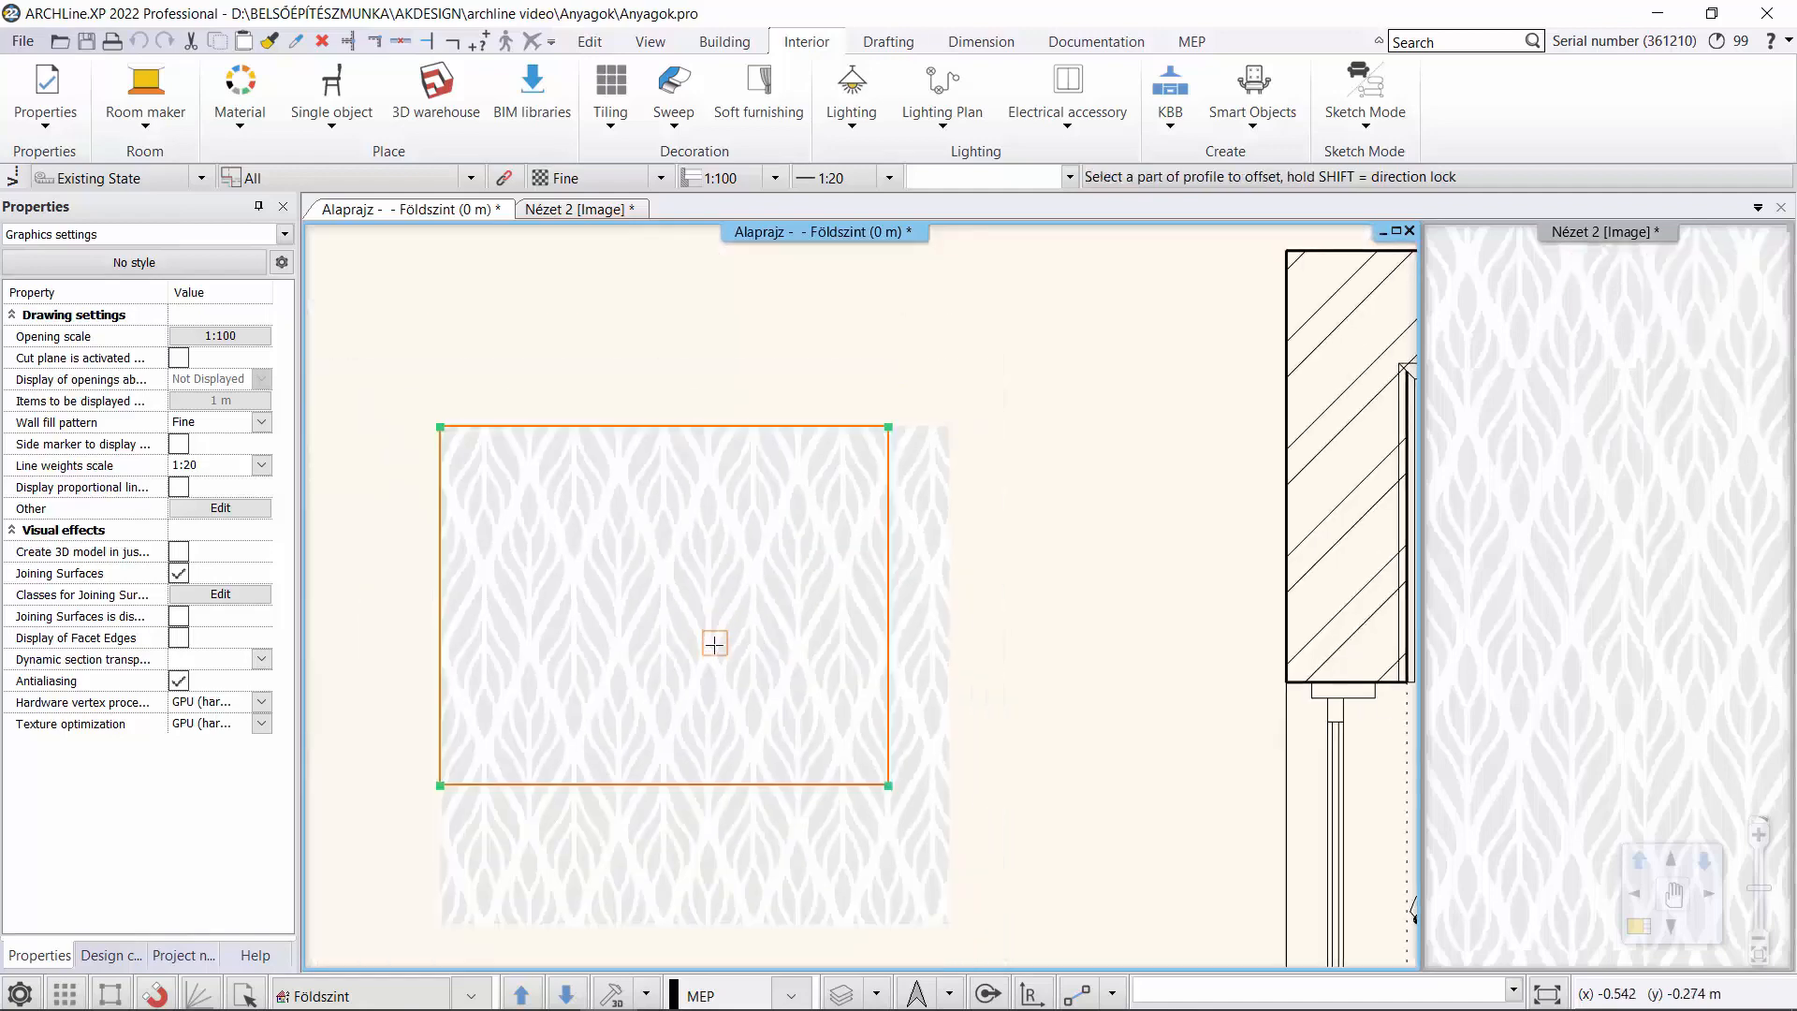
{"action": "key", "text": "Escape"}
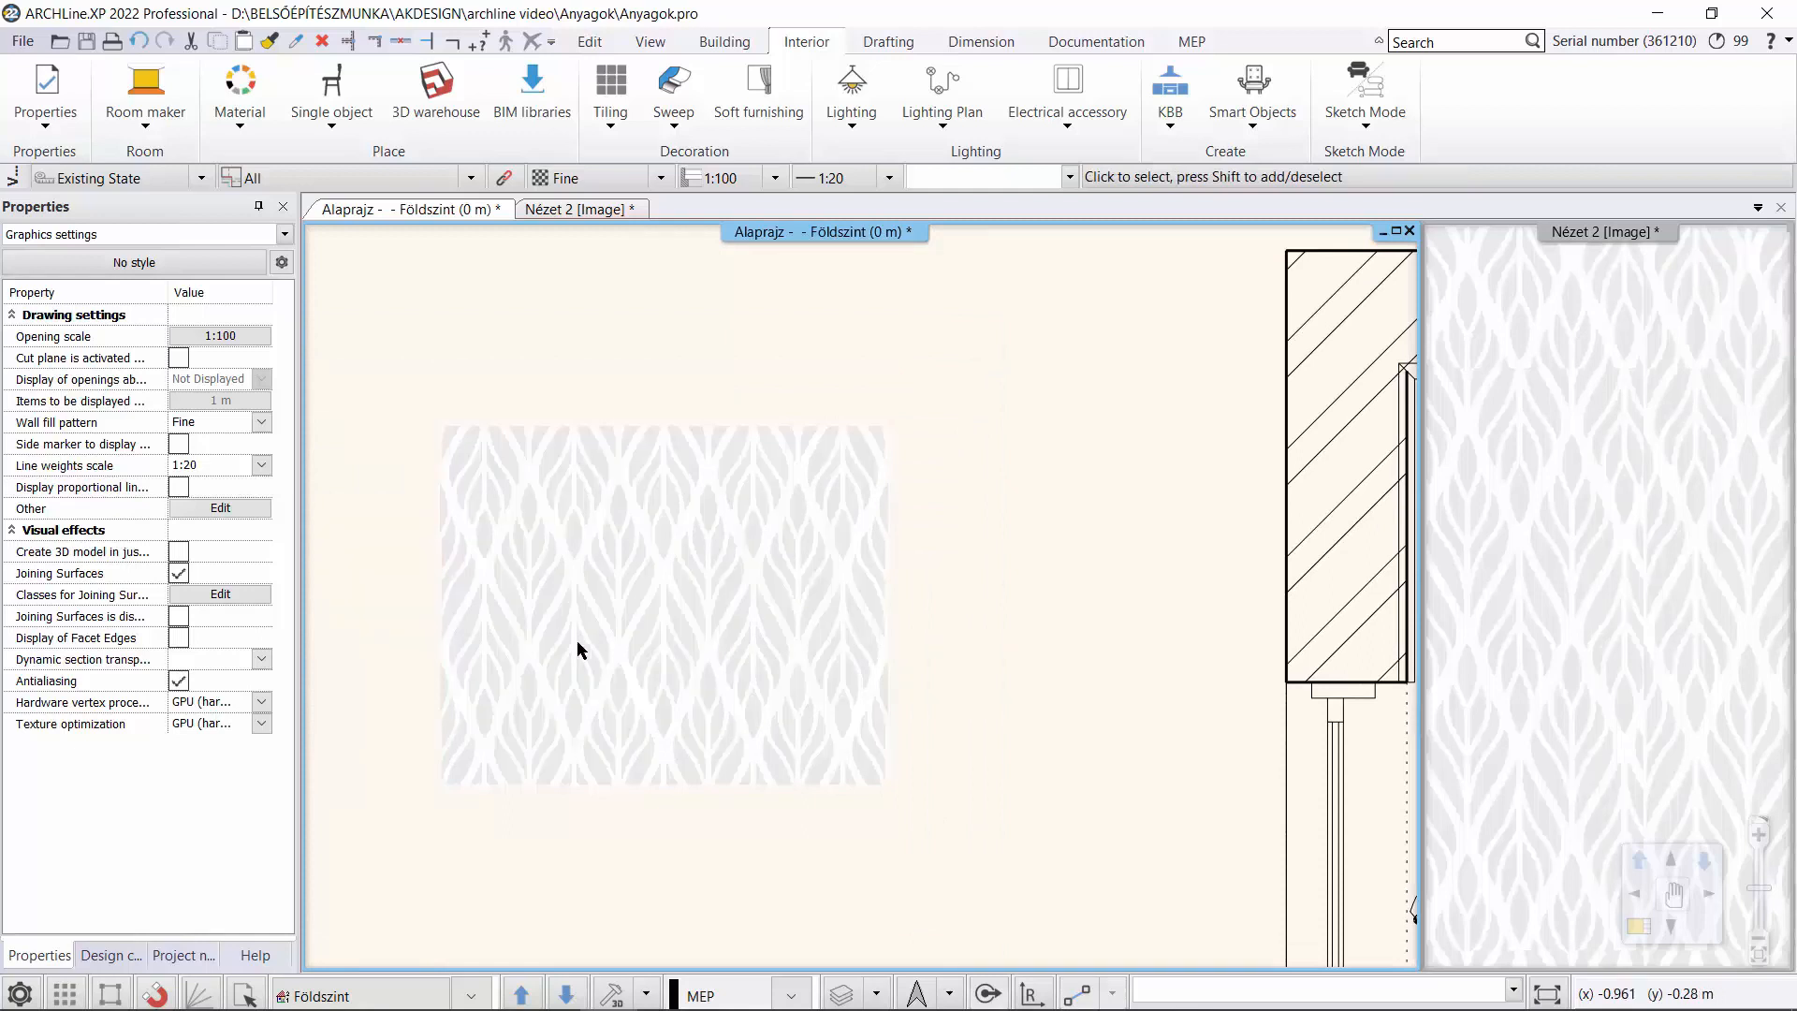
Save the trimmed leaf-pattern image as a library material named Wallpaper2 in the WALLPAPER category, sub category Other.
{"action": "left_click", "coordinate": [647, 649]}
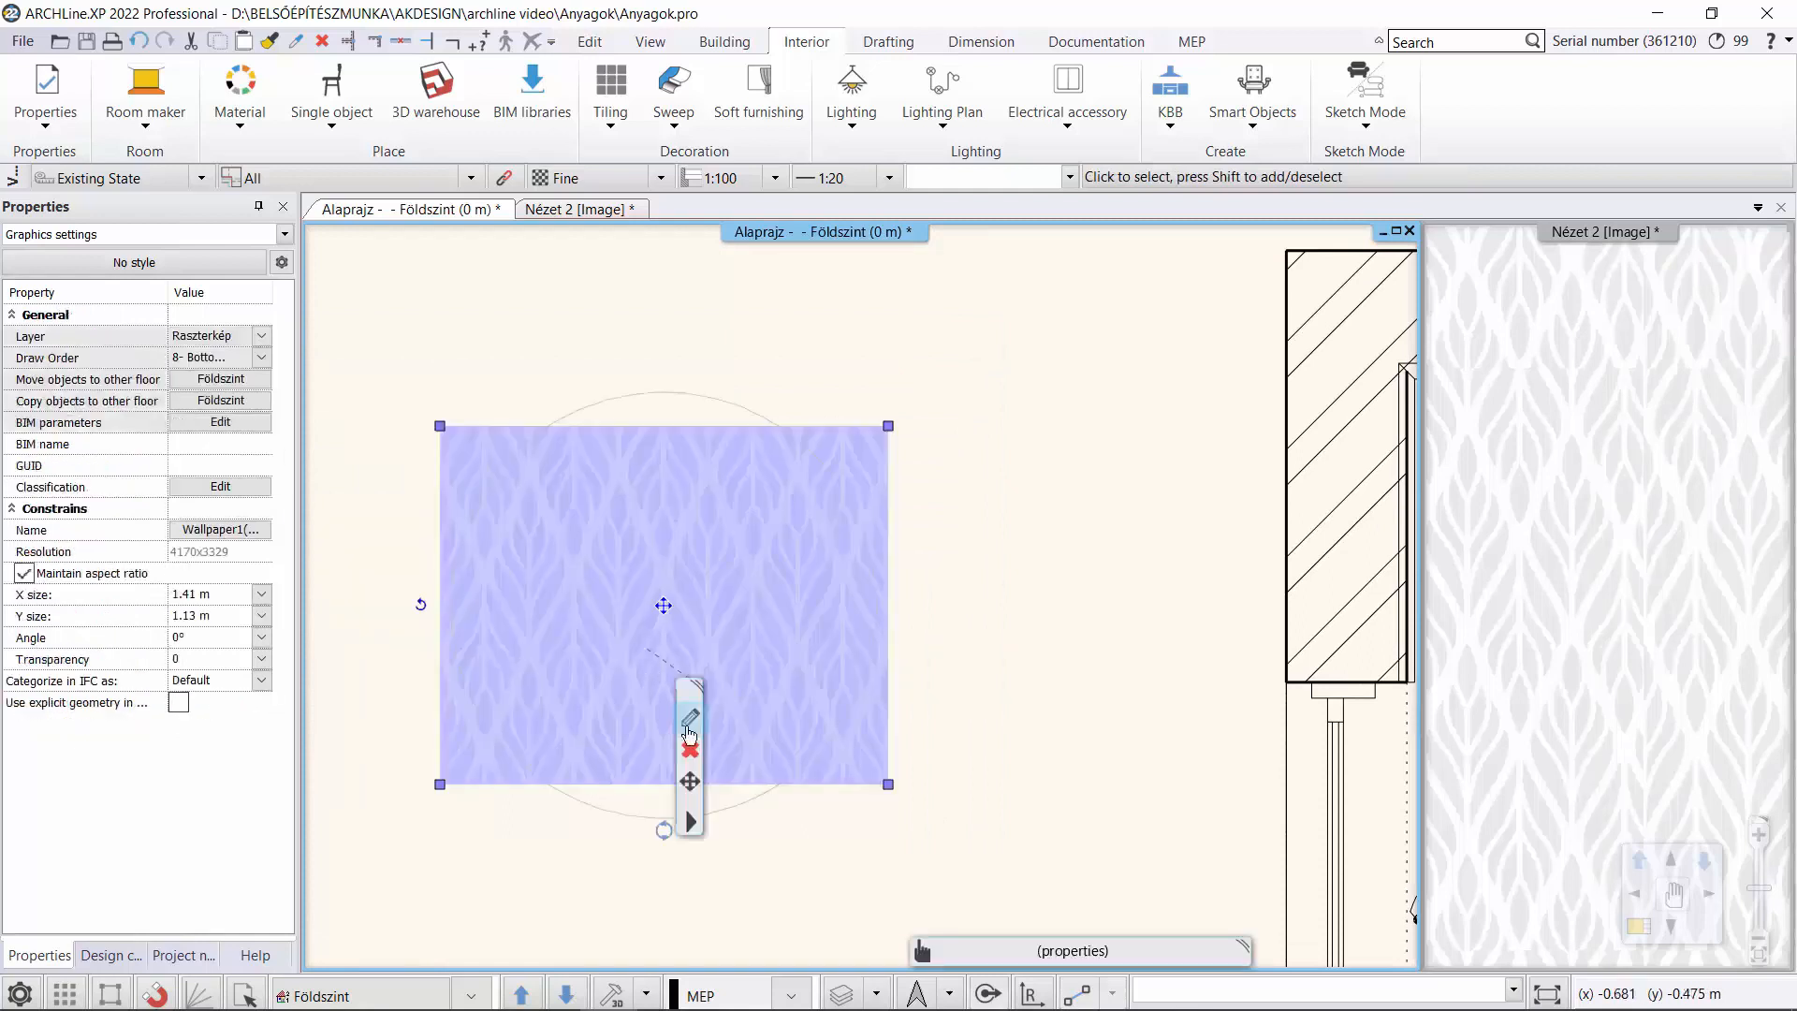
{"action": "right_click", "coordinate": [737, 836]}
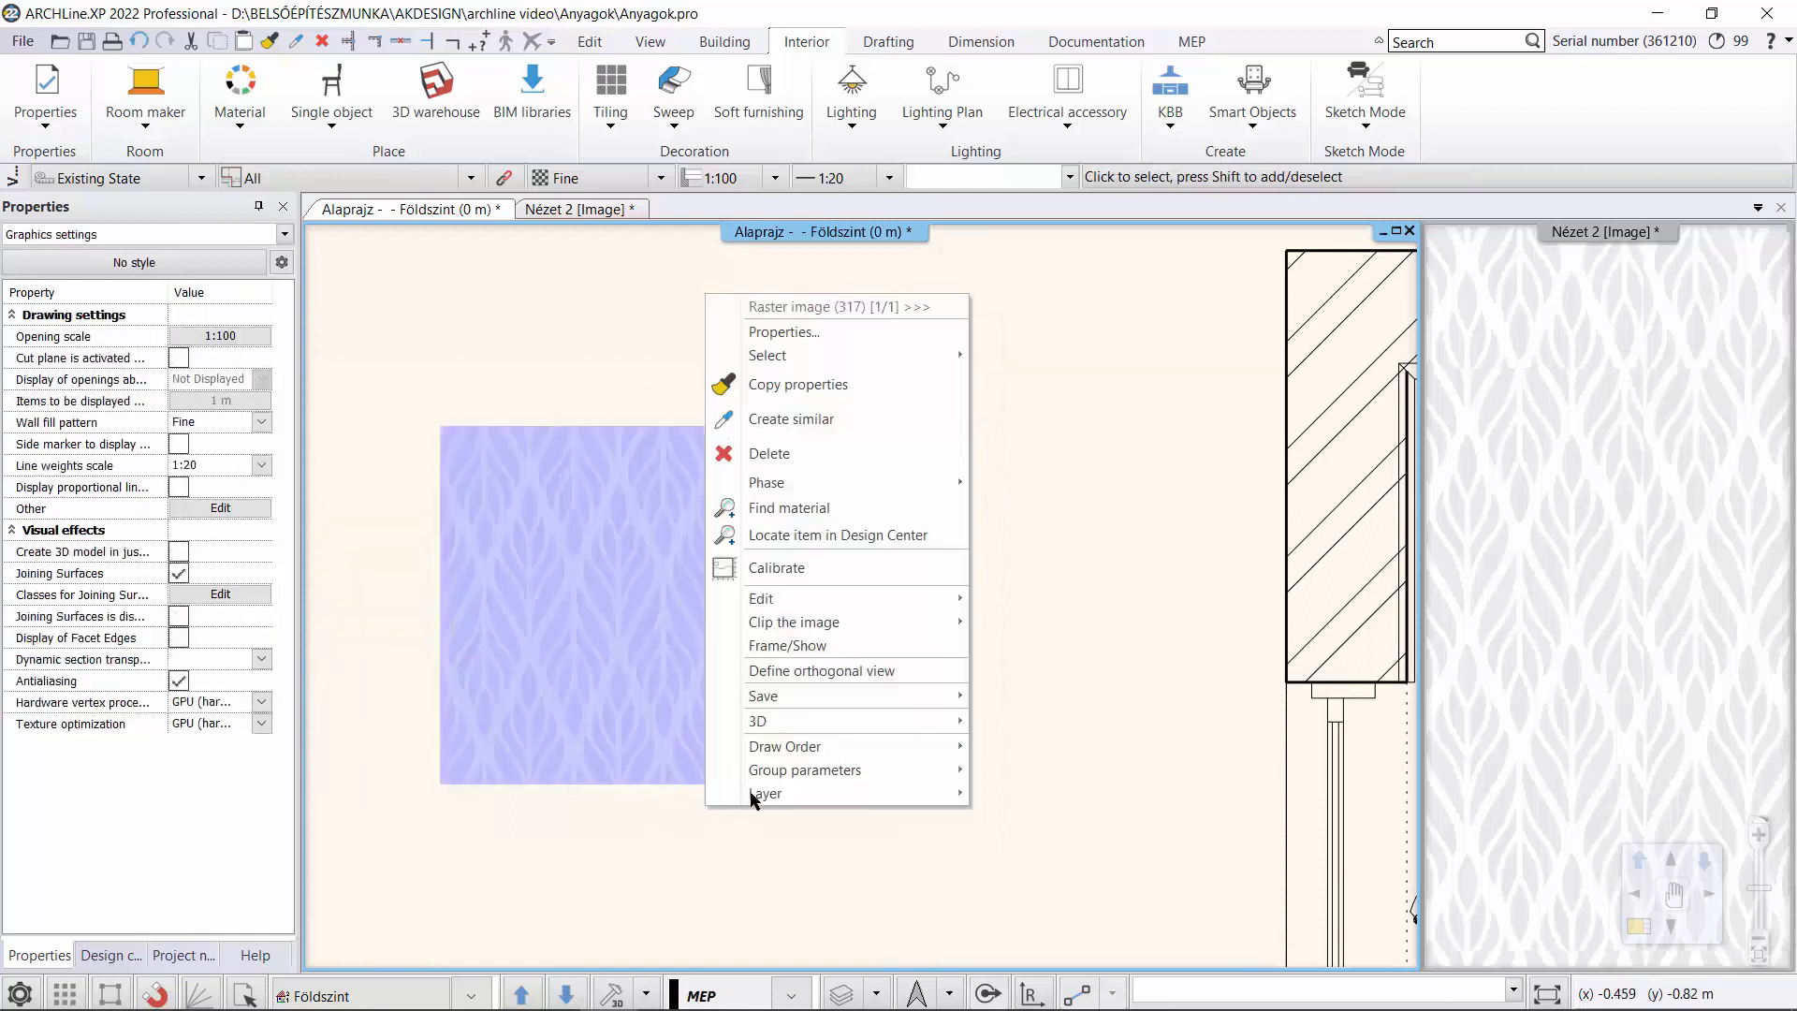
{"action": "left_click", "coordinate": [1019, 699]}
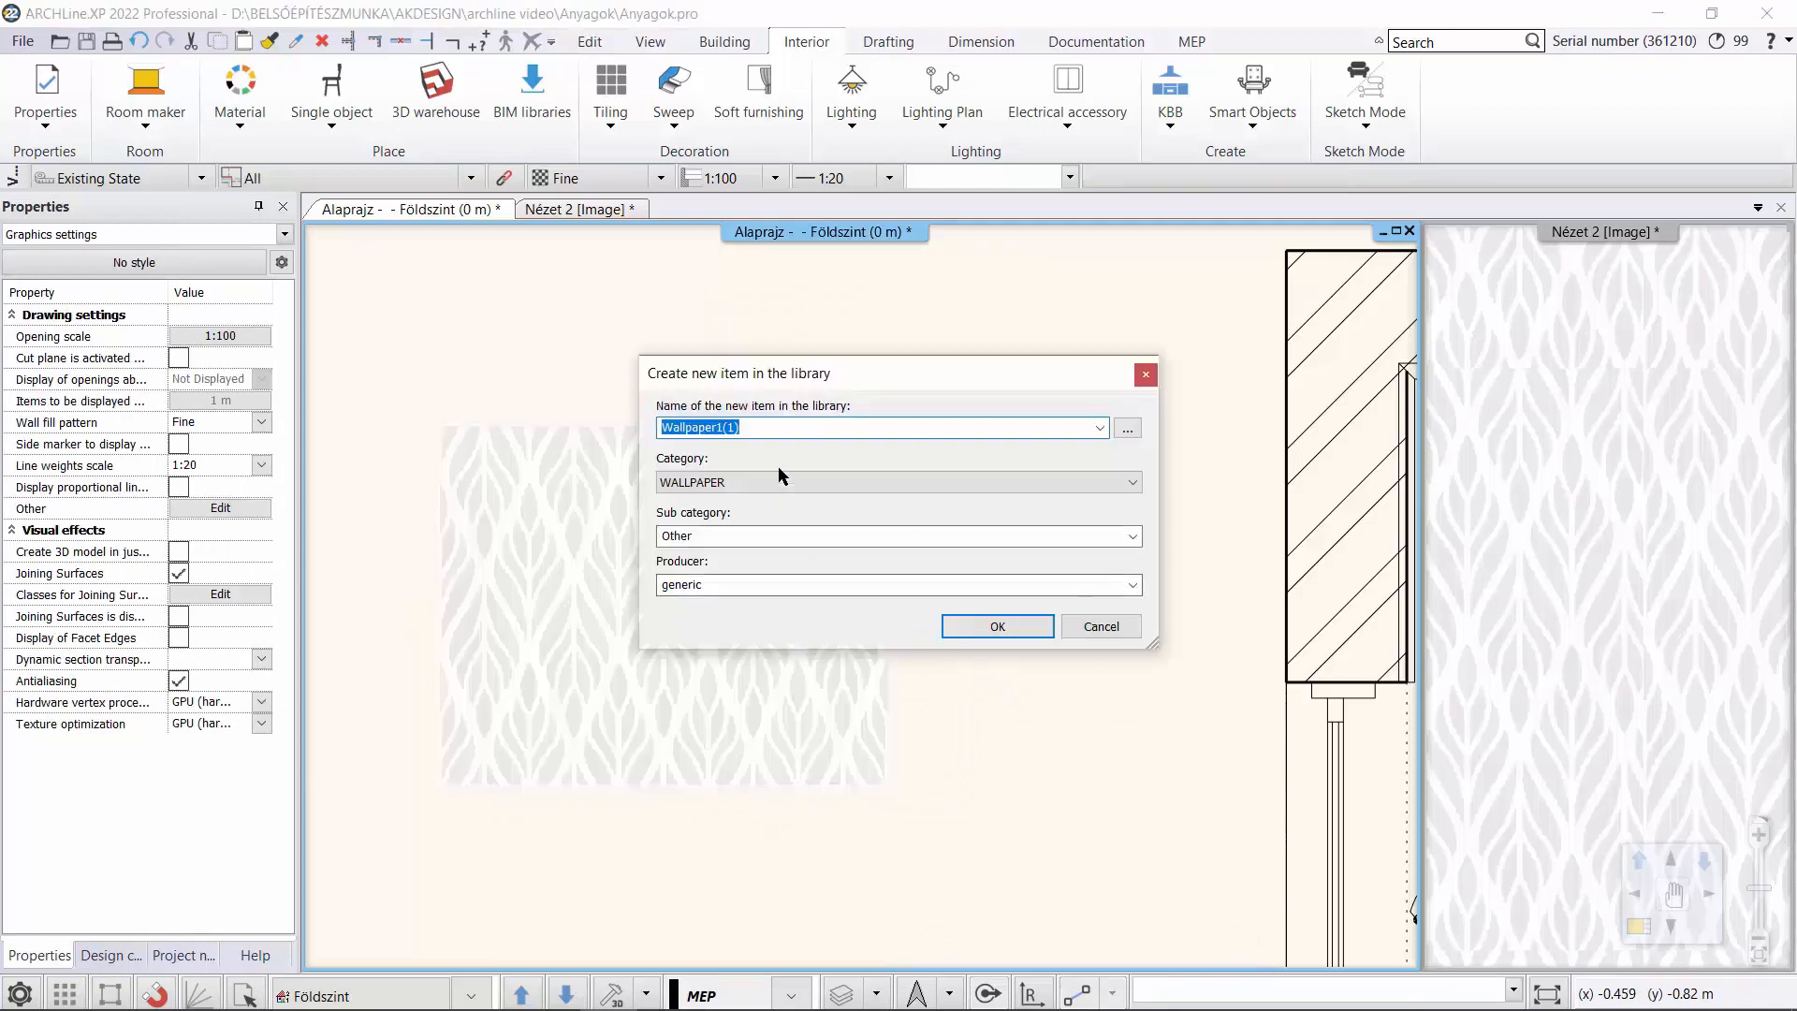
{"action": "left_click_drag", "start_coordinate": [743, 428], "coordinate": [713, 429]}
{"action": "type", "text": "2"}
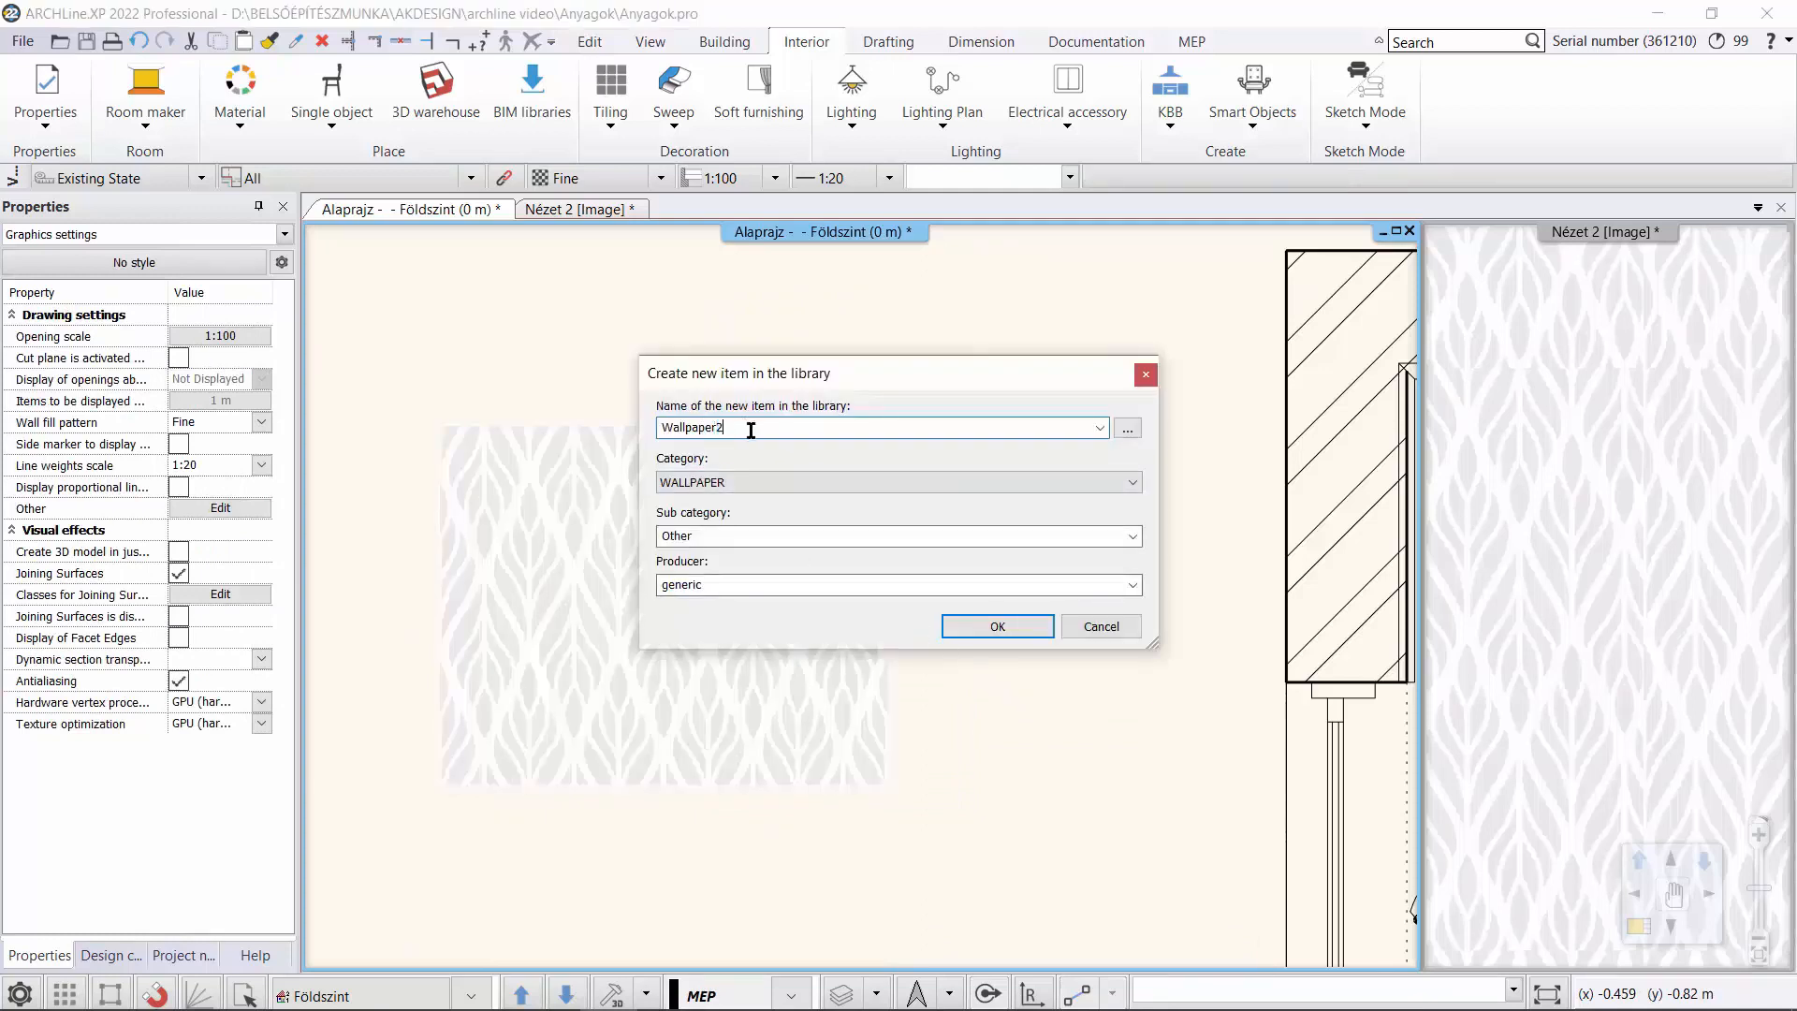
{"action": "left_click", "coordinate": [962, 627]}
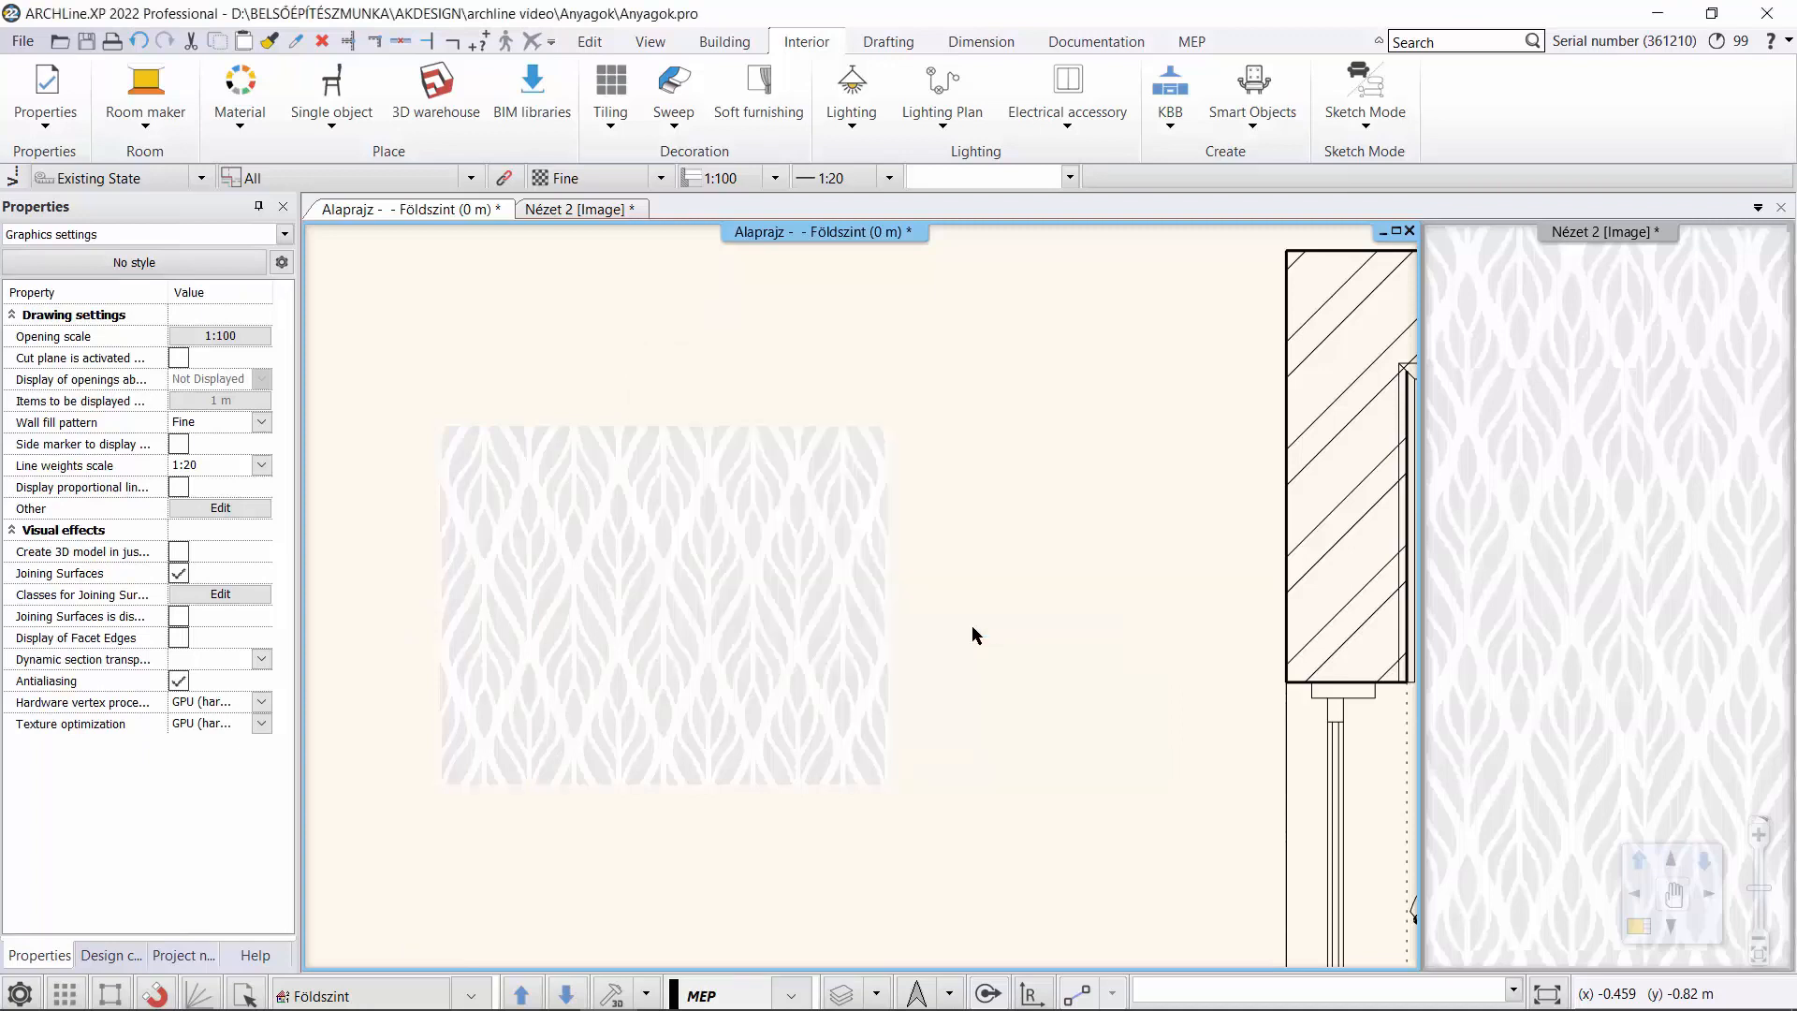
Set the Wallpaper2 material's texture width to 0.7 m and accept the material's properties.
{"action": "left_click_drag", "start_coordinate": [1665, 337], "coordinate": [1675, 513]}
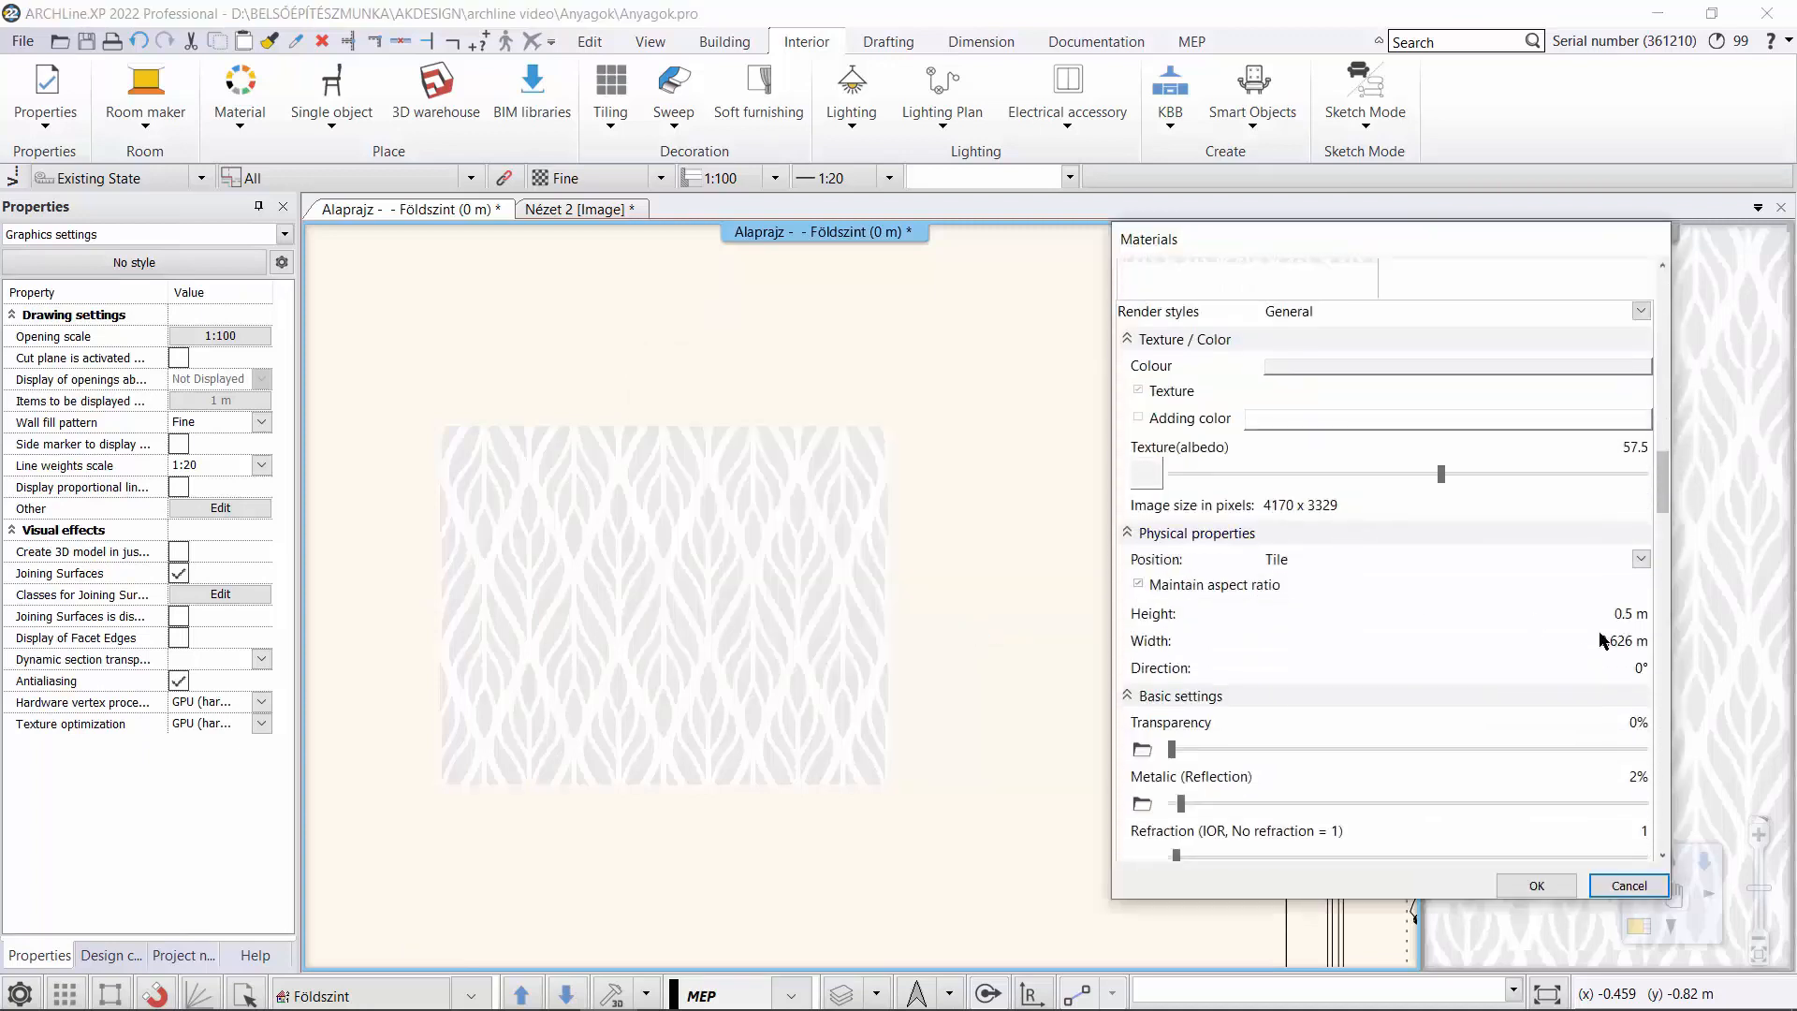
{"action": "left_click", "coordinate": [1632, 642]}
{"action": "left_click_drag", "start_coordinate": [1633, 642], "coordinate": [1615, 646]}
{"action": "left_click", "coordinate": [1482, 737]}
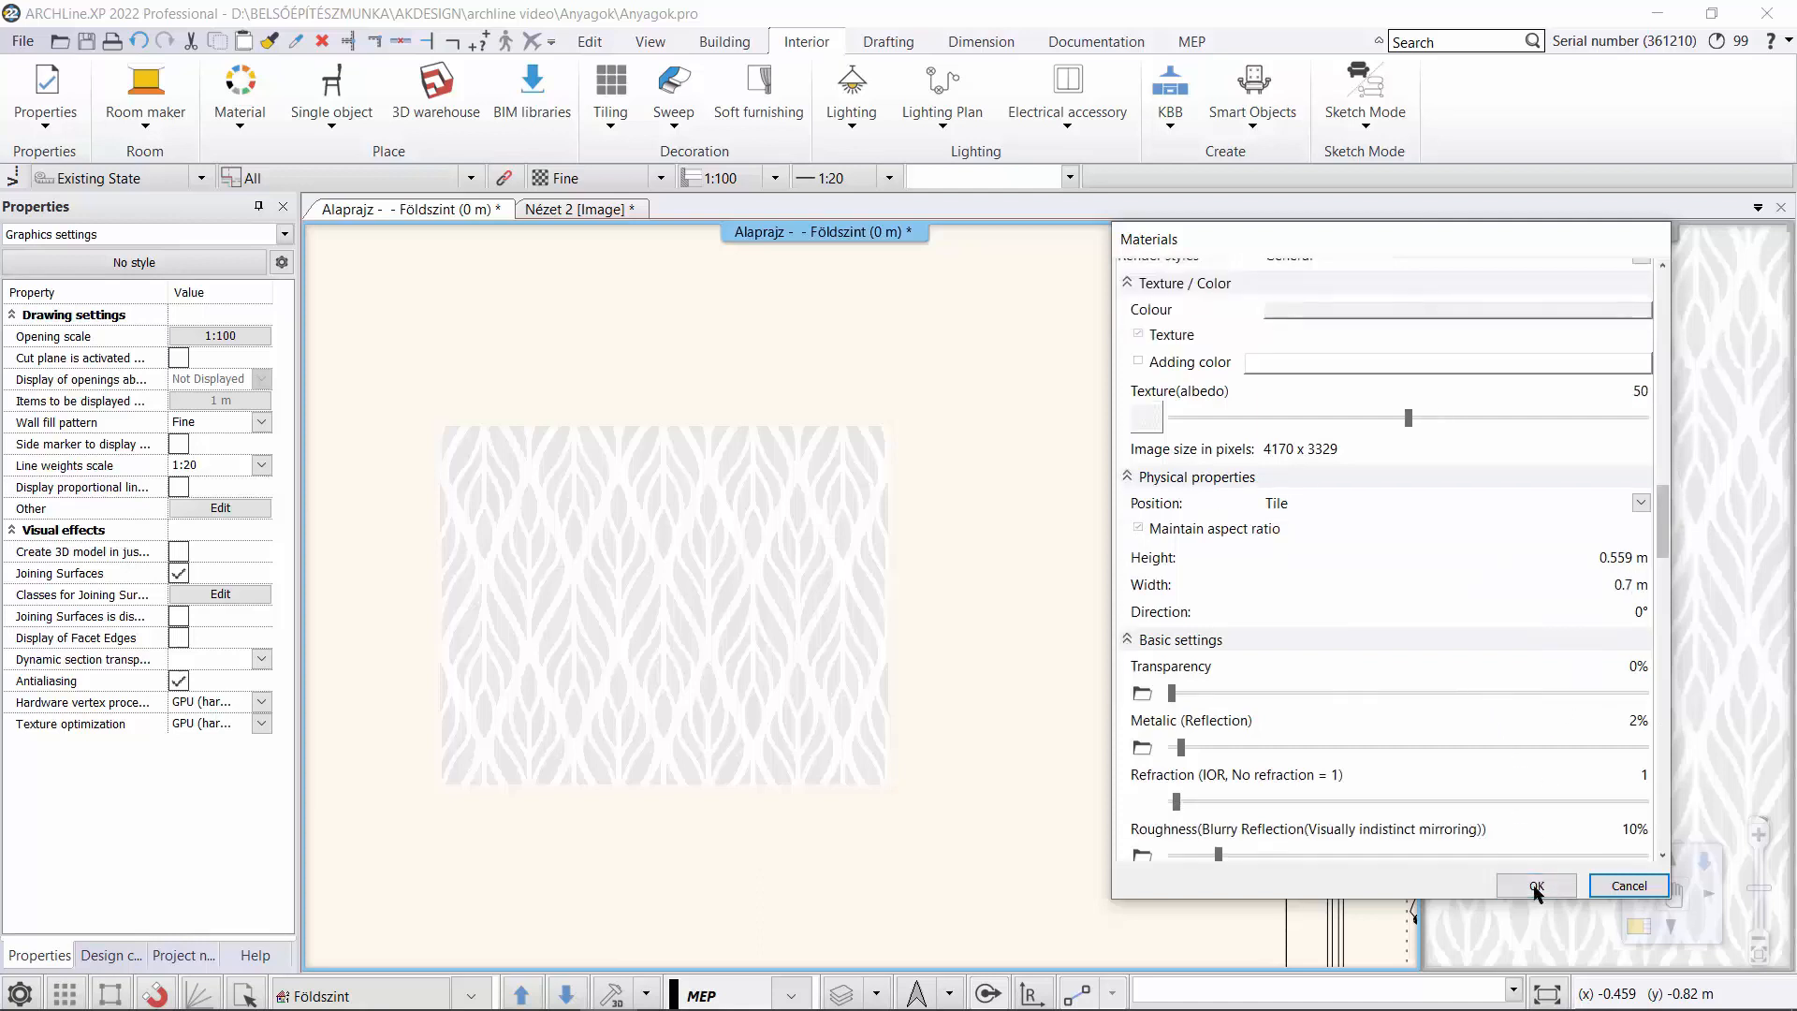
{"action": "left_click", "coordinate": [1536, 886]}
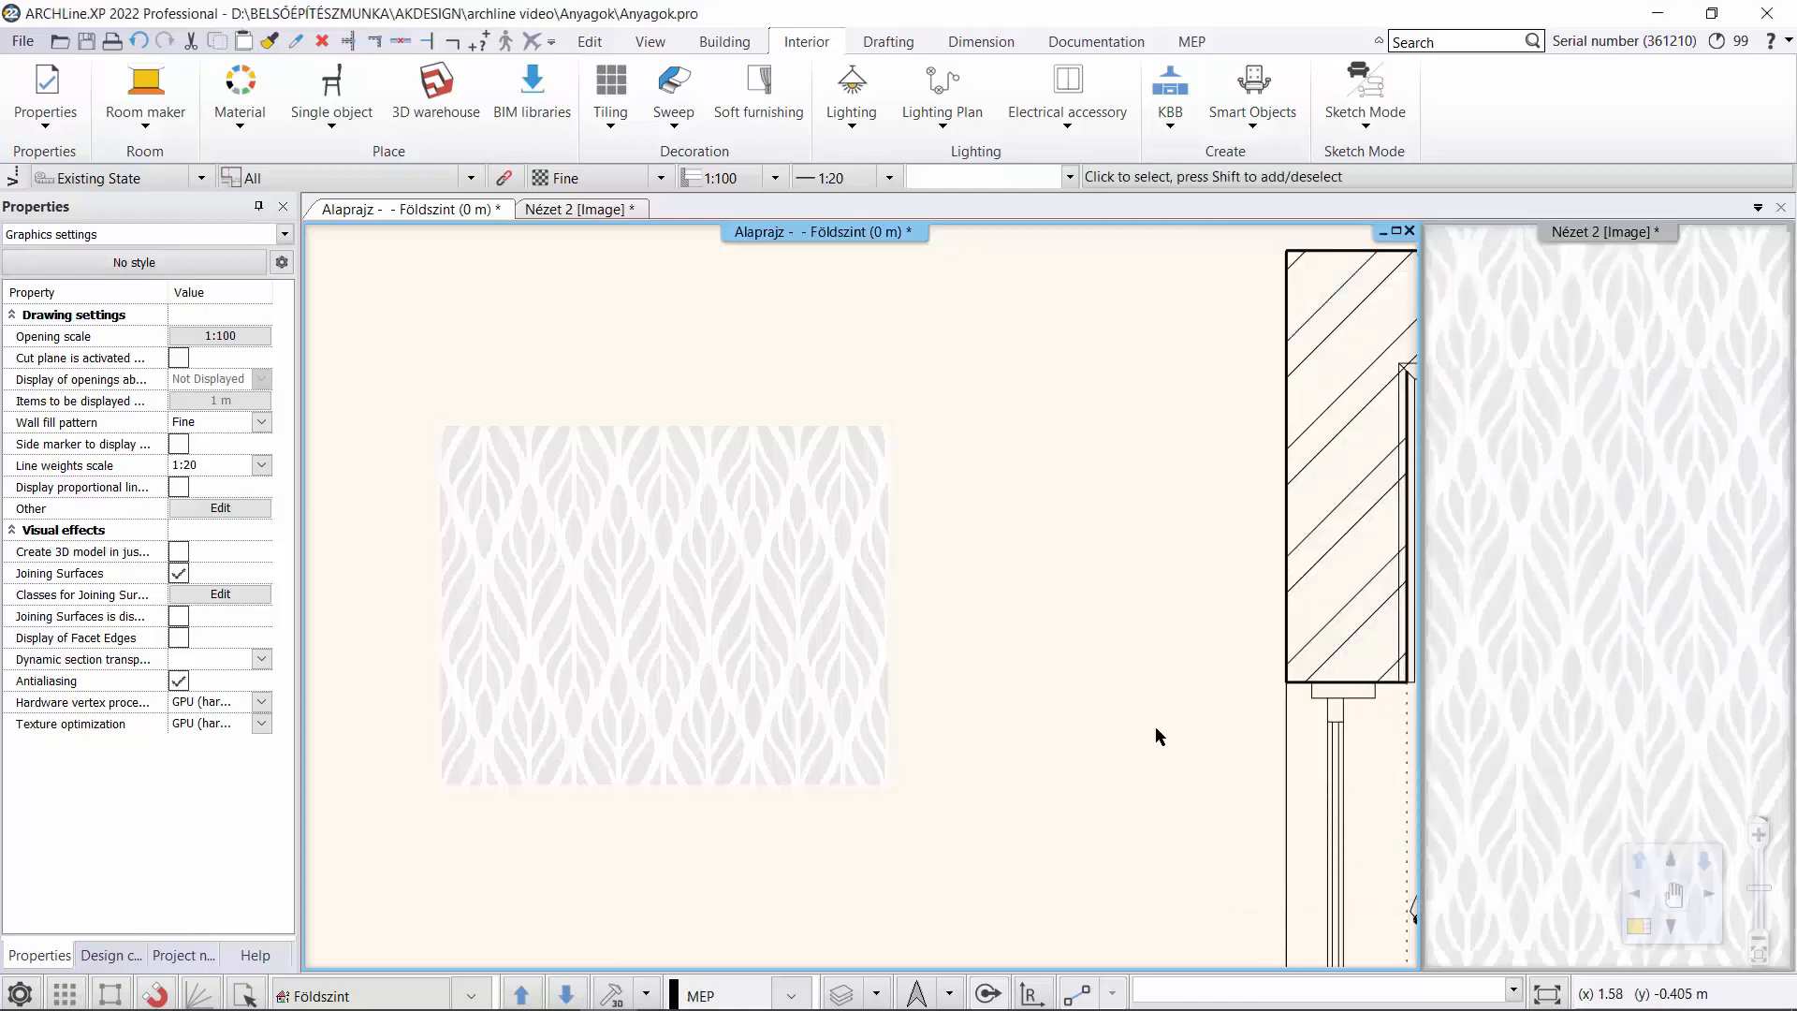
Apply the Wallpaper2 material from the WALLPAPER, Other library group to the back wall in the Nézet 2 view.
{"action": "left_click", "coordinate": [110, 954]}
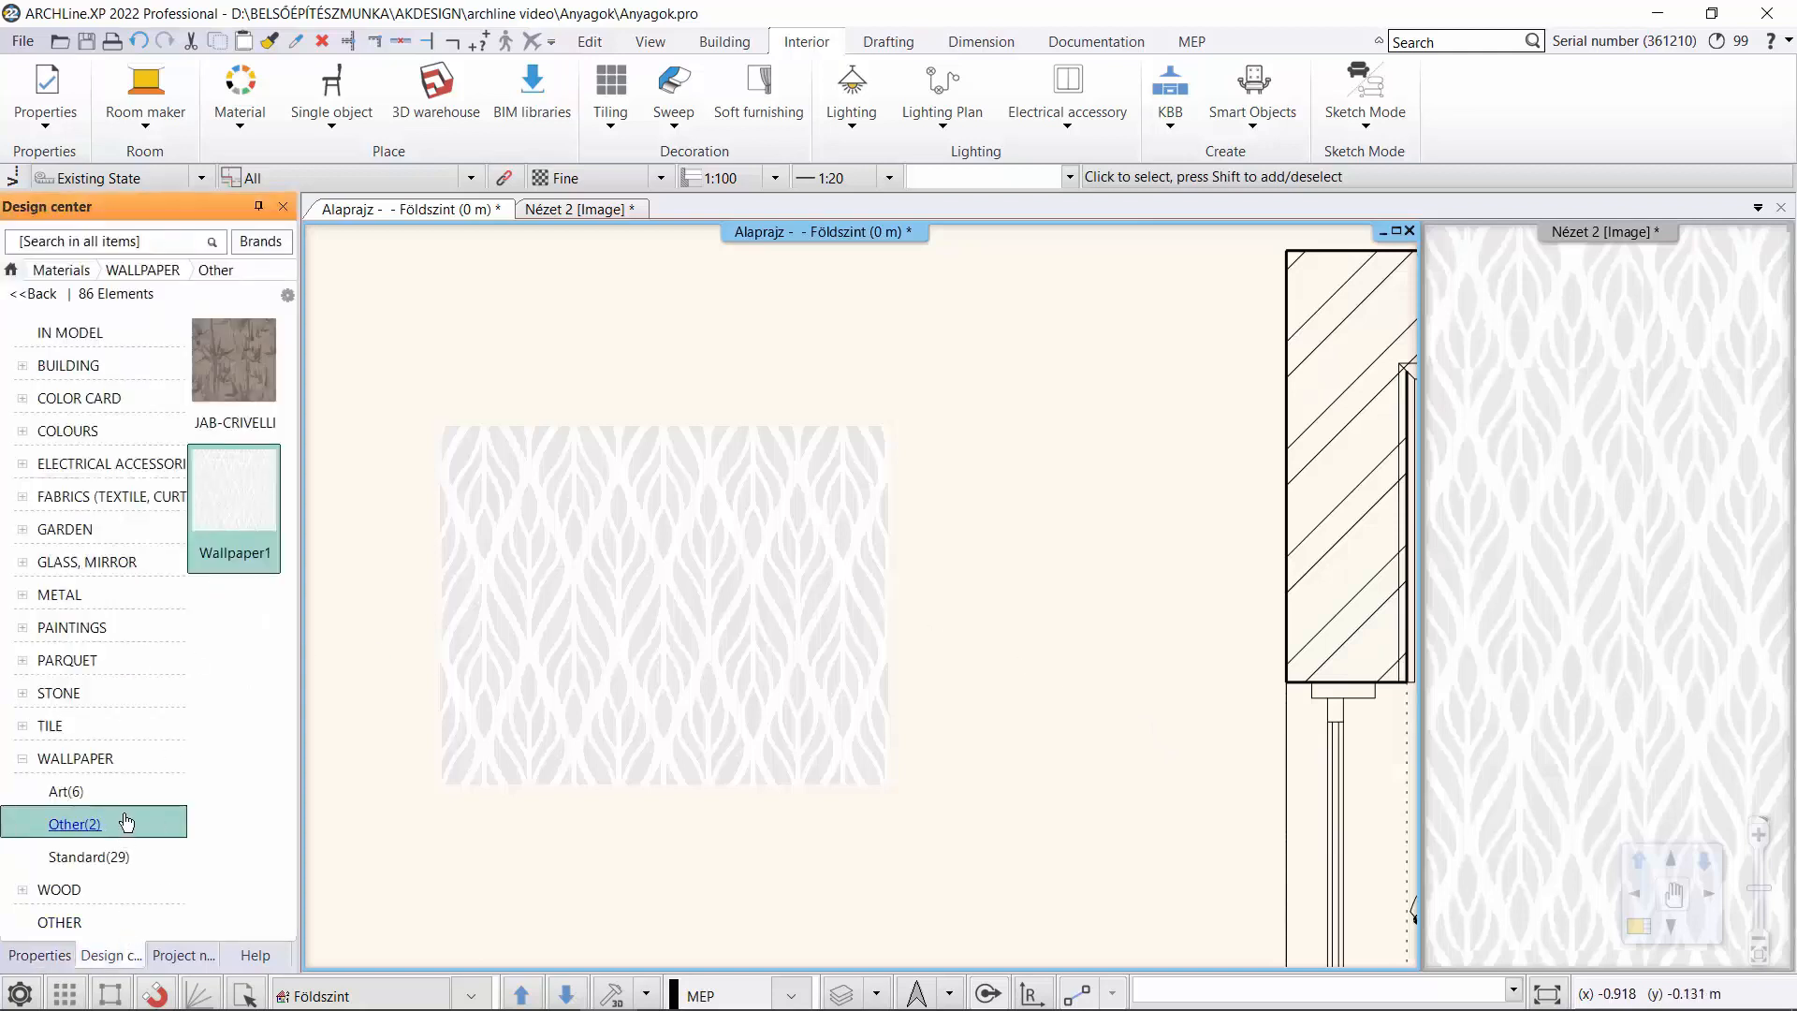
{"action": "left_click", "coordinate": [583, 211]}
{"action": "left_click", "coordinate": [240, 621]}
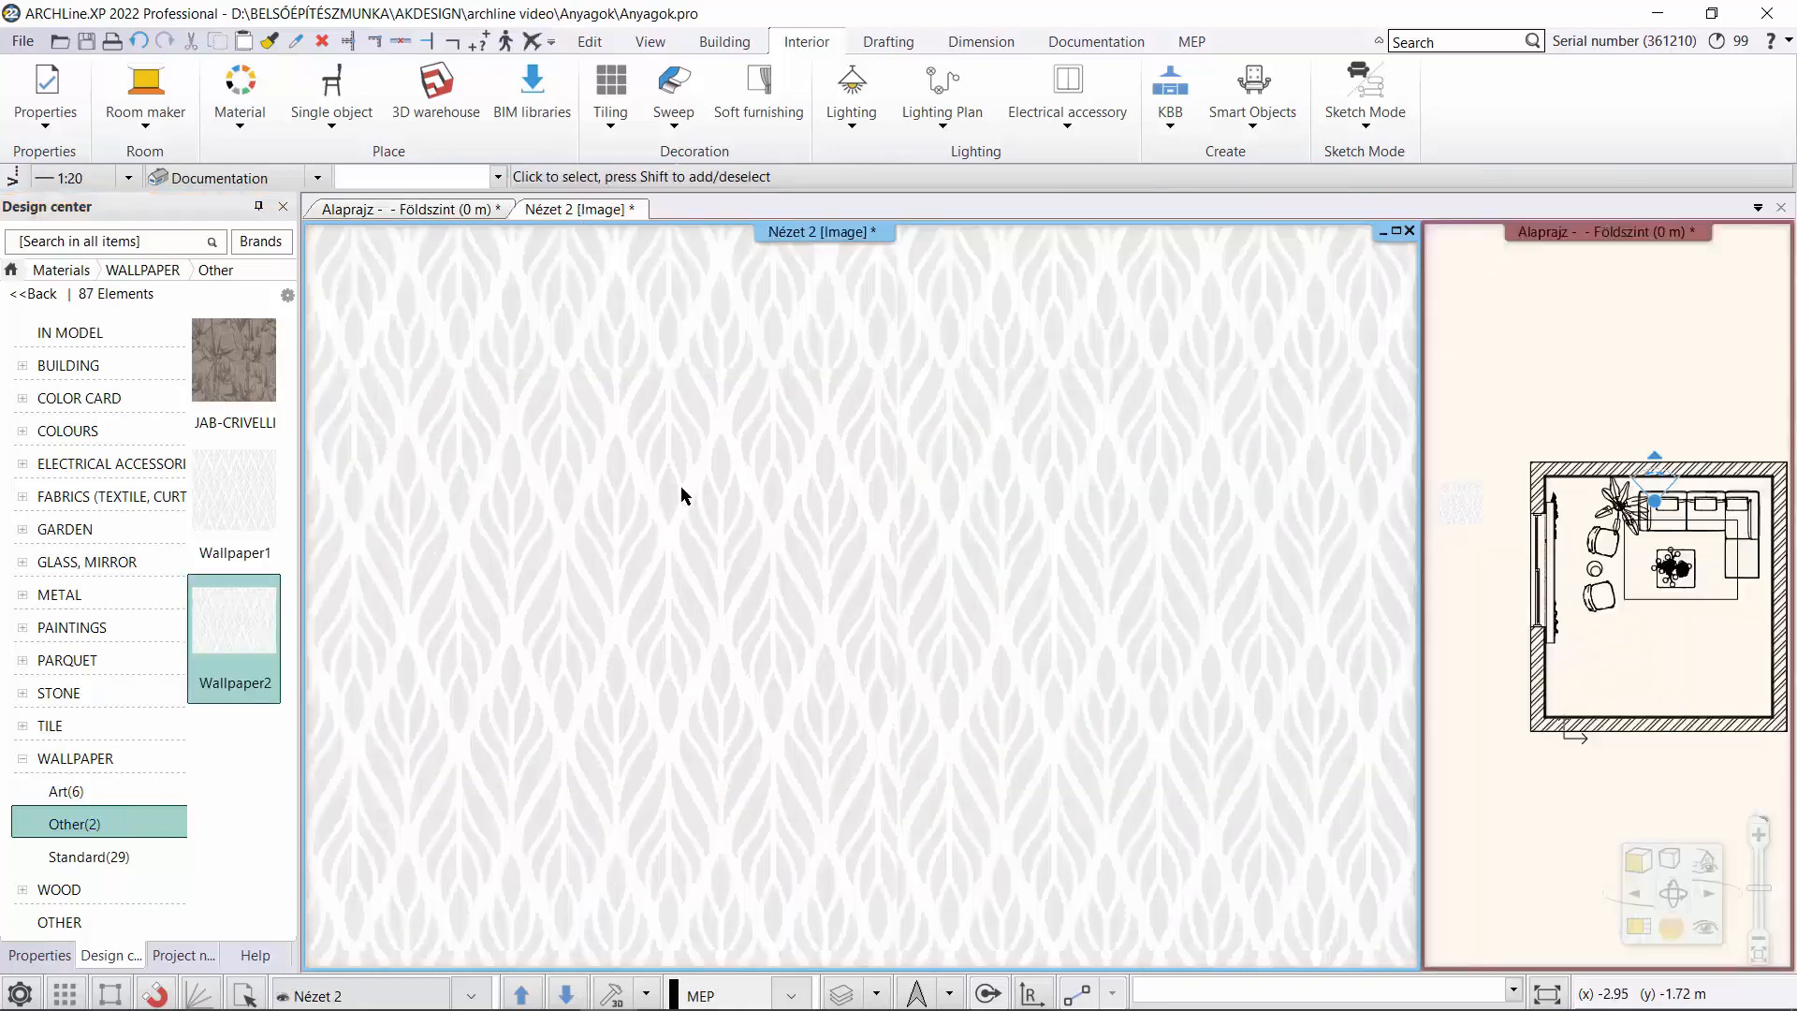
{"action": "left_click_drag", "start_coordinate": [234, 622], "coordinate": [656, 597]}
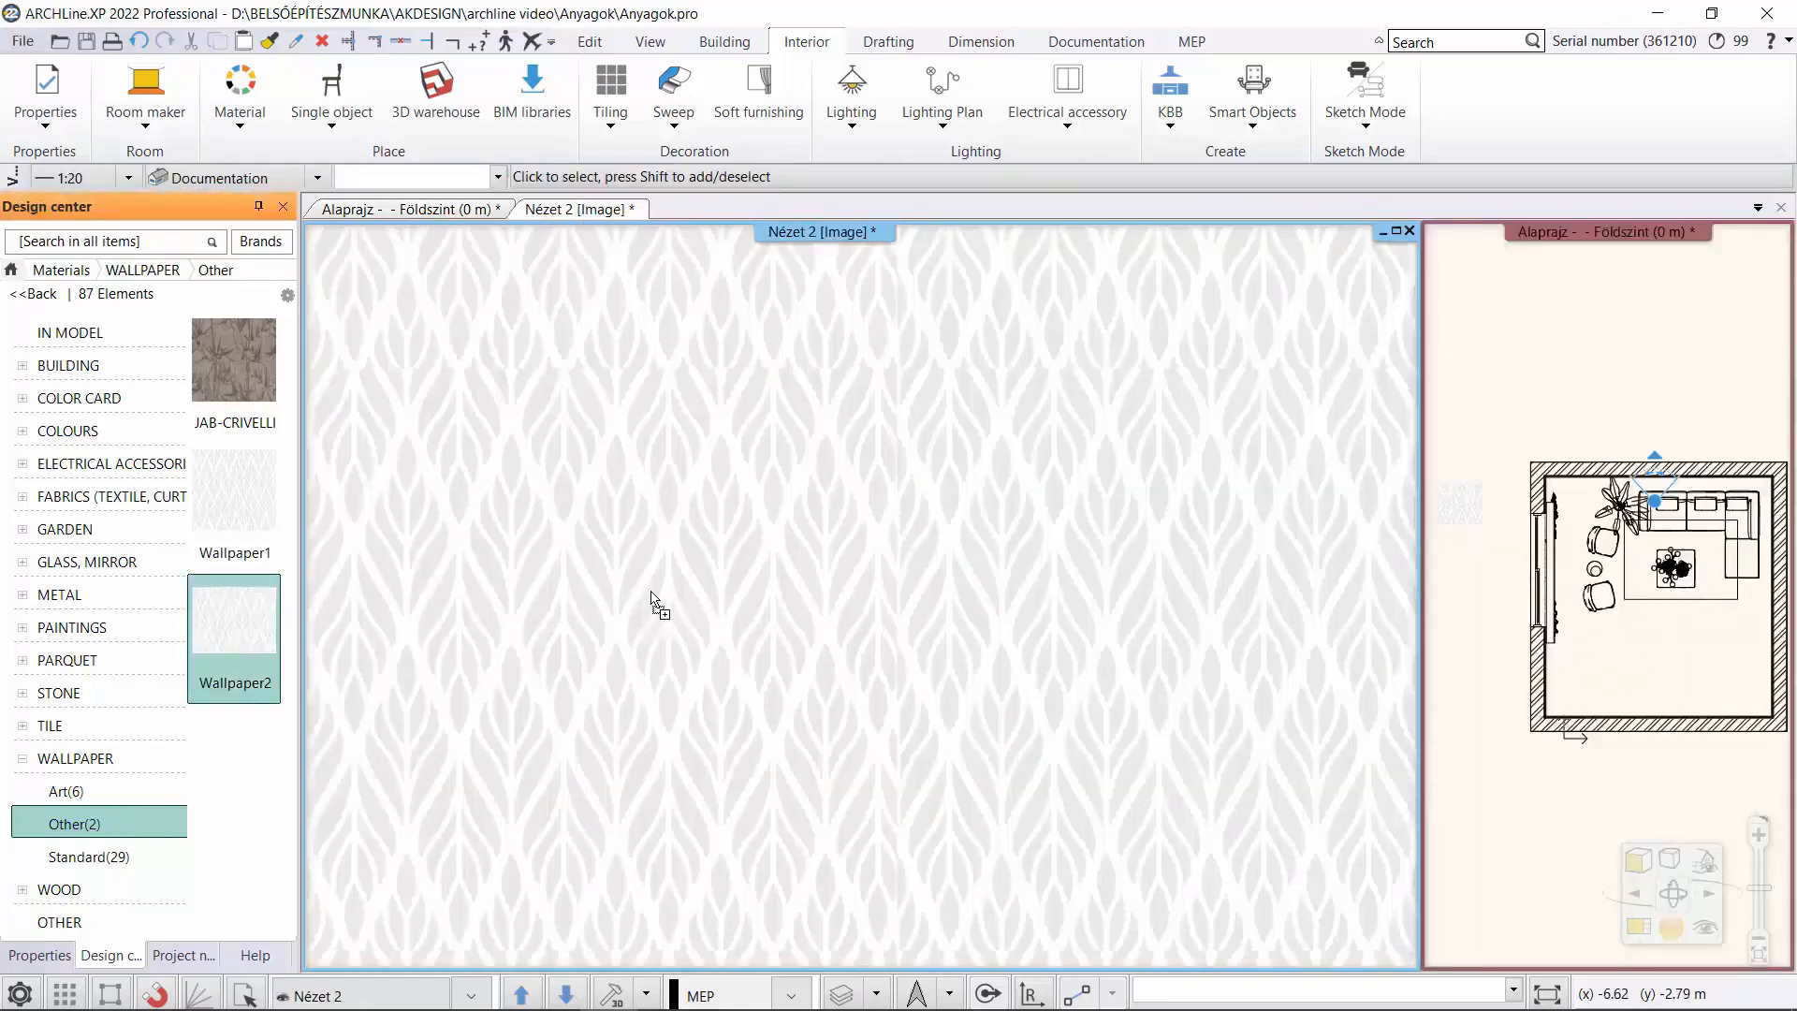
{"action": "left_click", "coordinate": [721, 606]}
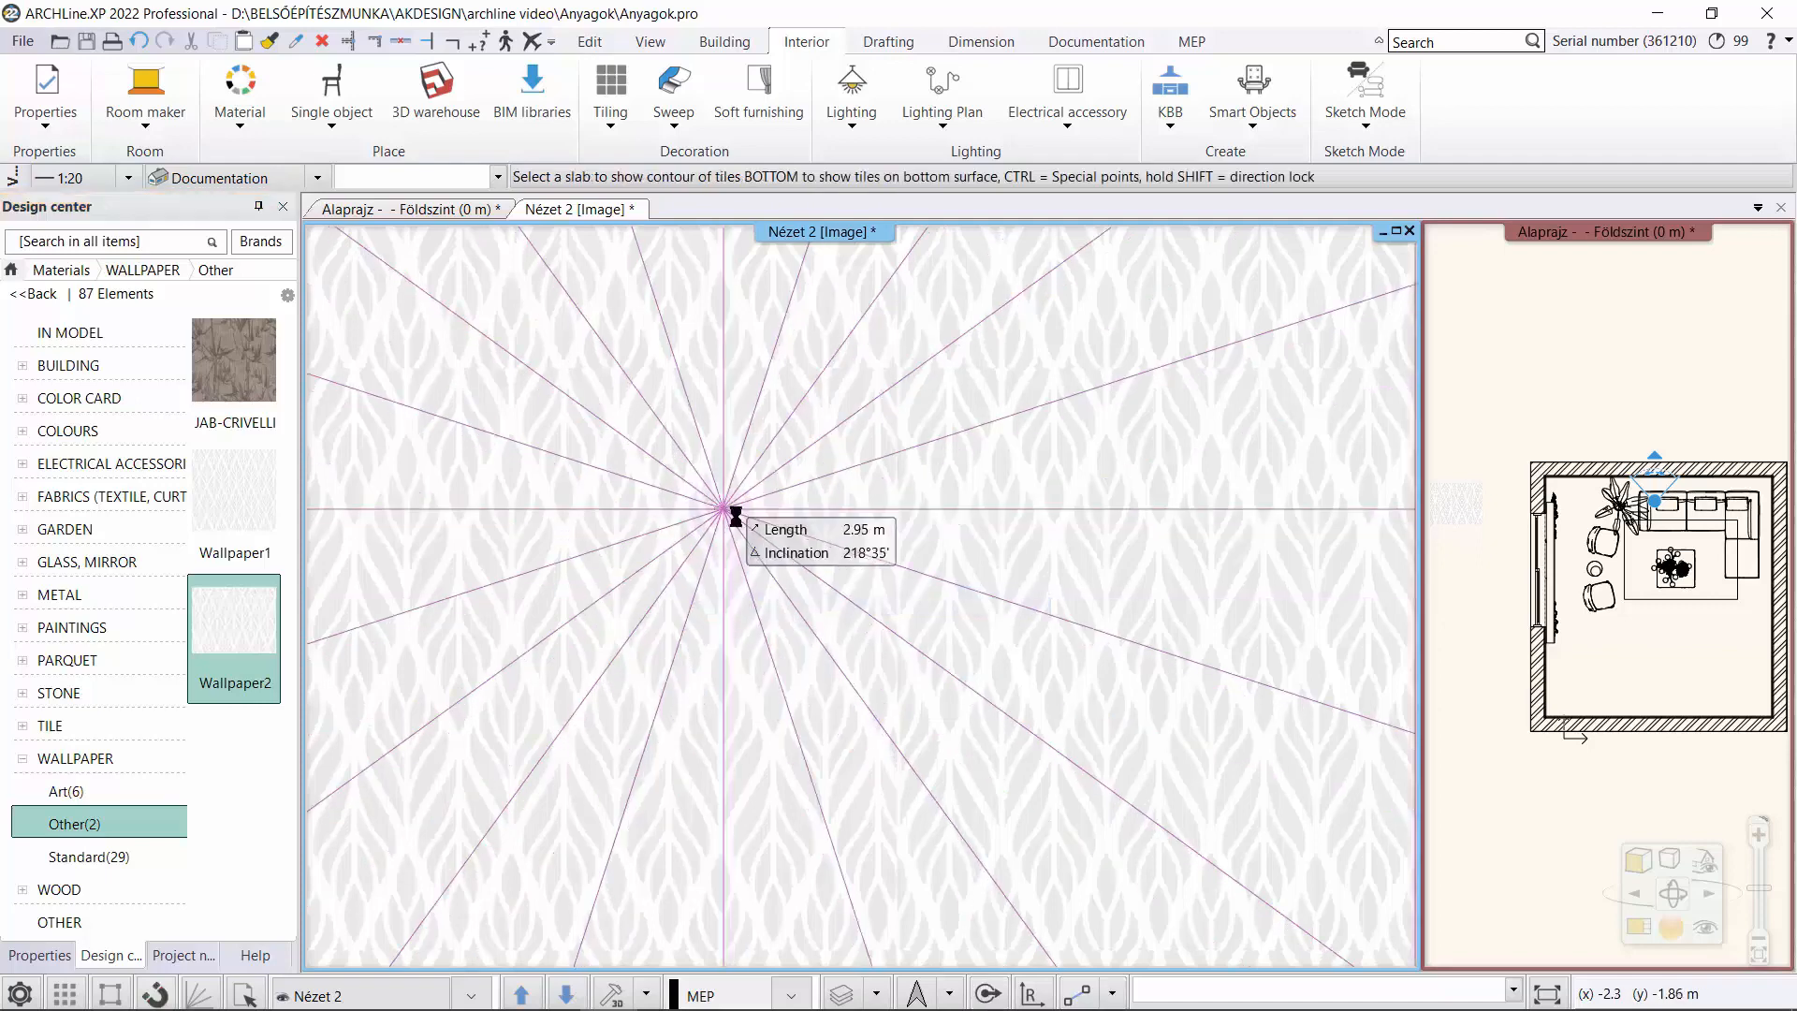
{"action": "left_click", "coordinate": [741, 517]}
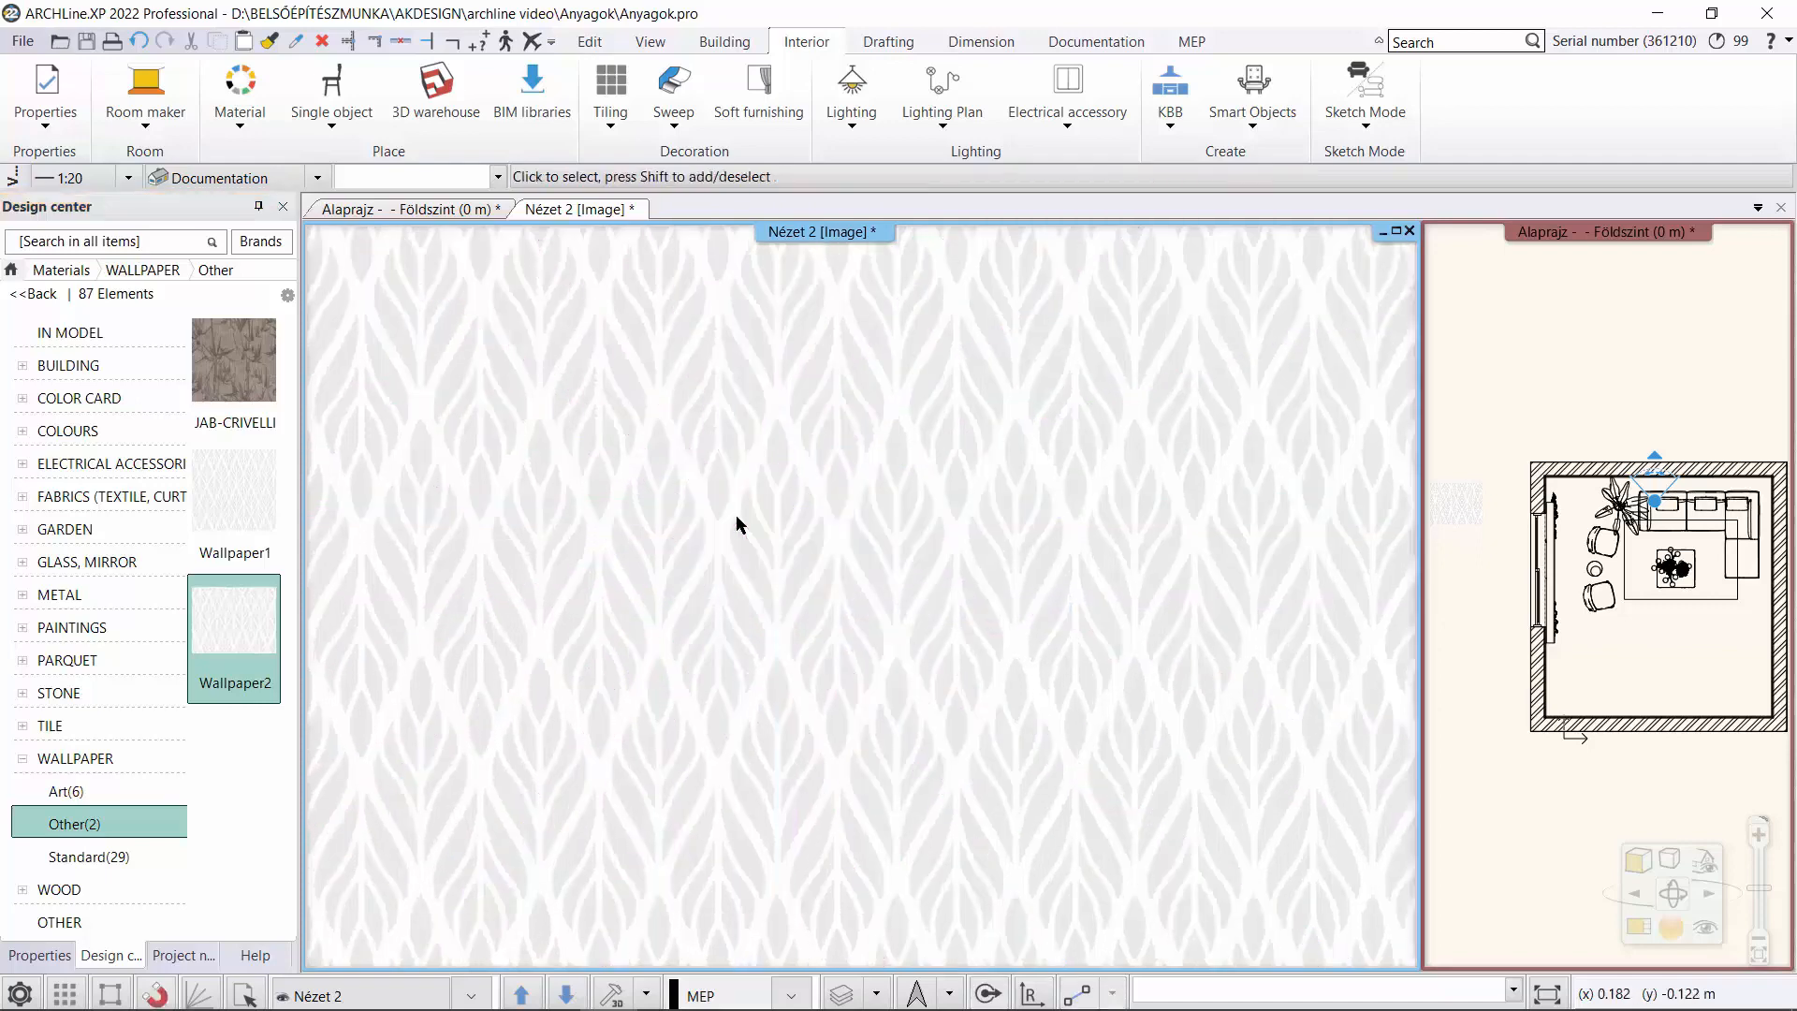
{"action": "scroll", "coordinate": [749, 524], "scroll_direction": "down", "scroll_amount": 3}
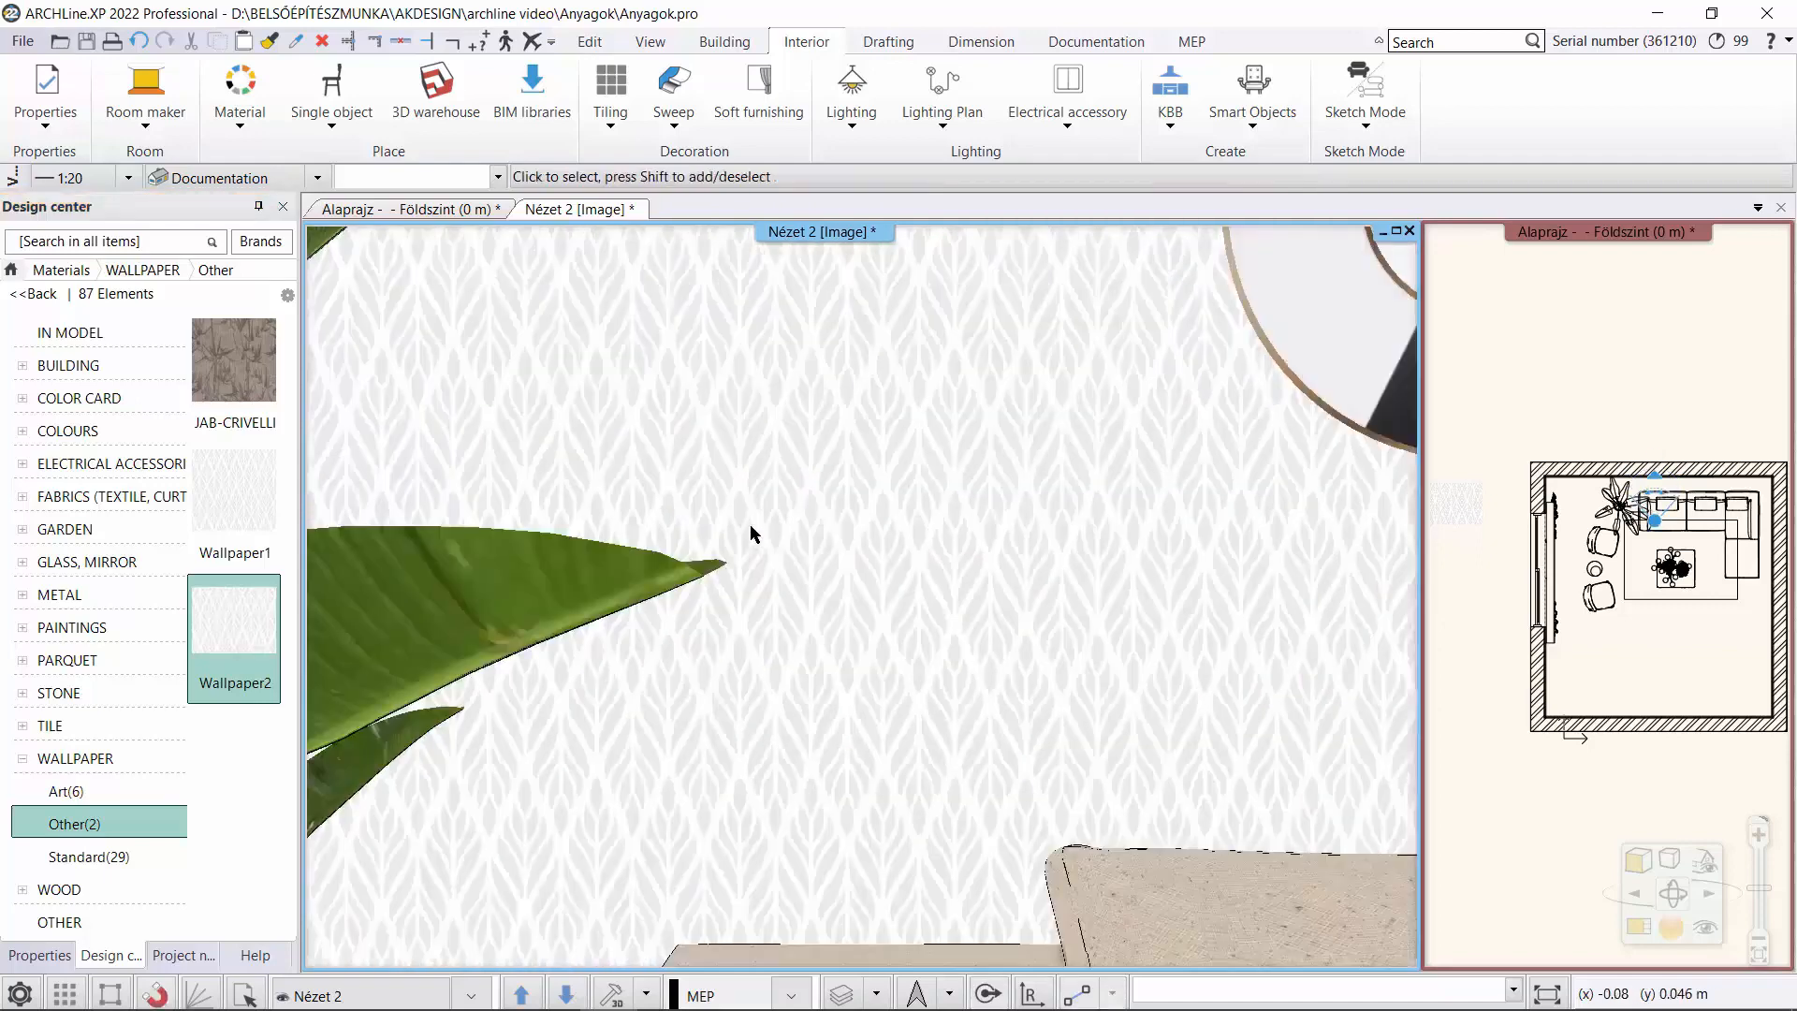
{"action": "scroll", "coordinate": [1087, 525], "scroll_direction": "down", "scroll_amount": 2}
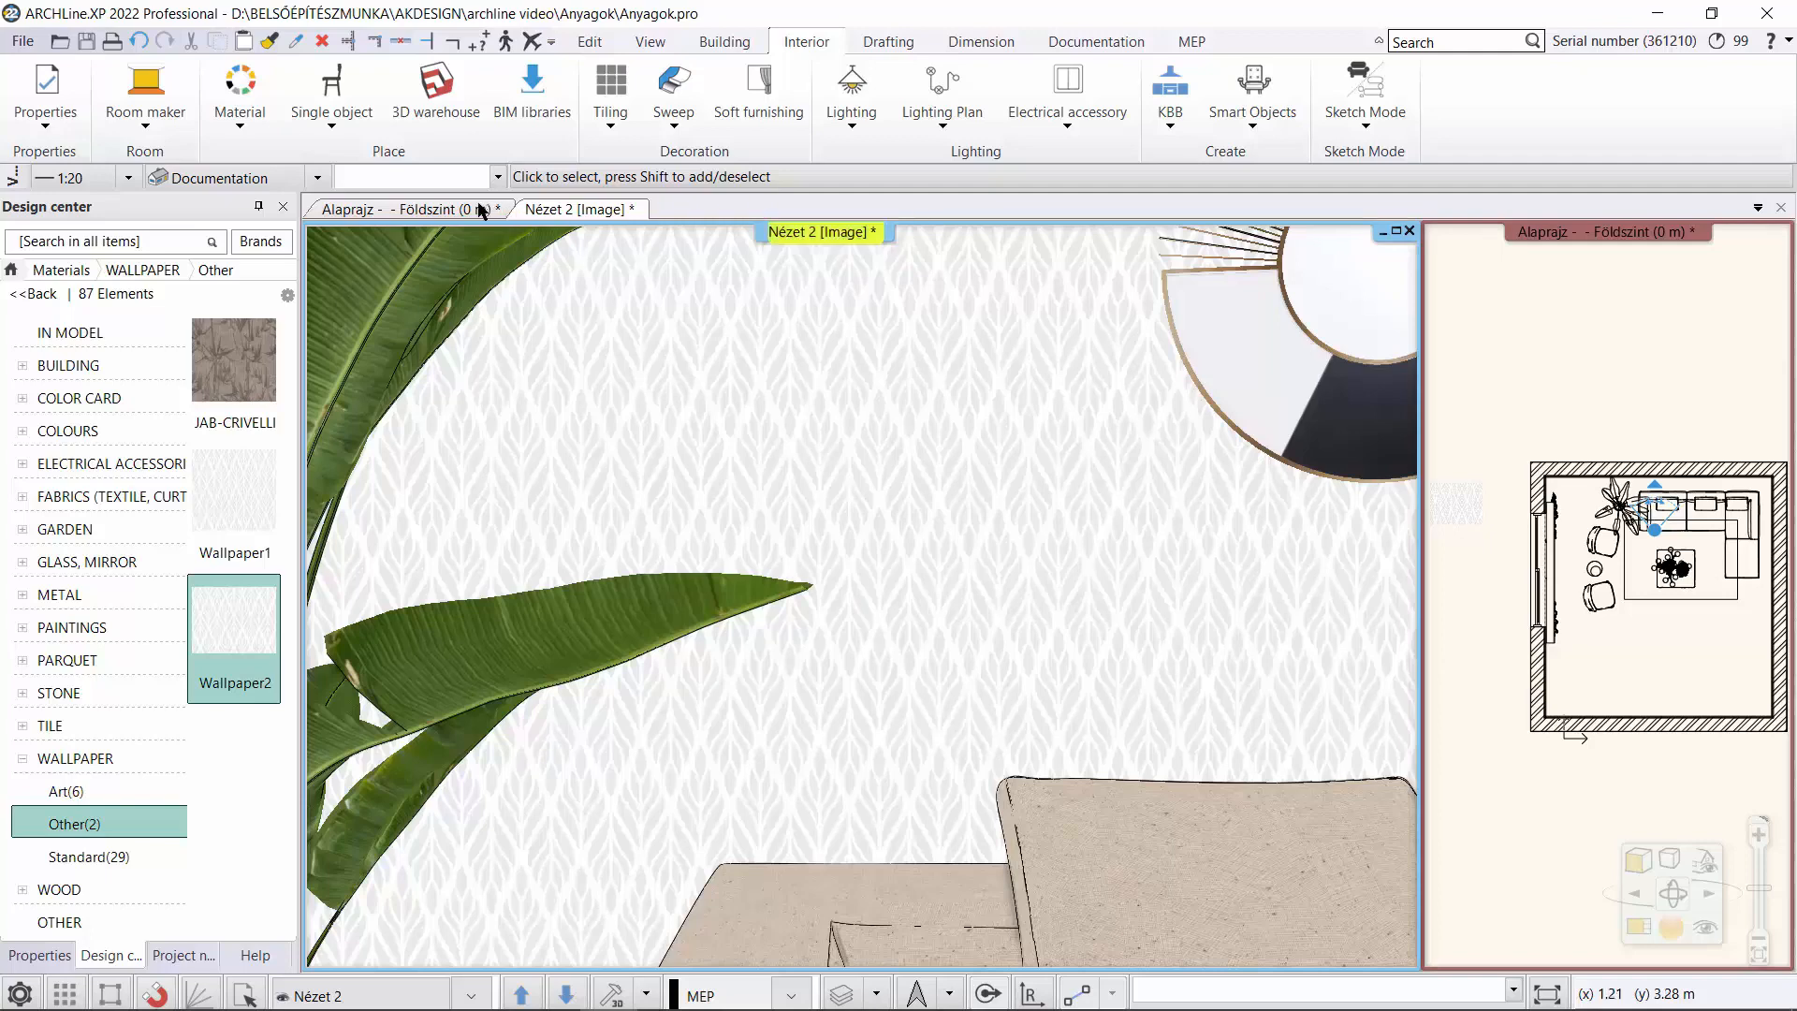
Insert the turquoise wave-pattern image from File Explorer into the Földszint floor plan, below the leaf-pattern image, about 1.41 by 1.41 m.
{"action": "left_click", "coordinate": [424, 210]}
{"action": "middle_click_drag", "start_coordinate": [576, 495], "coordinate": [674, 444]}
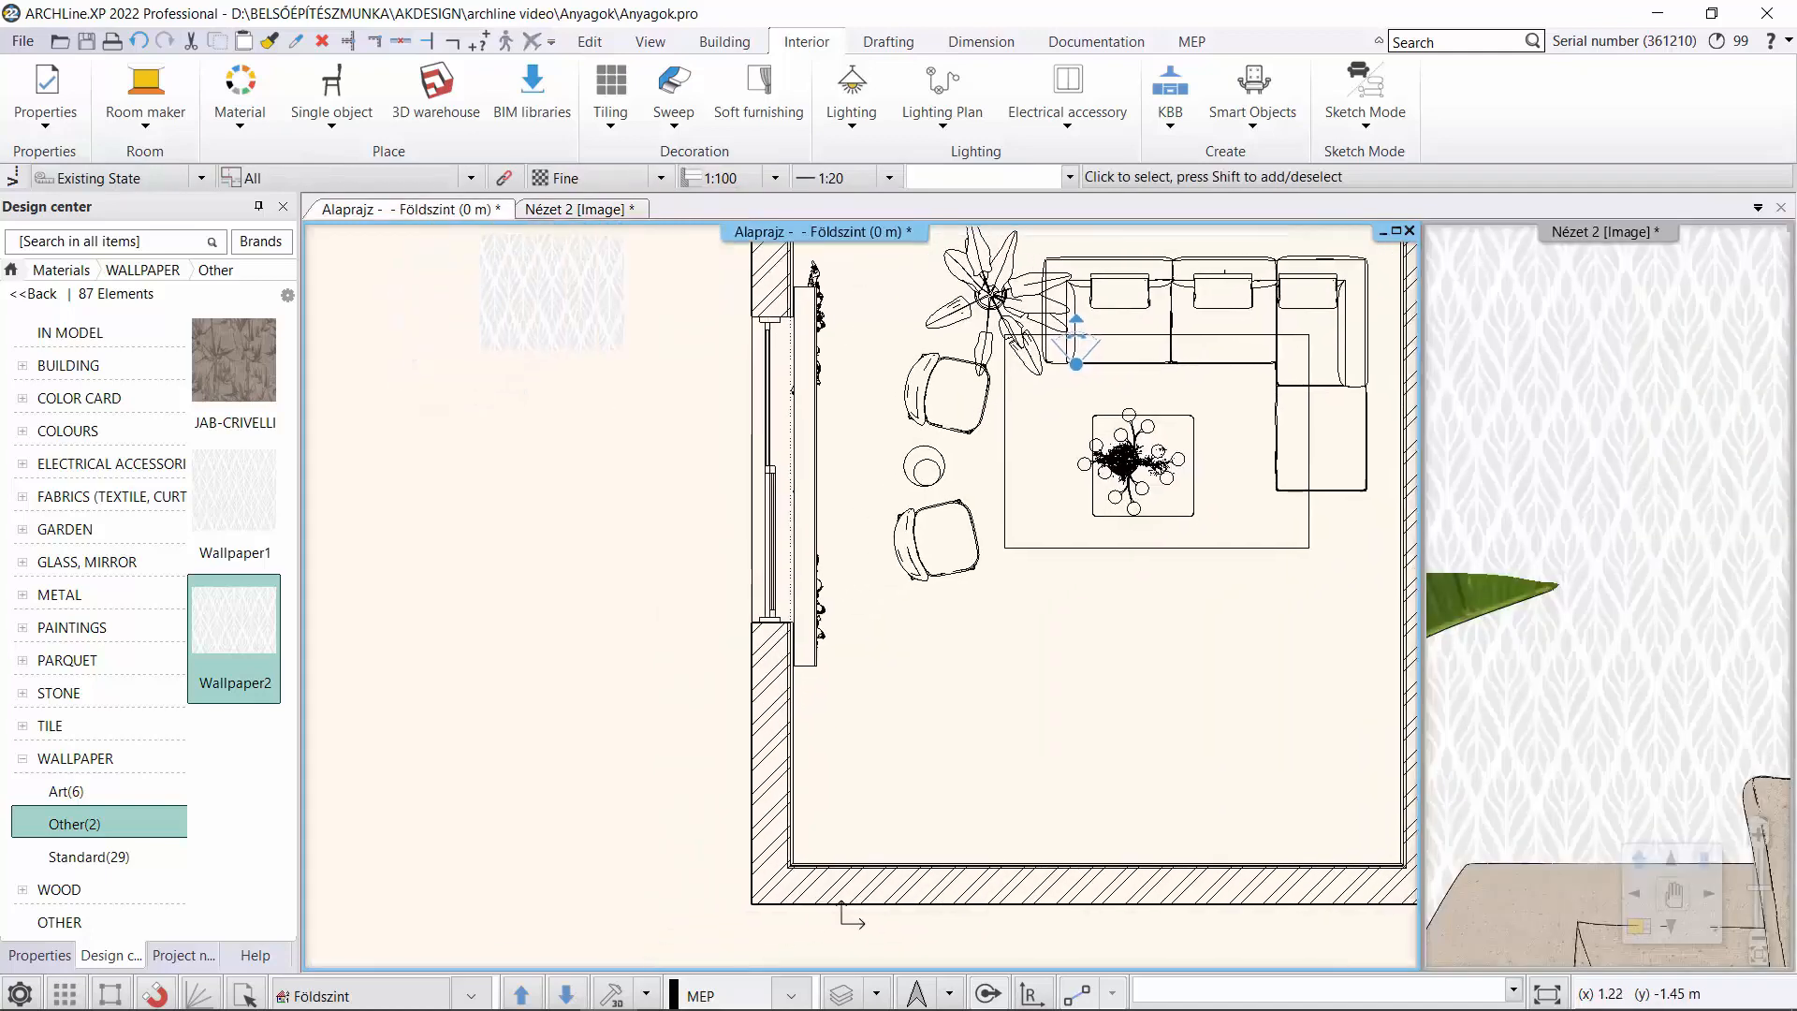
{"action": "middle_click_drag", "start_coordinate": [931, 442], "coordinate": [1045, 446]}
{"action": "left_click", "coordinate": [199, 995]}
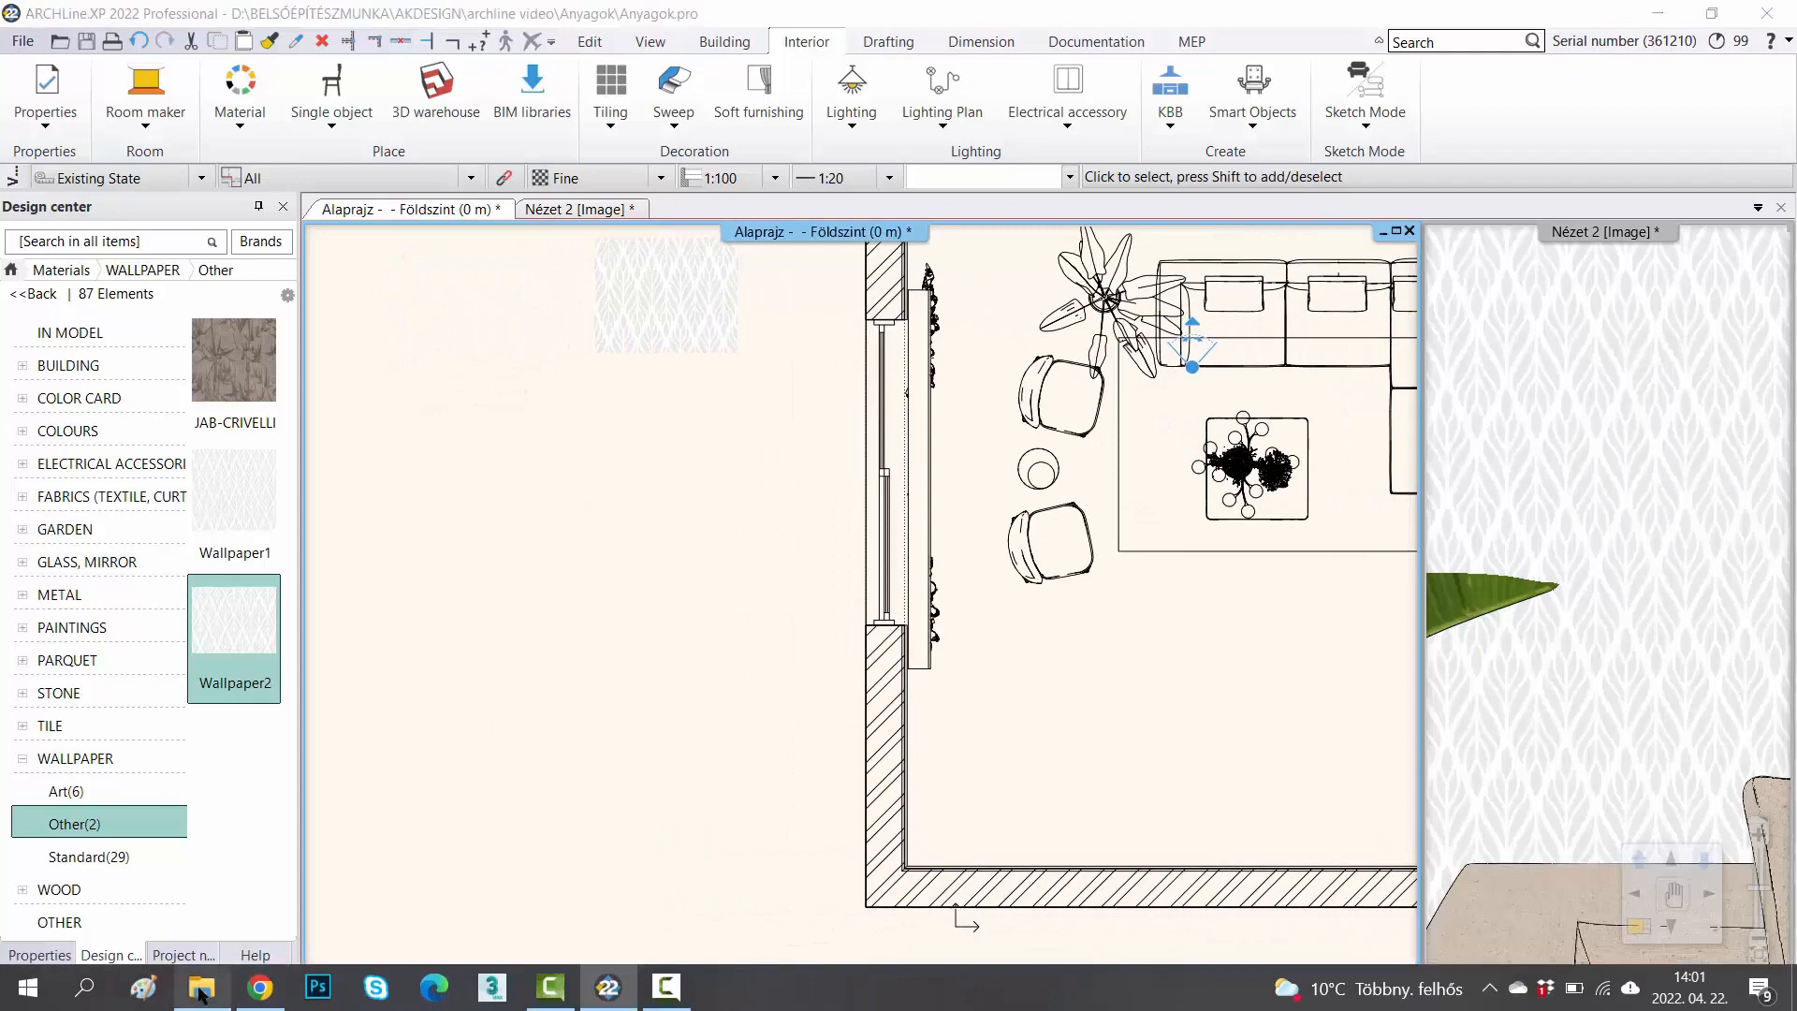
{"action": "left_click_drag", "start_coordinate": [1773, 557], "coordinate": [591, 599]}
{"action": "left_click", "coordinate": [740, 450]}
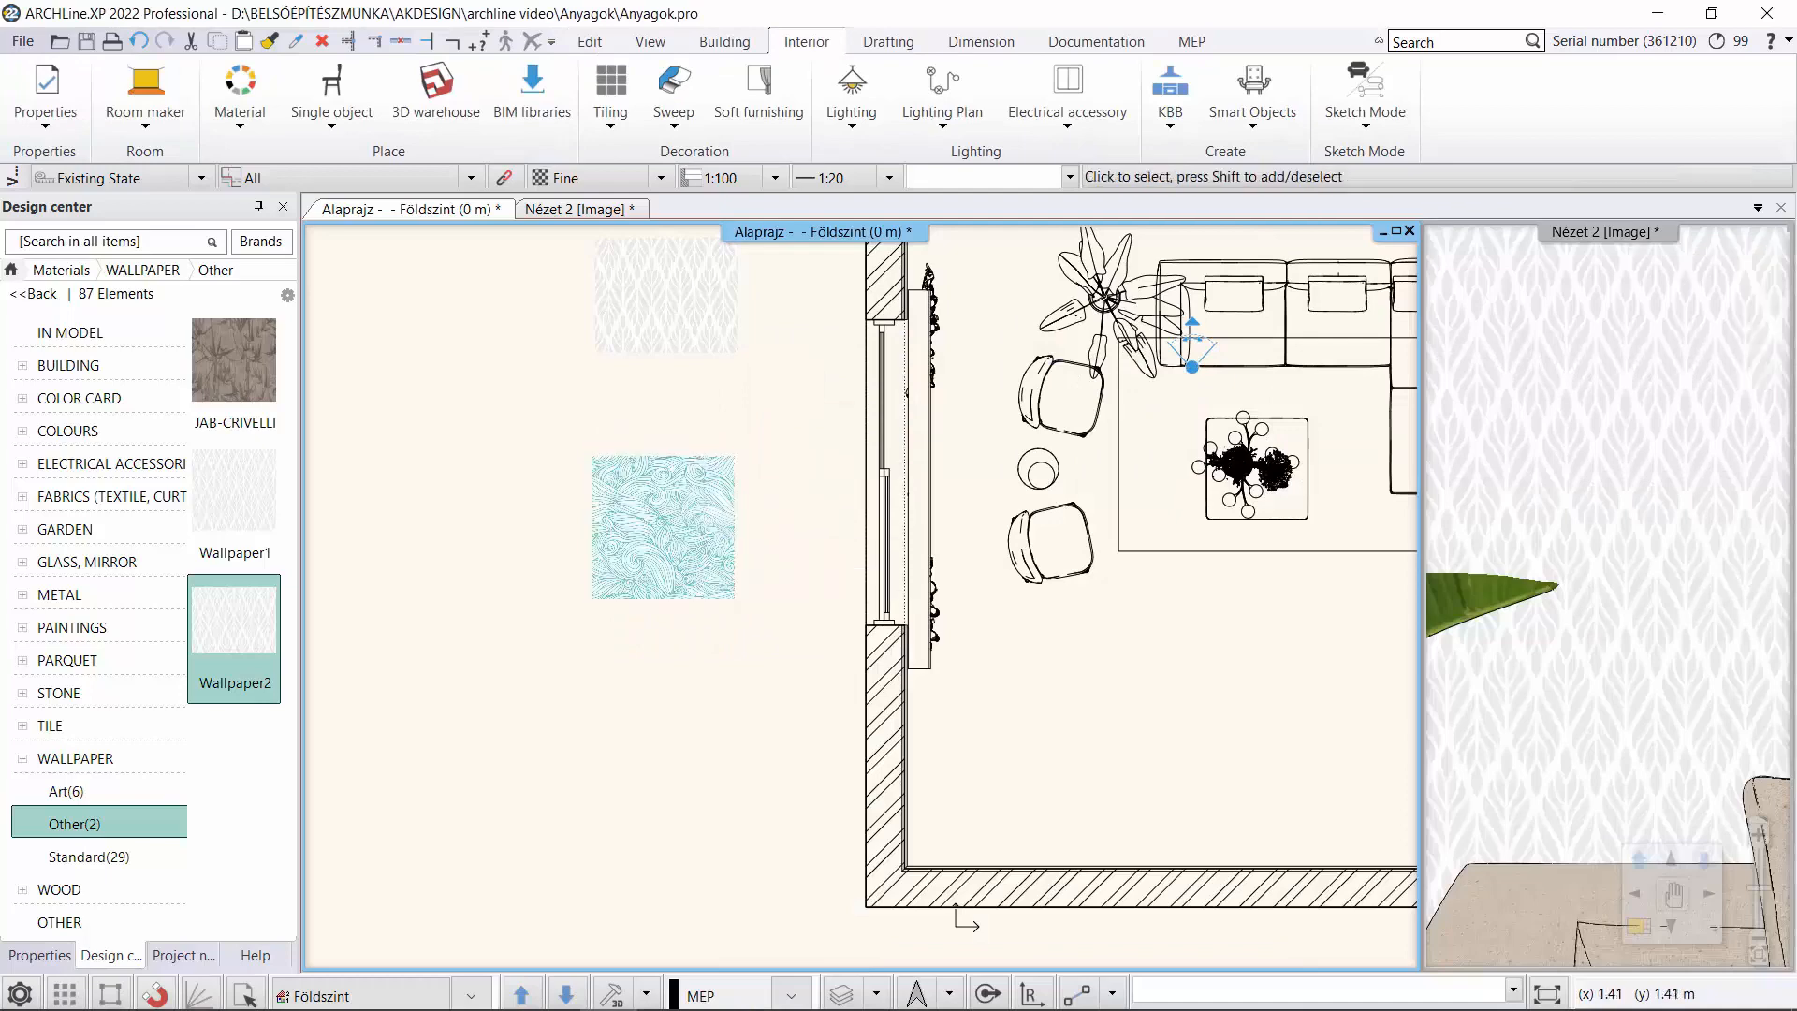
Turn the turquoise wave image into a mirrored seamless pattern with Make seamless pattern quad.
{"action": "scroll", "coordinate": [690, 549], "scroll_direction": "up", "scroll_amount": 4}
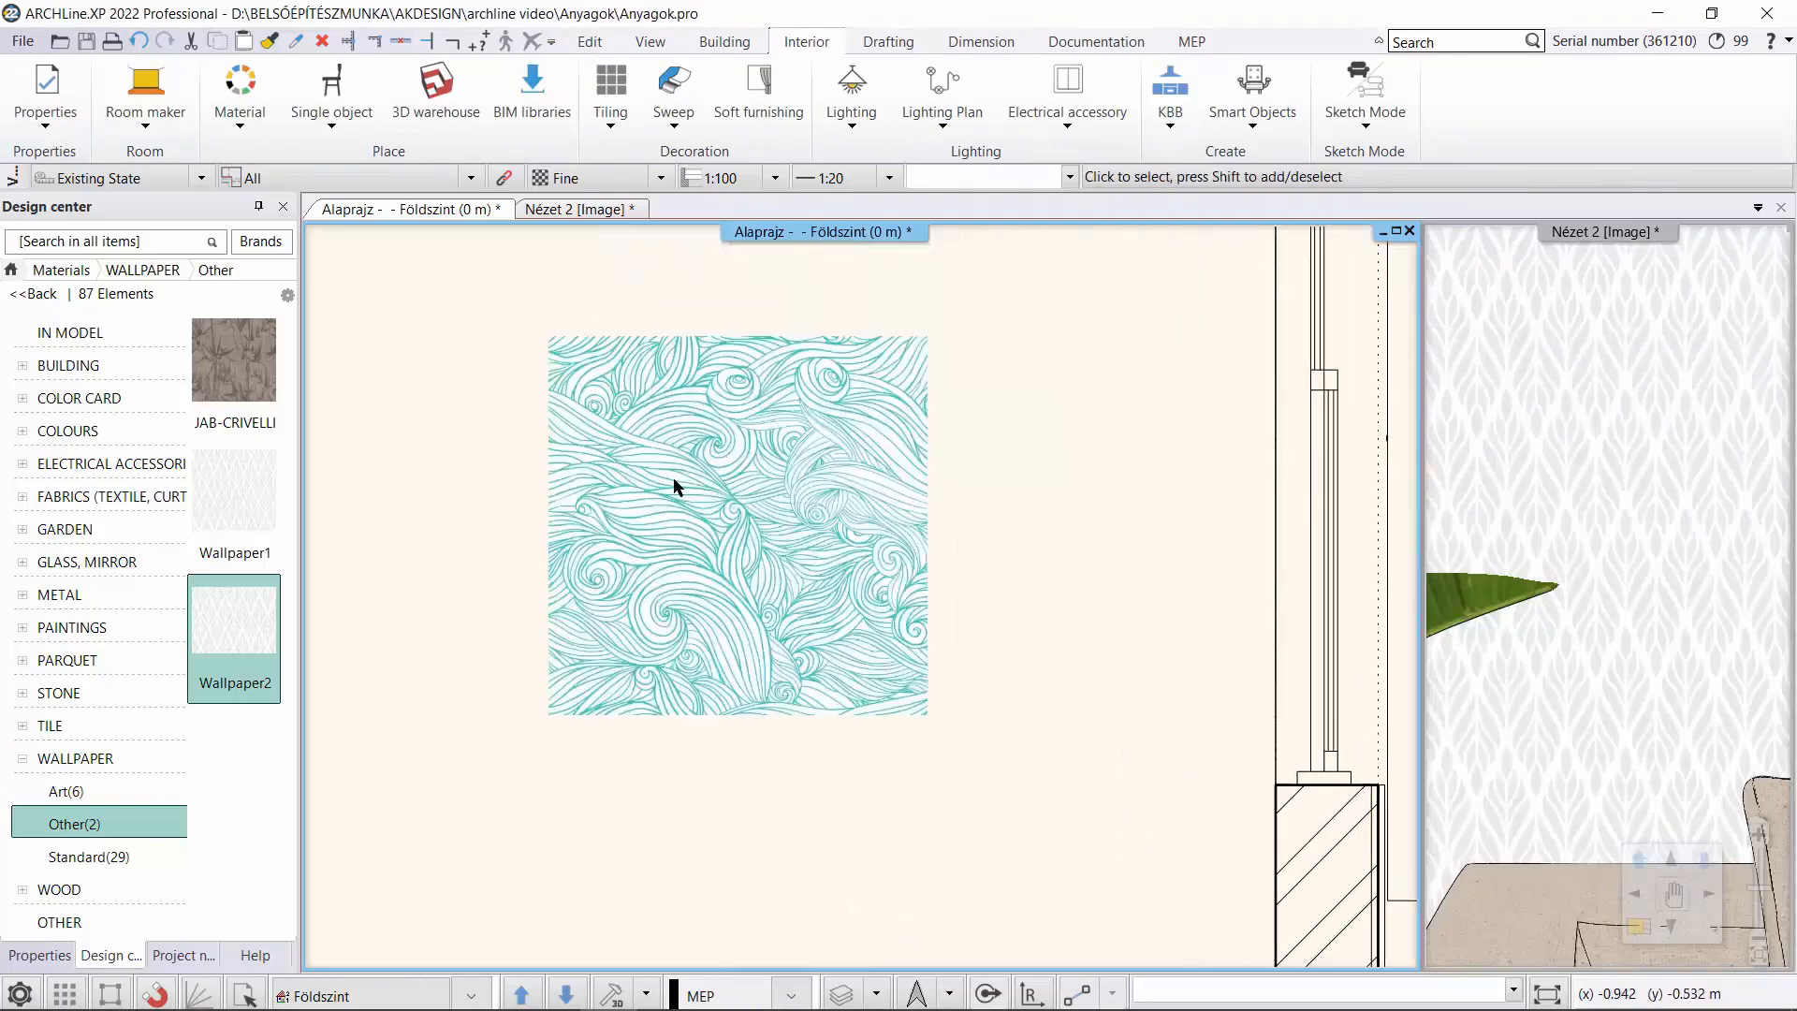
{"action": "left_click", "coordinate": [674, 486]}
{"action": "right_click", "coordinate": [717, 644]}
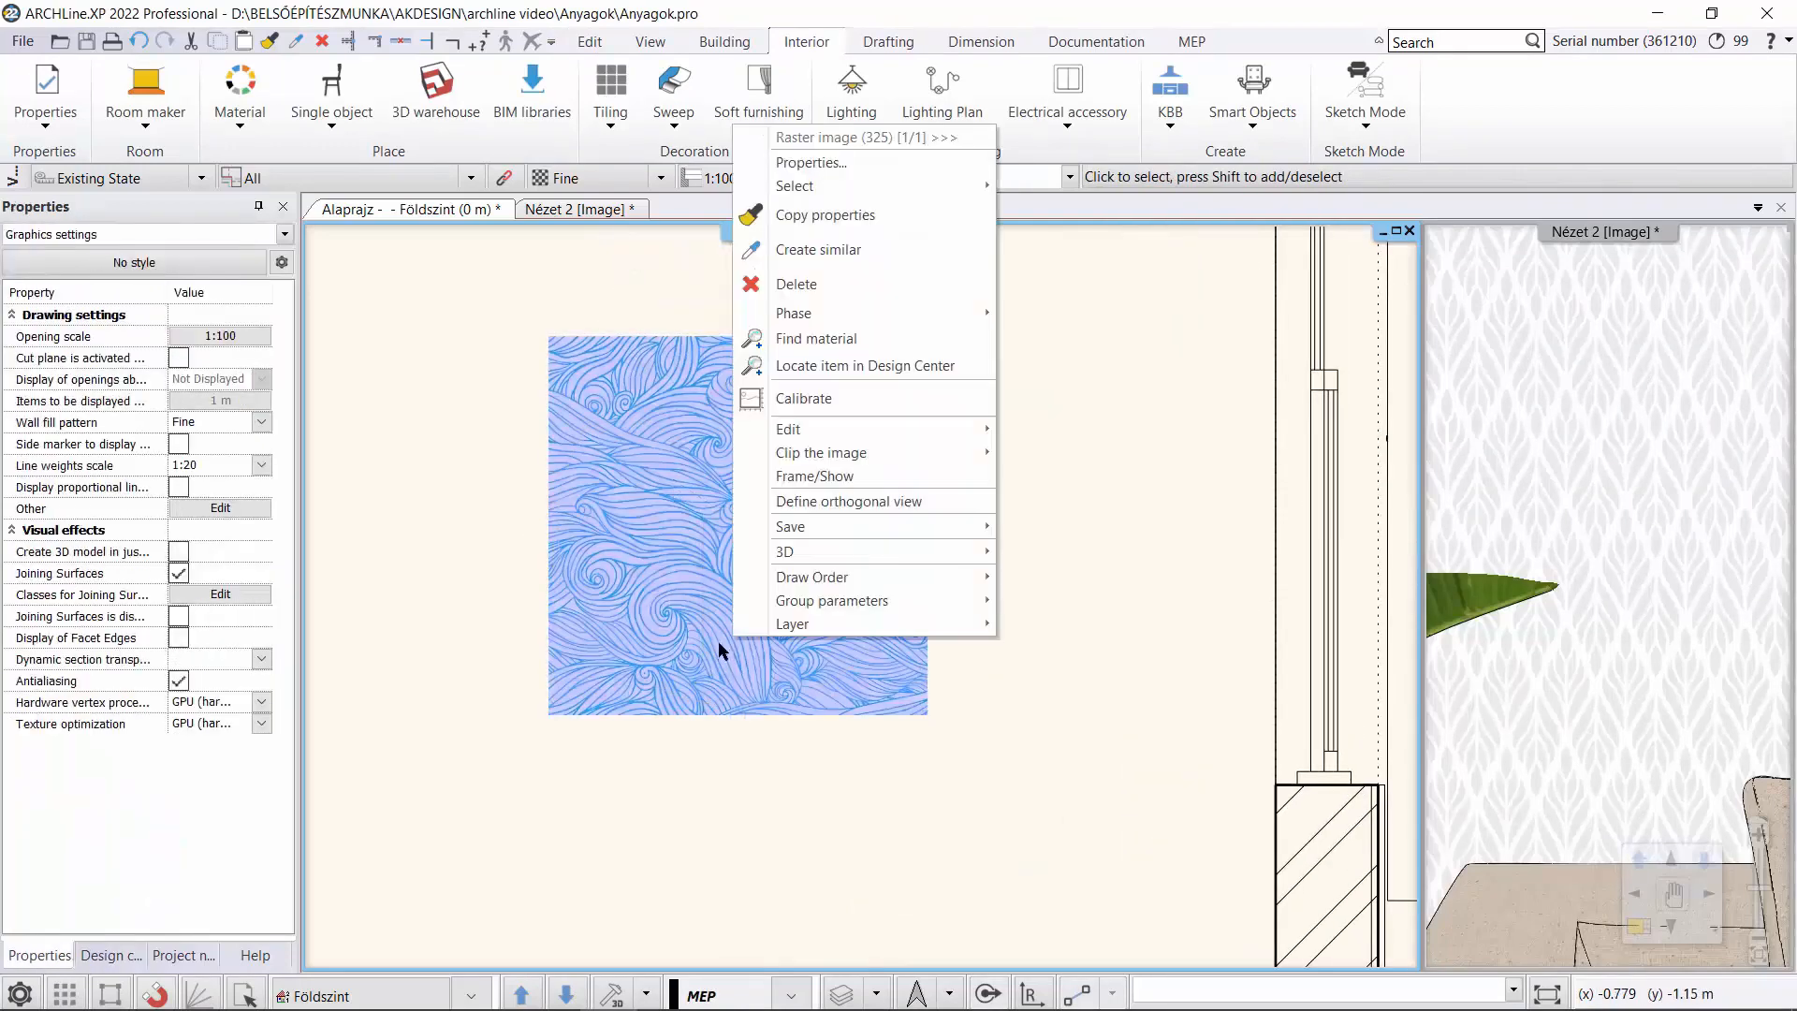
{"action": "mouse_move", "coordinate": [887, 429]}
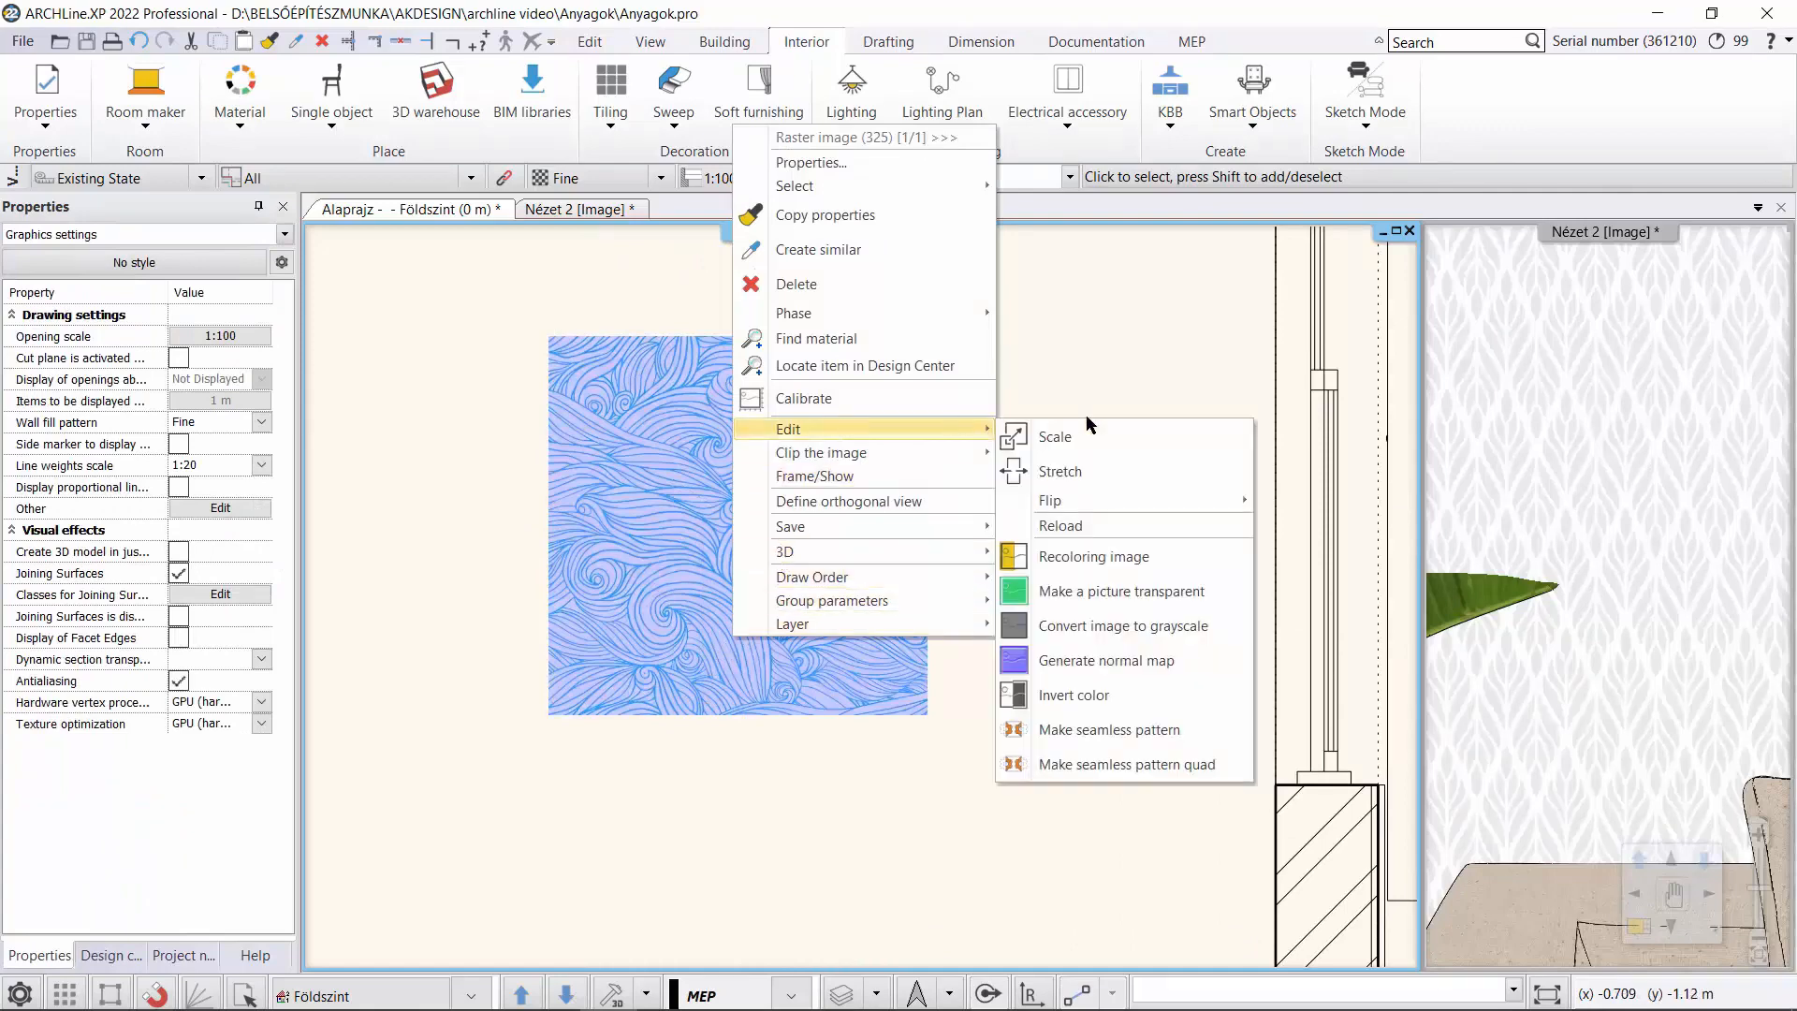
{"action": "left_click", "coordinate": [1193, 770]}
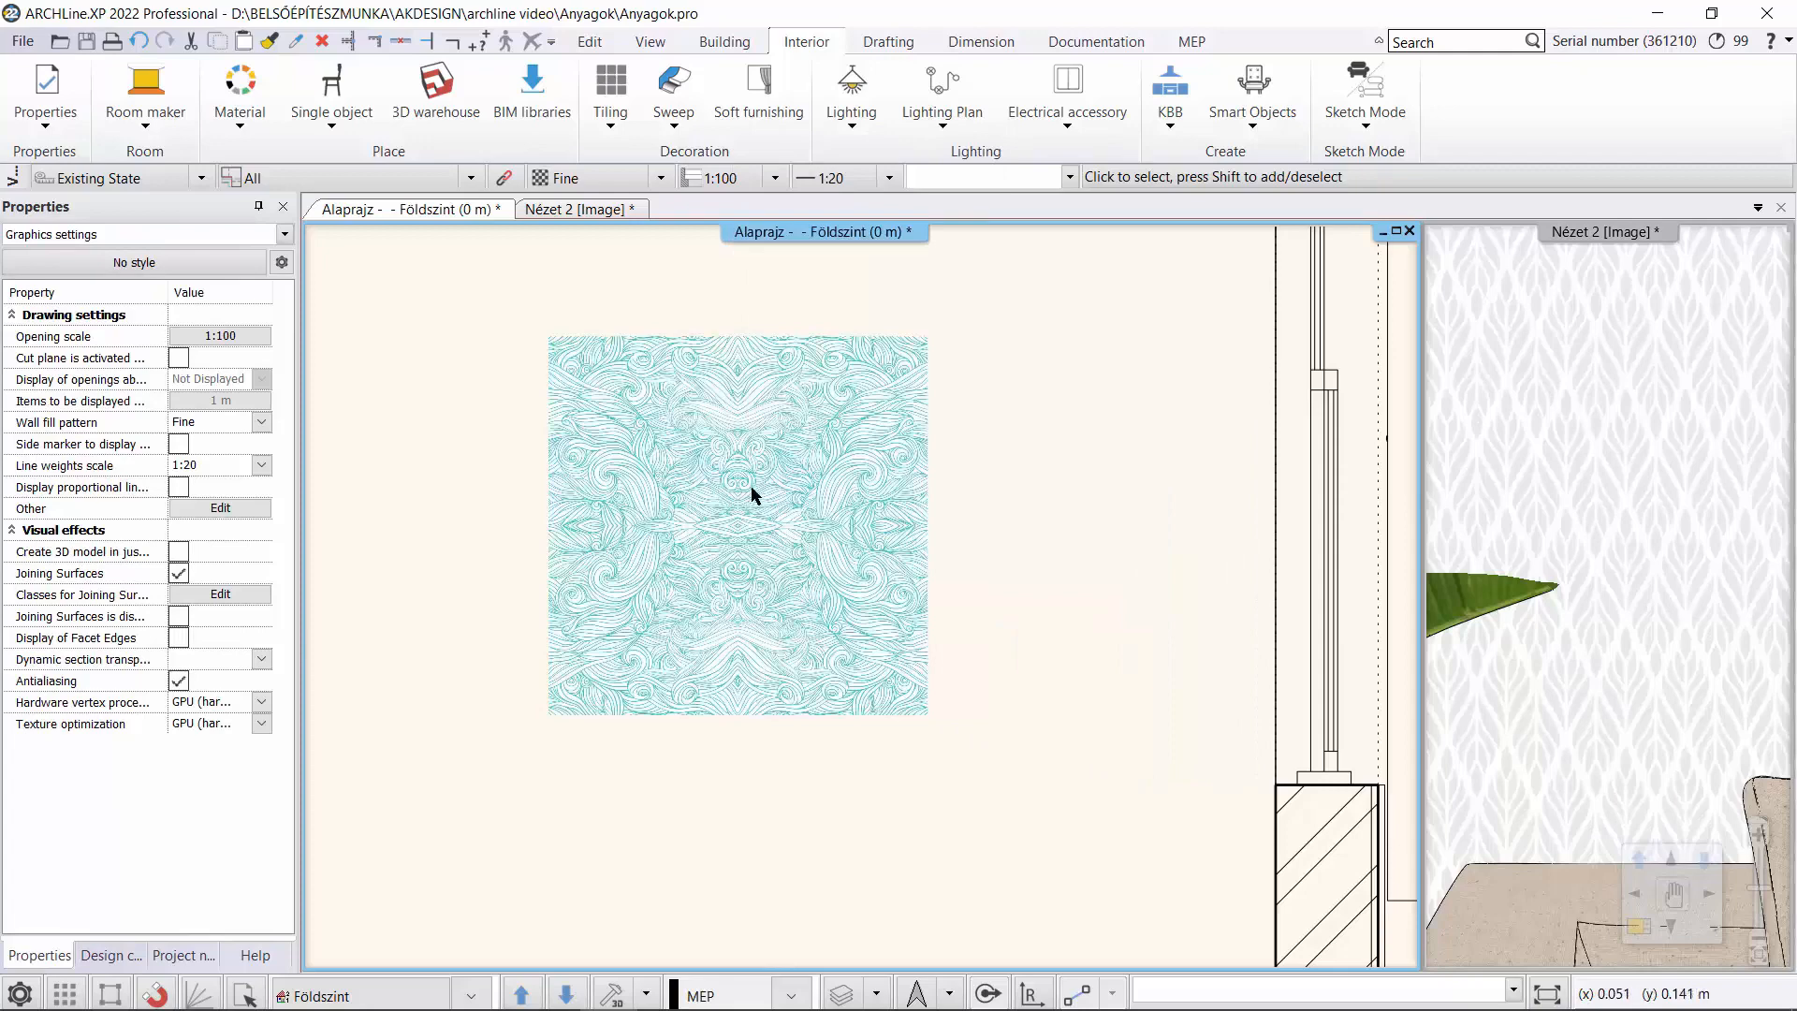
{"action": "scroll", "coordinate": [751, 487], "scroll_direction": "up", "scroll_amount": 2}
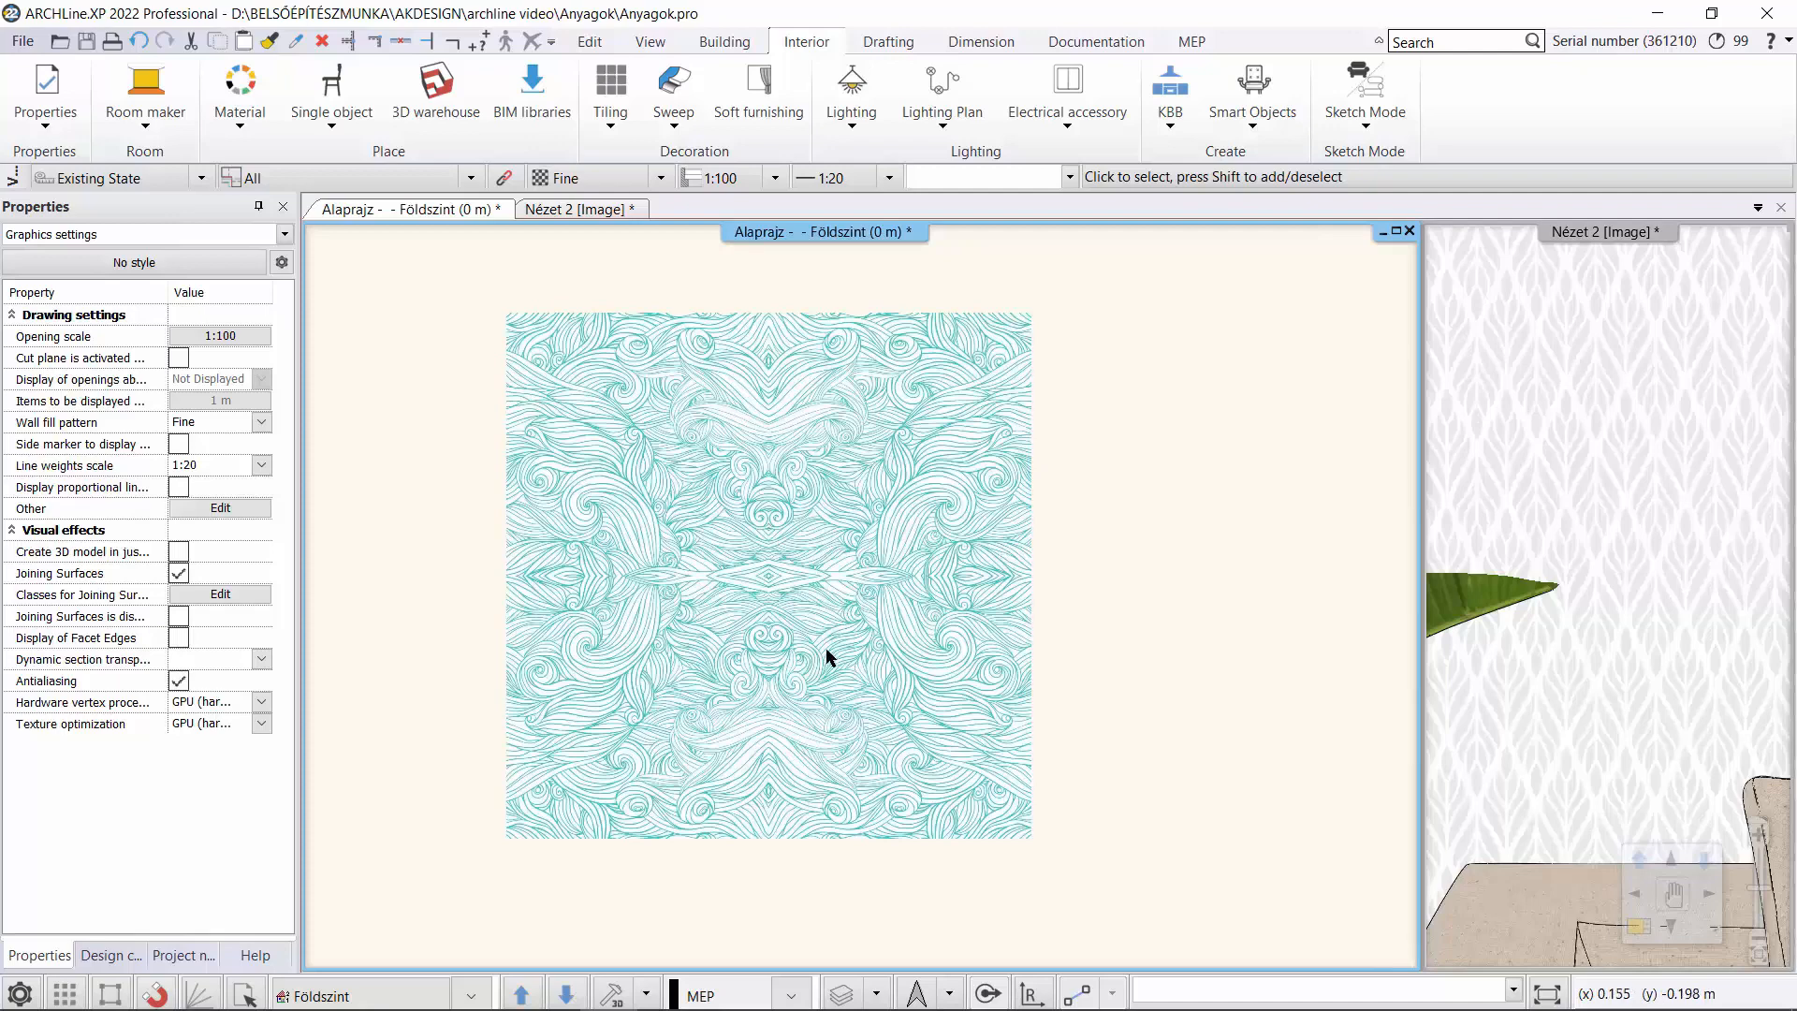
Save the turquoise wave image as a new library material named Wallpaper3 in category WALLPAPER, sub category Other, producer generic.
{"action": "left_click", "coordinate": [878, 827]}
{"action": "right_click", "coordinate": [880, 831]}
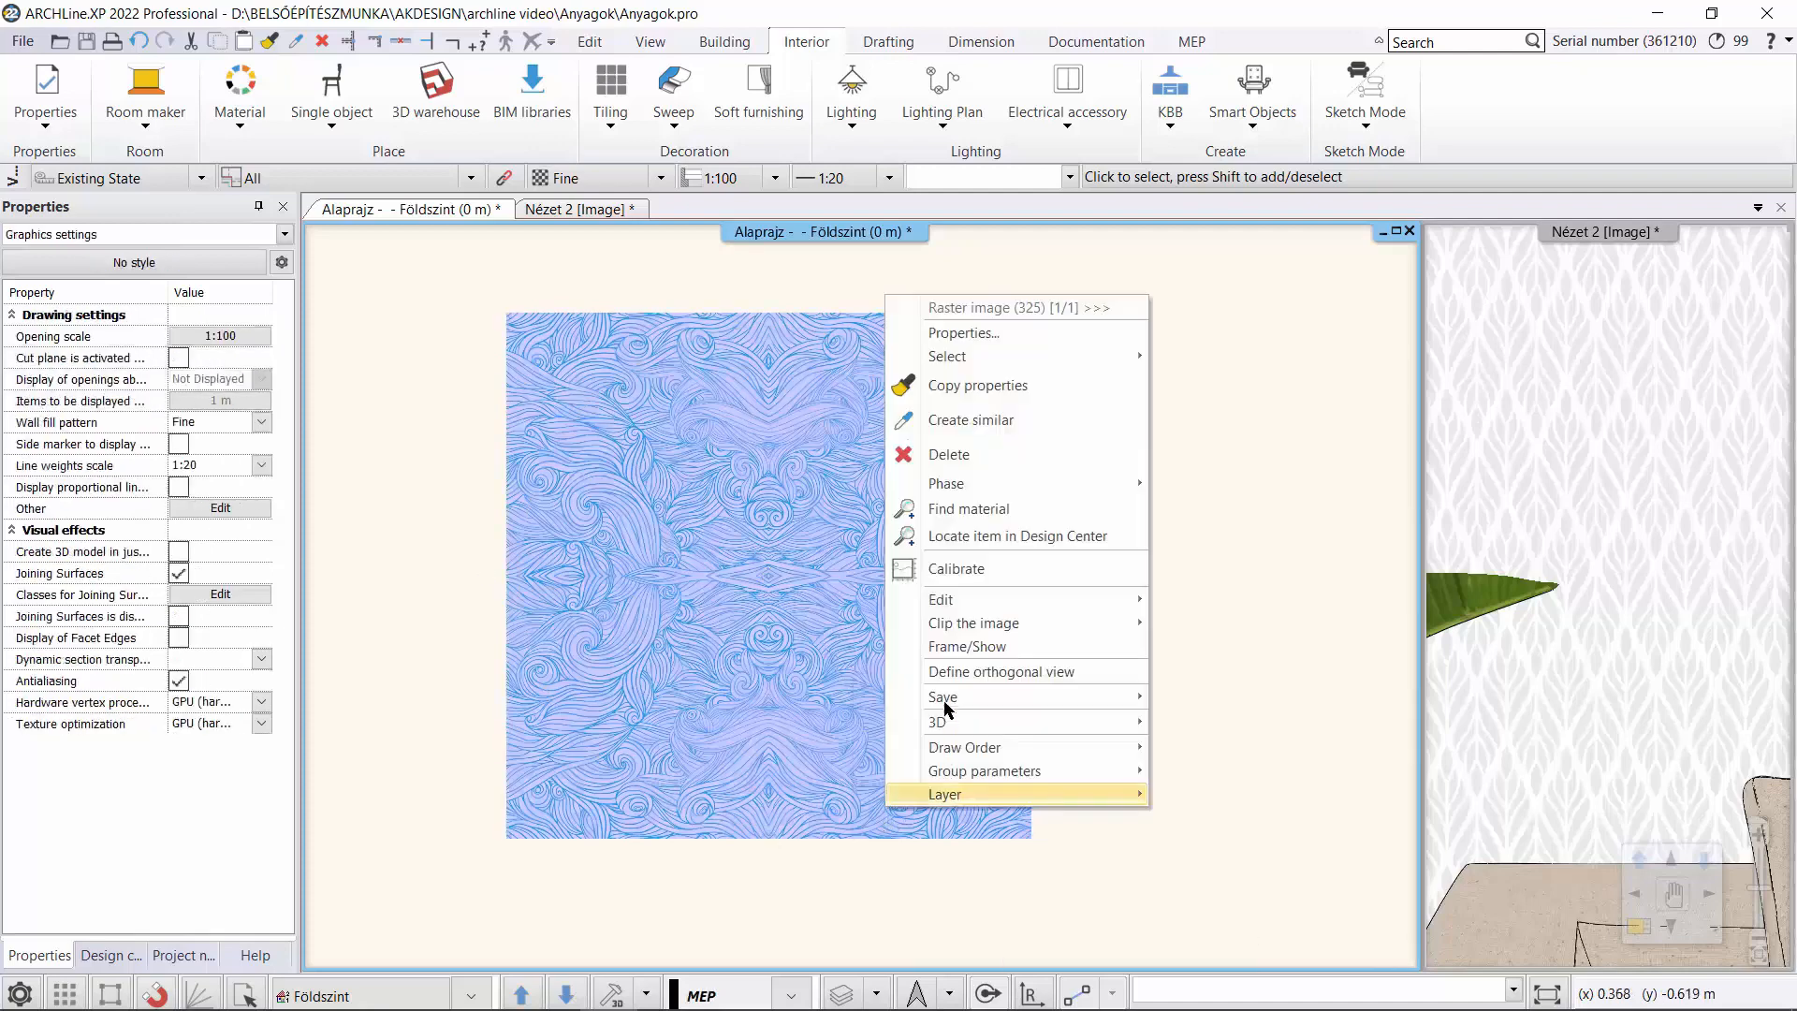
{"action": "mouse_move", "coordinate": [1137, 709]}
{"action": "left_click", "coordinate": [1192, 698]}
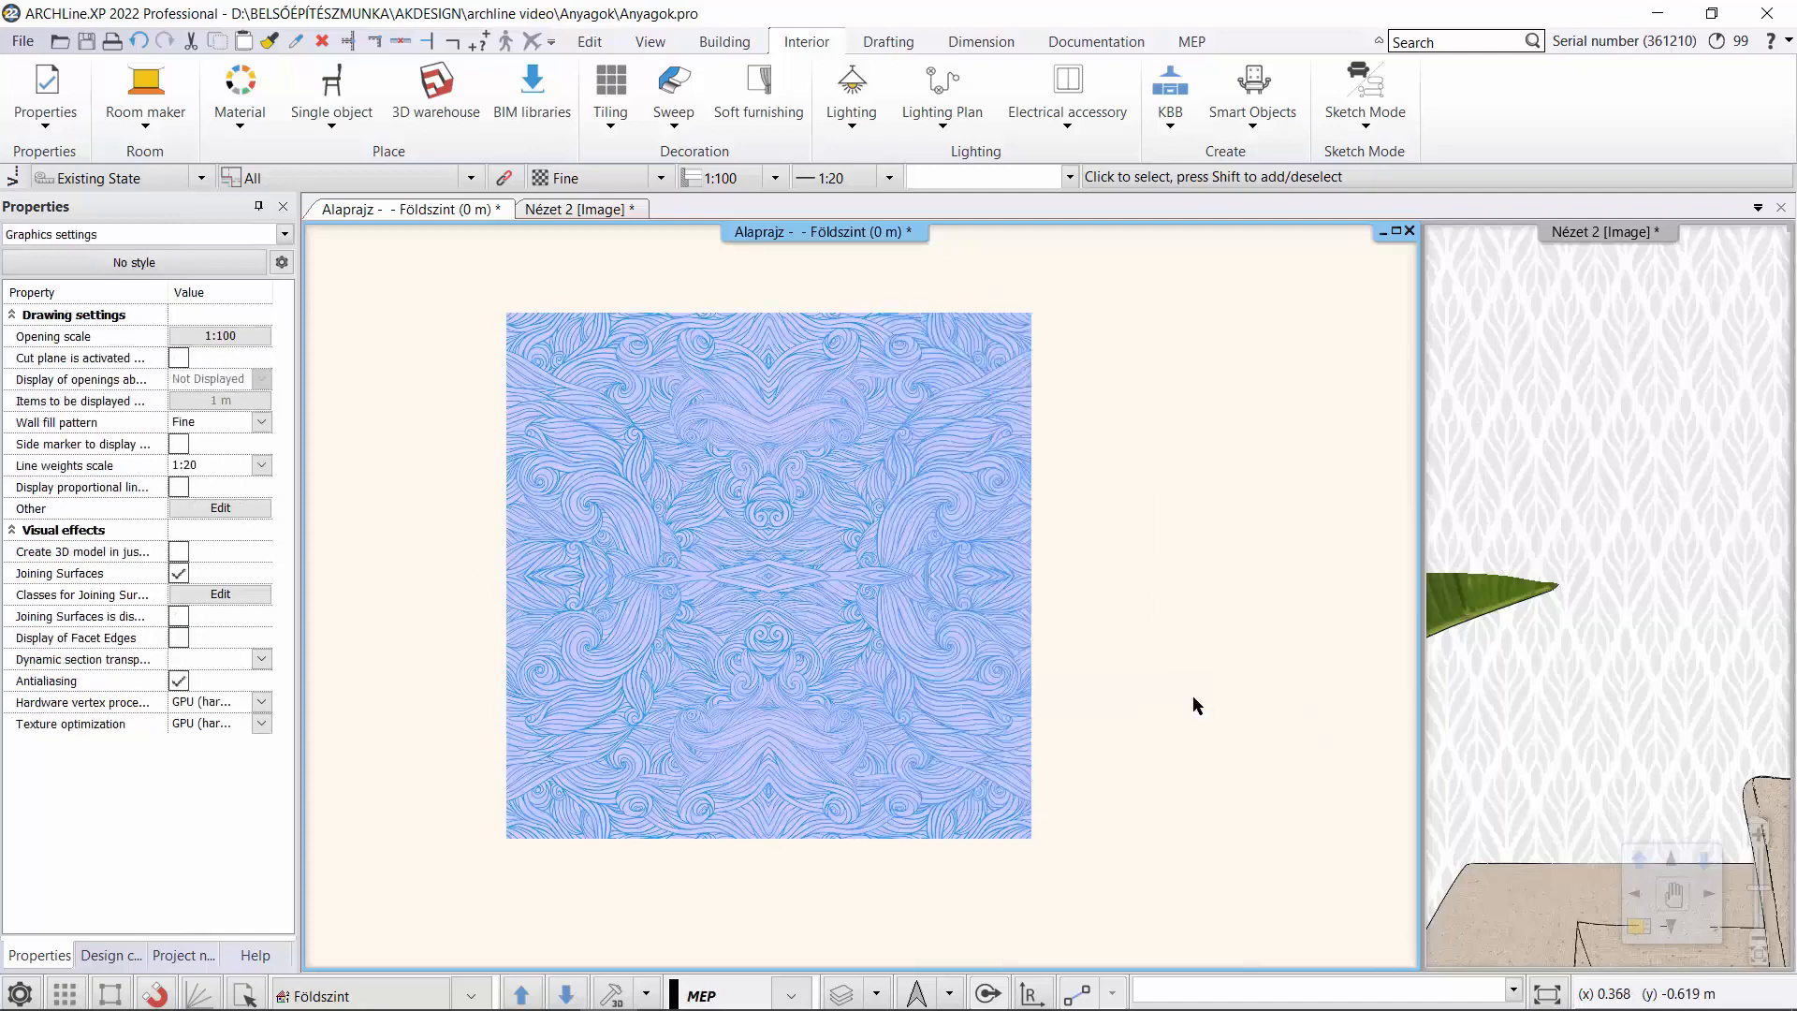
{"action": "left_click", "coordinate": [751, 433]}
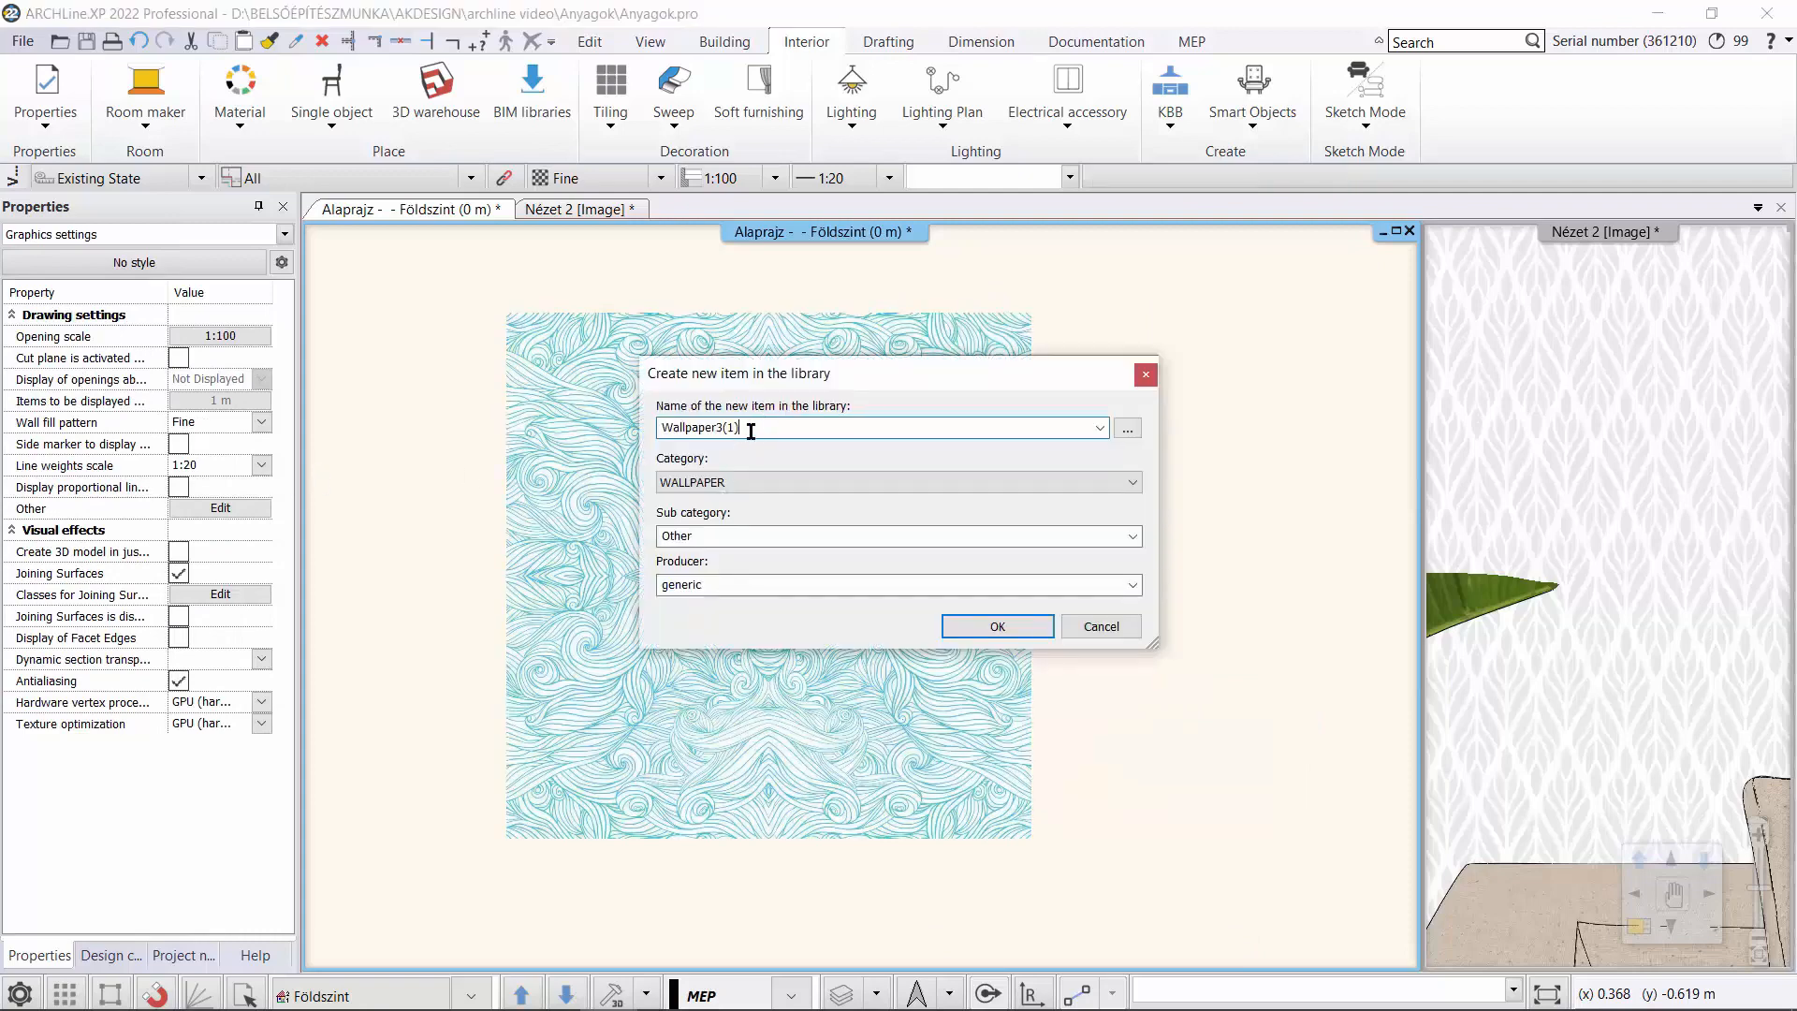
{"action": "key", "text": "BackSpace"}
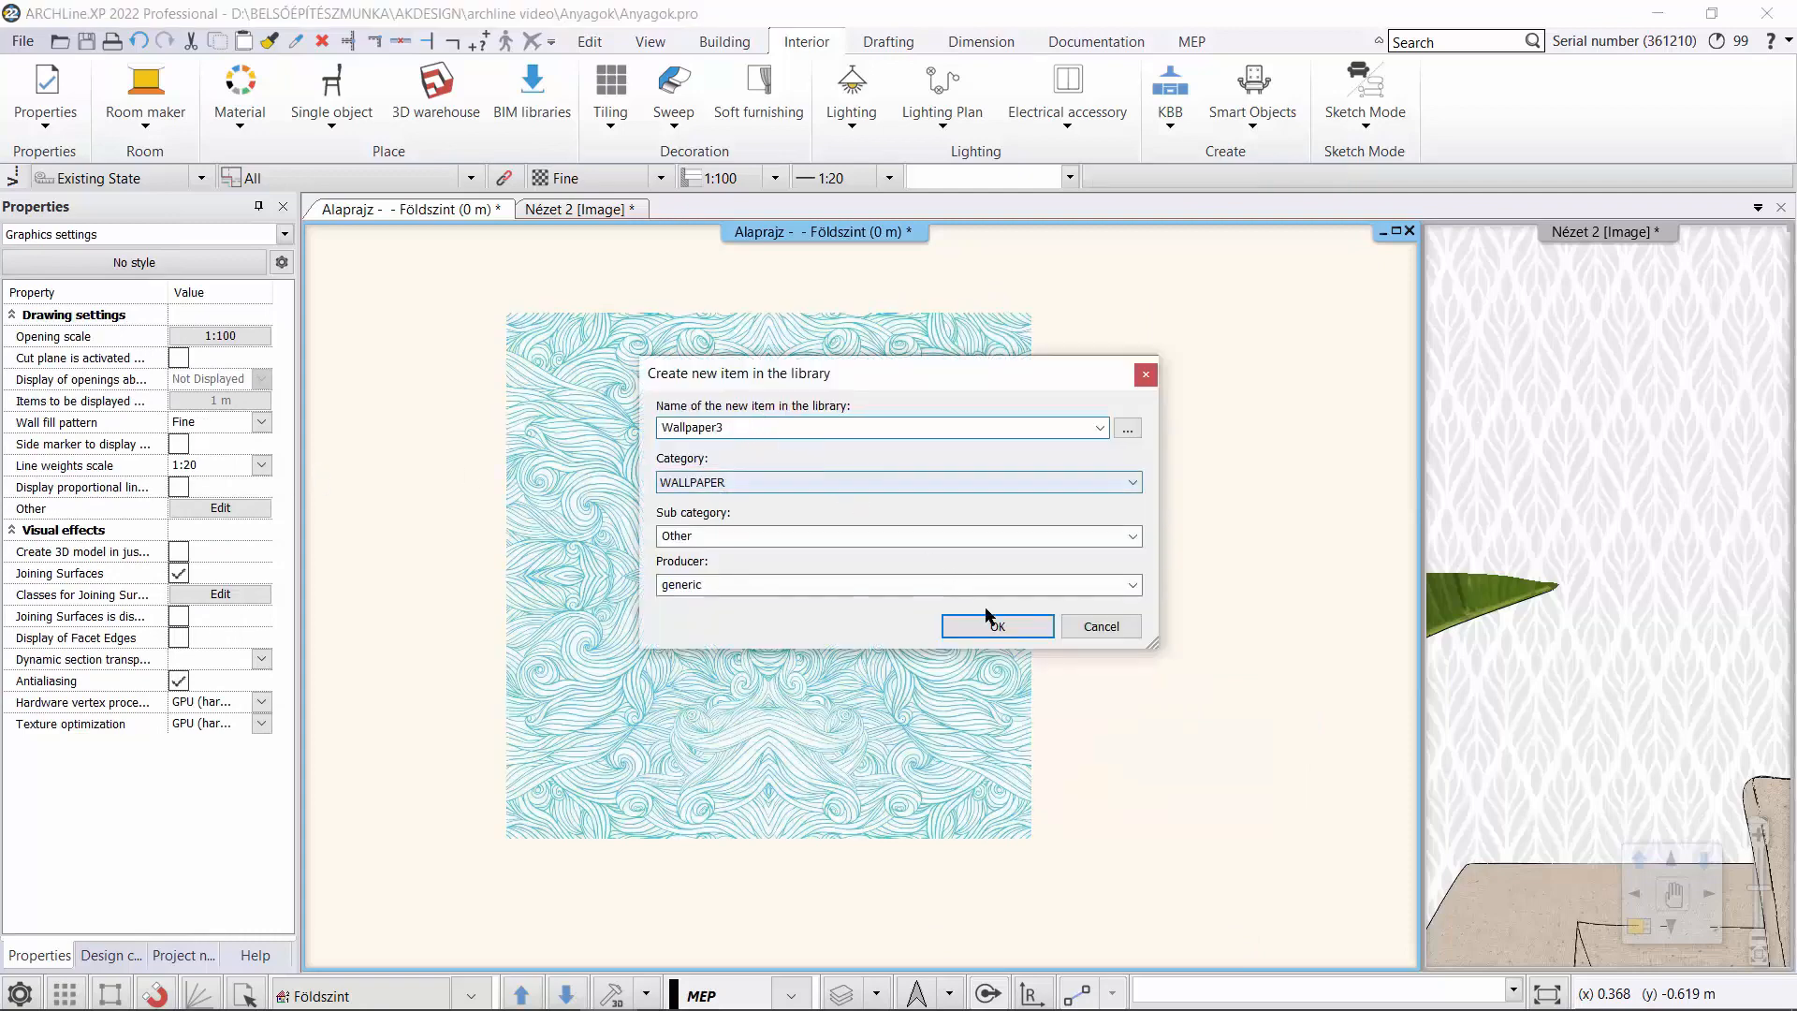
{"action": "left_click", "coordinate": [995, 625]}
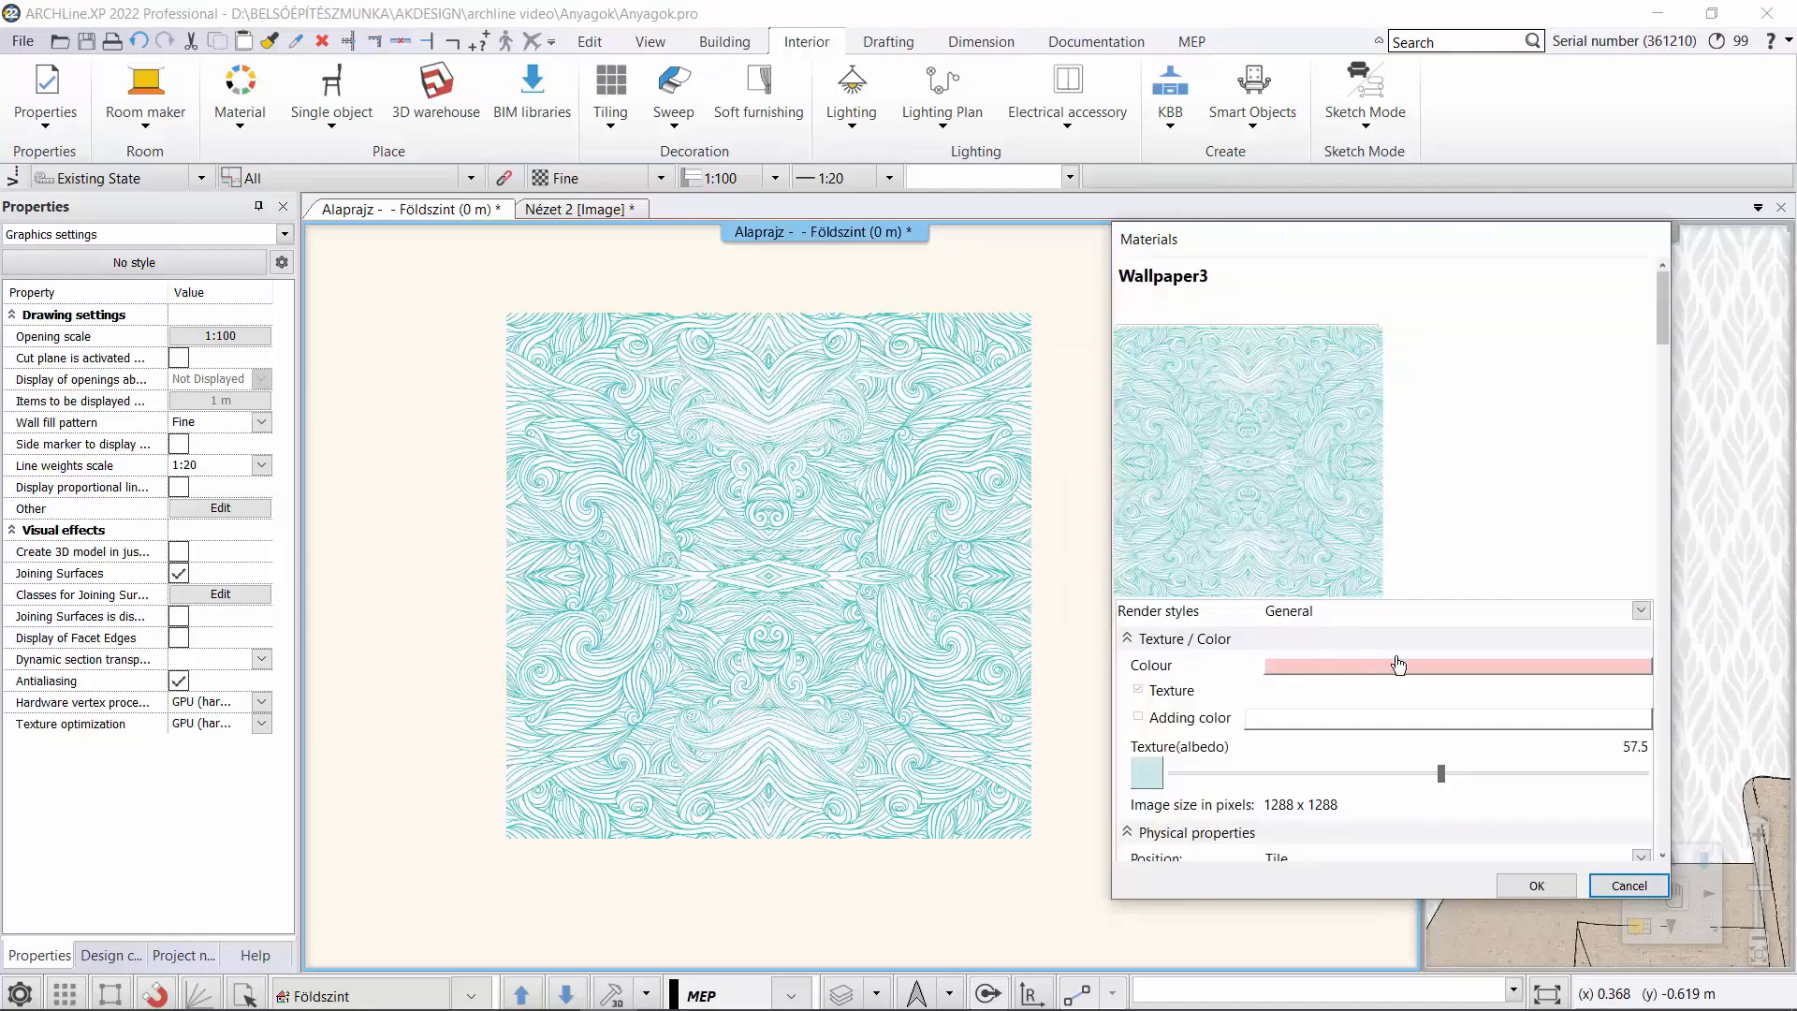
Set the Wallpaper3 material's texture width to 0.7 m and accept its properties.
{"action": "scroll", "coordinate": [1569, 672], "scroll_direction": "down", "scroll_amount": 3}
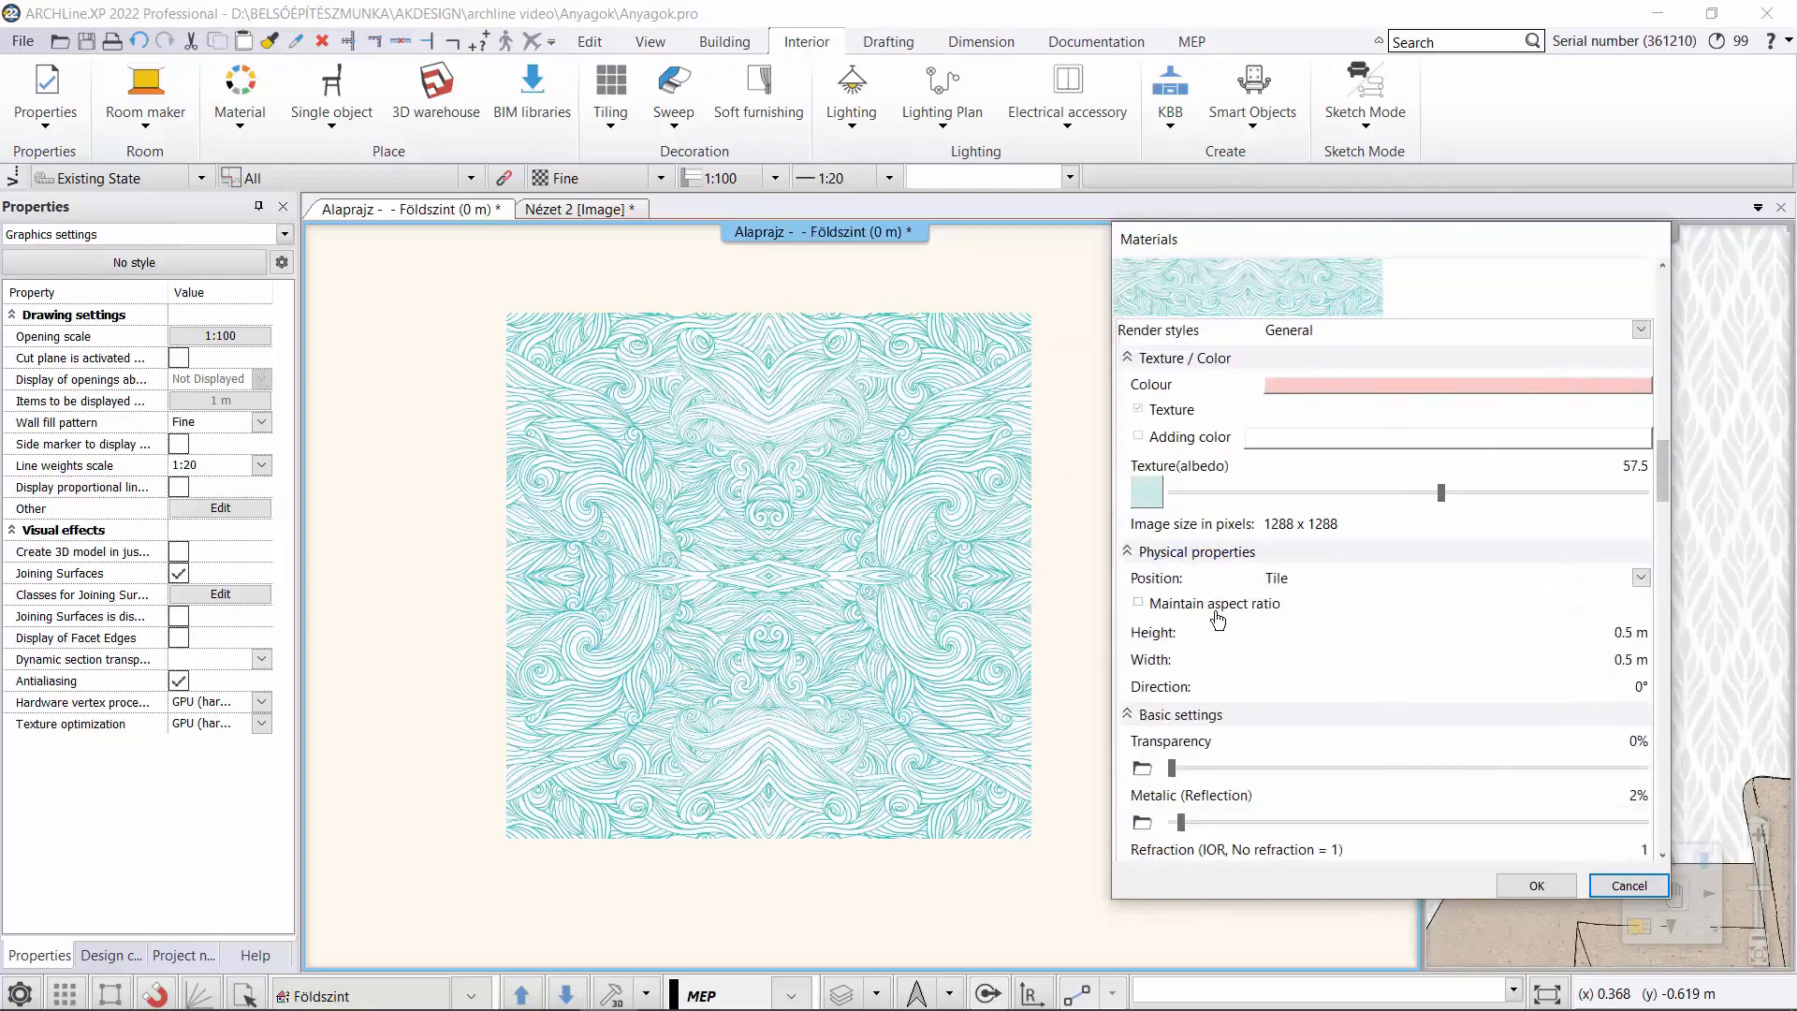
{"action": "double_click", "coordinate": [1628, 659]}
{"action": "type", "text": "7"}
{"action": "key", "text": "Return"}
{"action": "key", "text": "Return"}
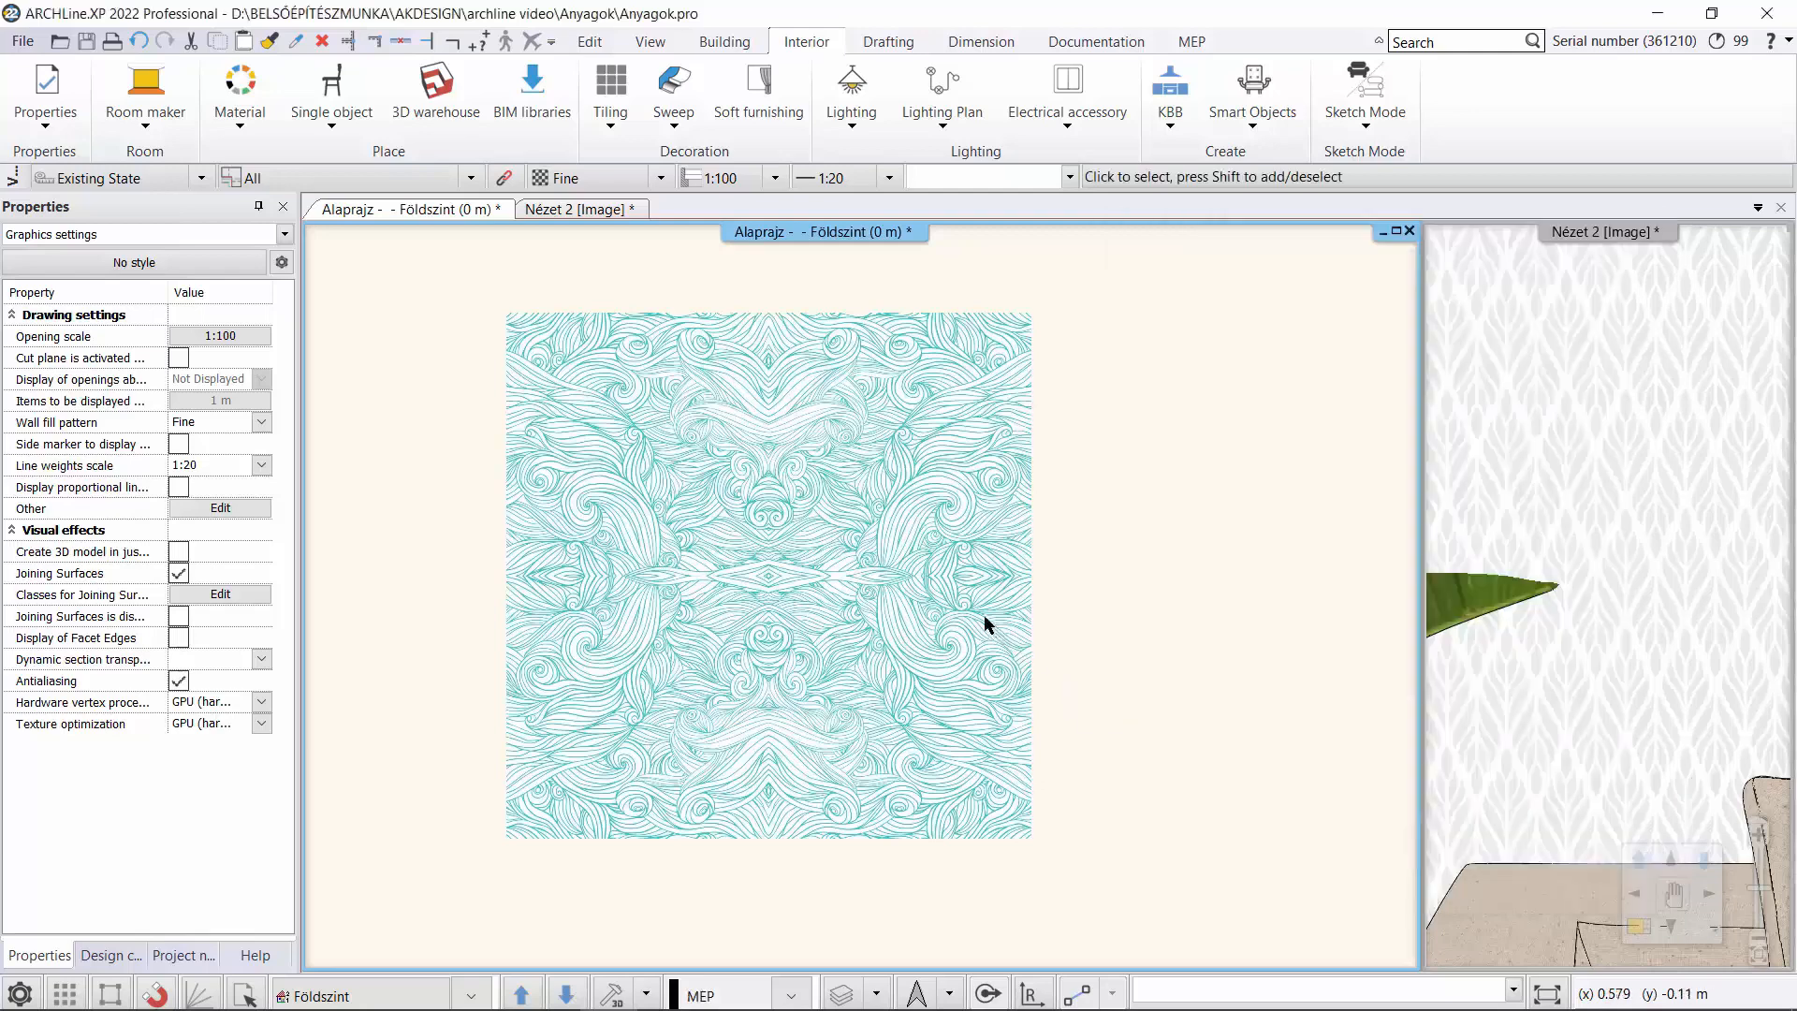
Apply the Wallpaper3 material as painting to the back wall in the Nézet 2 view.
{"action": "left_click", "coordinate": [109, 956]}
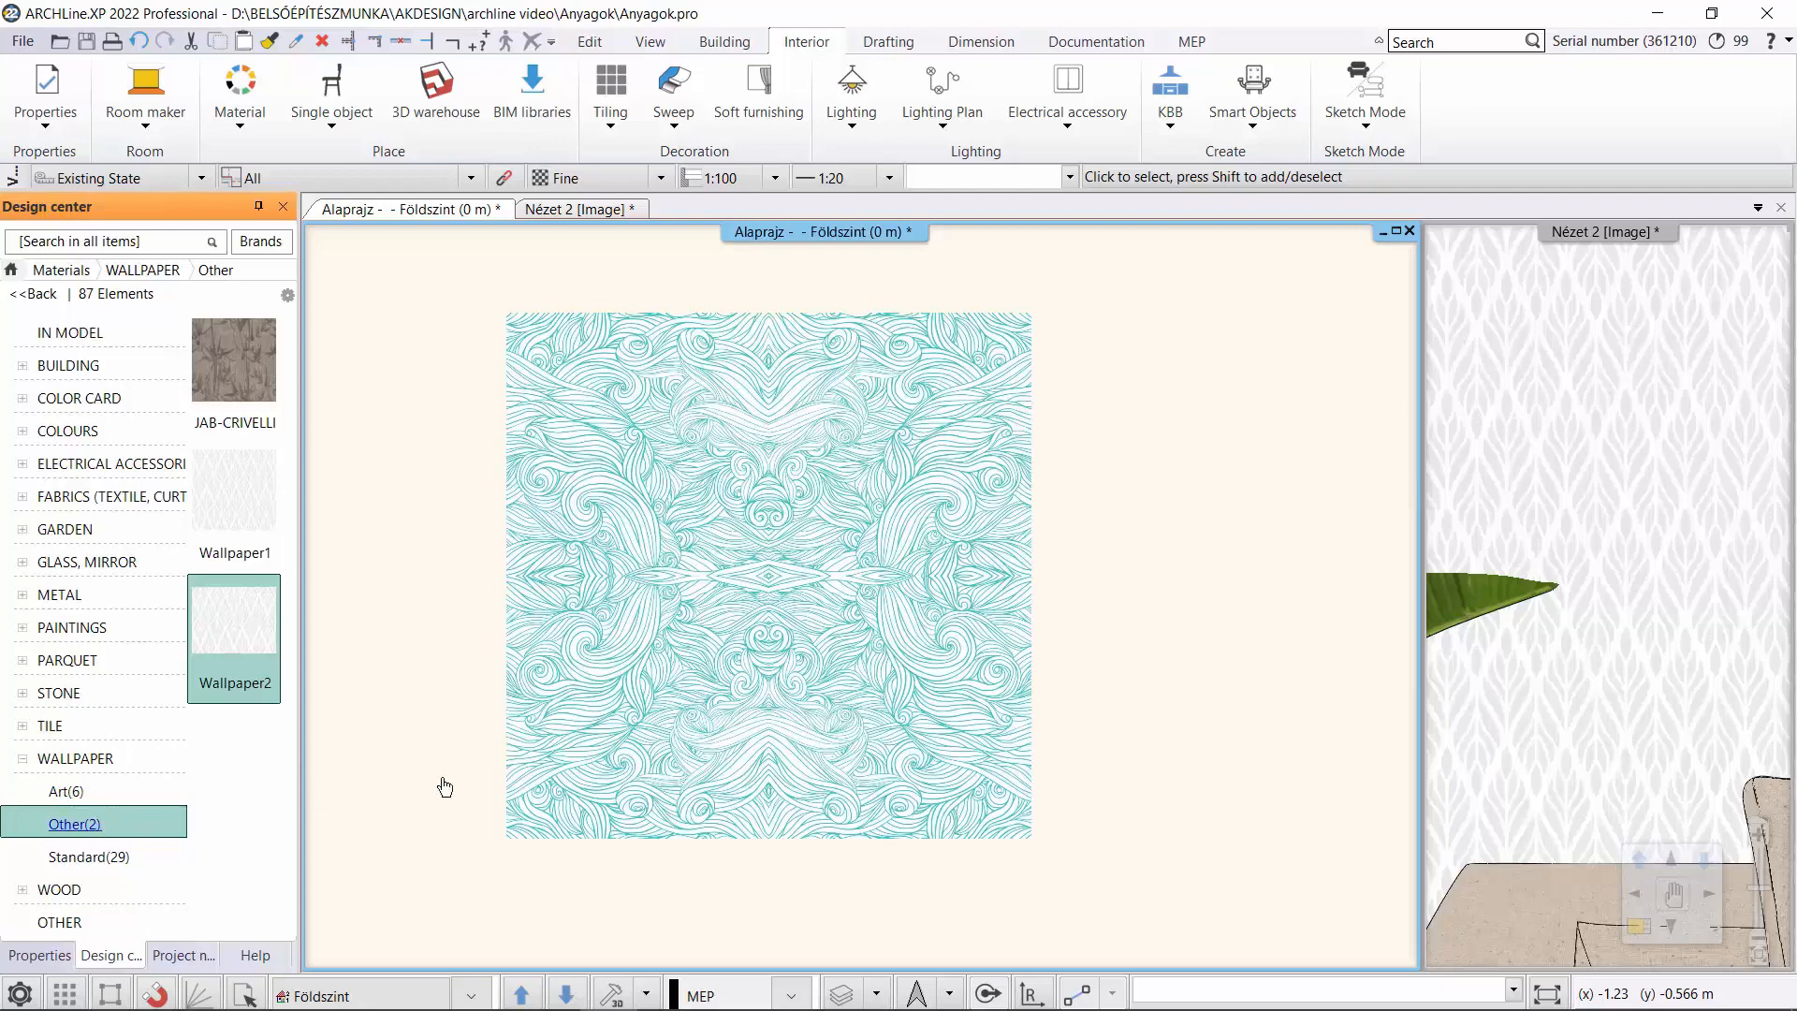
{"action": "left_click", "coordinate": [574, 212]}
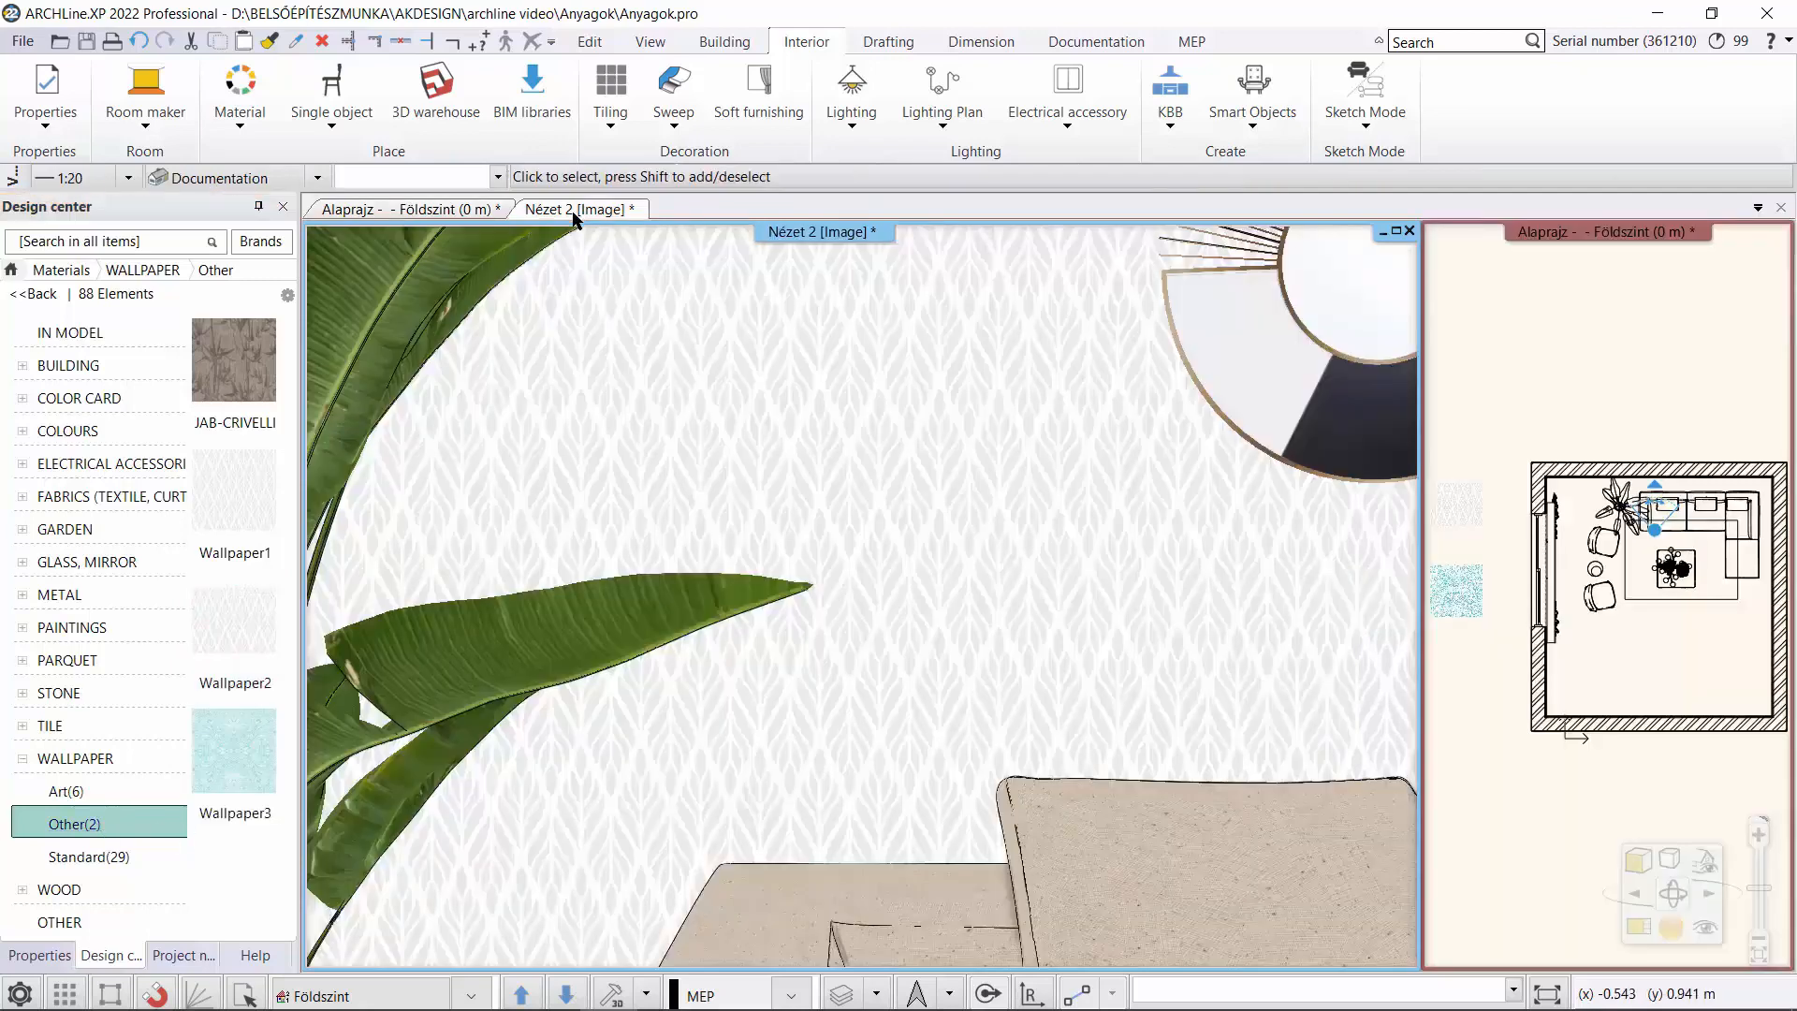
{"action": "left_click", "coordinate": [251, 768]}
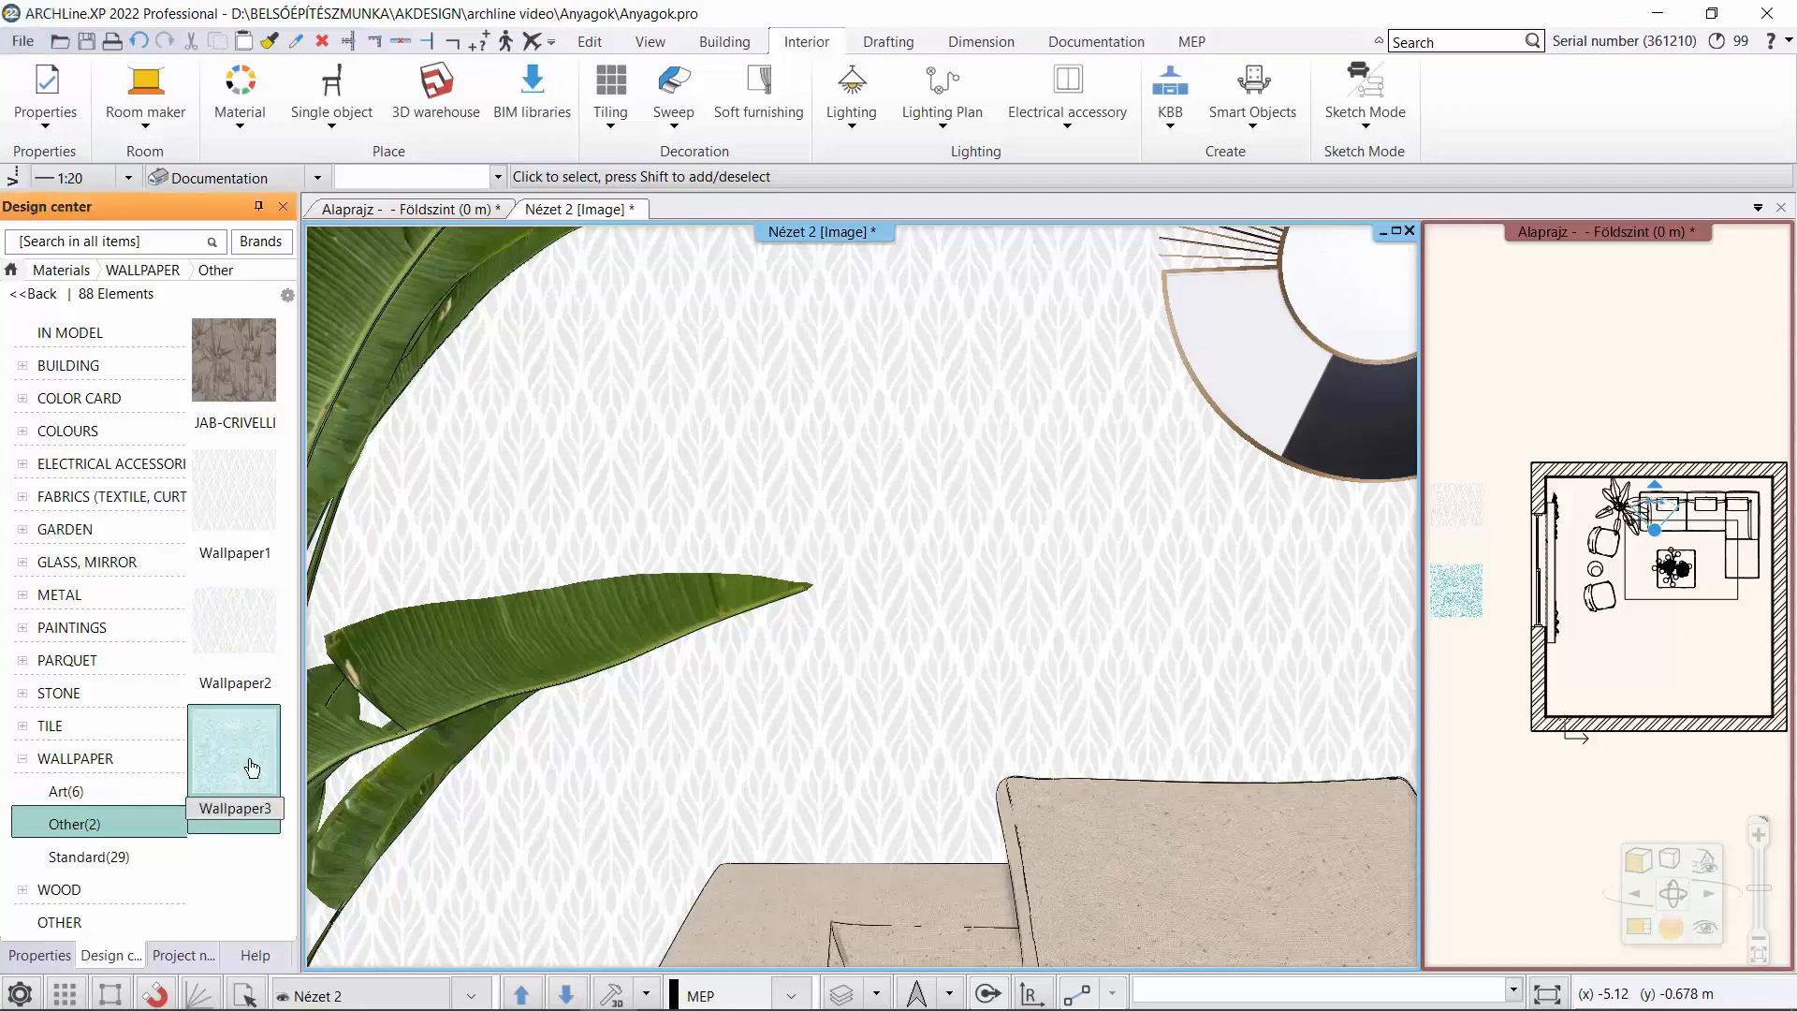
{"action": "left_click_drag", "start_coordinate": [251, 767], "coordinate": [866, 433]}
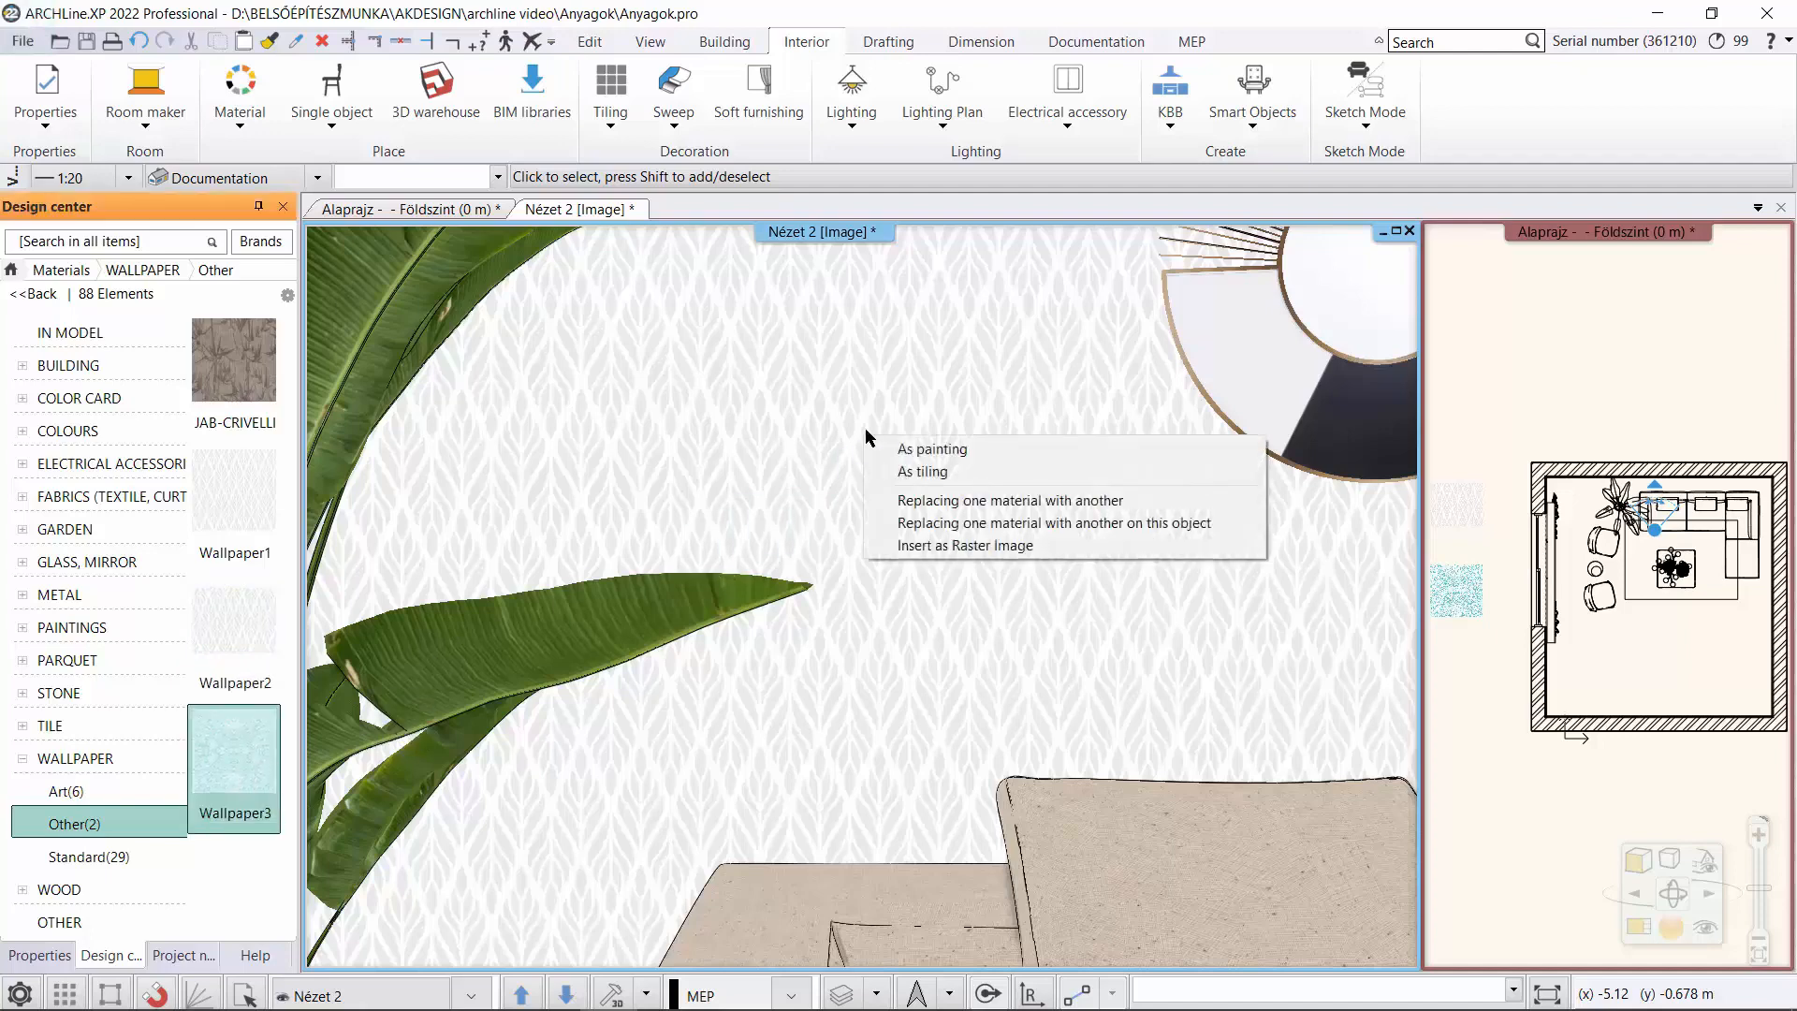
{"action": "left_click", "coordinate": [910, 452]}
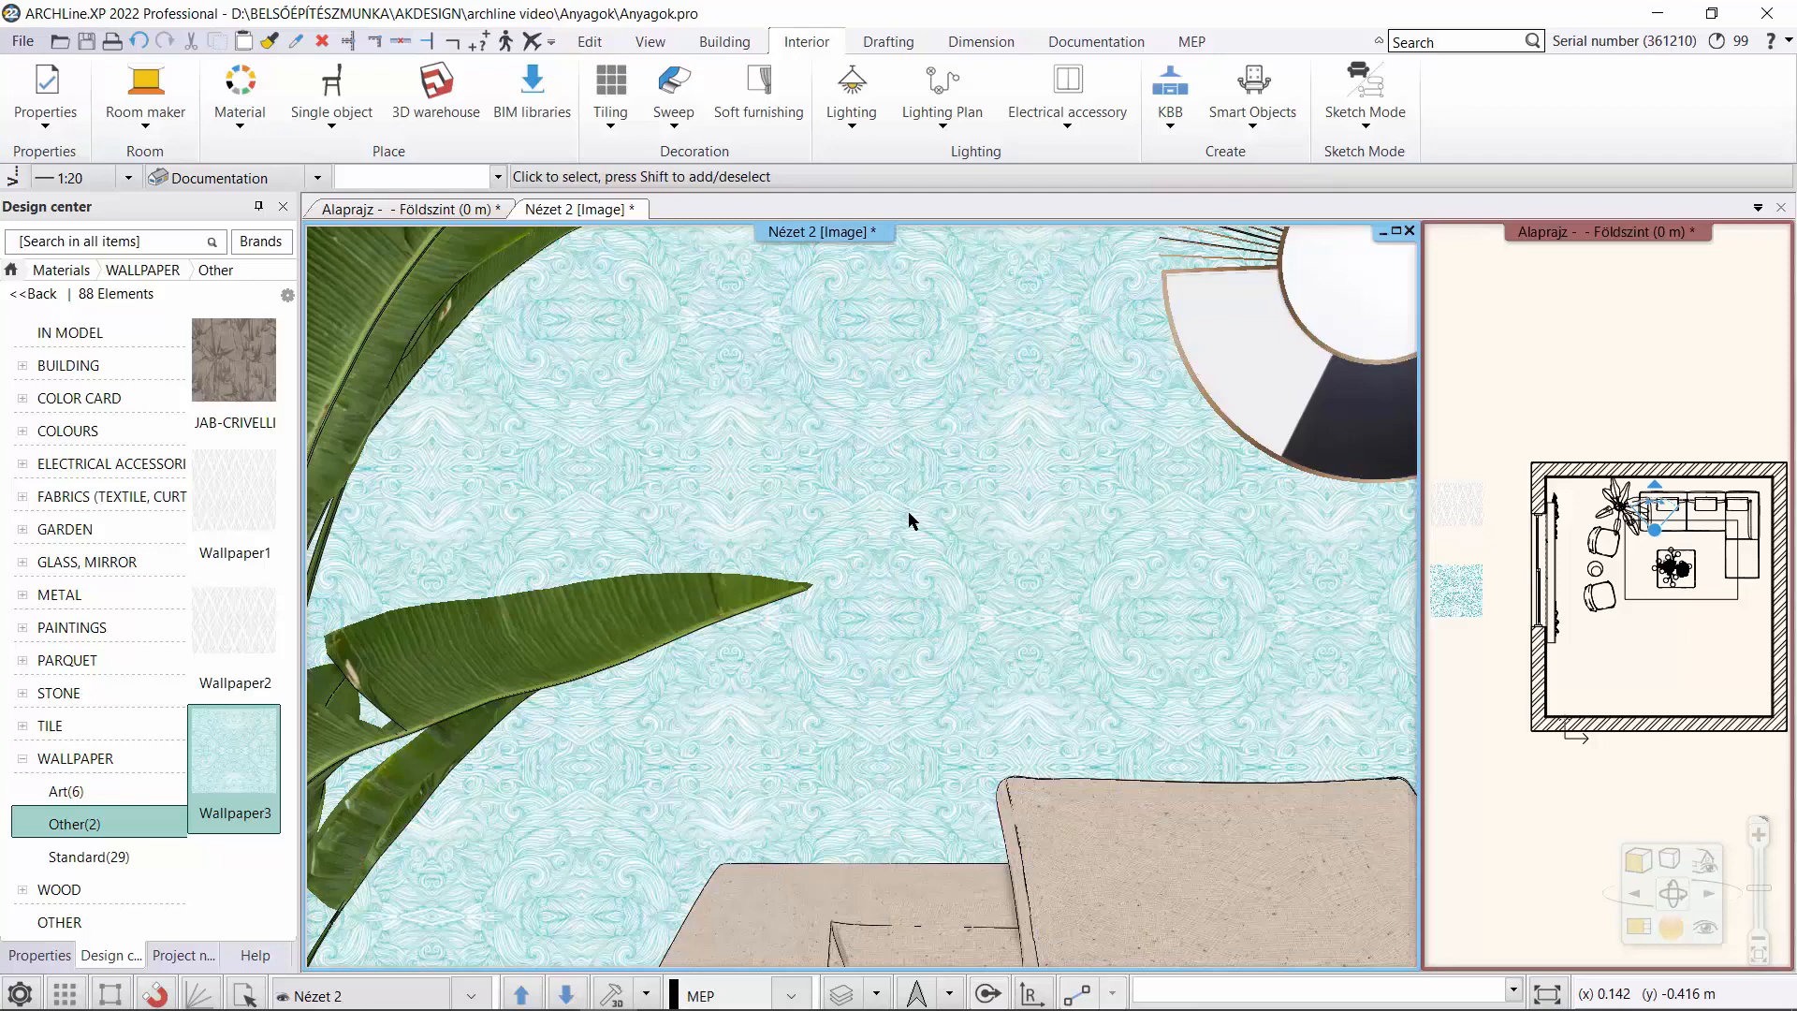
Switch the Nézet 2 window to the saved camera view Nézet_01 to show the whole living room.
{"action": "scroll", "coordinate": [908, 511], "scroll_direction": "down", "scroll_amount": 2}
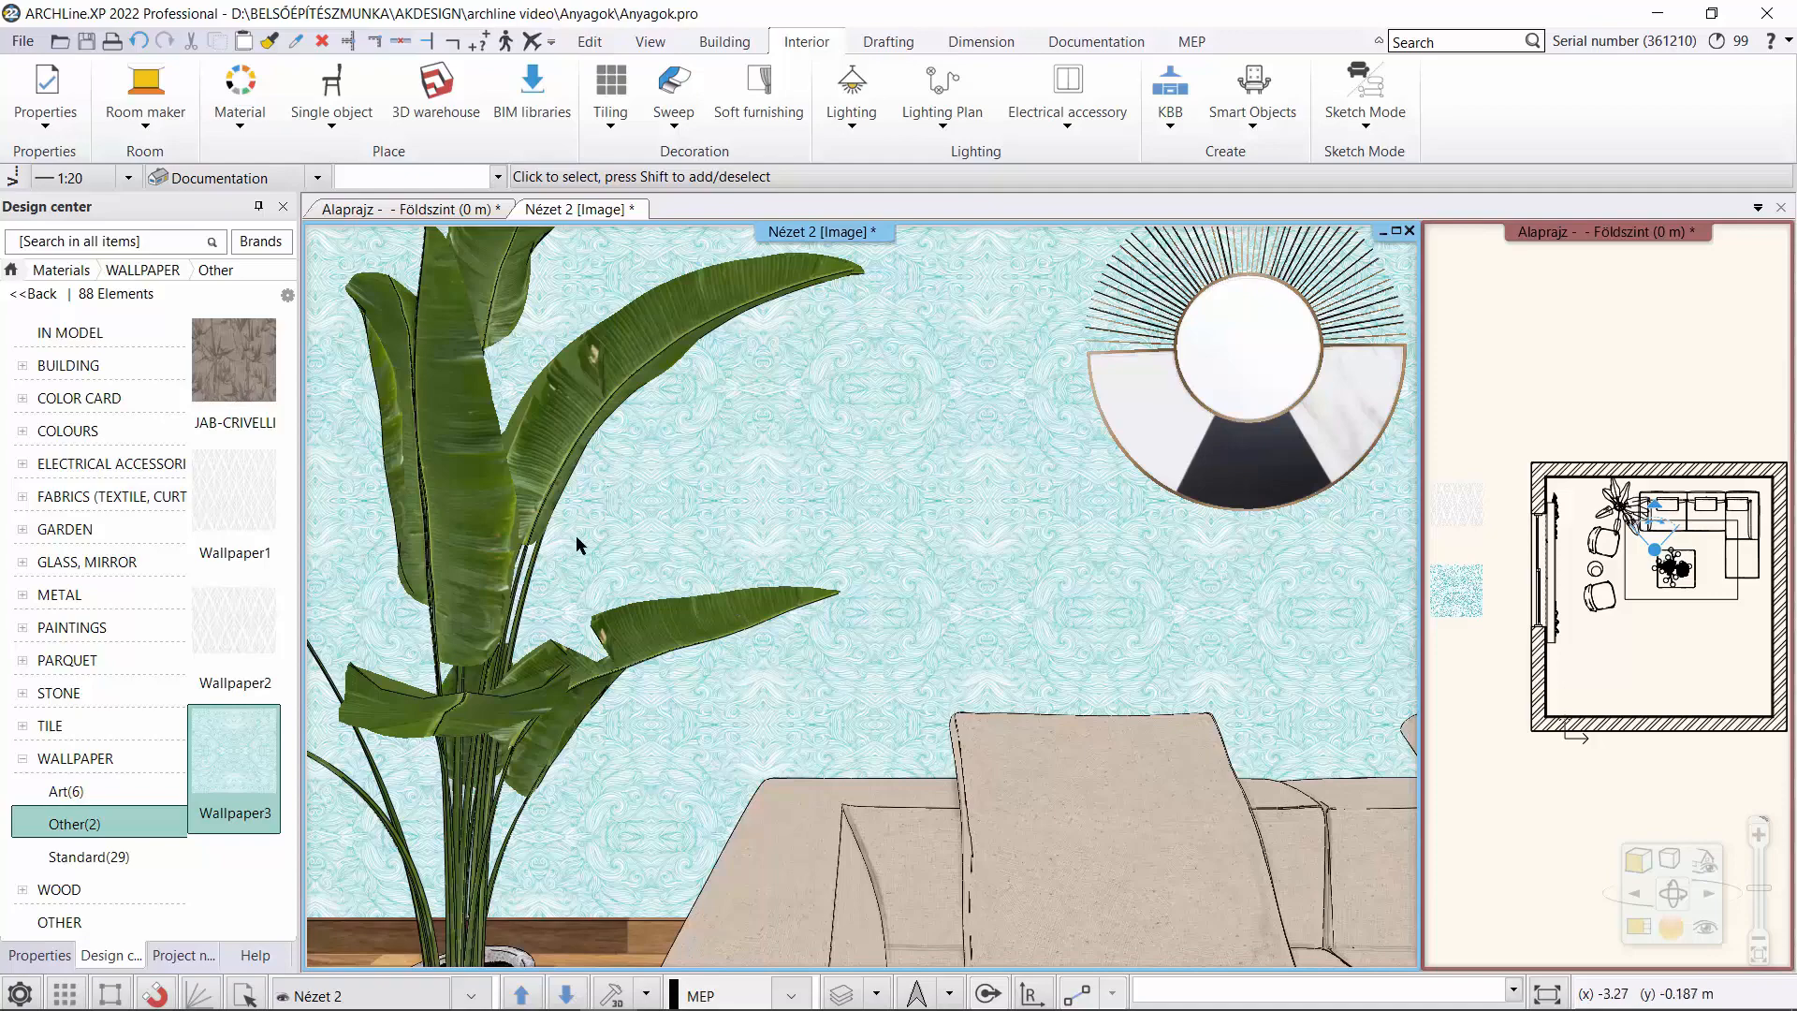
{"action": "left_click", "coordinate": [473, 995]}
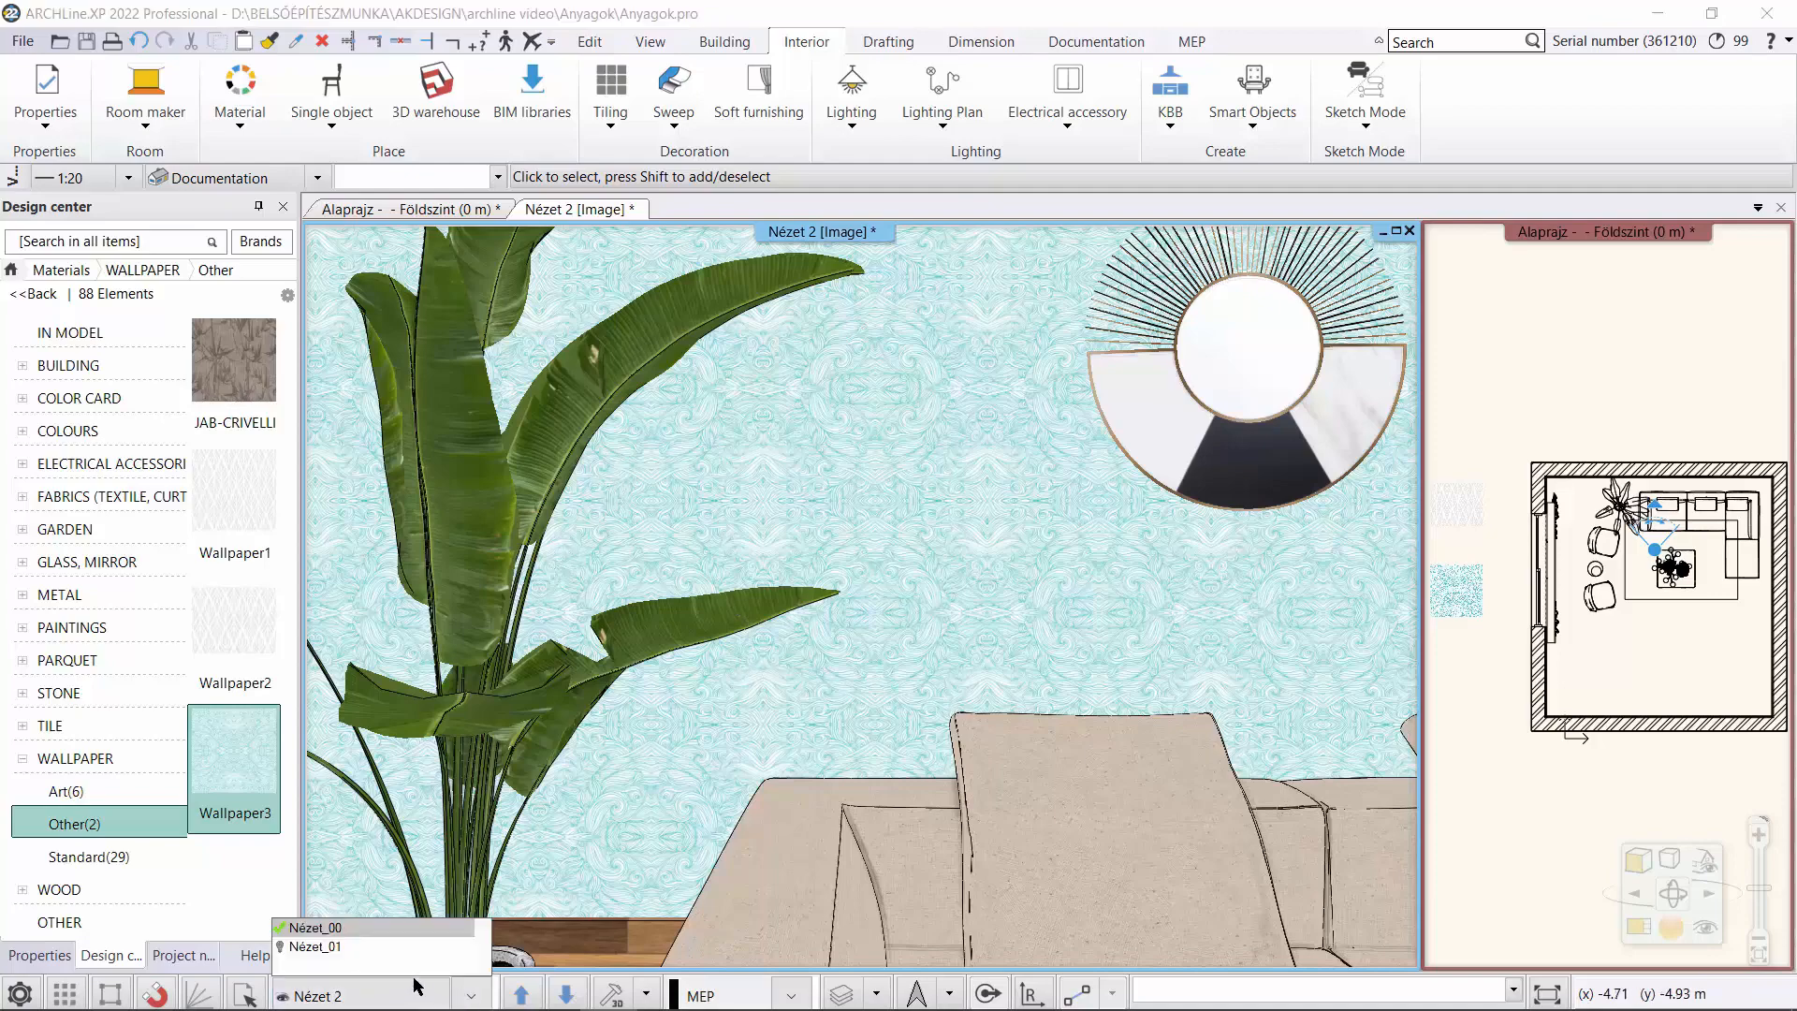
{"action": "left_click", "coordinate": [377, 960]}
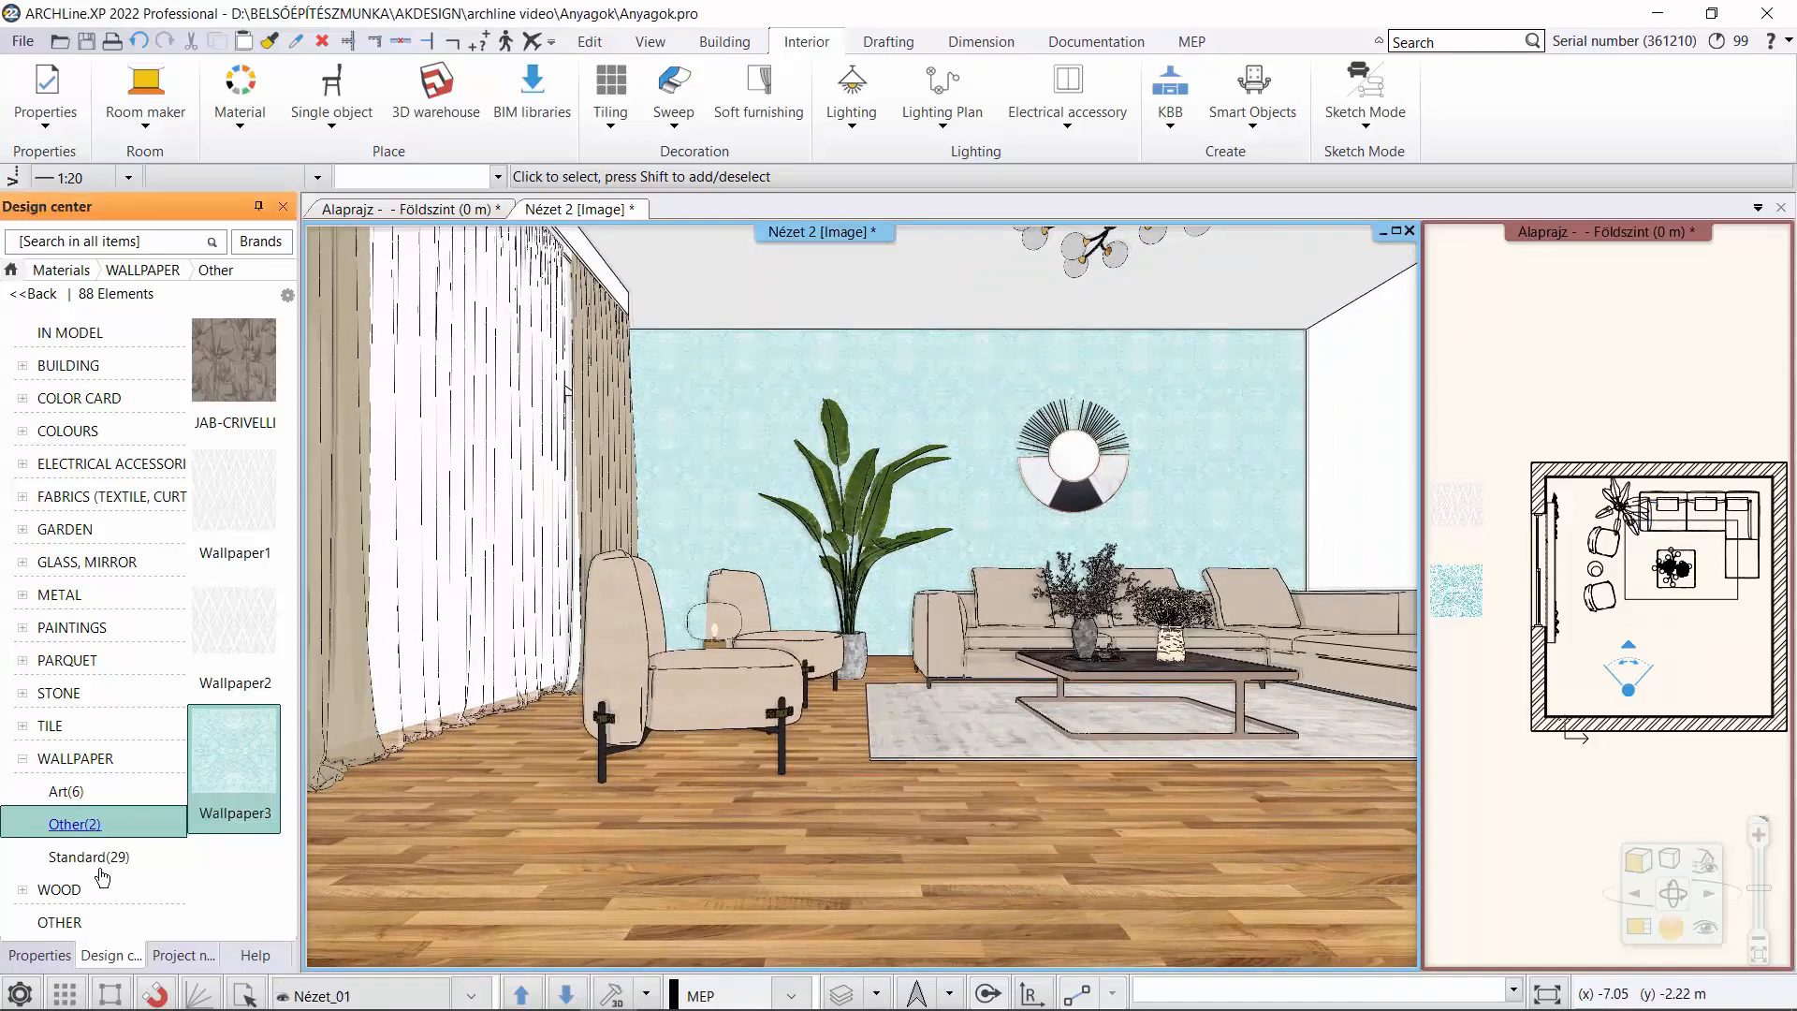
Apply the HQ material MetalPlates012_1K_Color to the back wall as tiling, copying its category properties to the project and placing the tiling origin on the wall.
{"action": "left_click", "coordinate": [62, 958]}
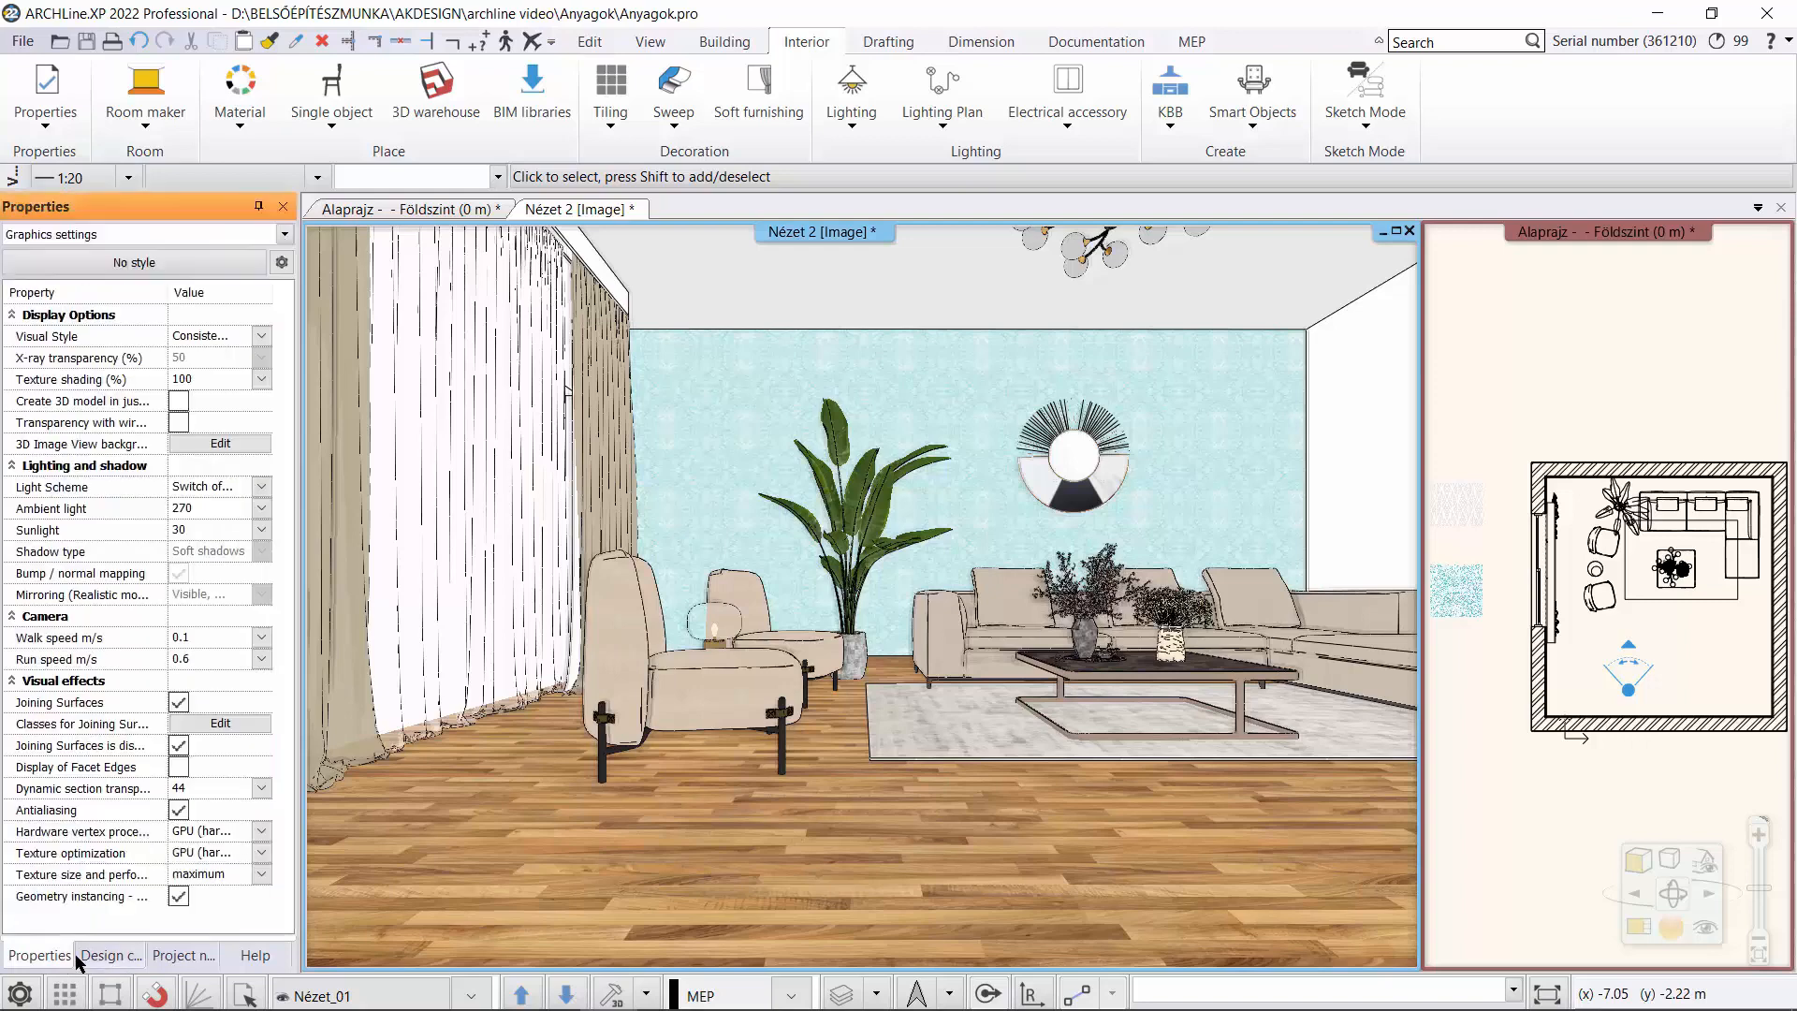
{"action": "left_click", "coordinate": [94, 956]}
{"action": "left_click", "coordinate": [11, 270]}
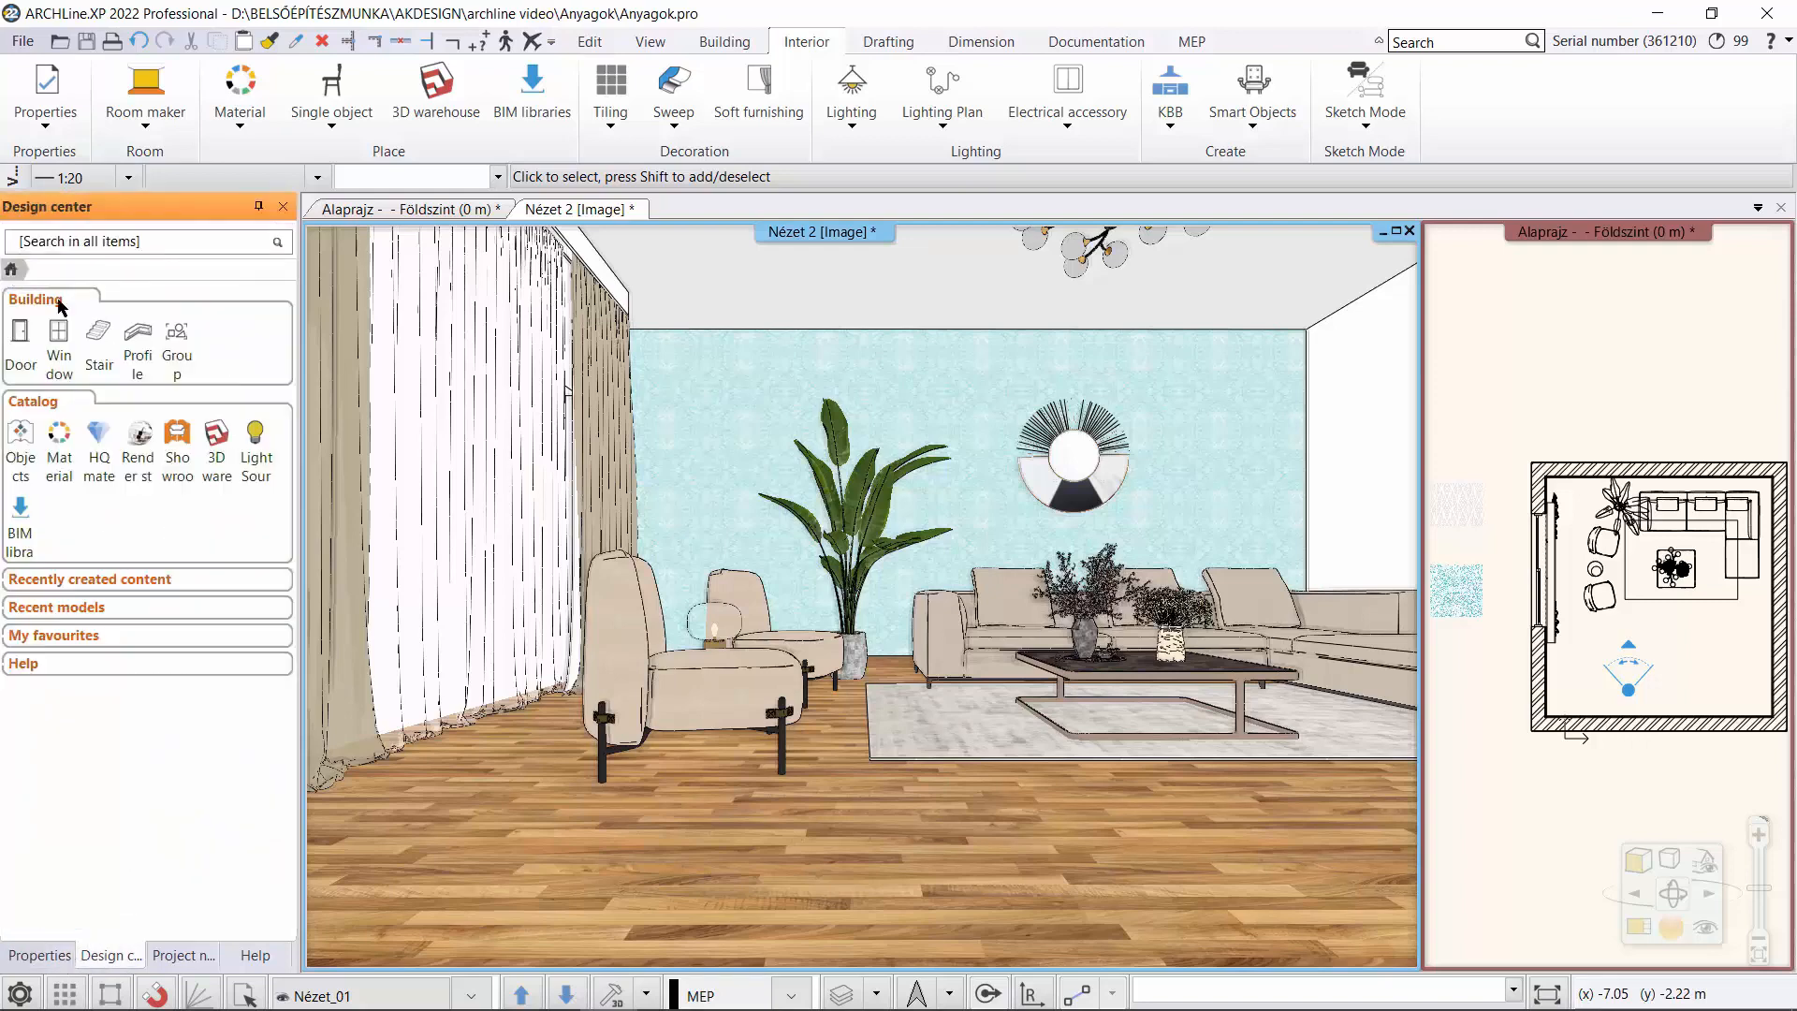
{"action": "left_click", "coordinate": [108, 454]}
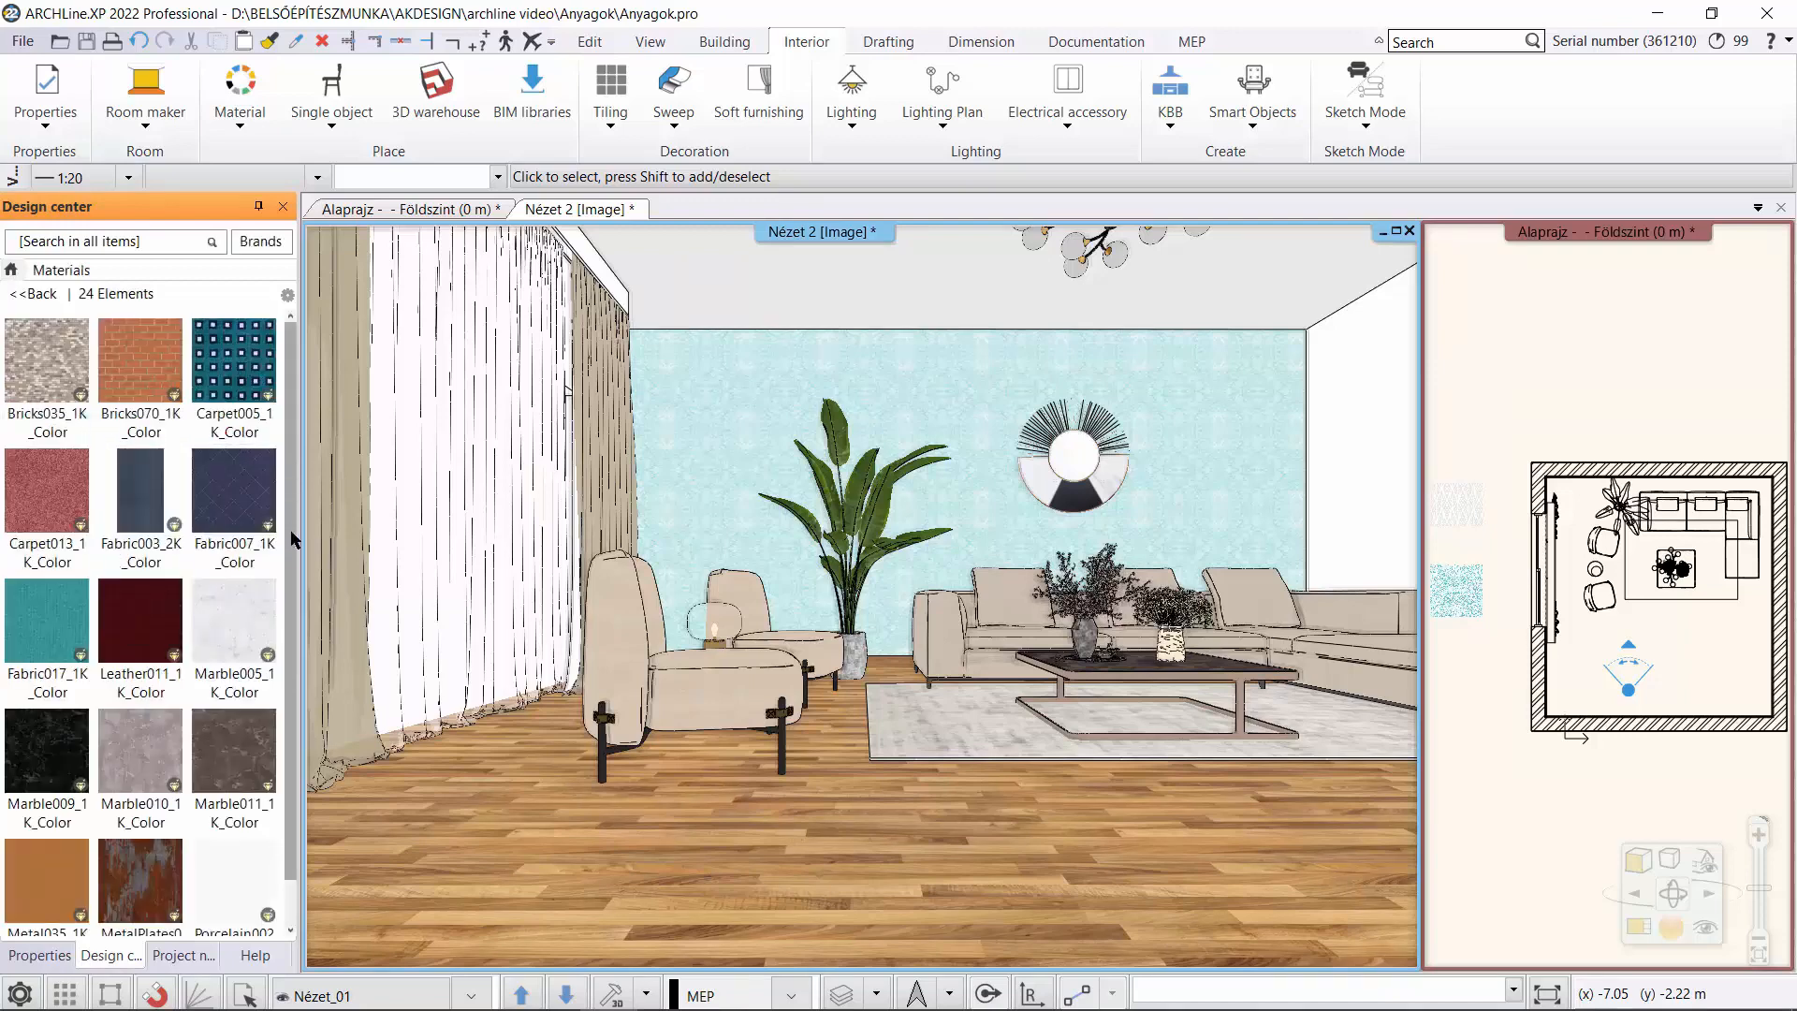
{"action": "left_click_drag", "start_coordinate": [291, 540], "coordinate": [301, 723]}
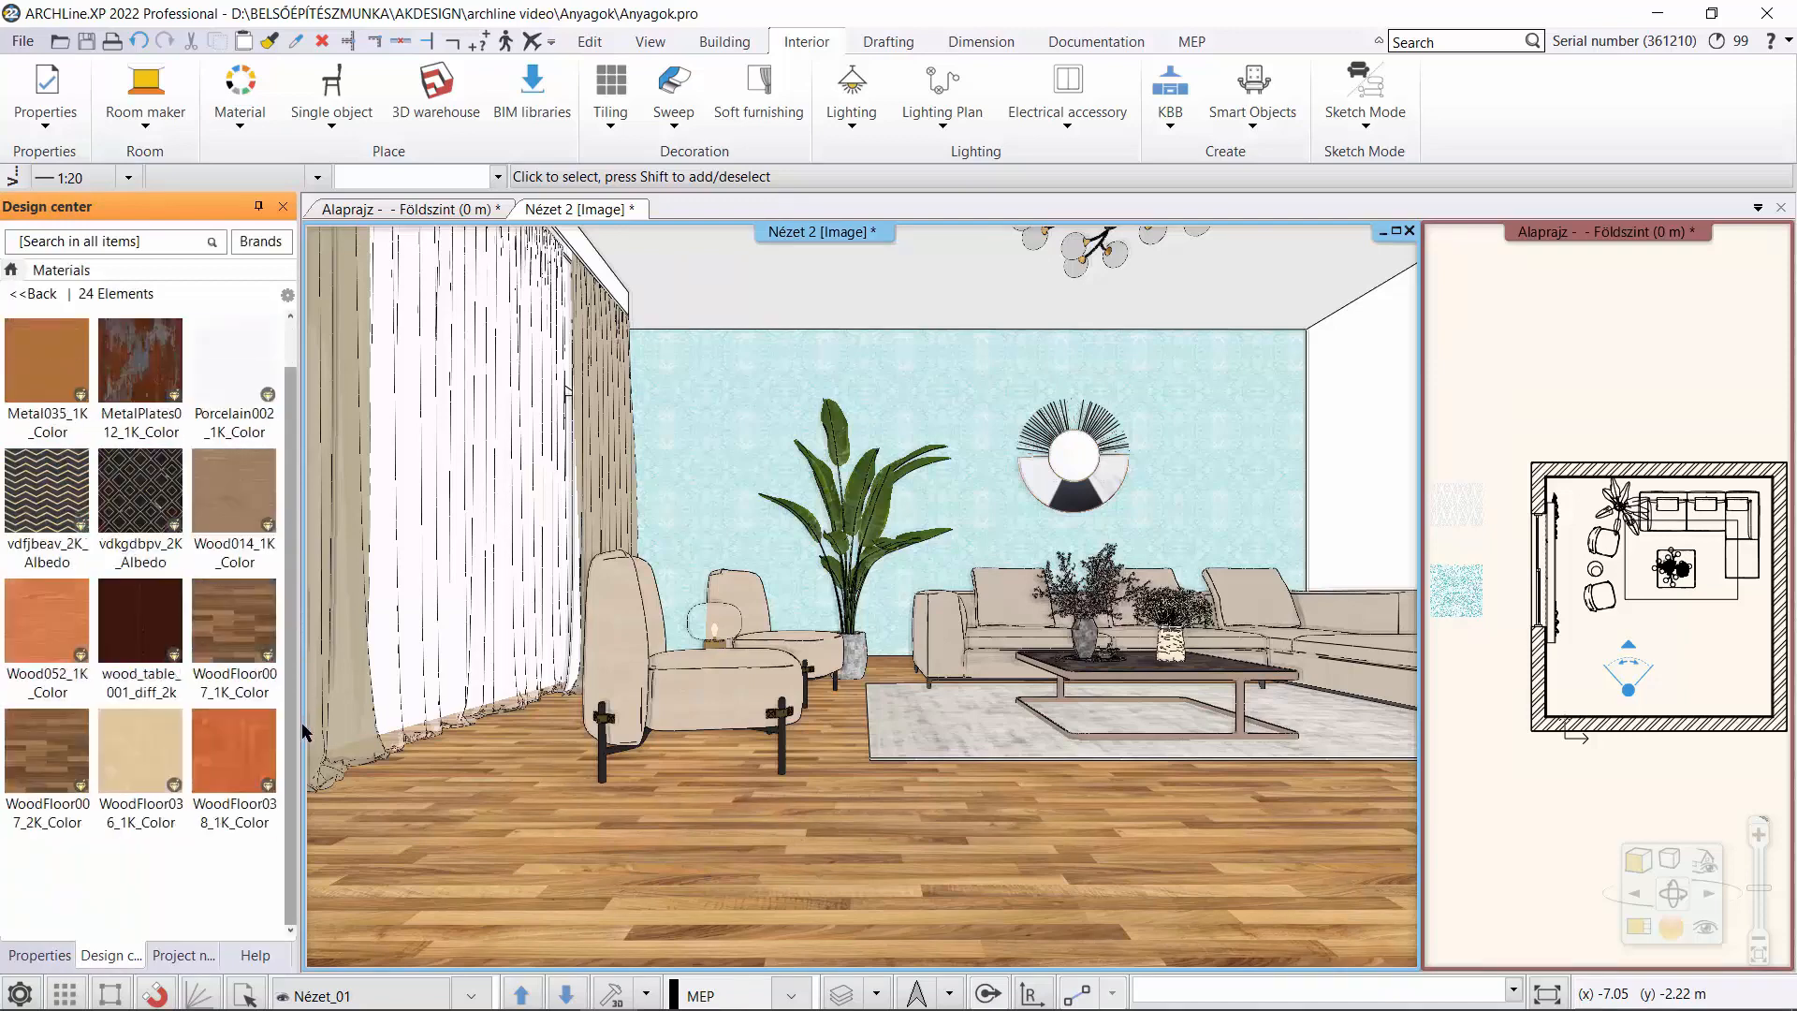
{"action": "mouse_move", "coordinate": [122, 379]}
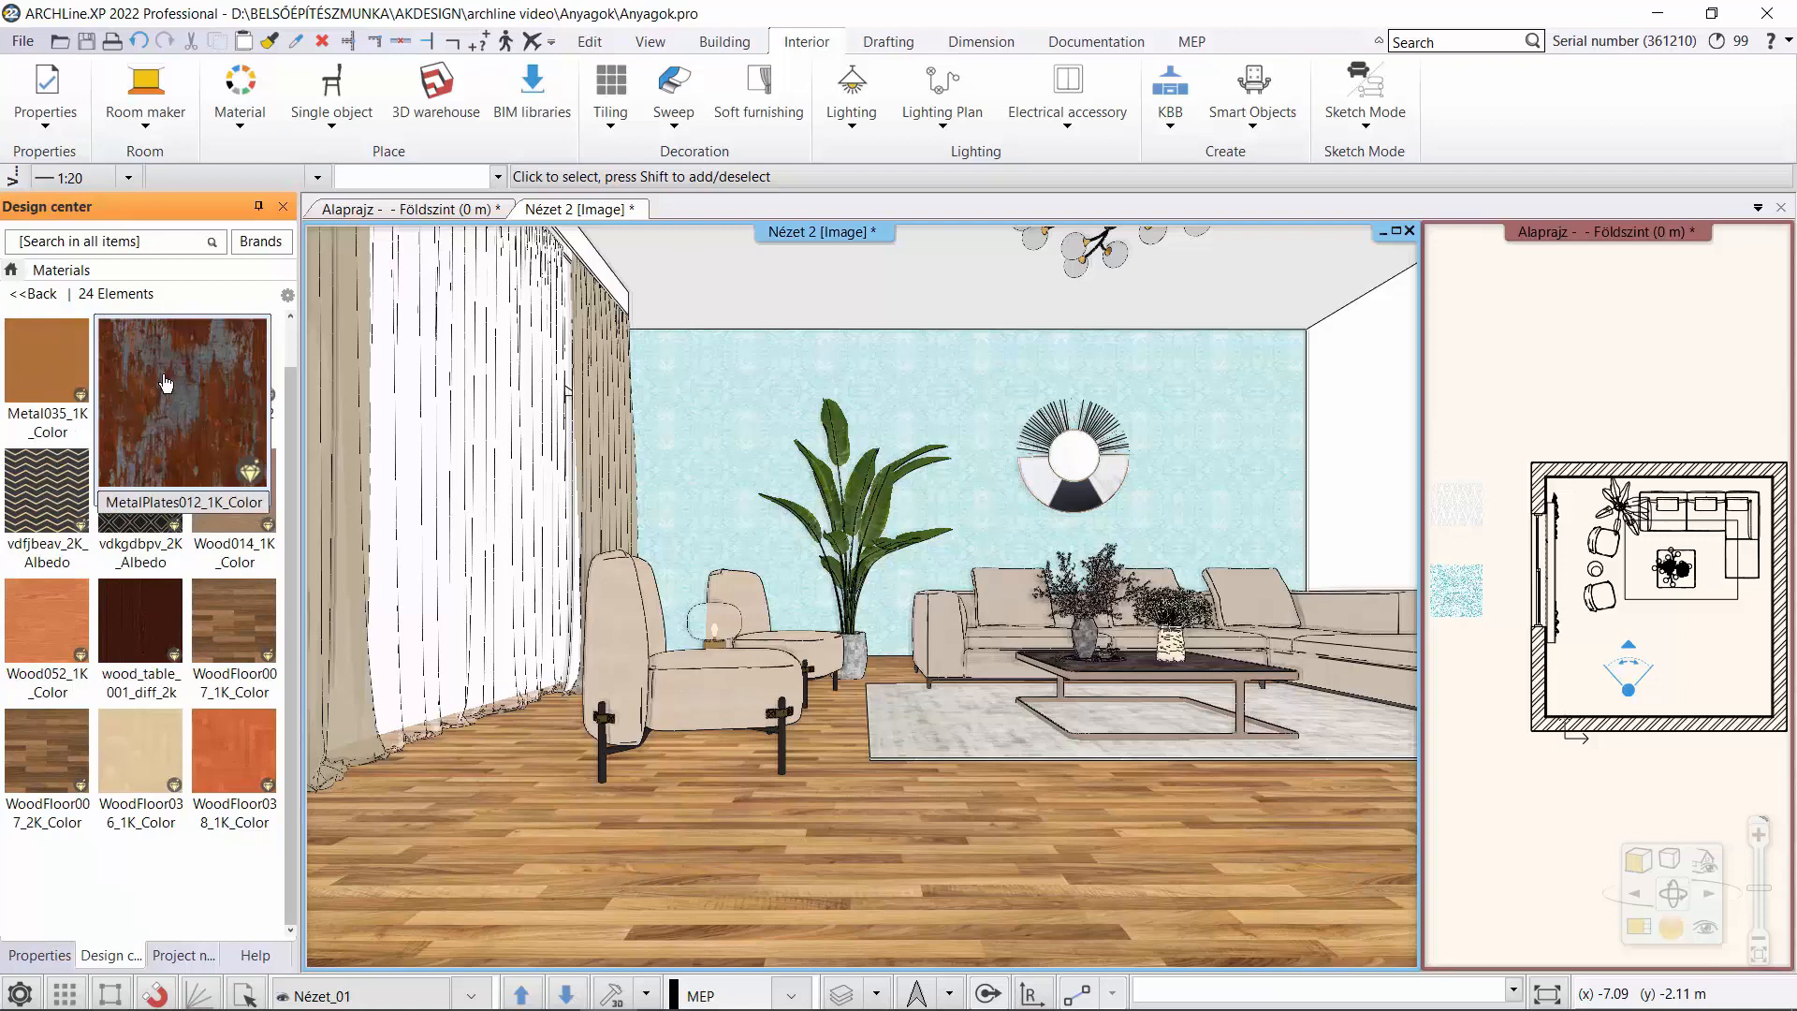
{"action": "left_click_drag", "start_coordinate": [165, 382], "coordinate": [920, 389]}
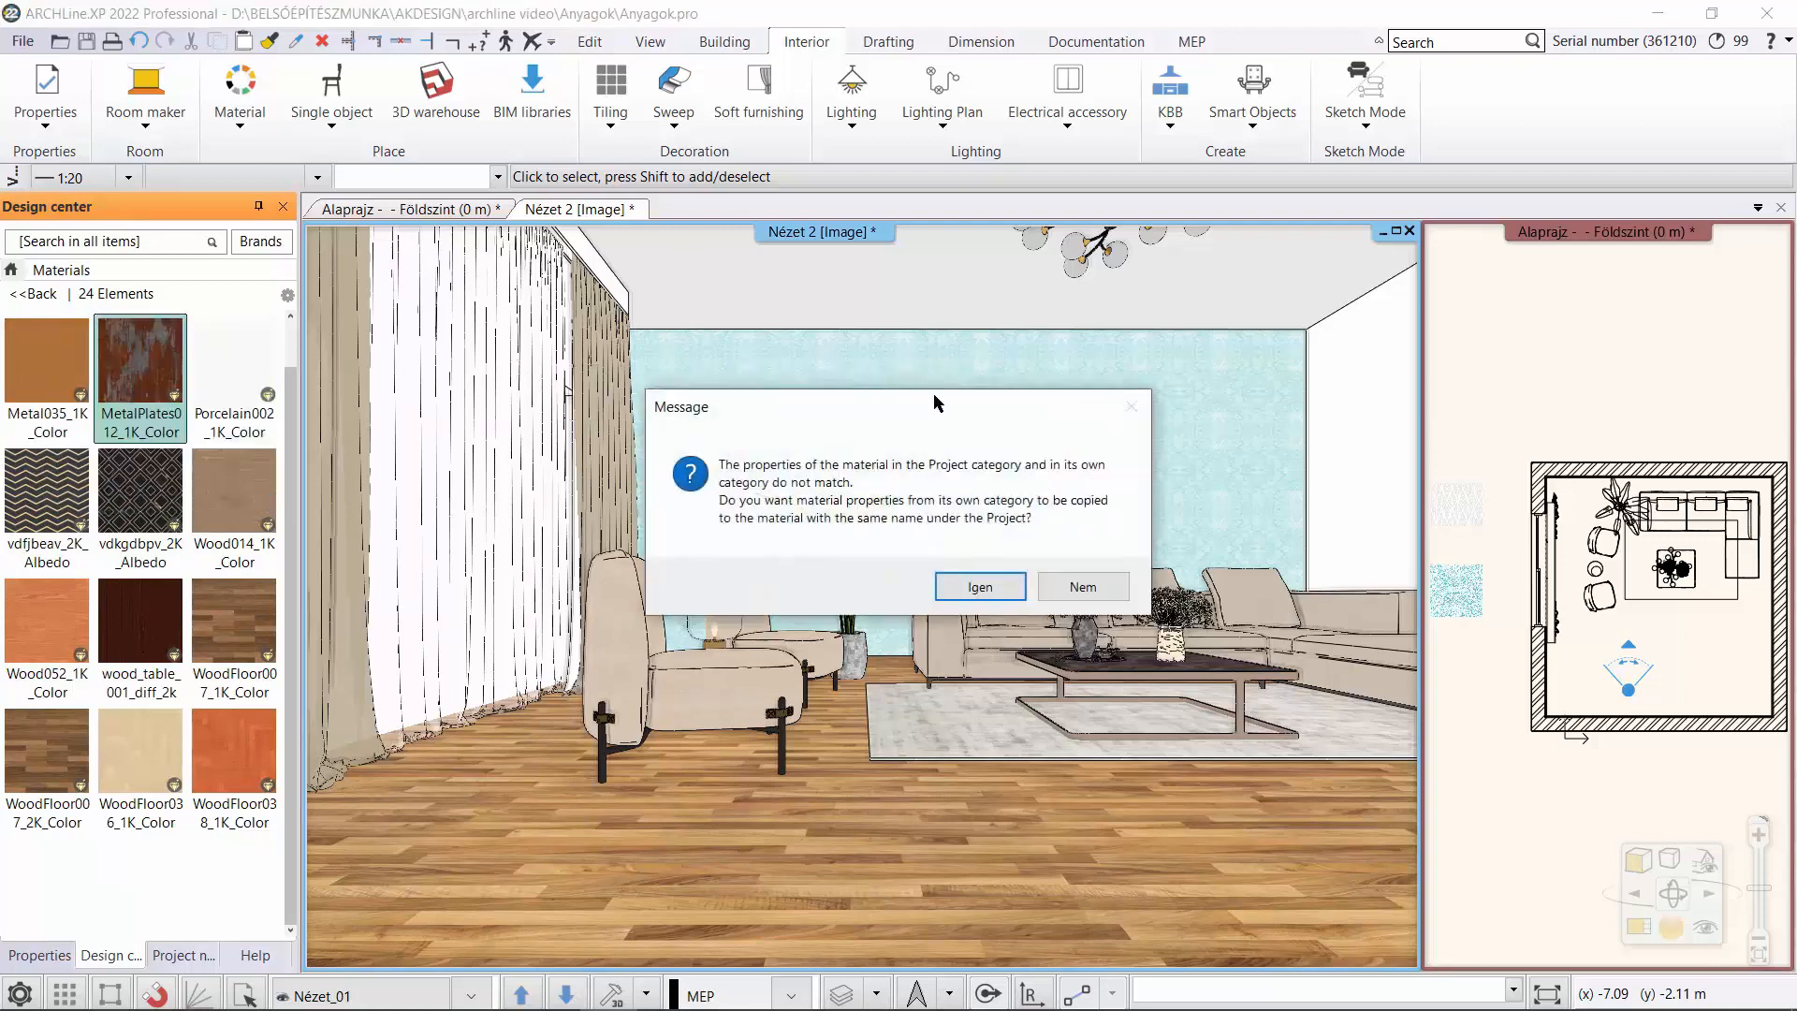
{"action": "left_click", "coordinate": [980, 587]}
{"action": "left_click", "coordinate": [950, 377]}
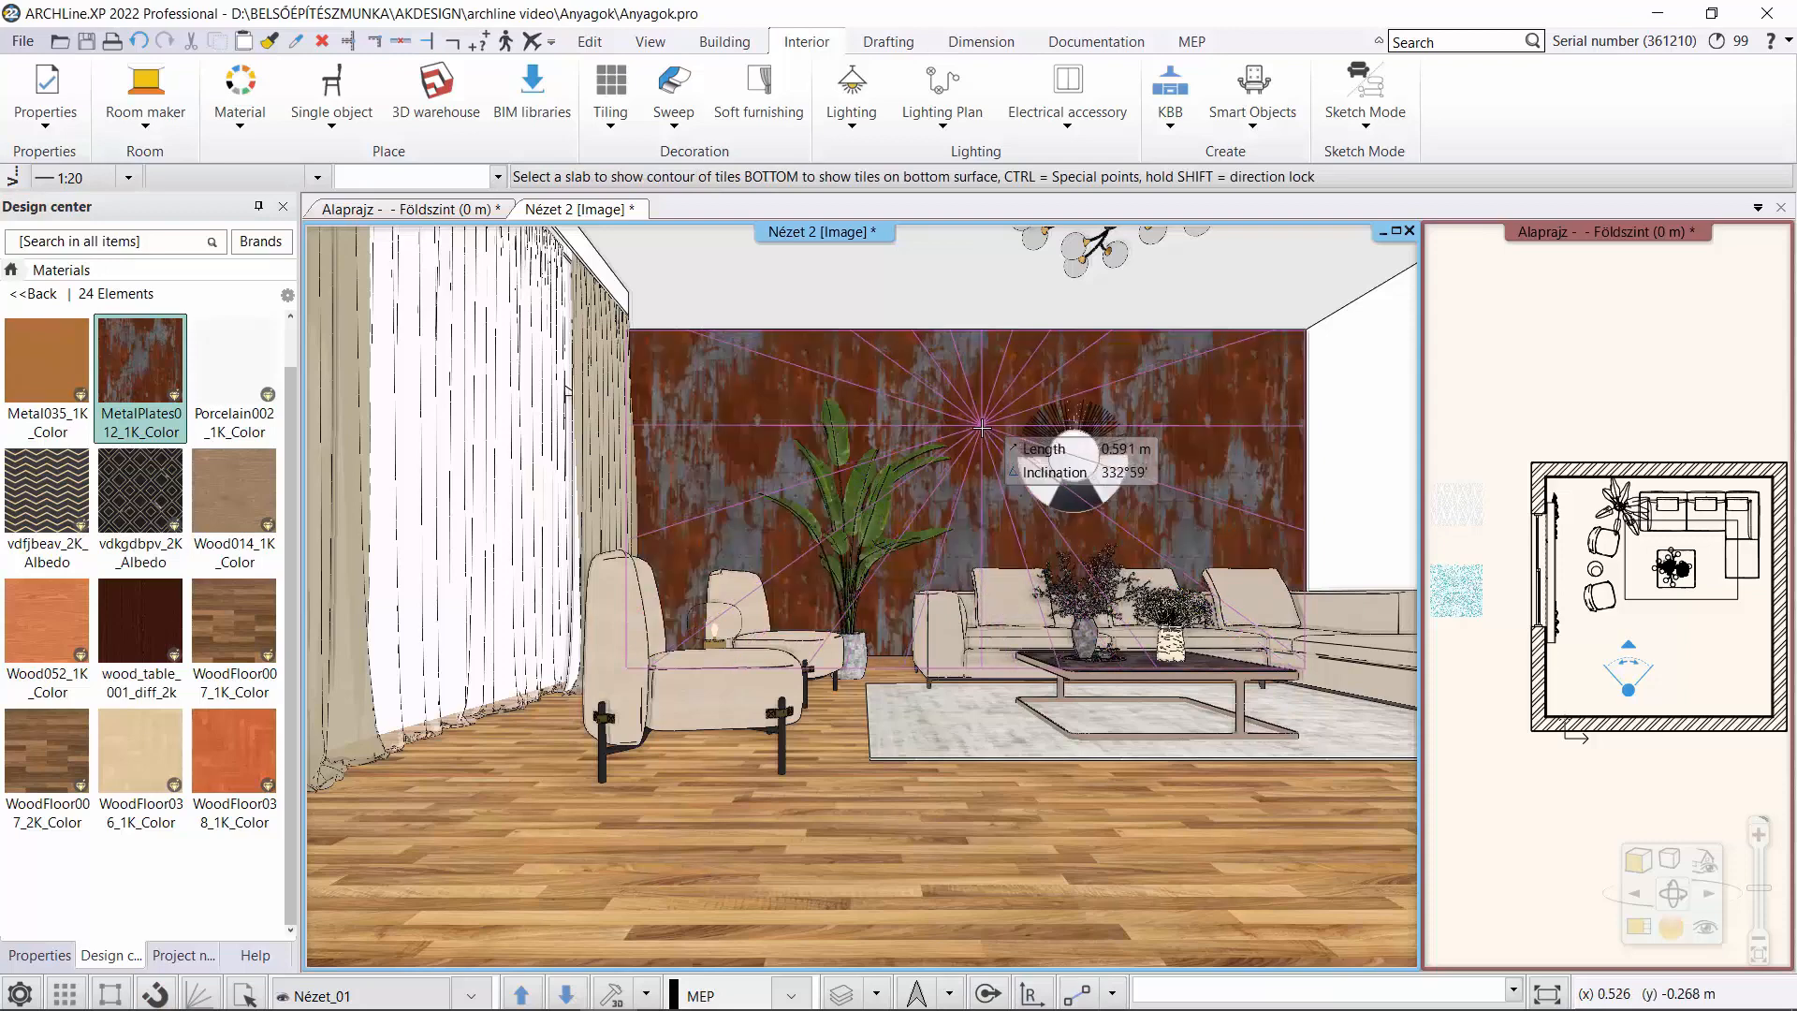
{"action": "left_click", "coordinate": [982, 426]}
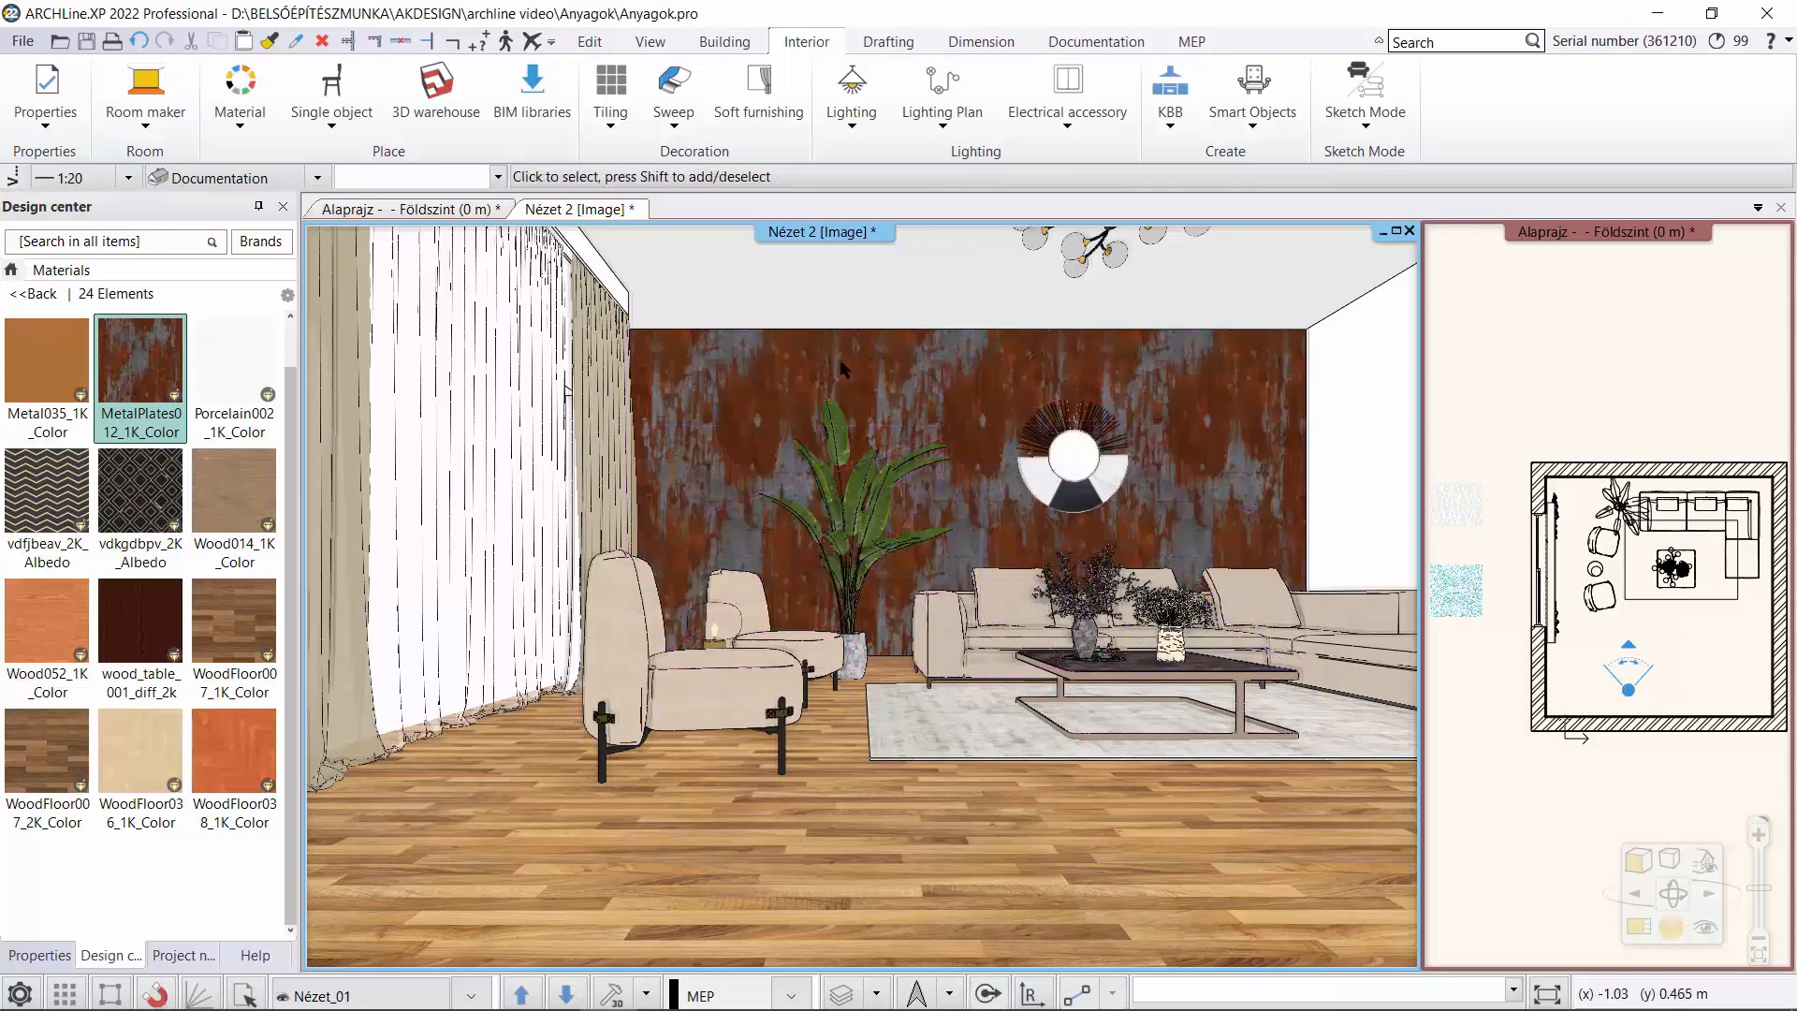
Find the back wall tiling's material in the Design Center and examine its physical properties and its reflection, roughness and bump maps.
{"action": "right_click", "coordinate": [915, 384]}
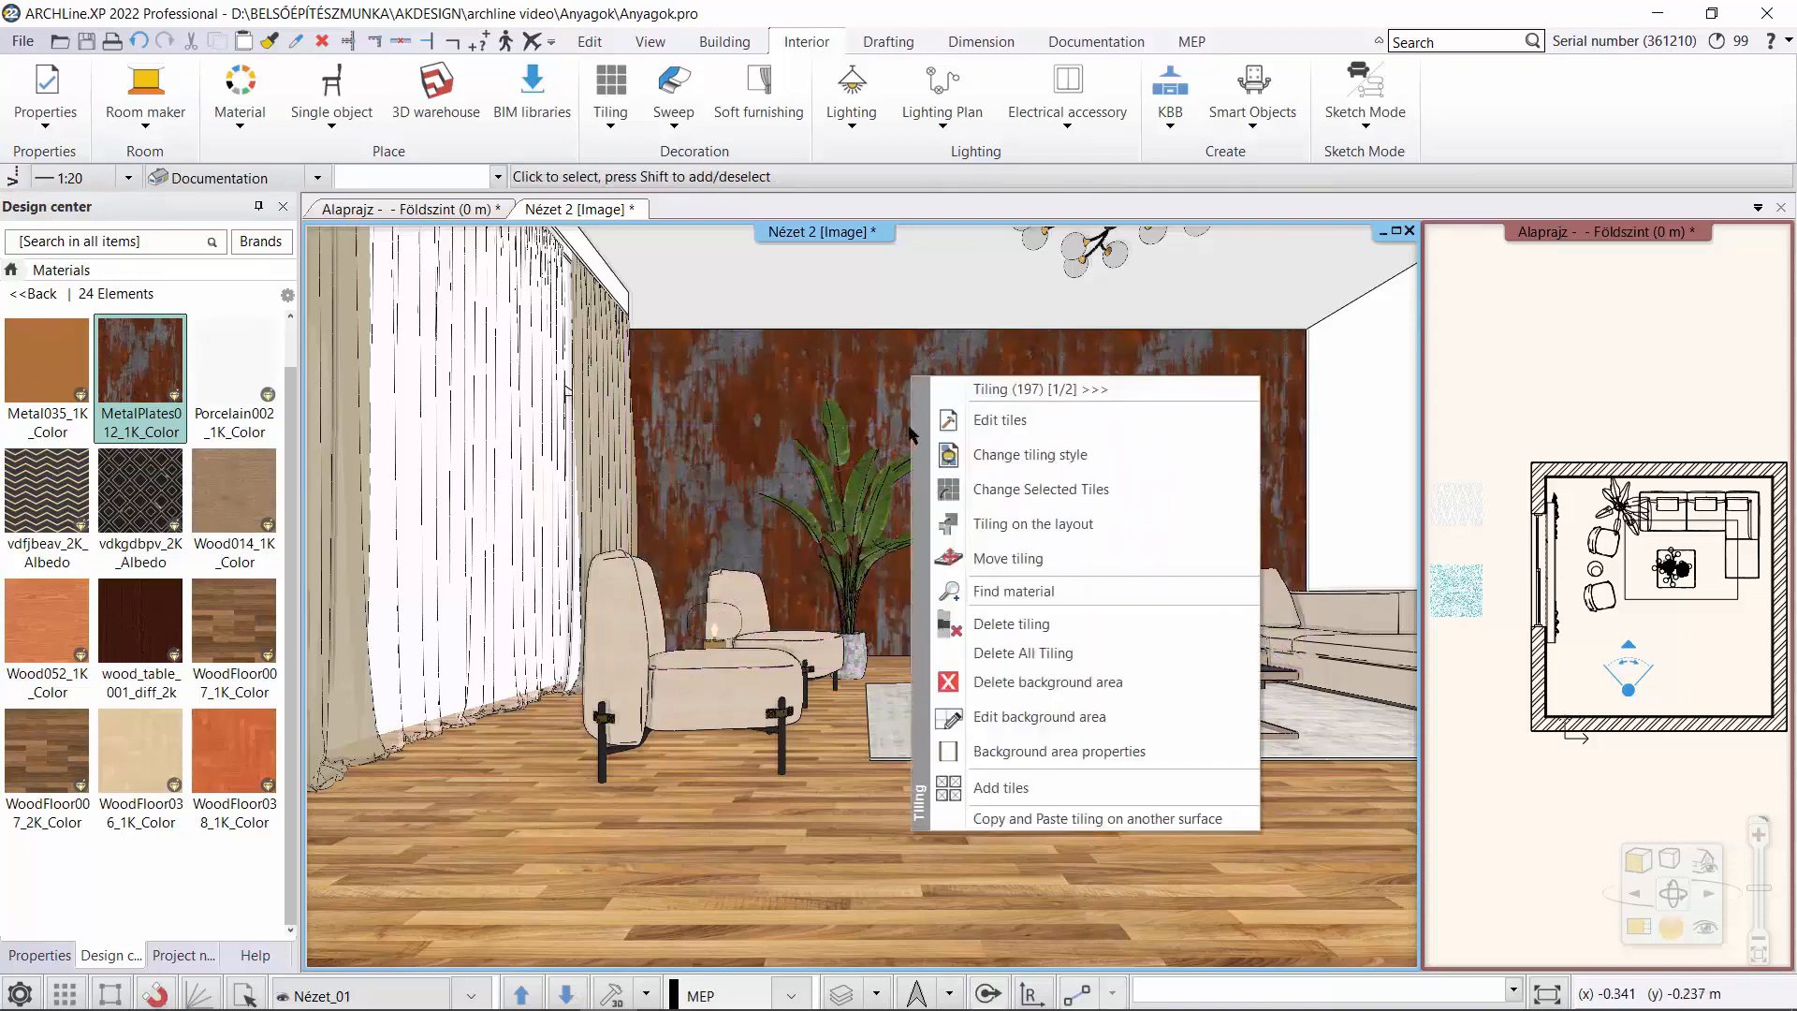
{"action": "left_click", "coordinate": [1027, 590]}
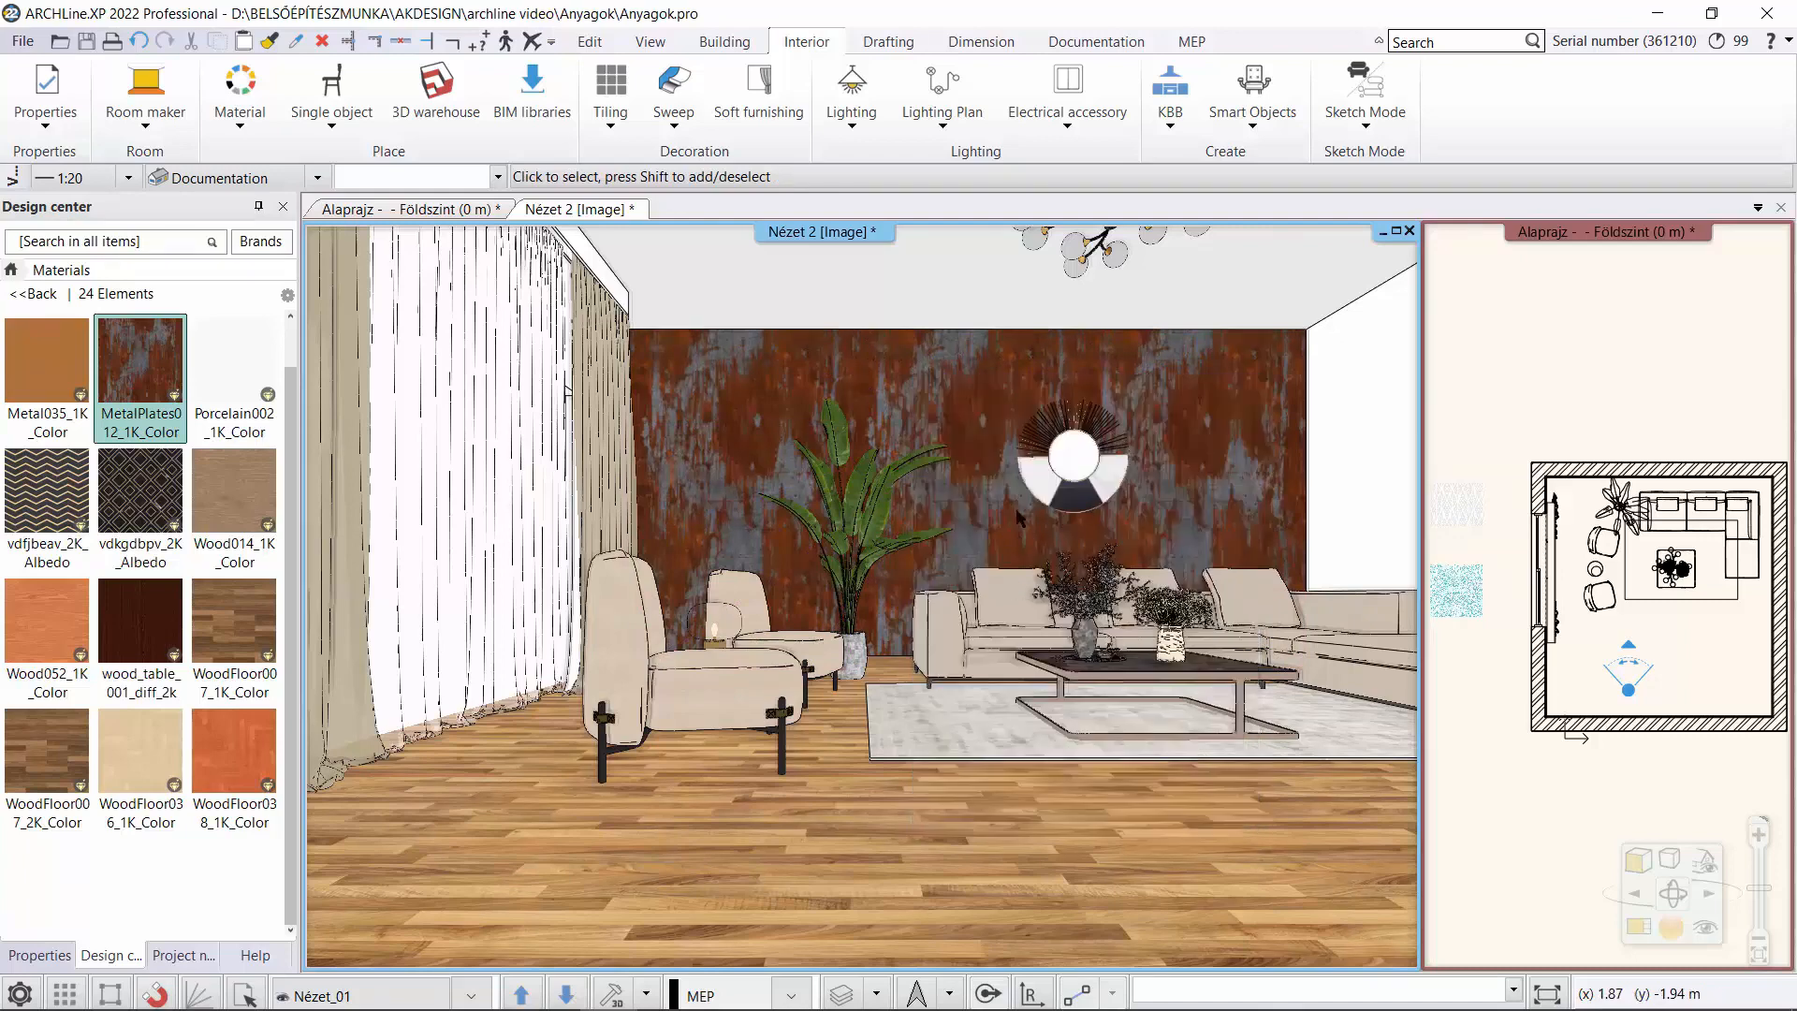
{"action": "left_click_drag", "start_coordinate": [290, 447], "coordinate": [315, 659]}
{"action": "scroll", "coordinate": [210, 663], "scroll_direction": "down", "scroll_amount": 4}
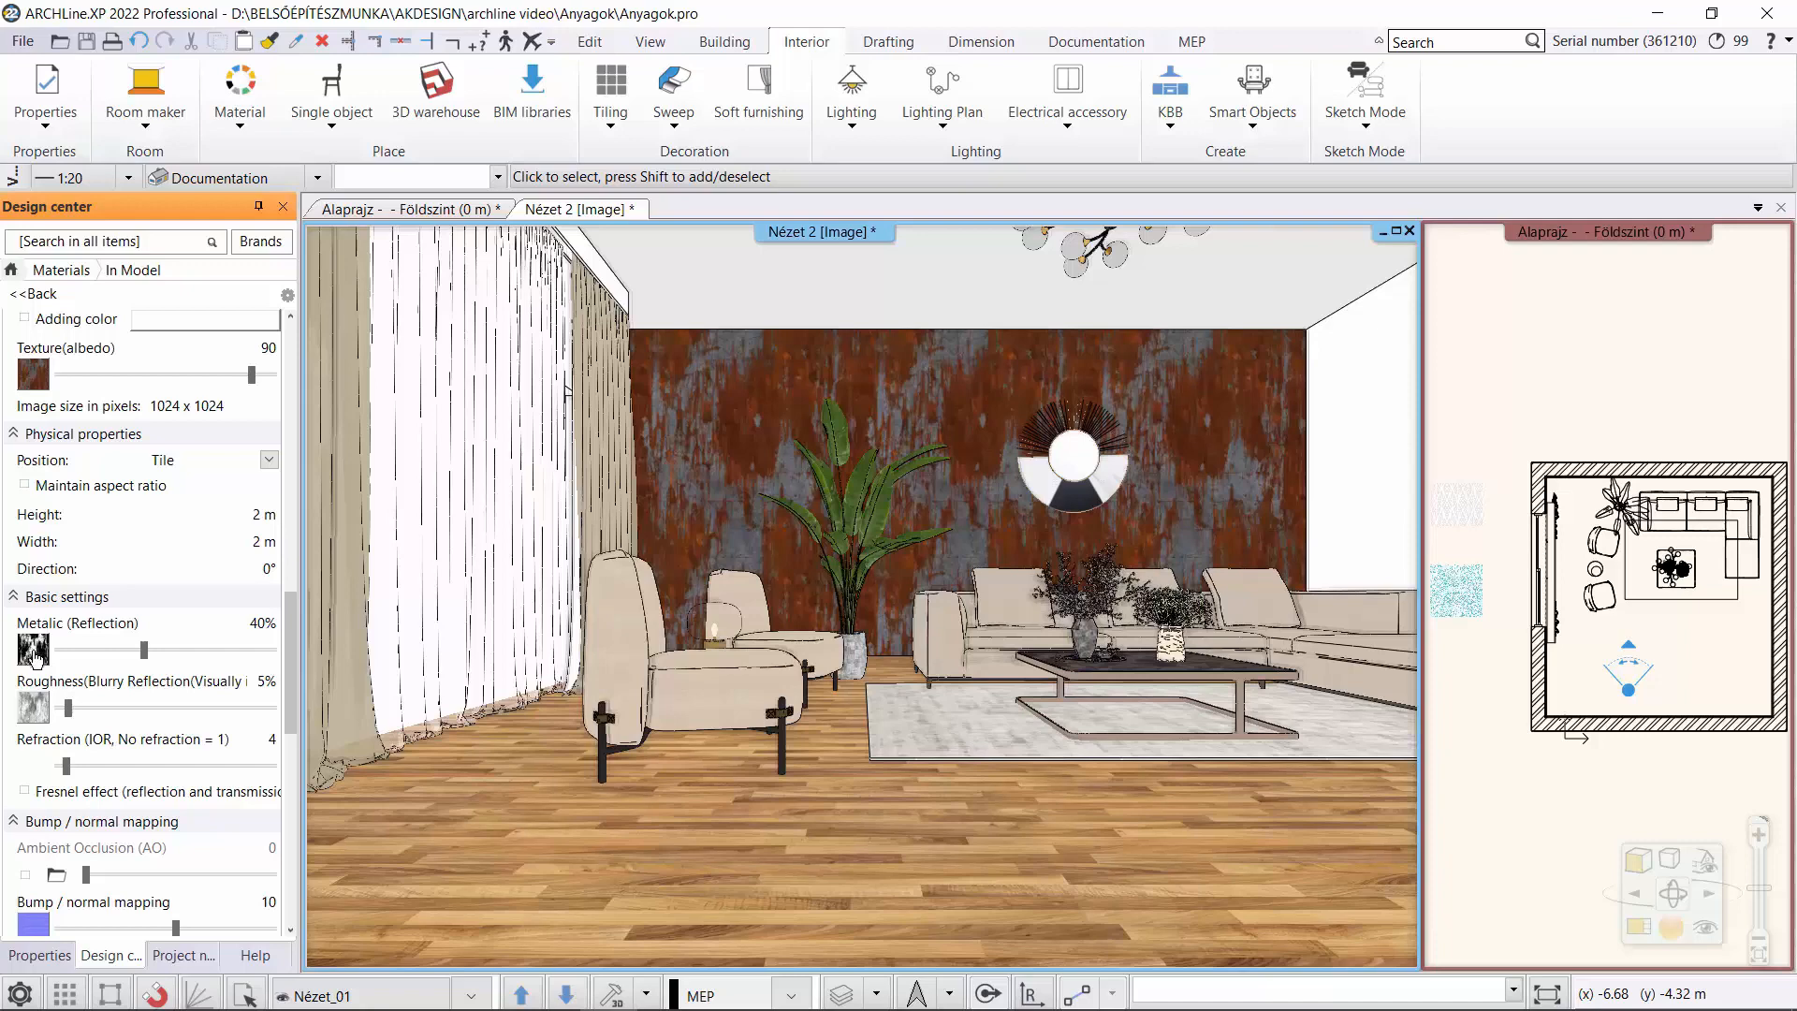
{"action": "mouse_move", "coordinate": [36, 658]}
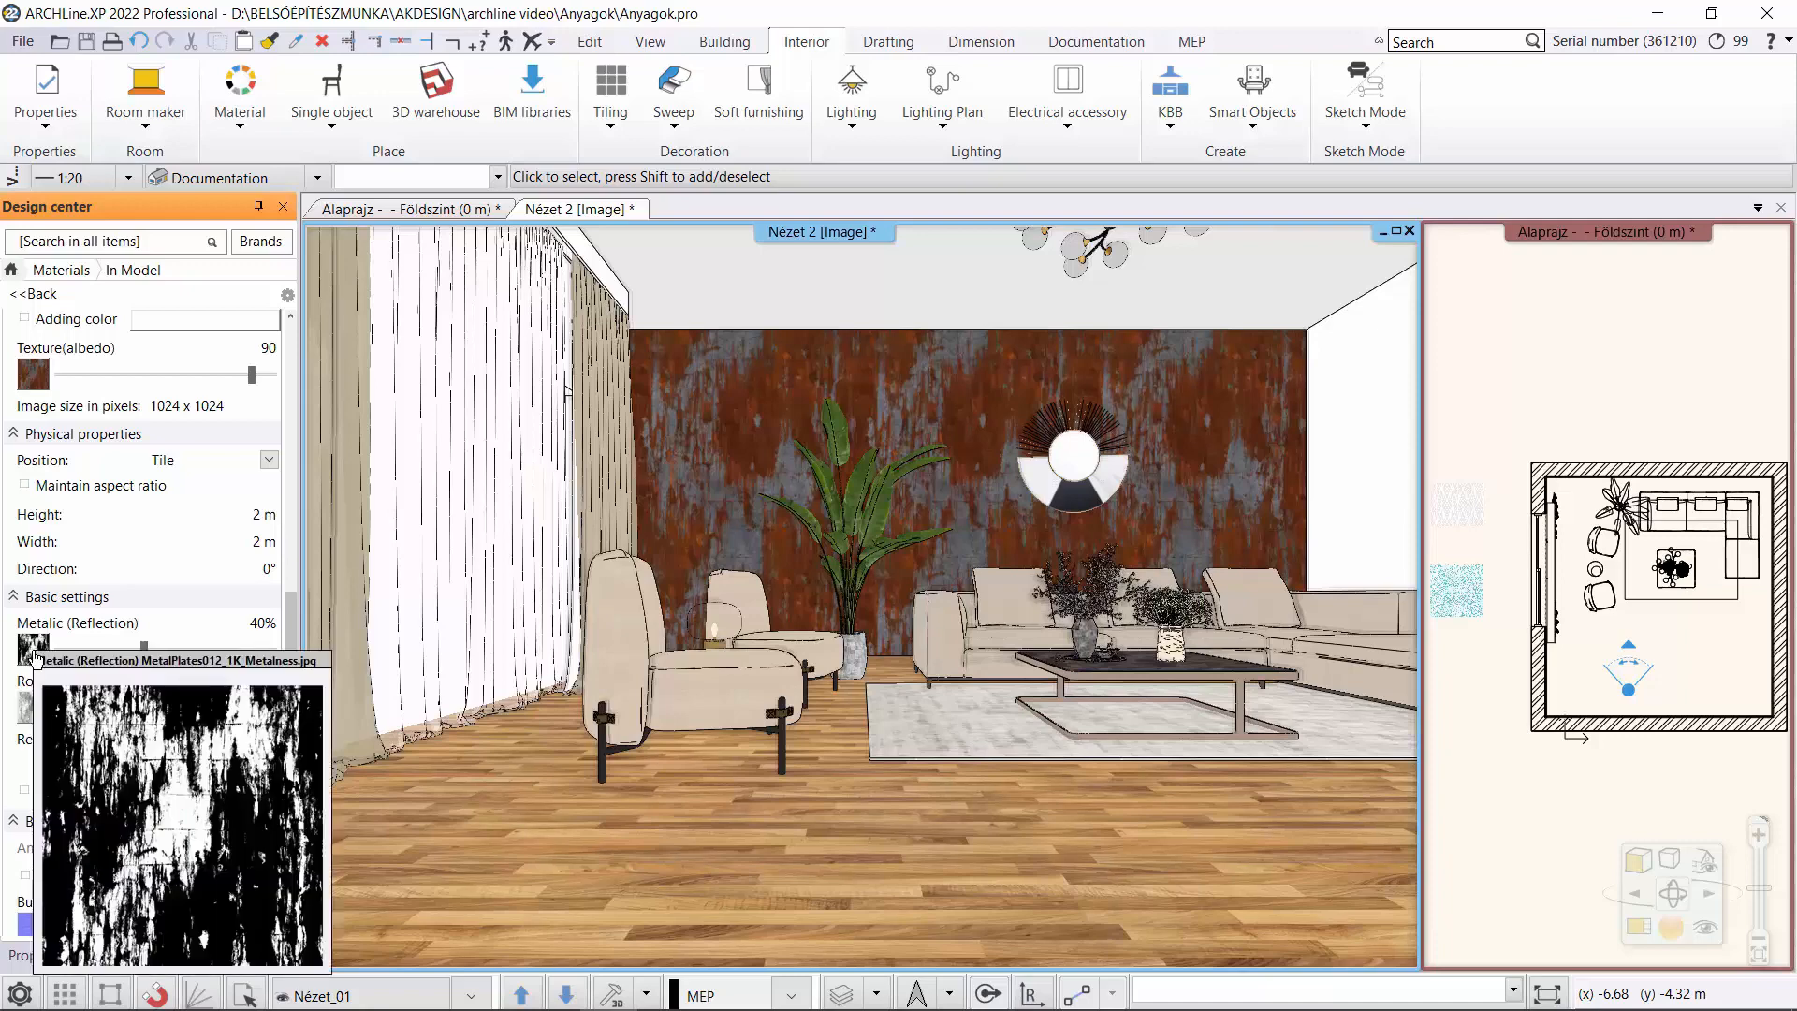
{"action": "scroll", "coordinate": [31, 668], "scroll_direction": "down", "scroll_amount": 2}
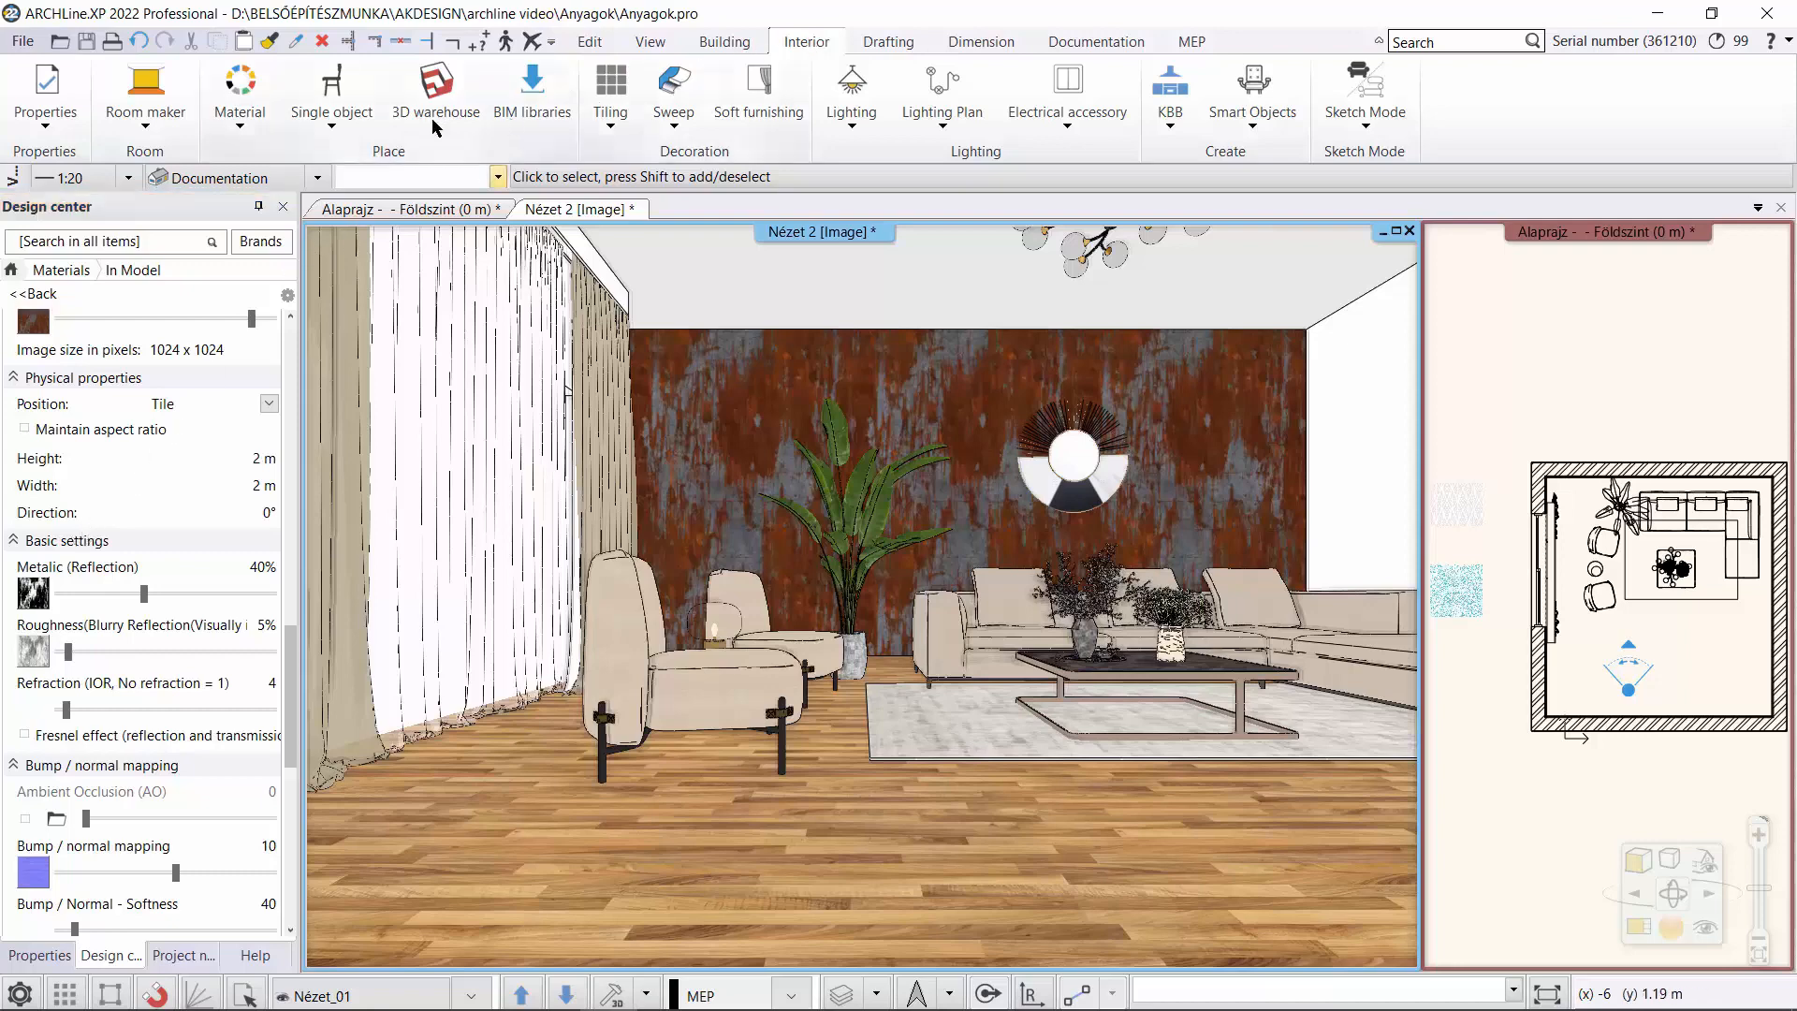
Open the PBR material libraries web page in the browser and follow its link to ambientCG.
{"action": "left_click", "coordinate": [240, 103]}
{"action": "left_click", "coordinate": [253, 300]}
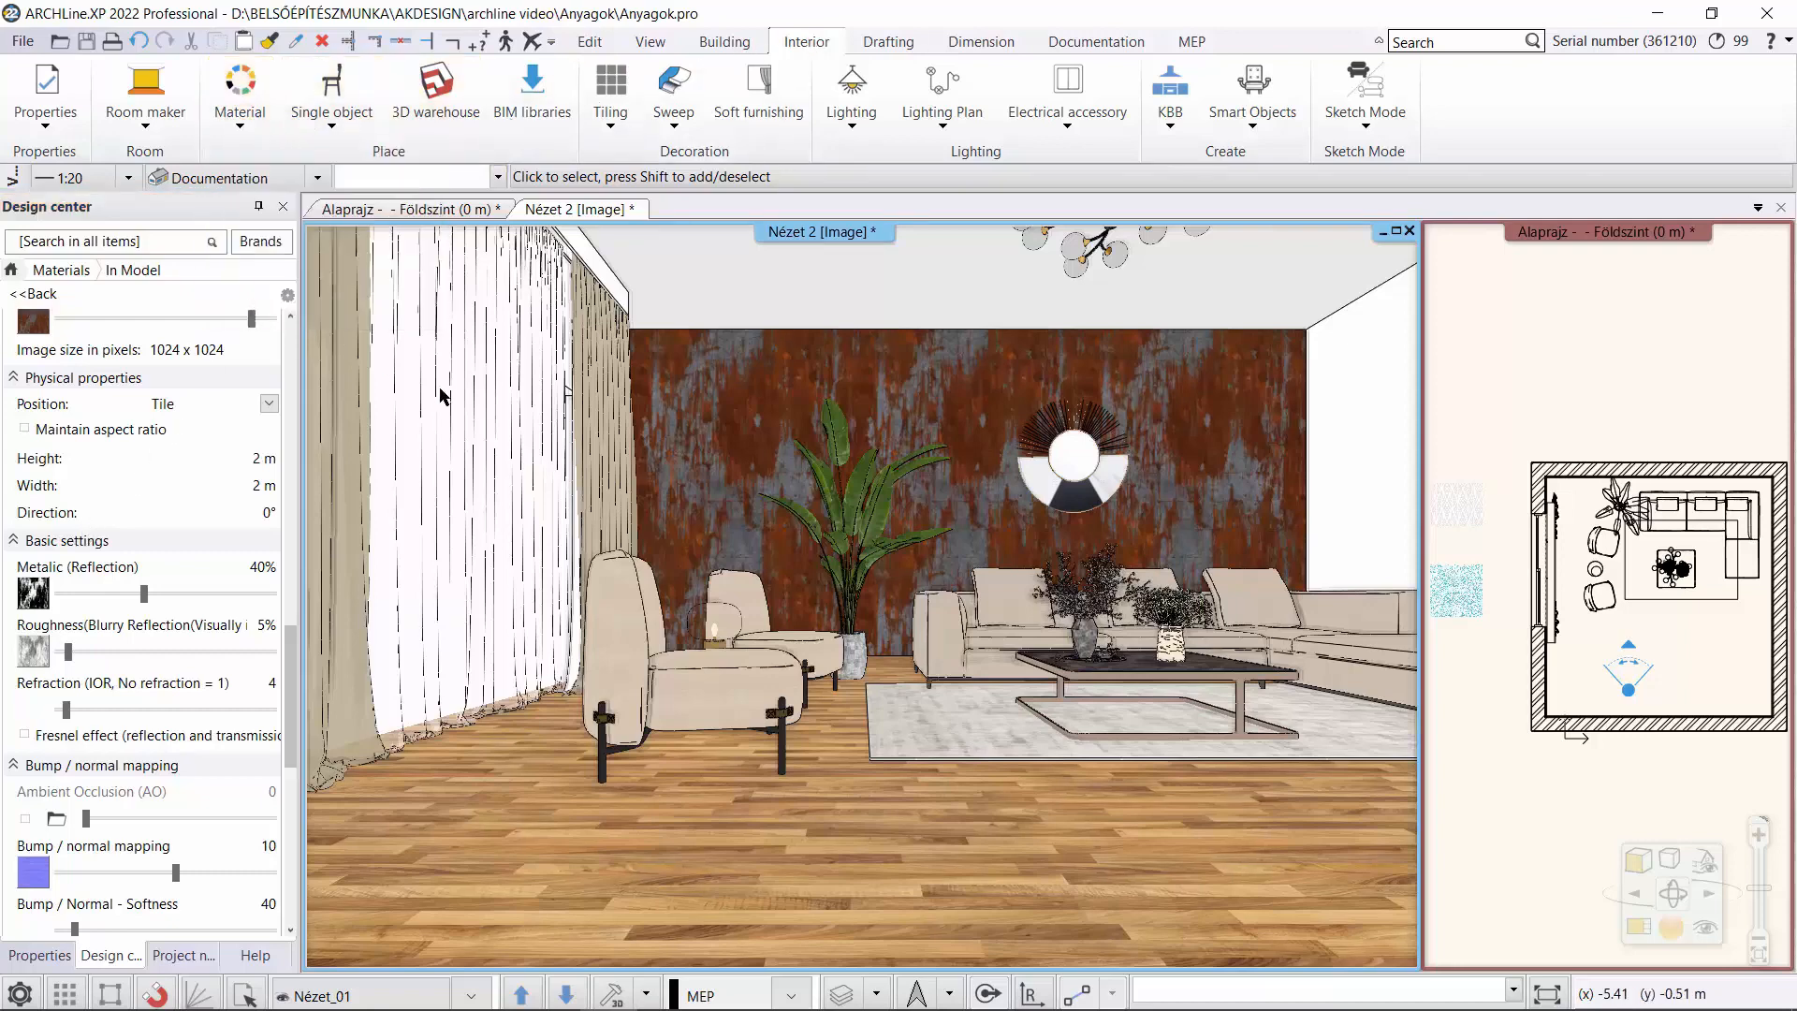
{"action": "scroll", "coordinate": [1704, 473], "scroll_direction": "down", "scroll_amount": 9}
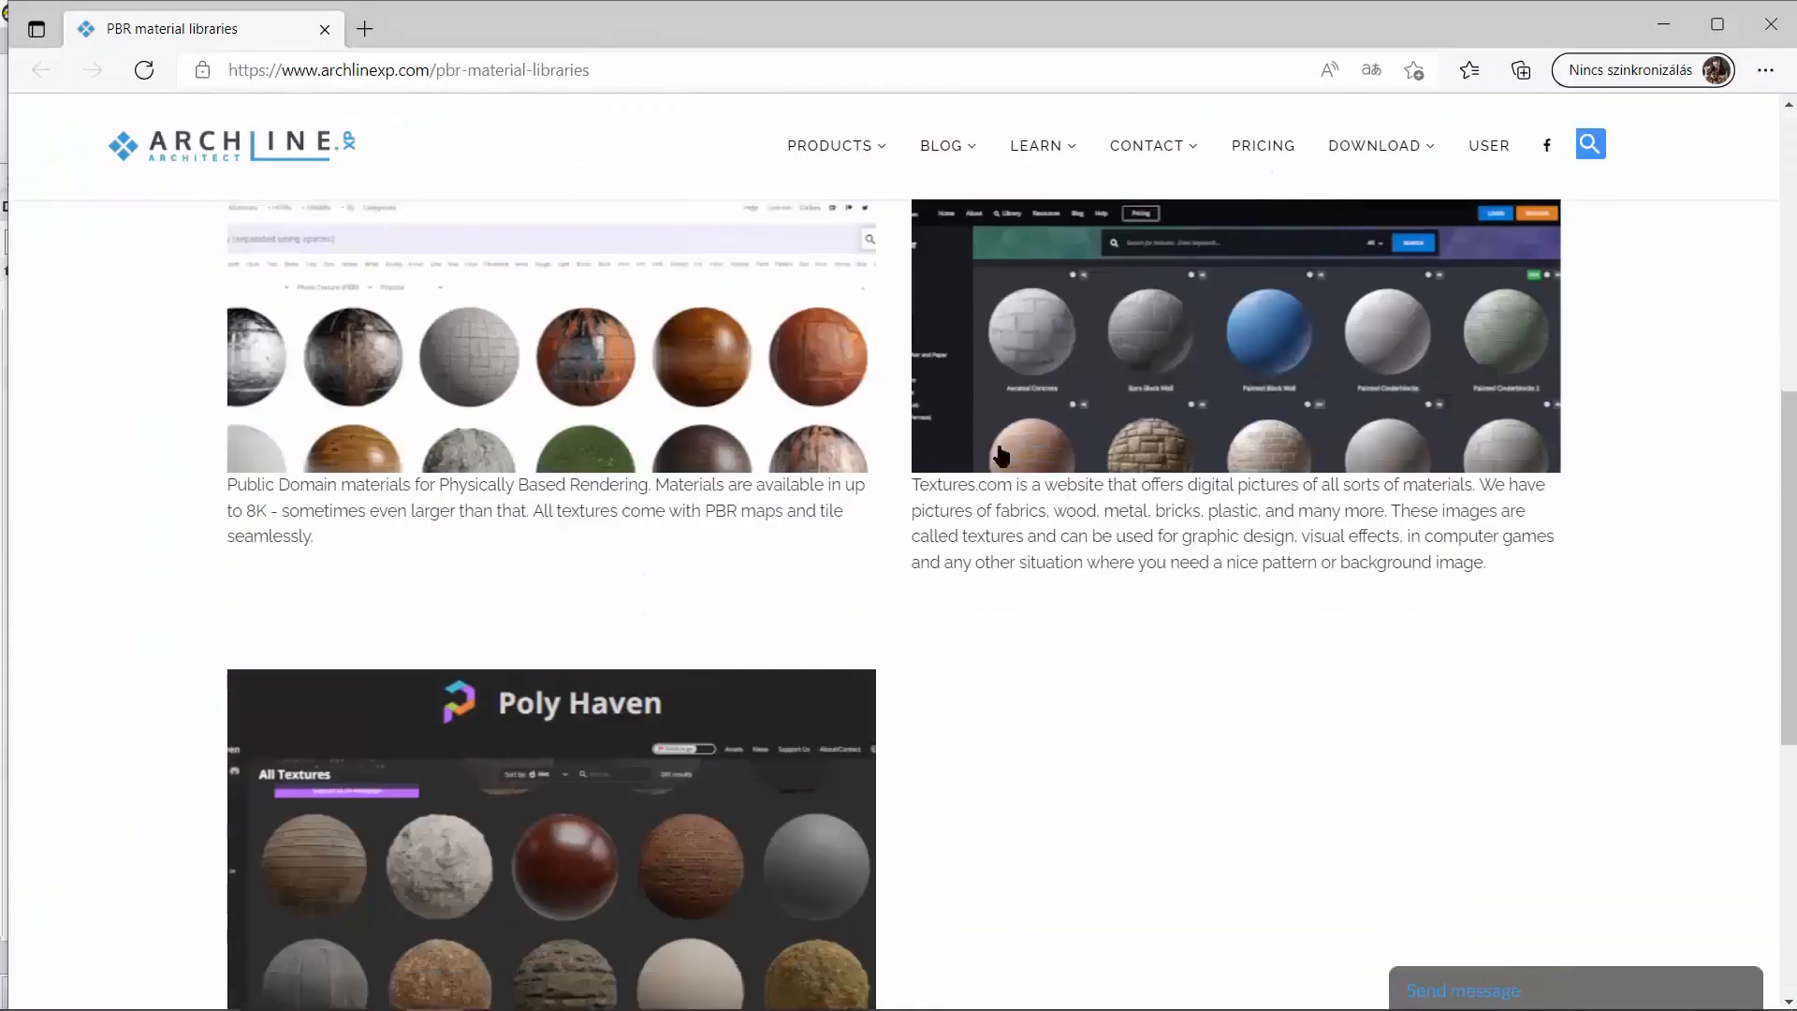
{"action": "left_click_drag", "start_coordinate": [1791, 491], "coordinate": [1795, 340]}
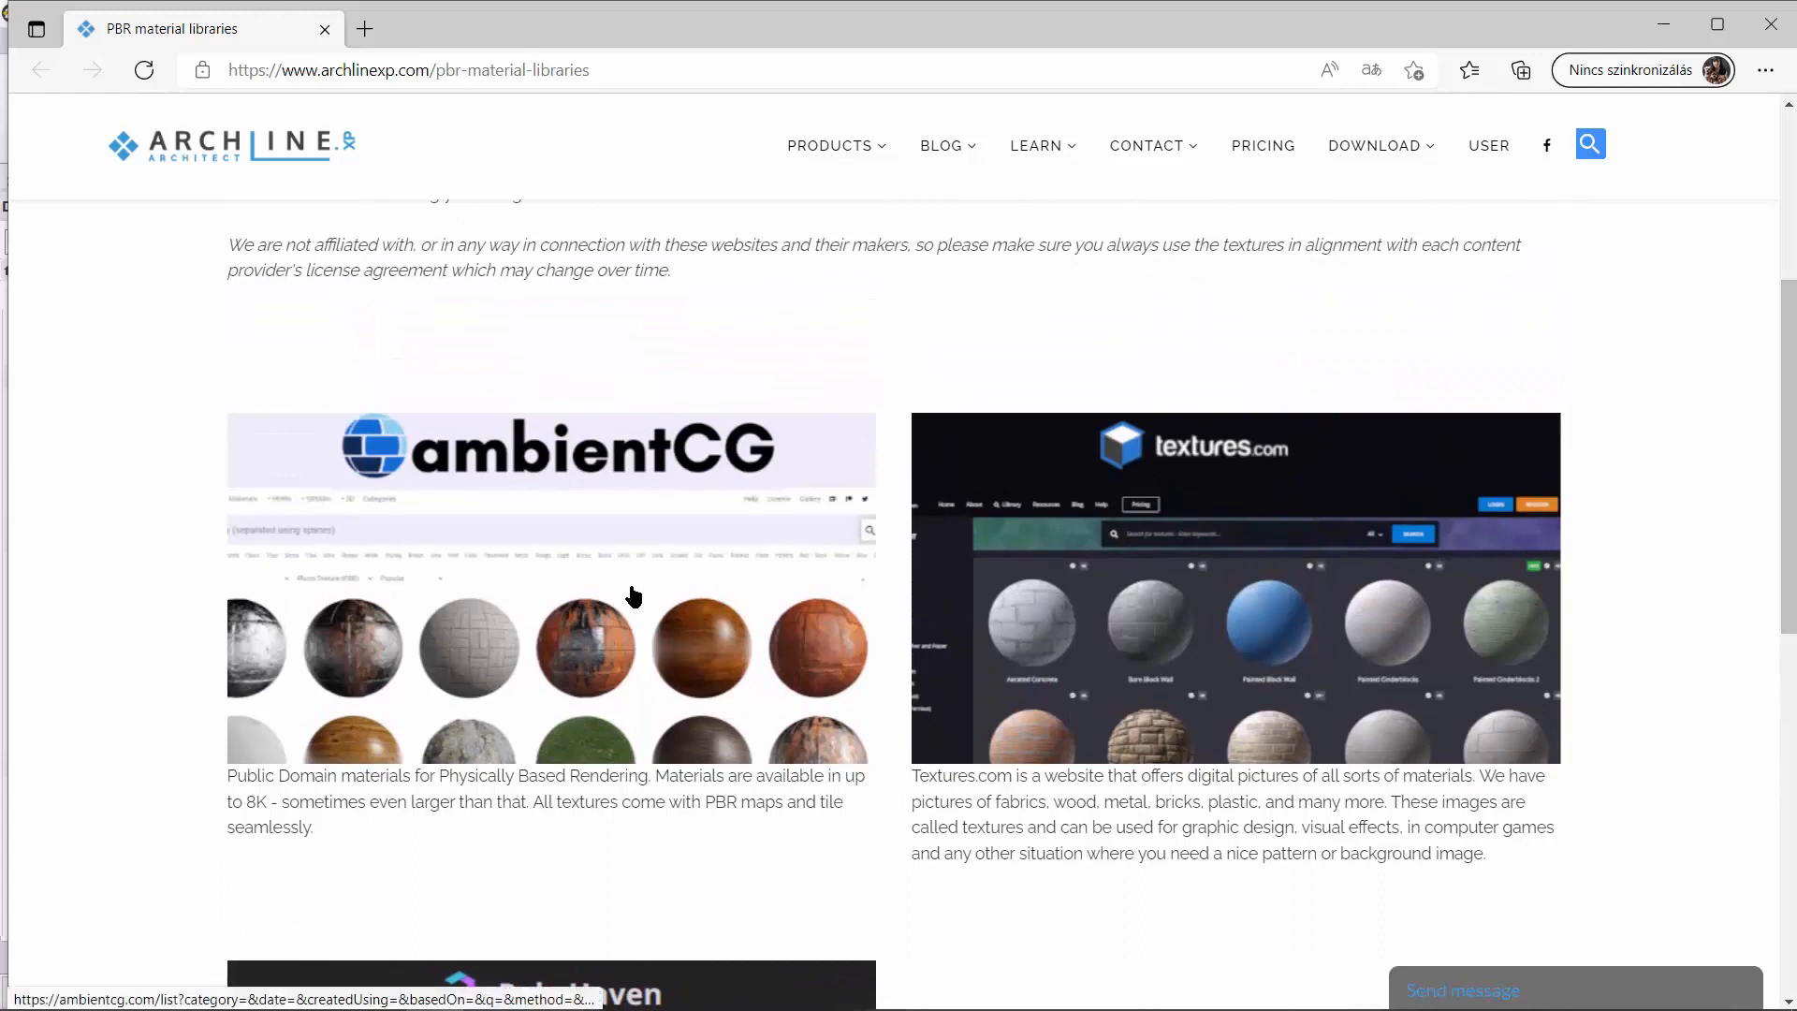
{"action": "left_click", "coordinate": [634, 595]}
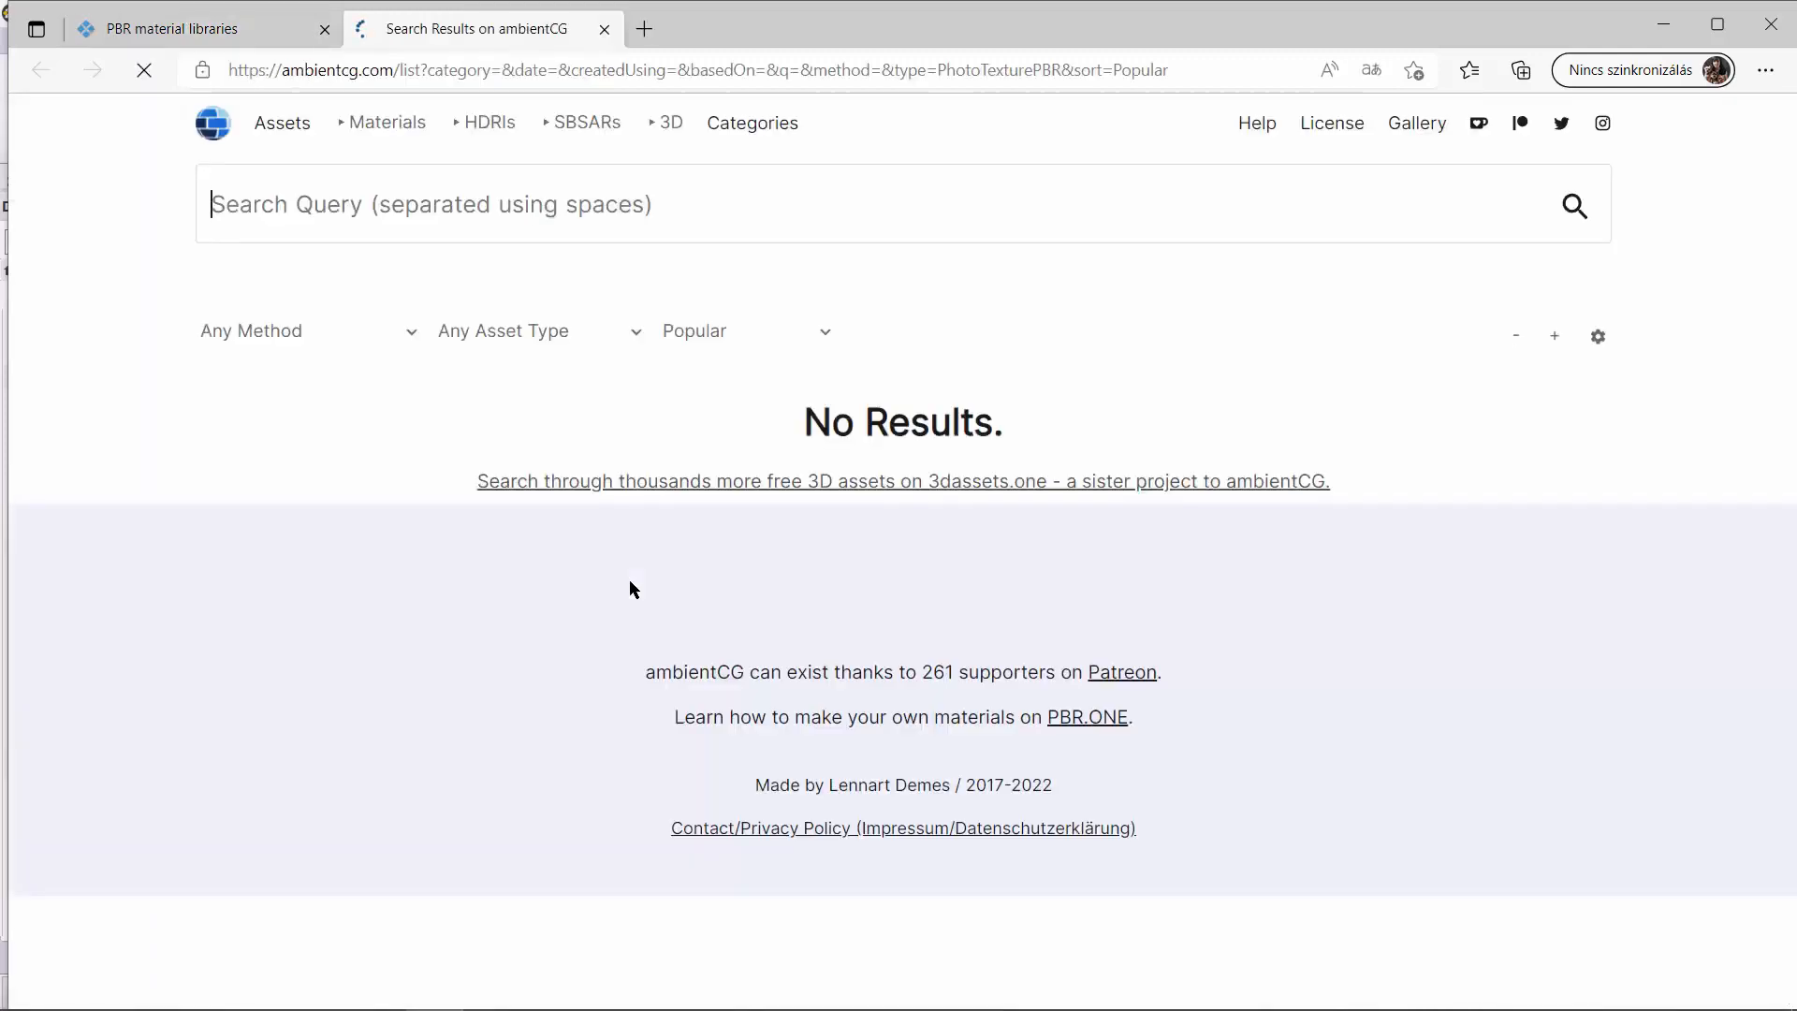
Open the Materials list on ambientCG and browse the available PBR materials.
{"action": "left_click", "coordinate": [224, 136]}
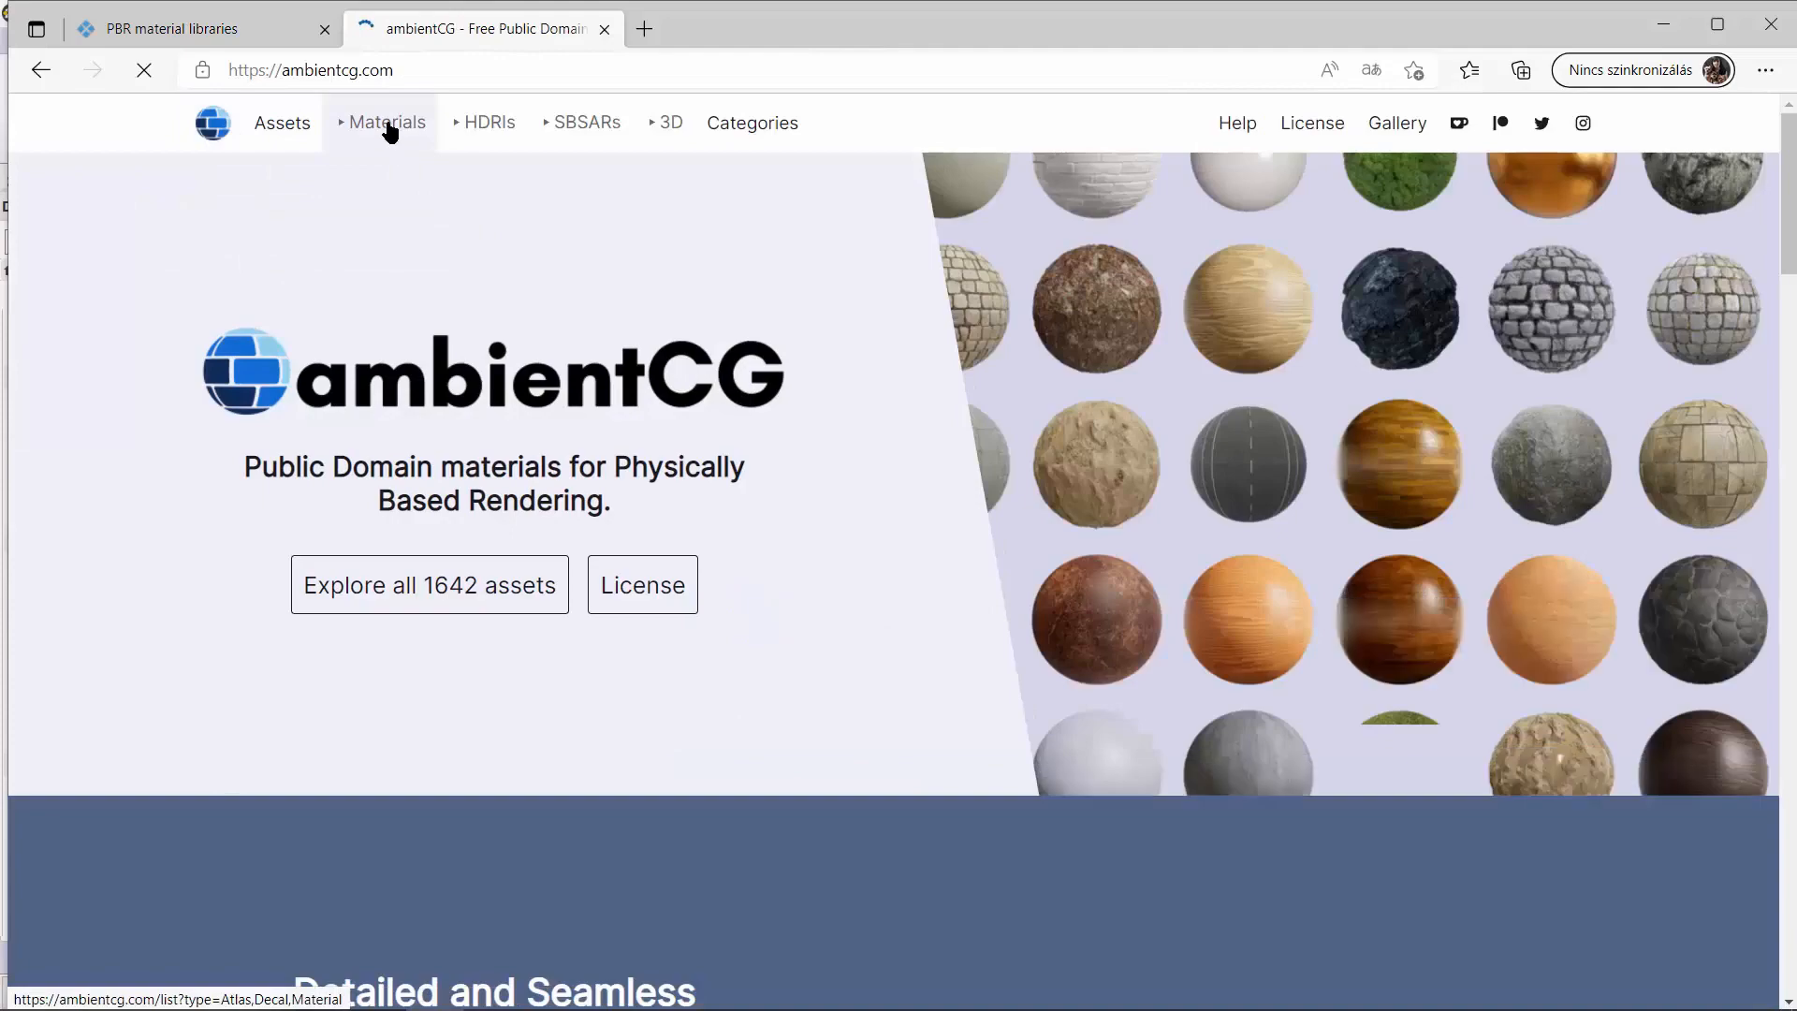
{"action": "left_click", "coordinate": [389, 127]}
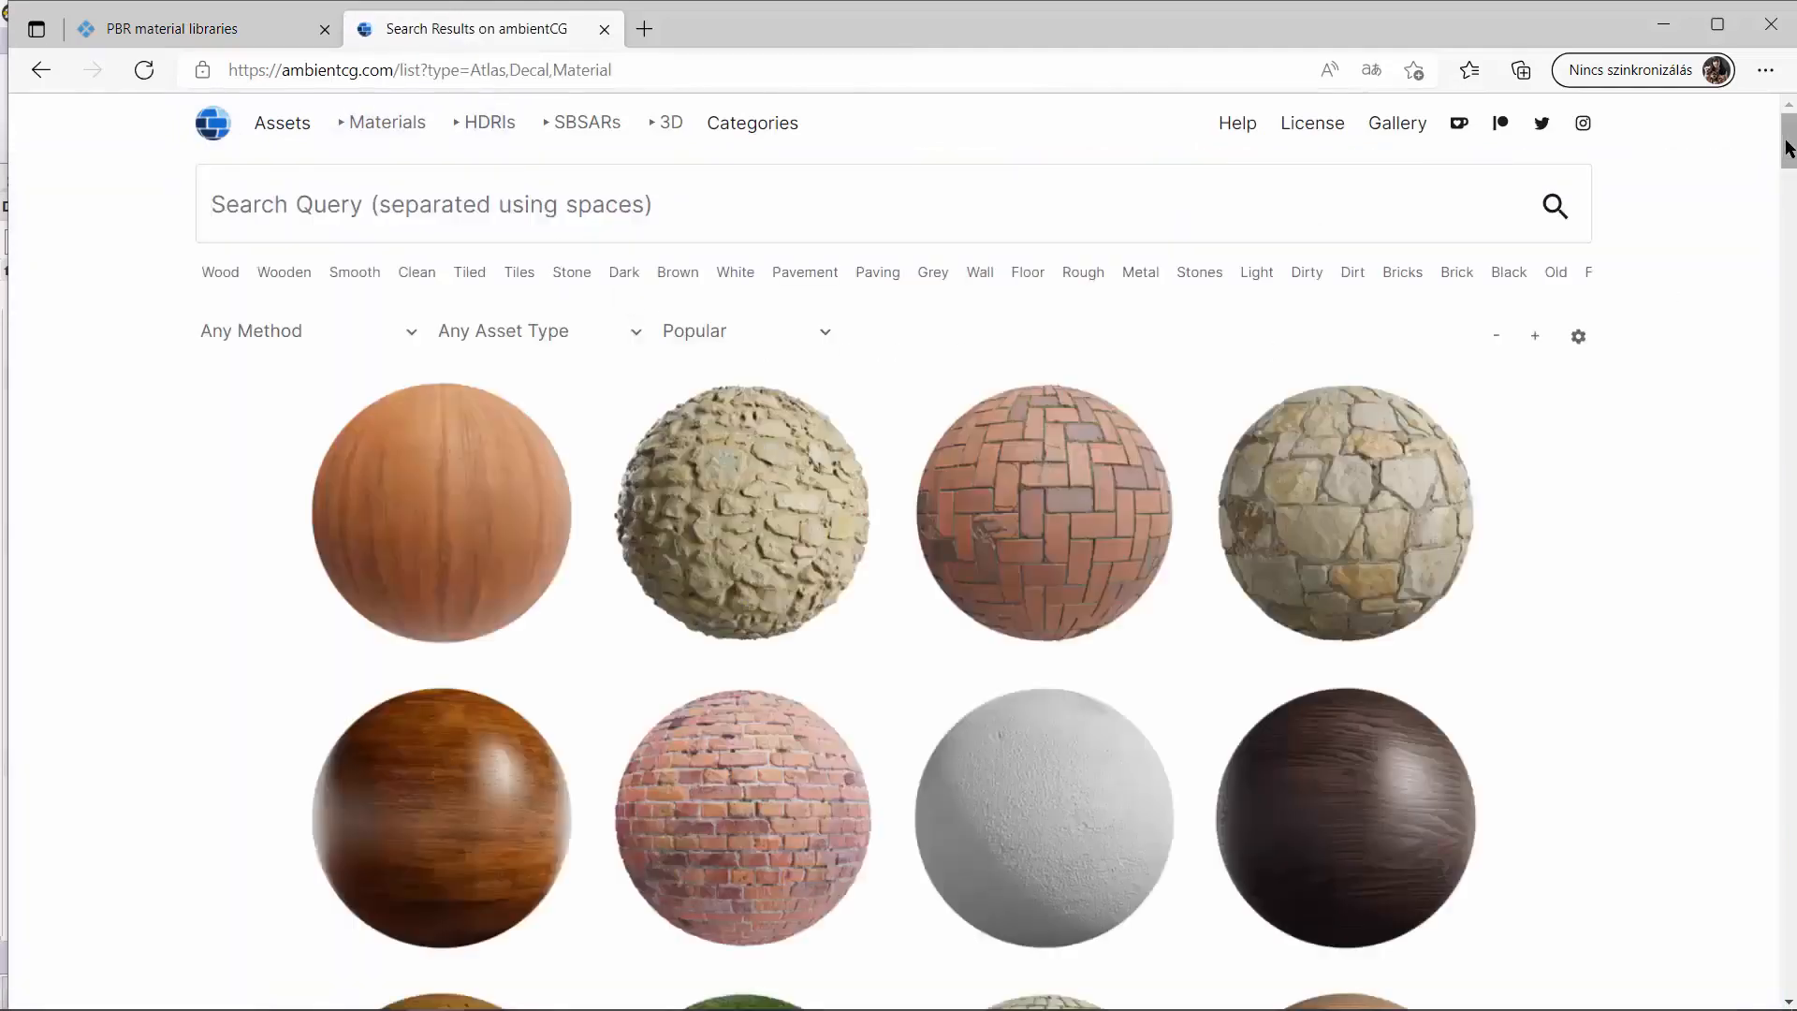
{"action": "scroll", "coordinate": [1789, 147], "scroll_direction": "down", "scroll_amount": 15}
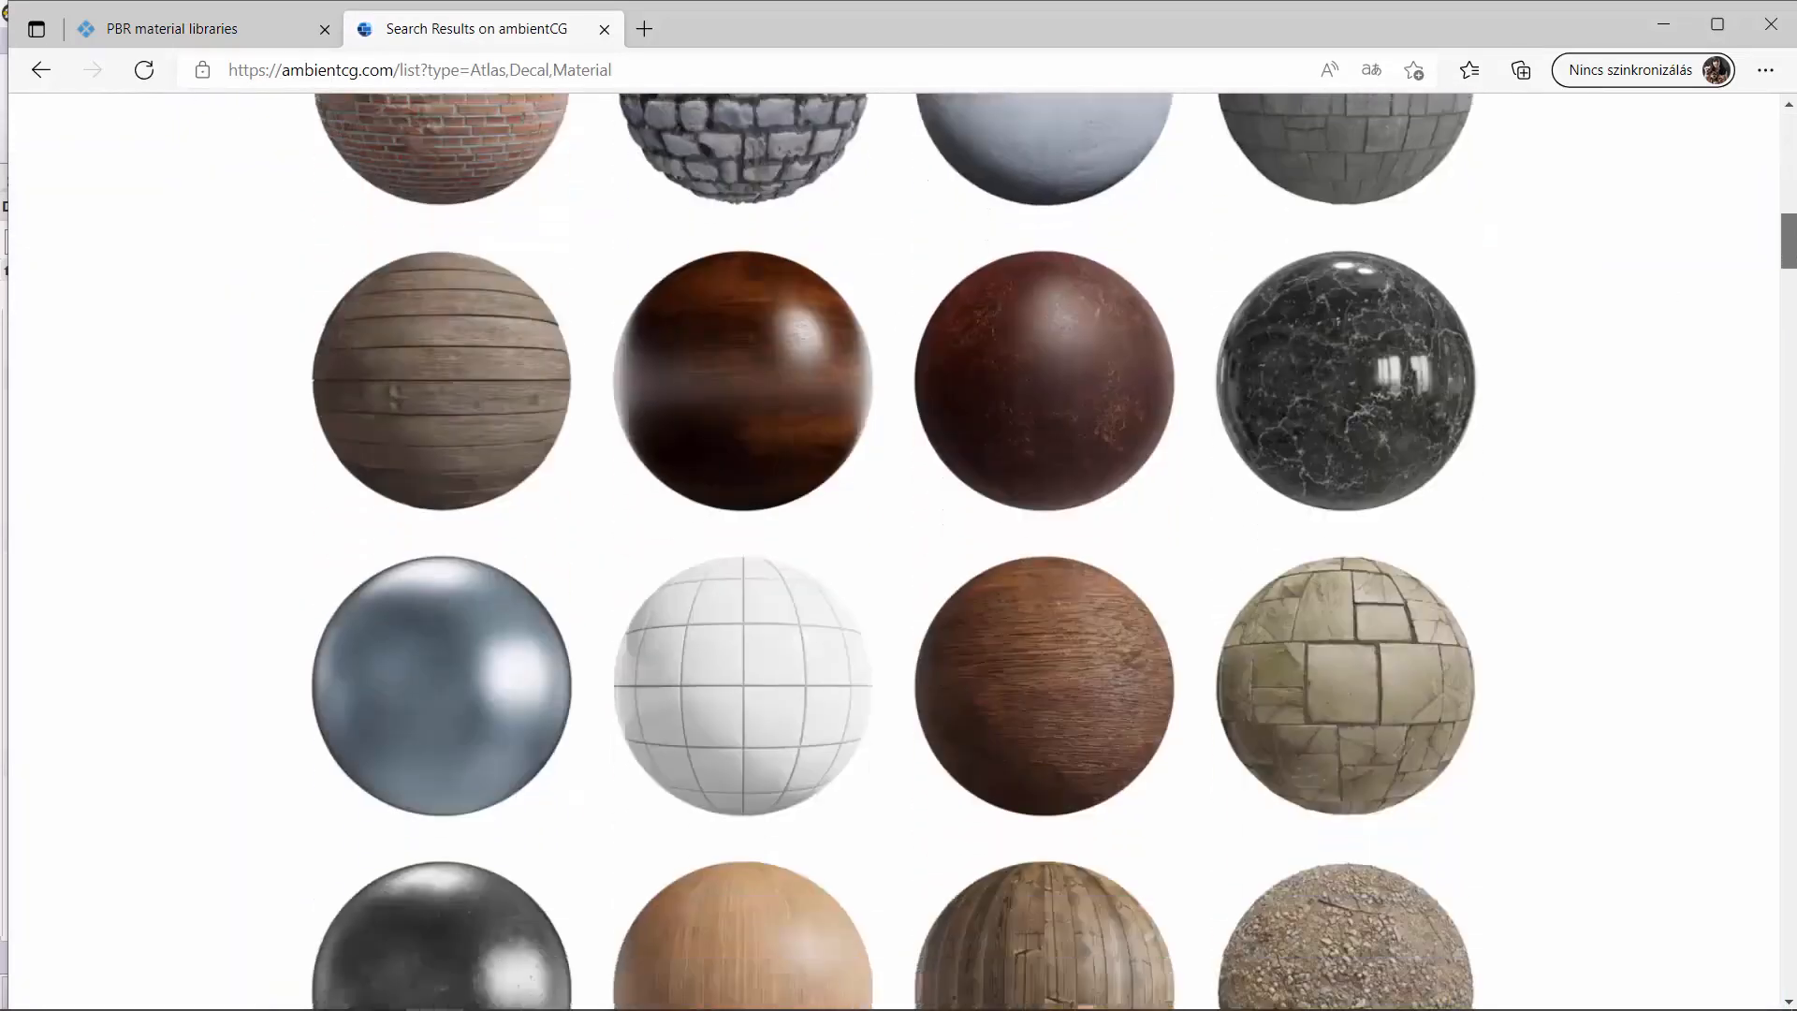
Search the ambientCG library for "wood floor".
{"action": "scroll", "coordinate": [1789, 147], "scroll_direction": "down", "scroll_amount": 3}
{"action": "scroll", "coordinate": [1789, 147], "scroll_direction": "up", "scroll_amount": 12}
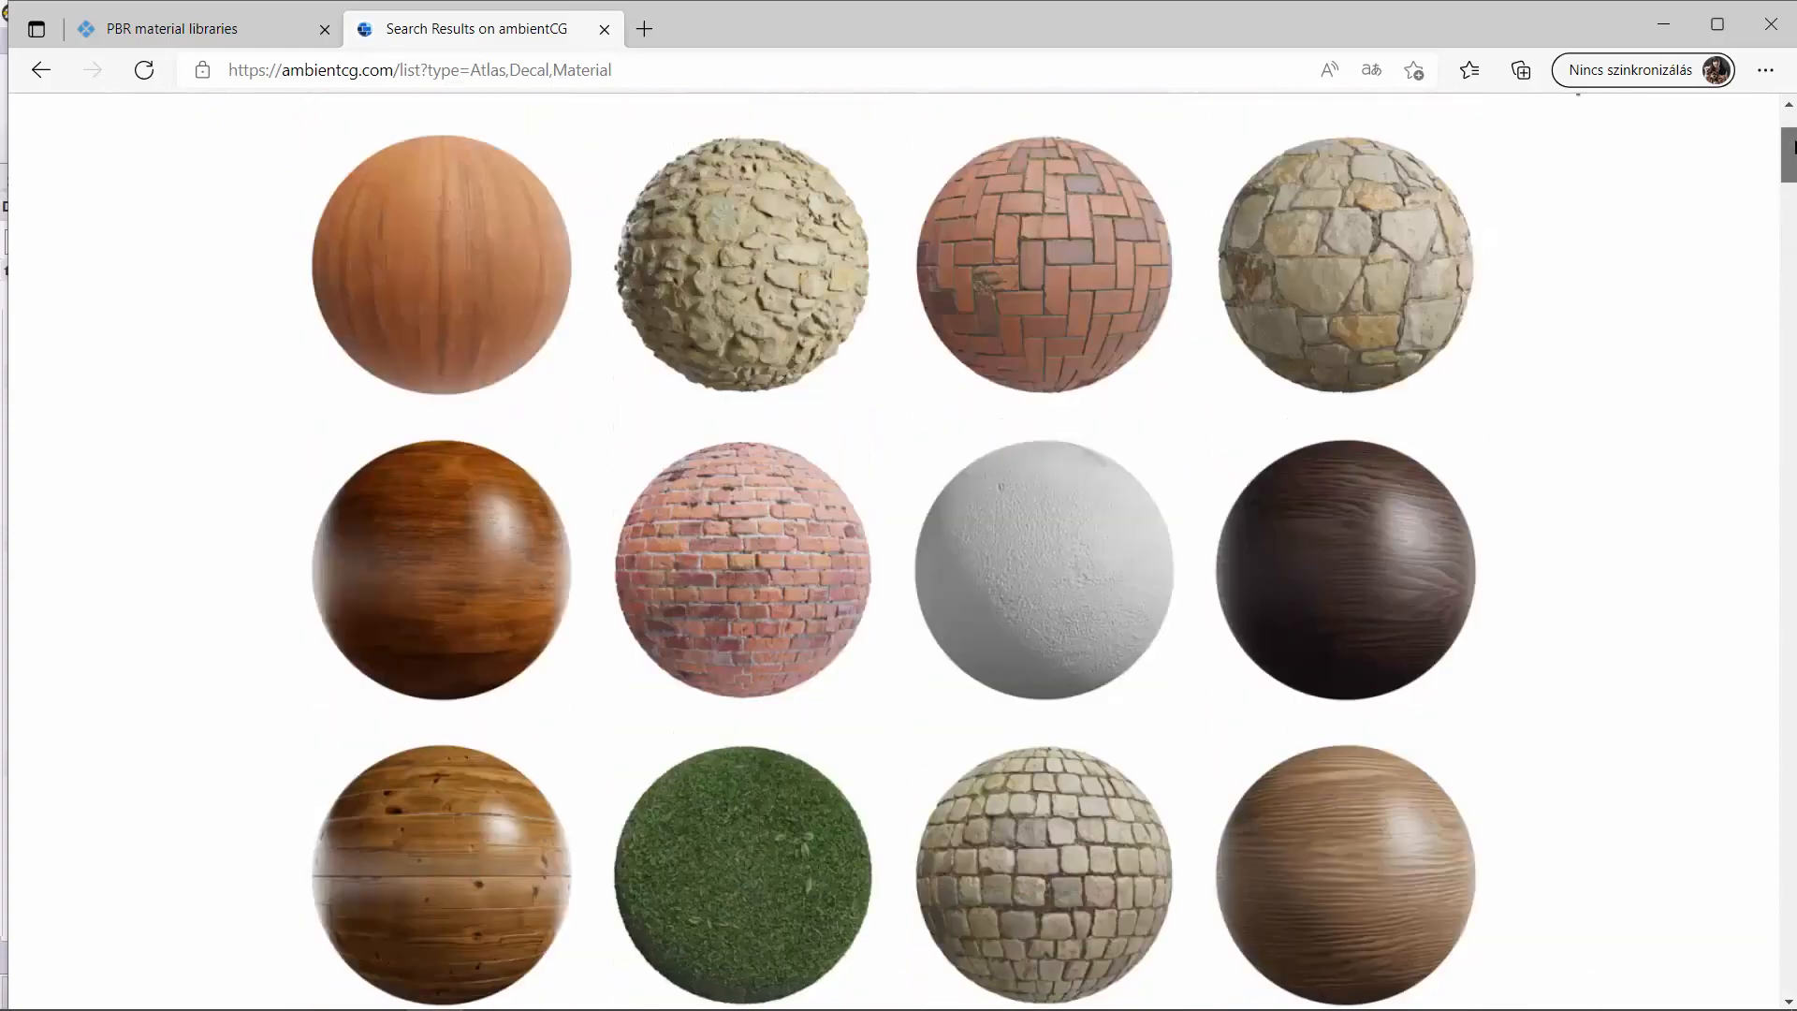
{"action": "scroll", "coordinate": [1789, 147], "scroll_direction": "up", "scroll_amount": 3}
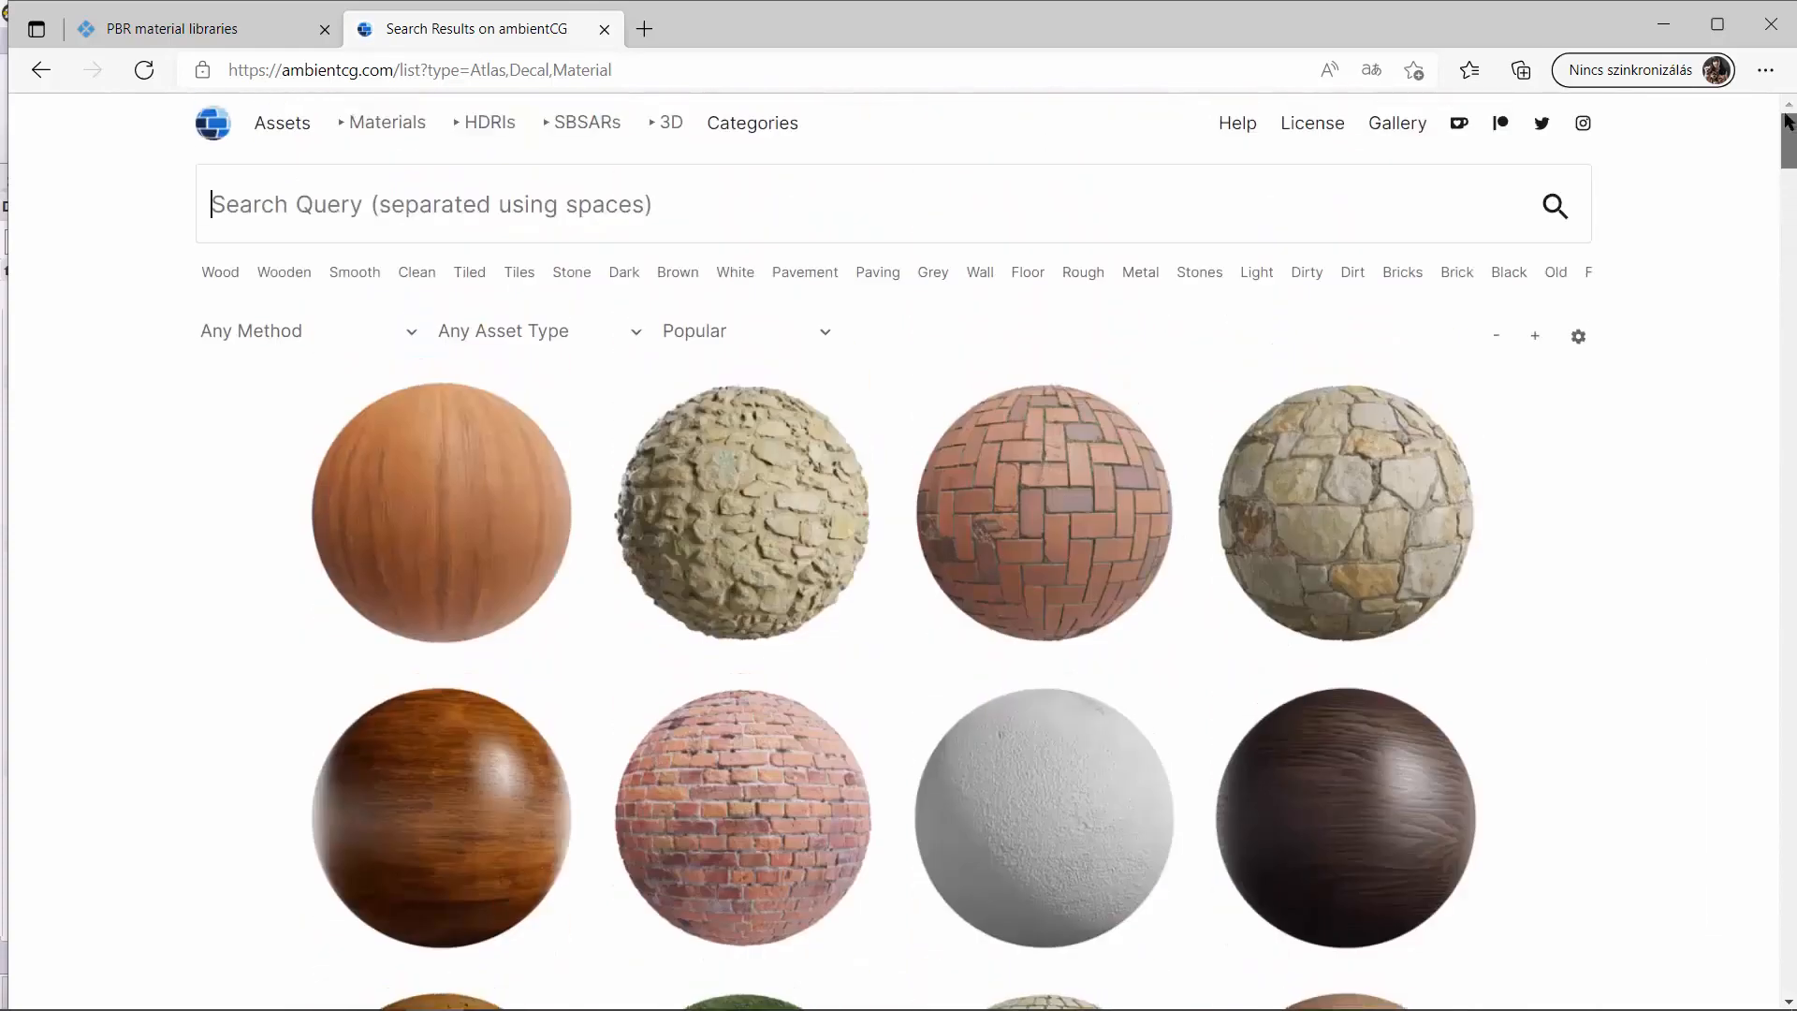
{"action": "left_click", "coordinate": [651, 206]}
{"action": "type", "text": "wood "}
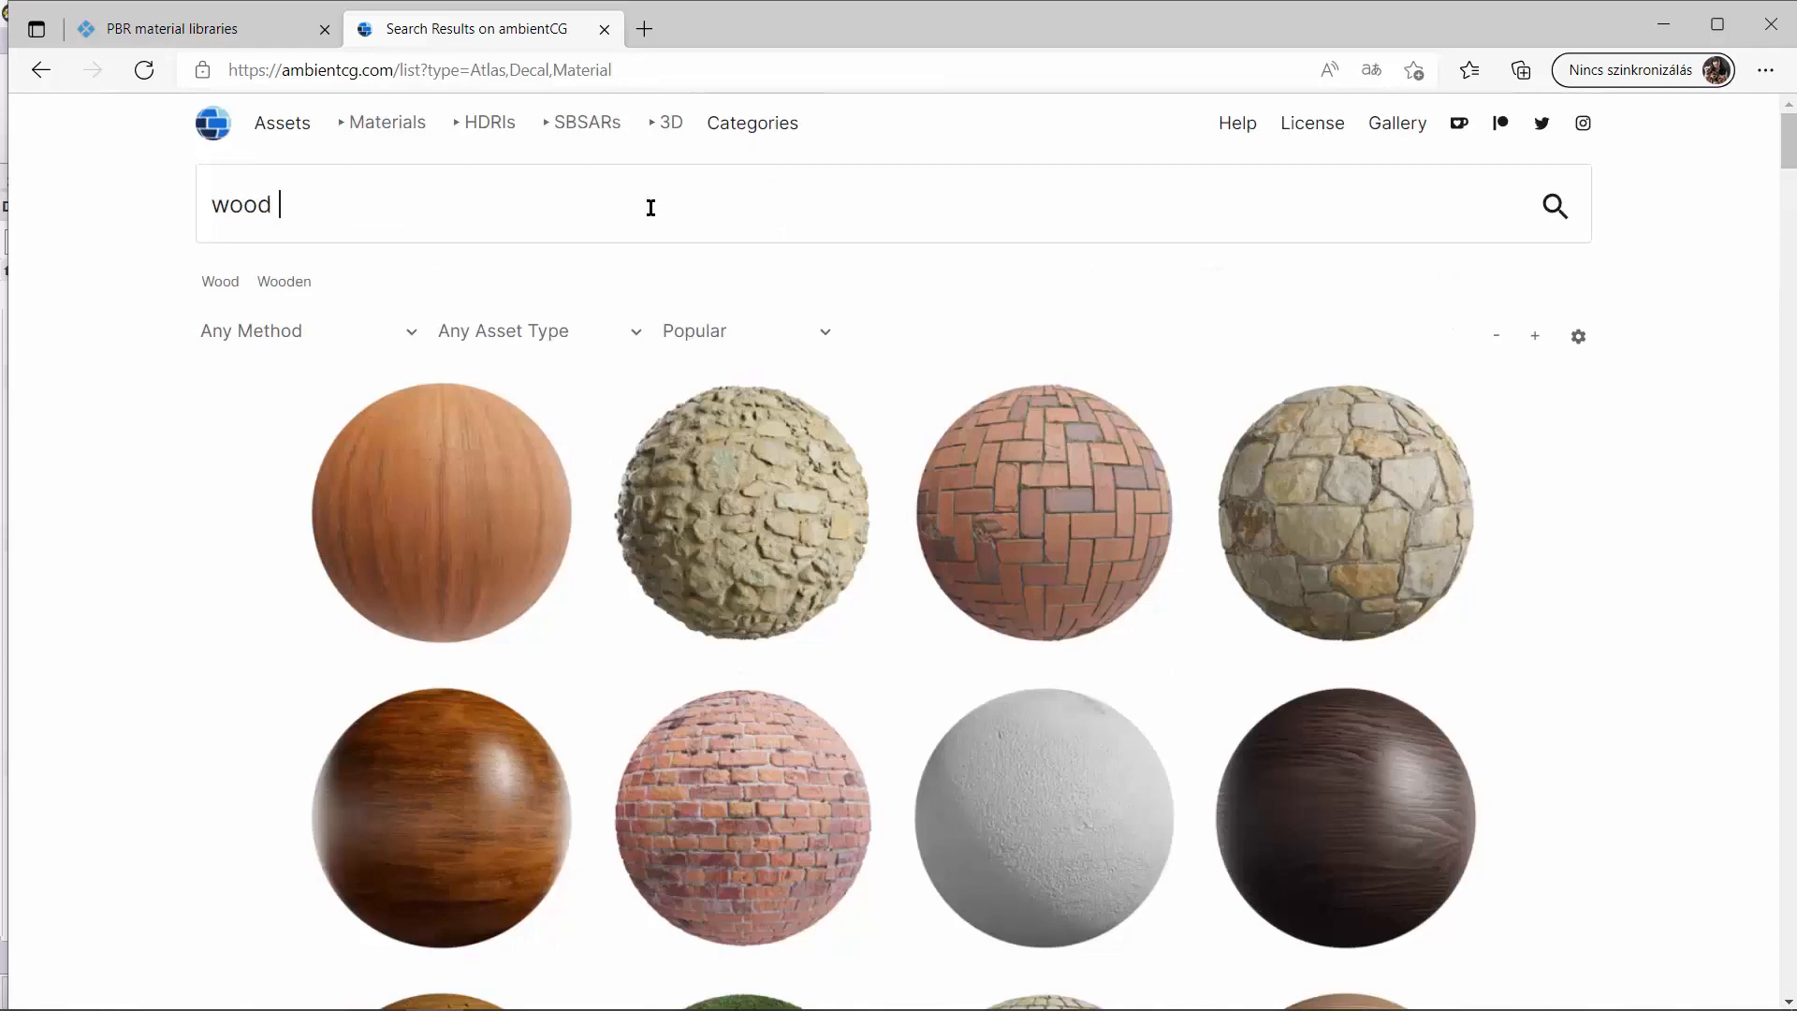
{"action": "type", "text": "floor"}
{"action": "key", "text": "Return"}
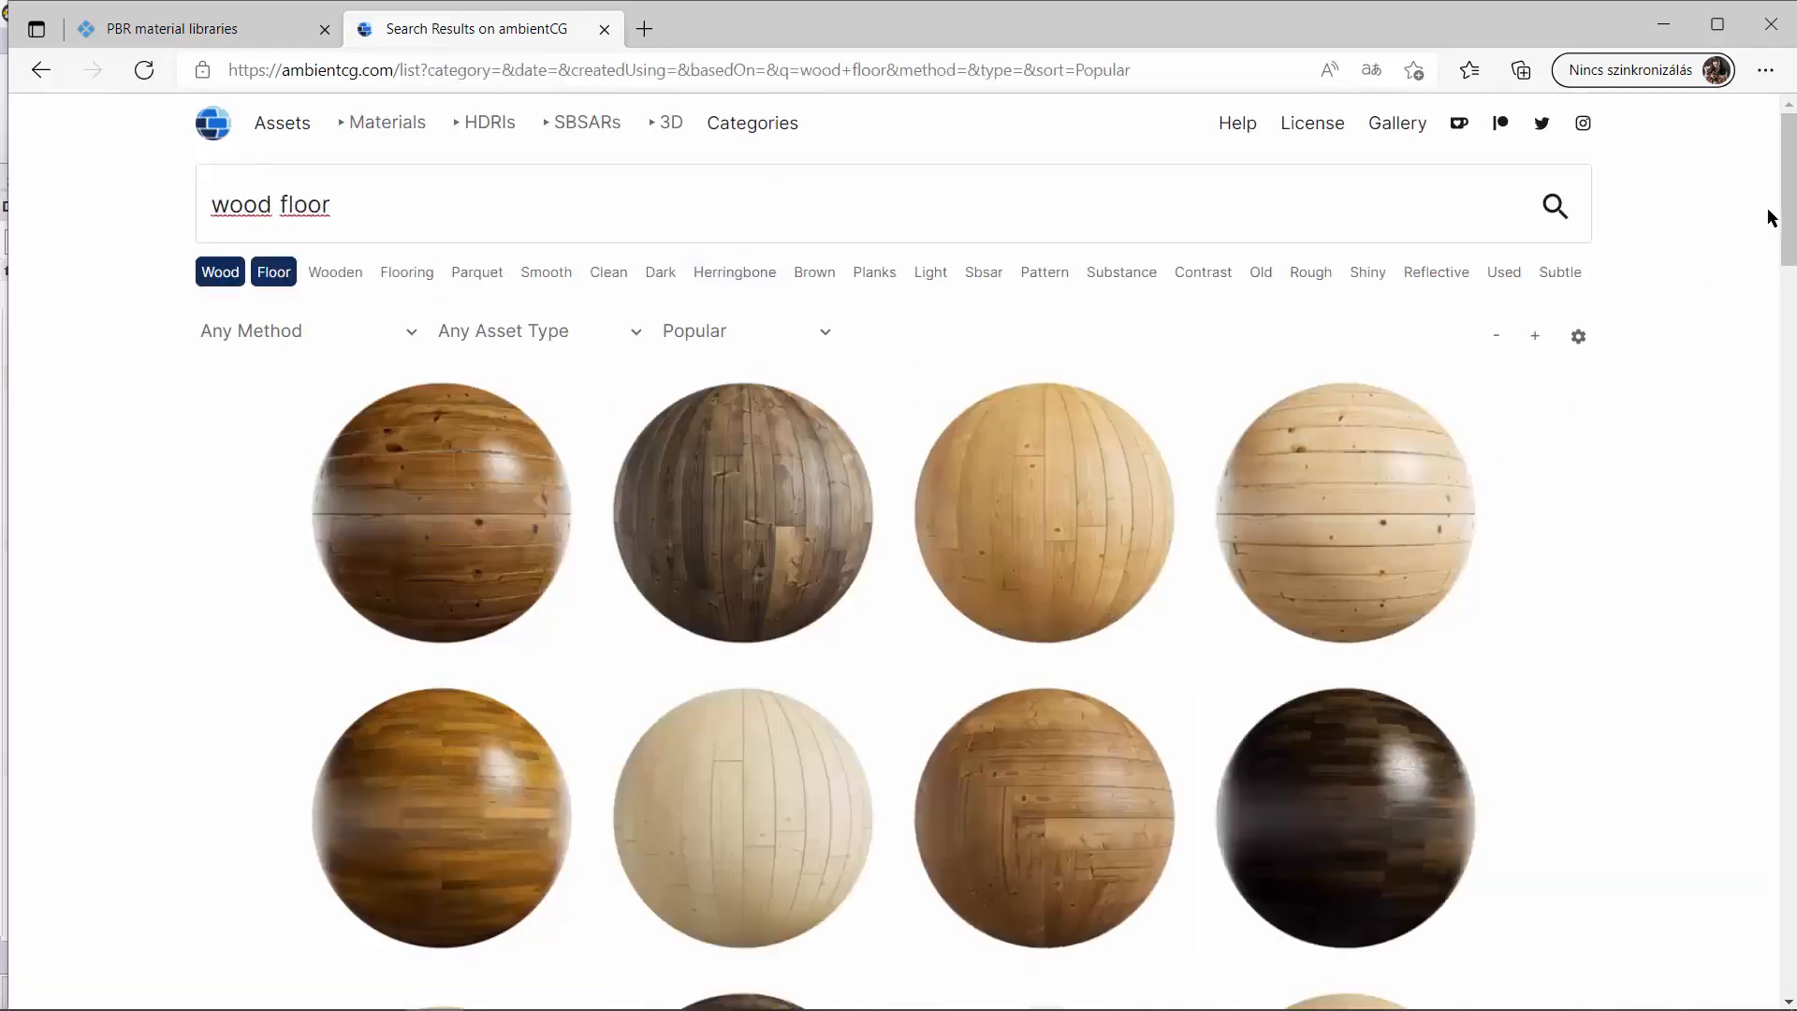
Open the Wood Floor 007 material from the search results and download its 1K-JPG package.
{"action": "scroll", "coordinate": [1123, 562], "scroll_direction": "down", "scroll_amount": 5}
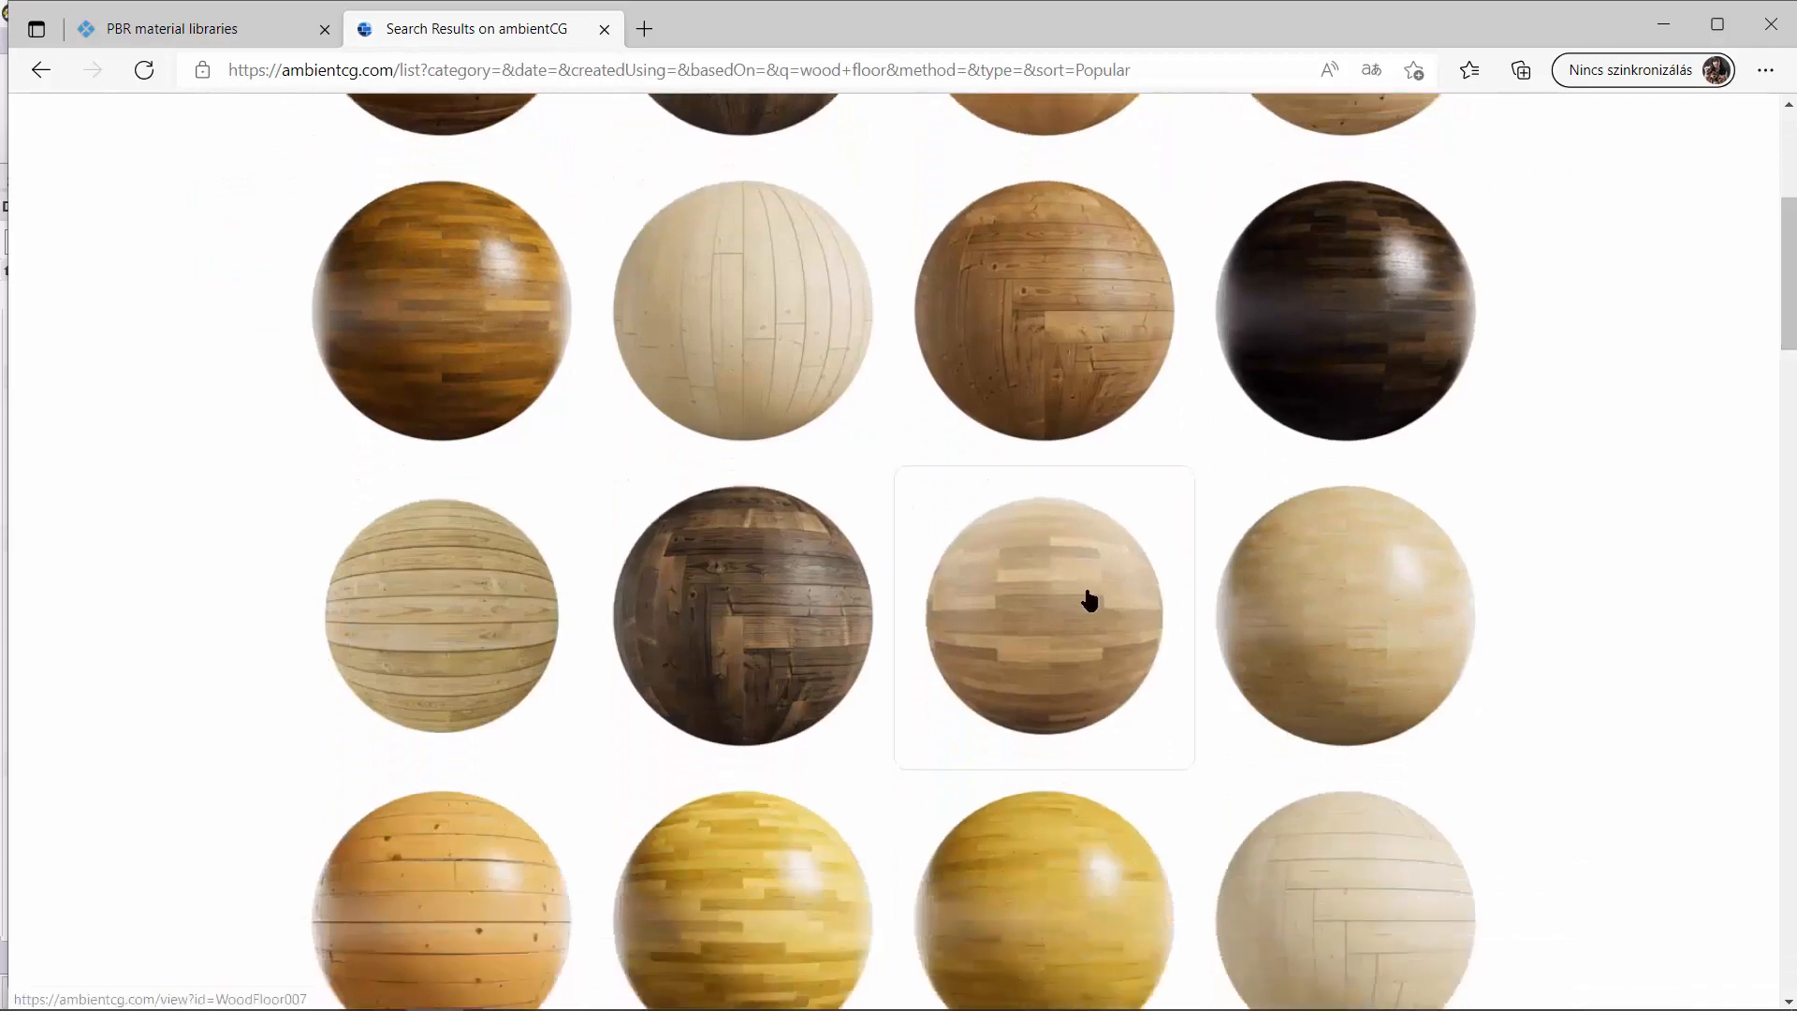
{"action": "left_click", "coordinate": [1088, 599]}
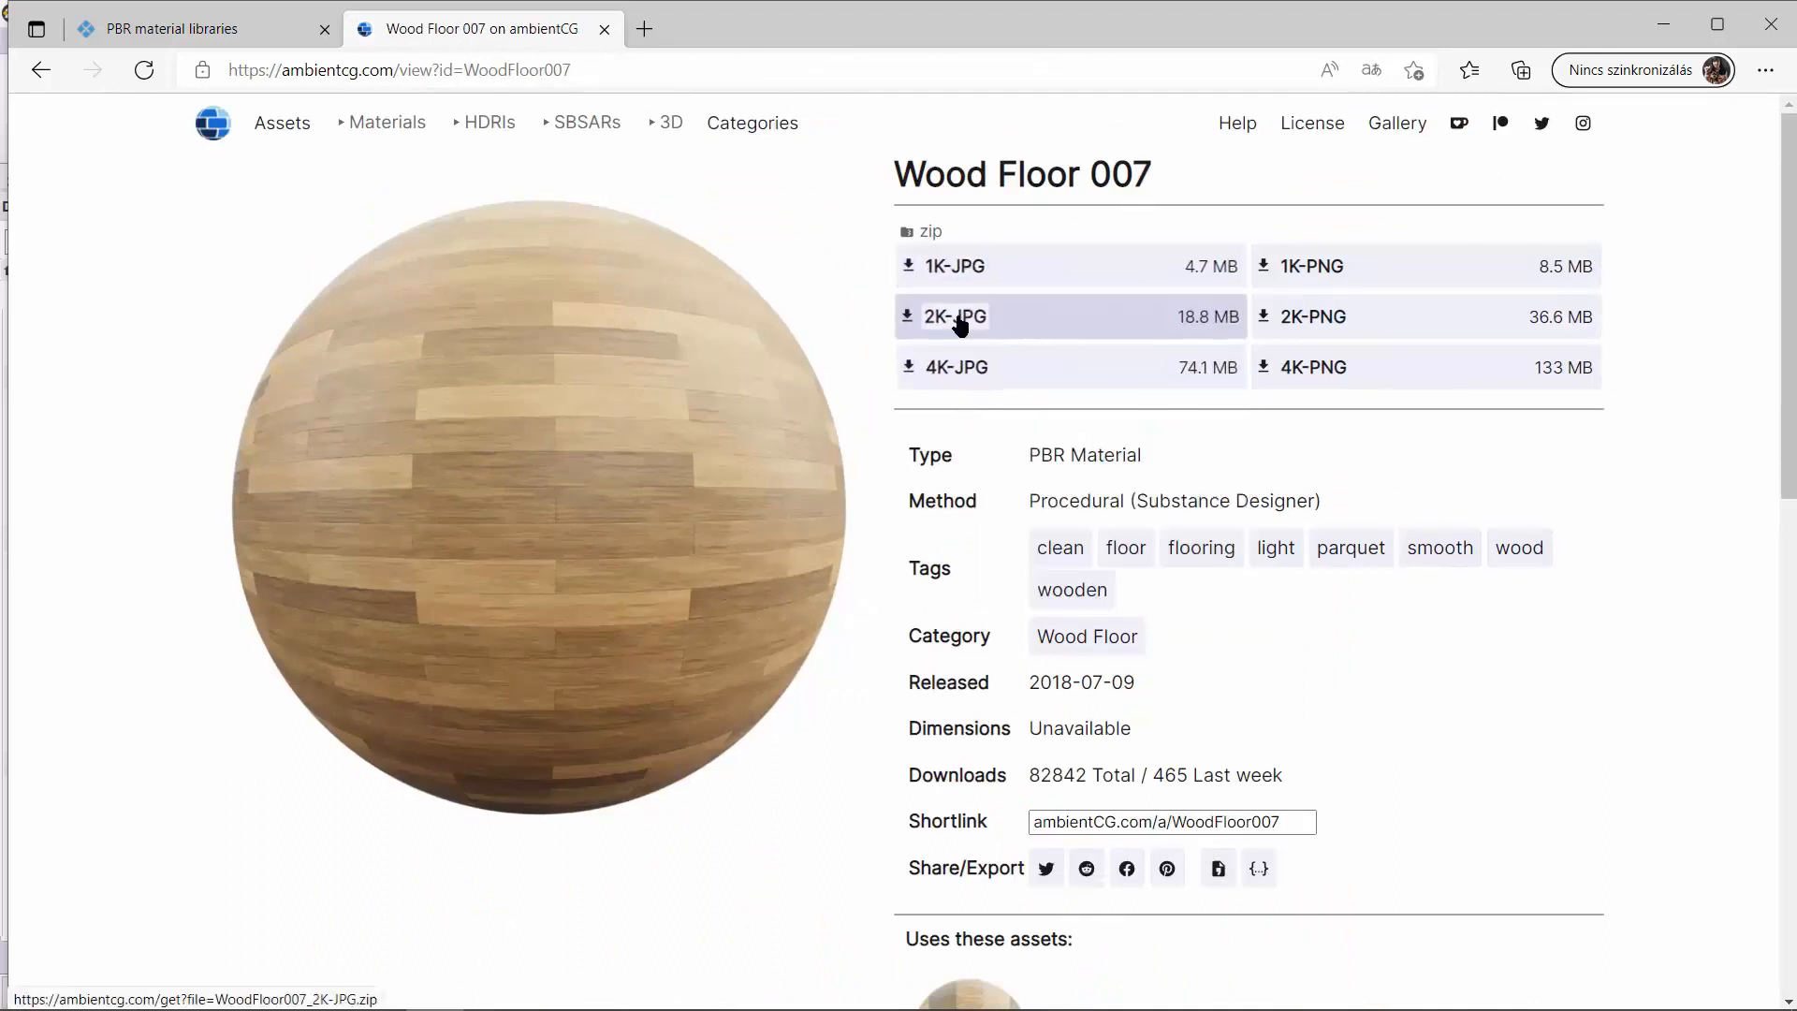
{"action": "mouse_move", "coordinate": [962, 272]}
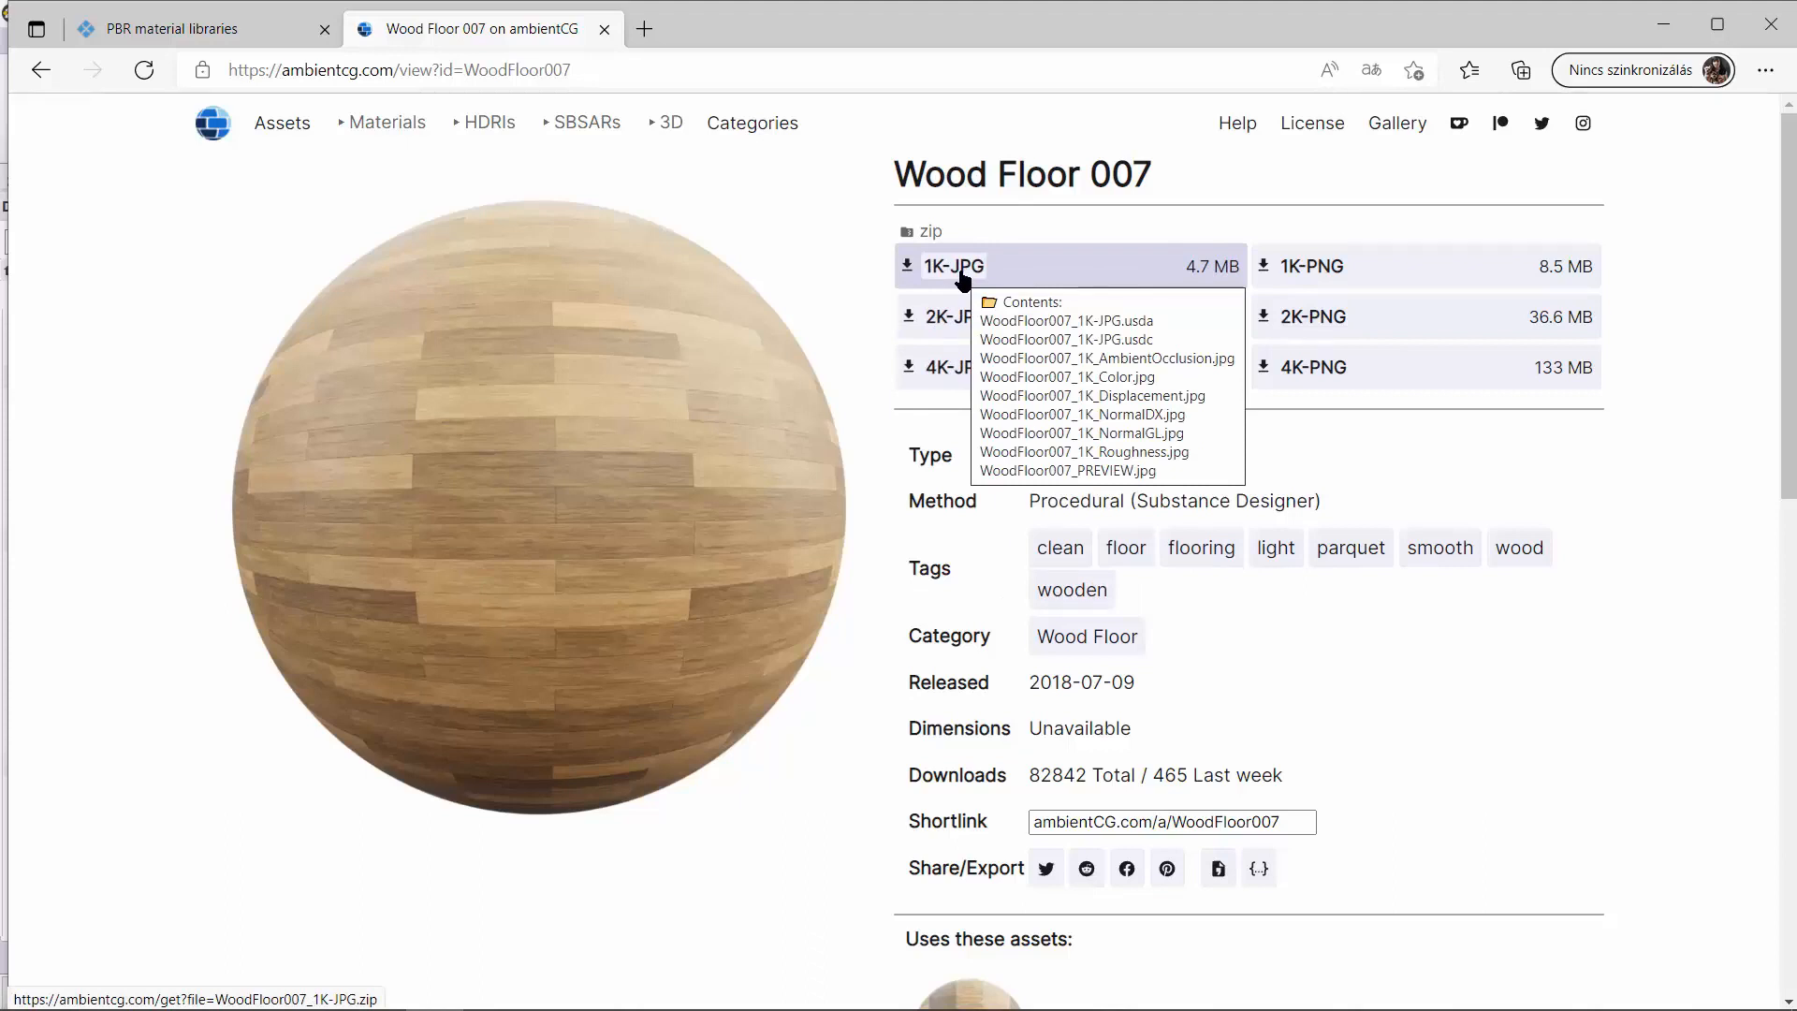
{"action": "left_click", "coordinate": [910, 268]}
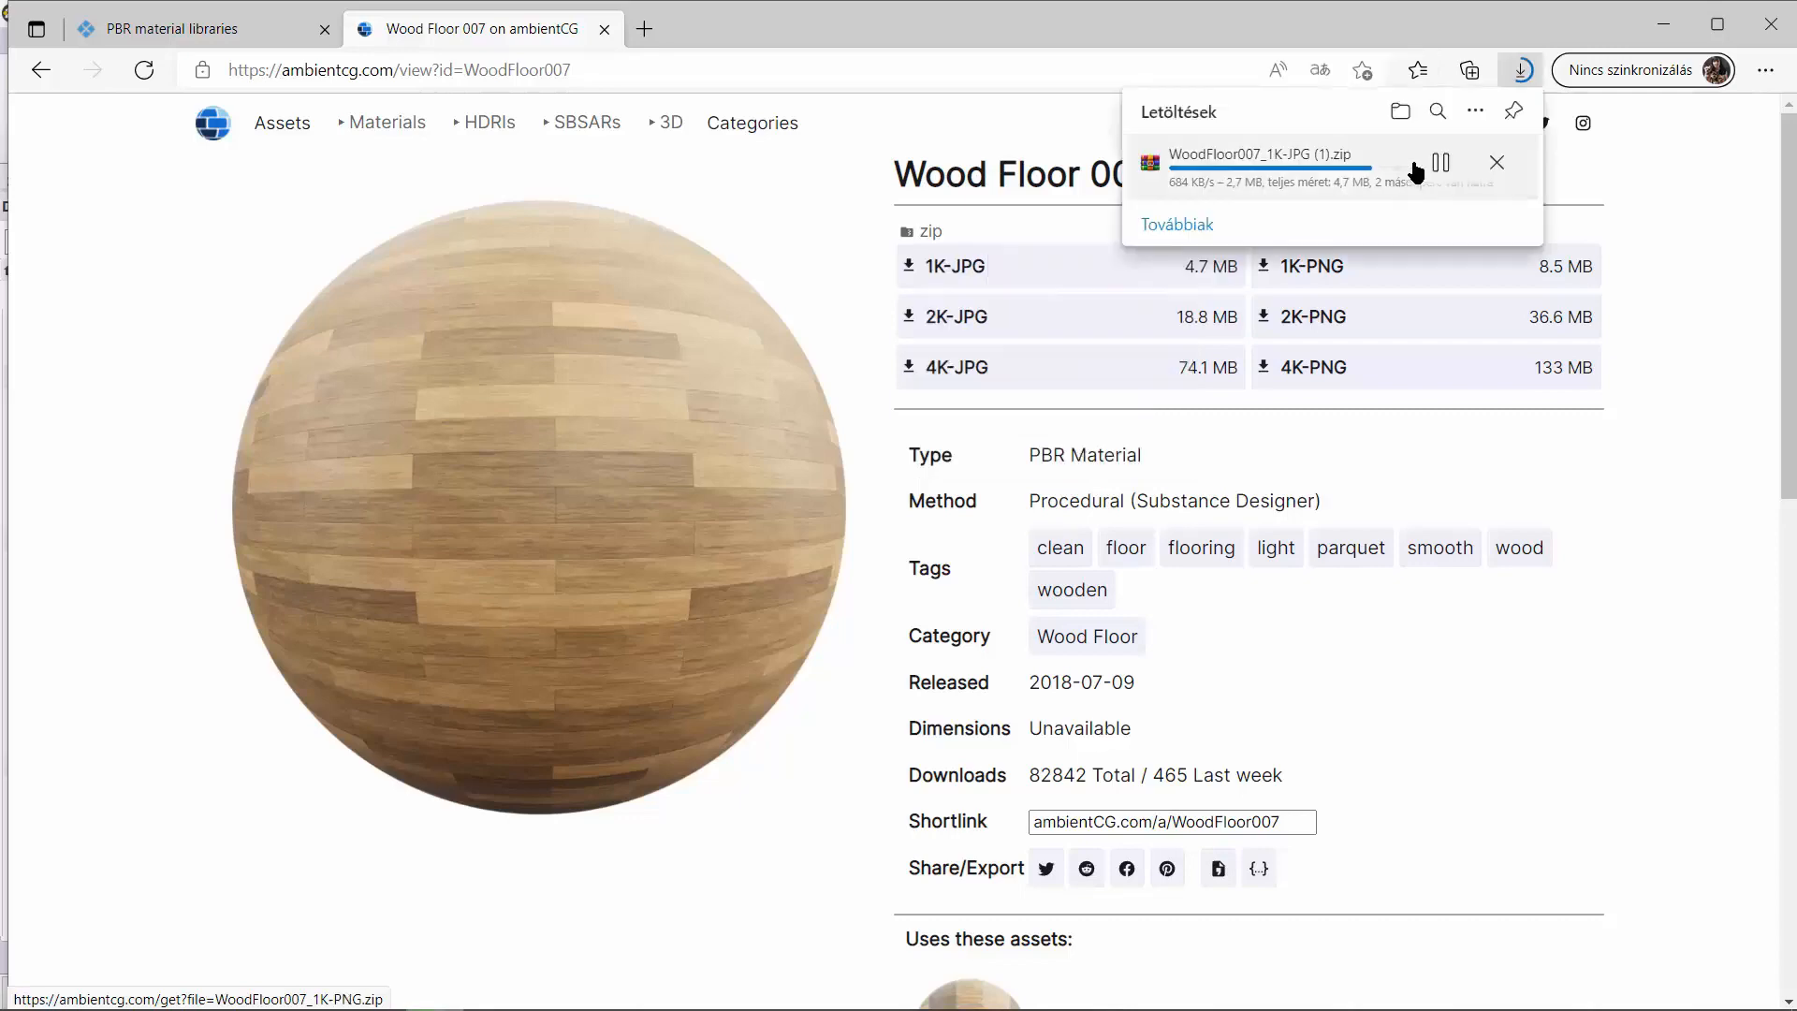
Open the download folder, switch to ARCHLine.XP and import the WoodFloor007_1K-JPG (1) archive into the Design Center, then minimize the folder window.
{"action": "left_click", "coordinate": [1400, 113]}
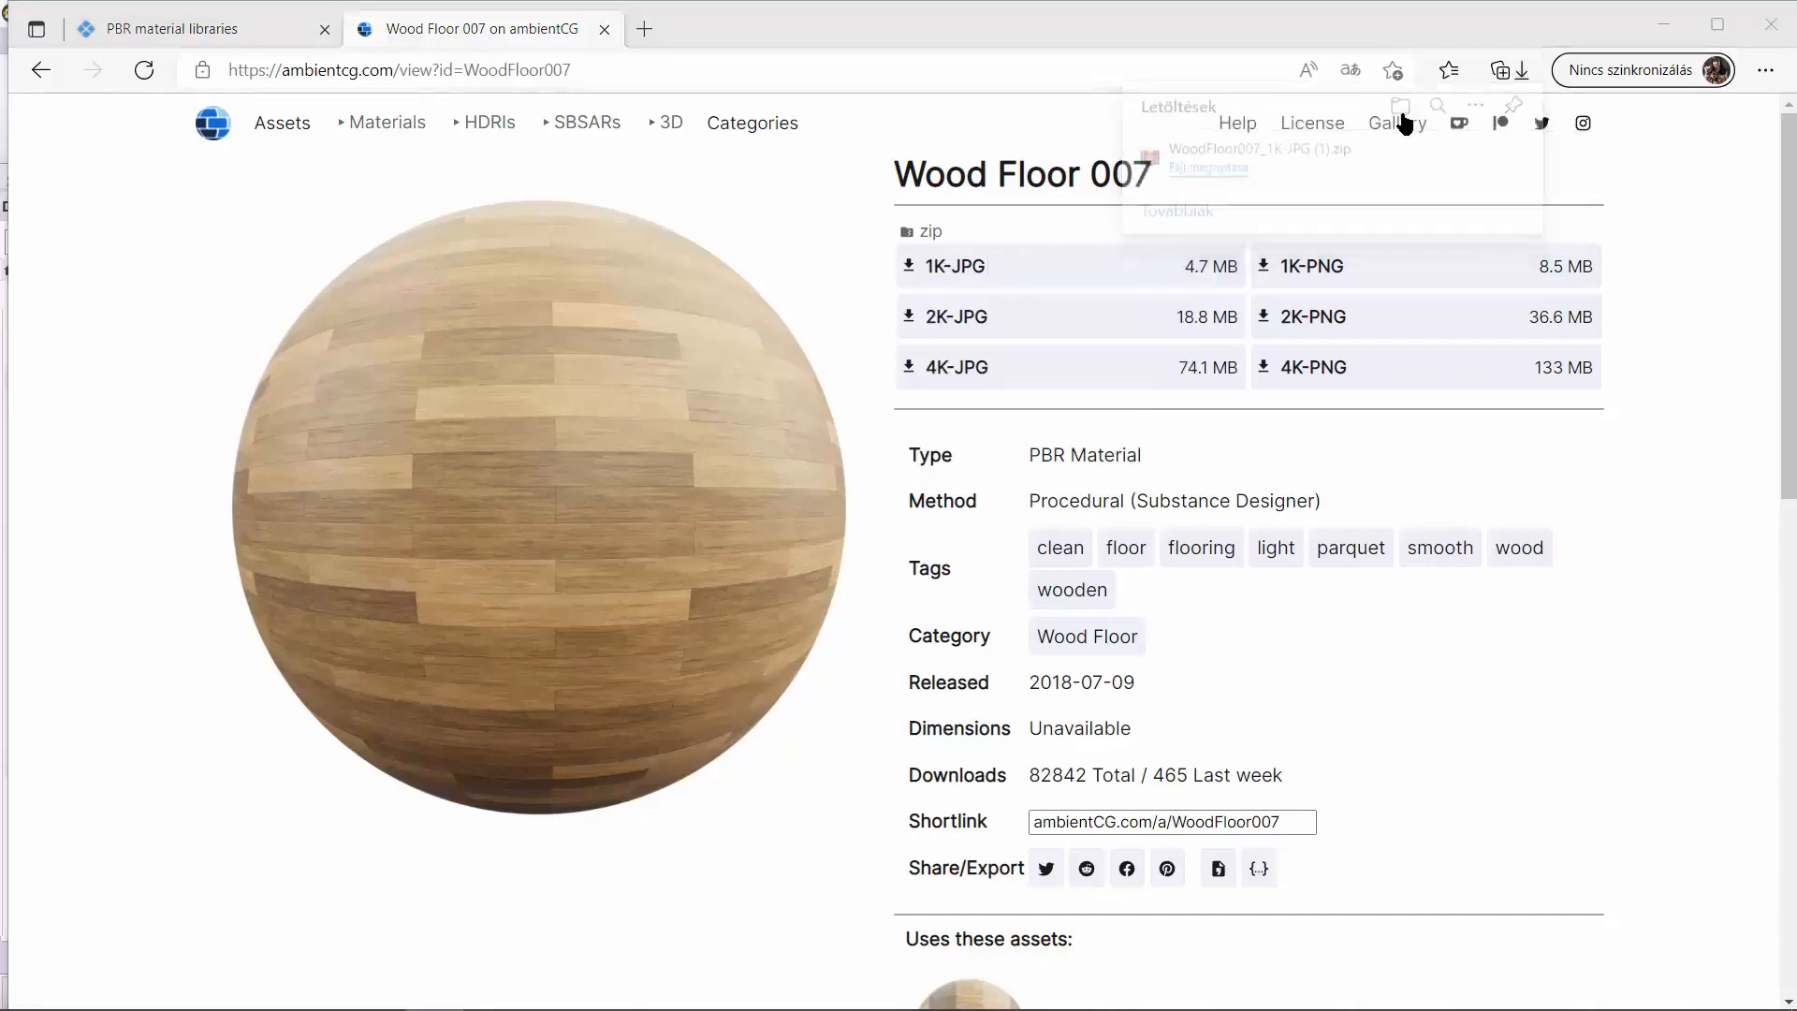
{"action": "left_click_drag", "start_coordinate": [919, 27], "coordinate": [1556, 584]}
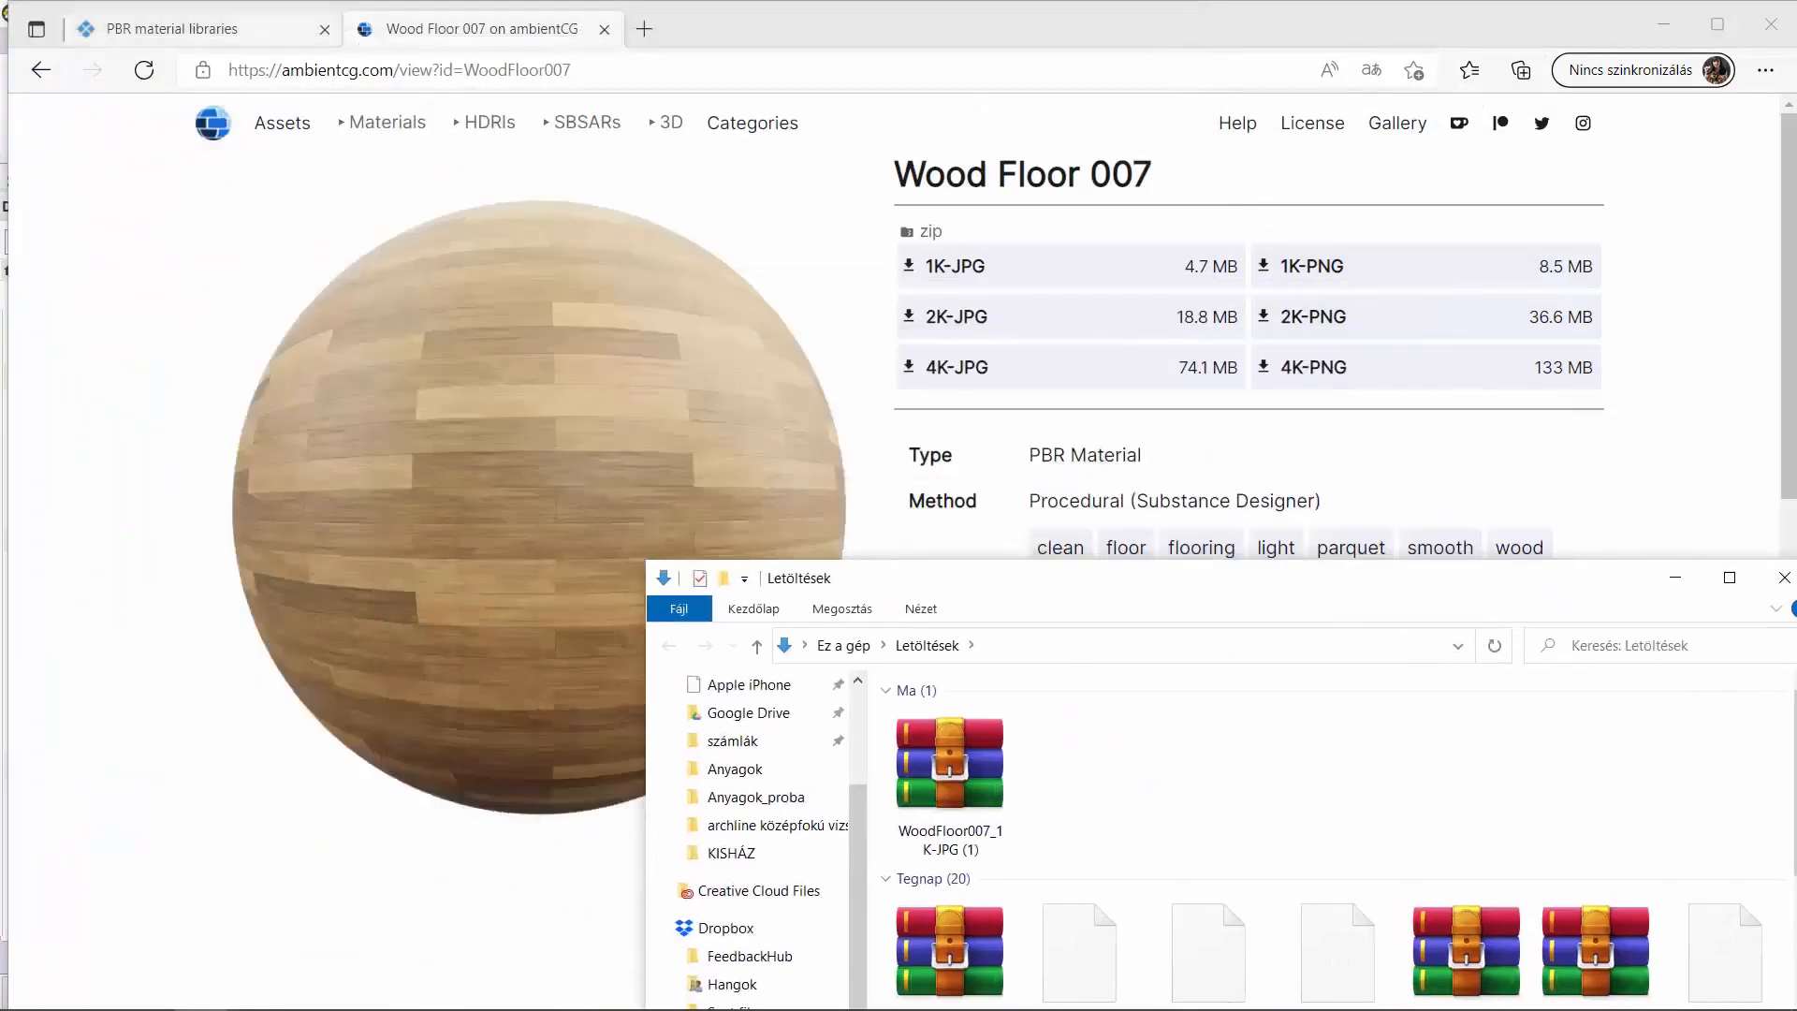
{"action": "left_click", "coordinate": [618, 996]}
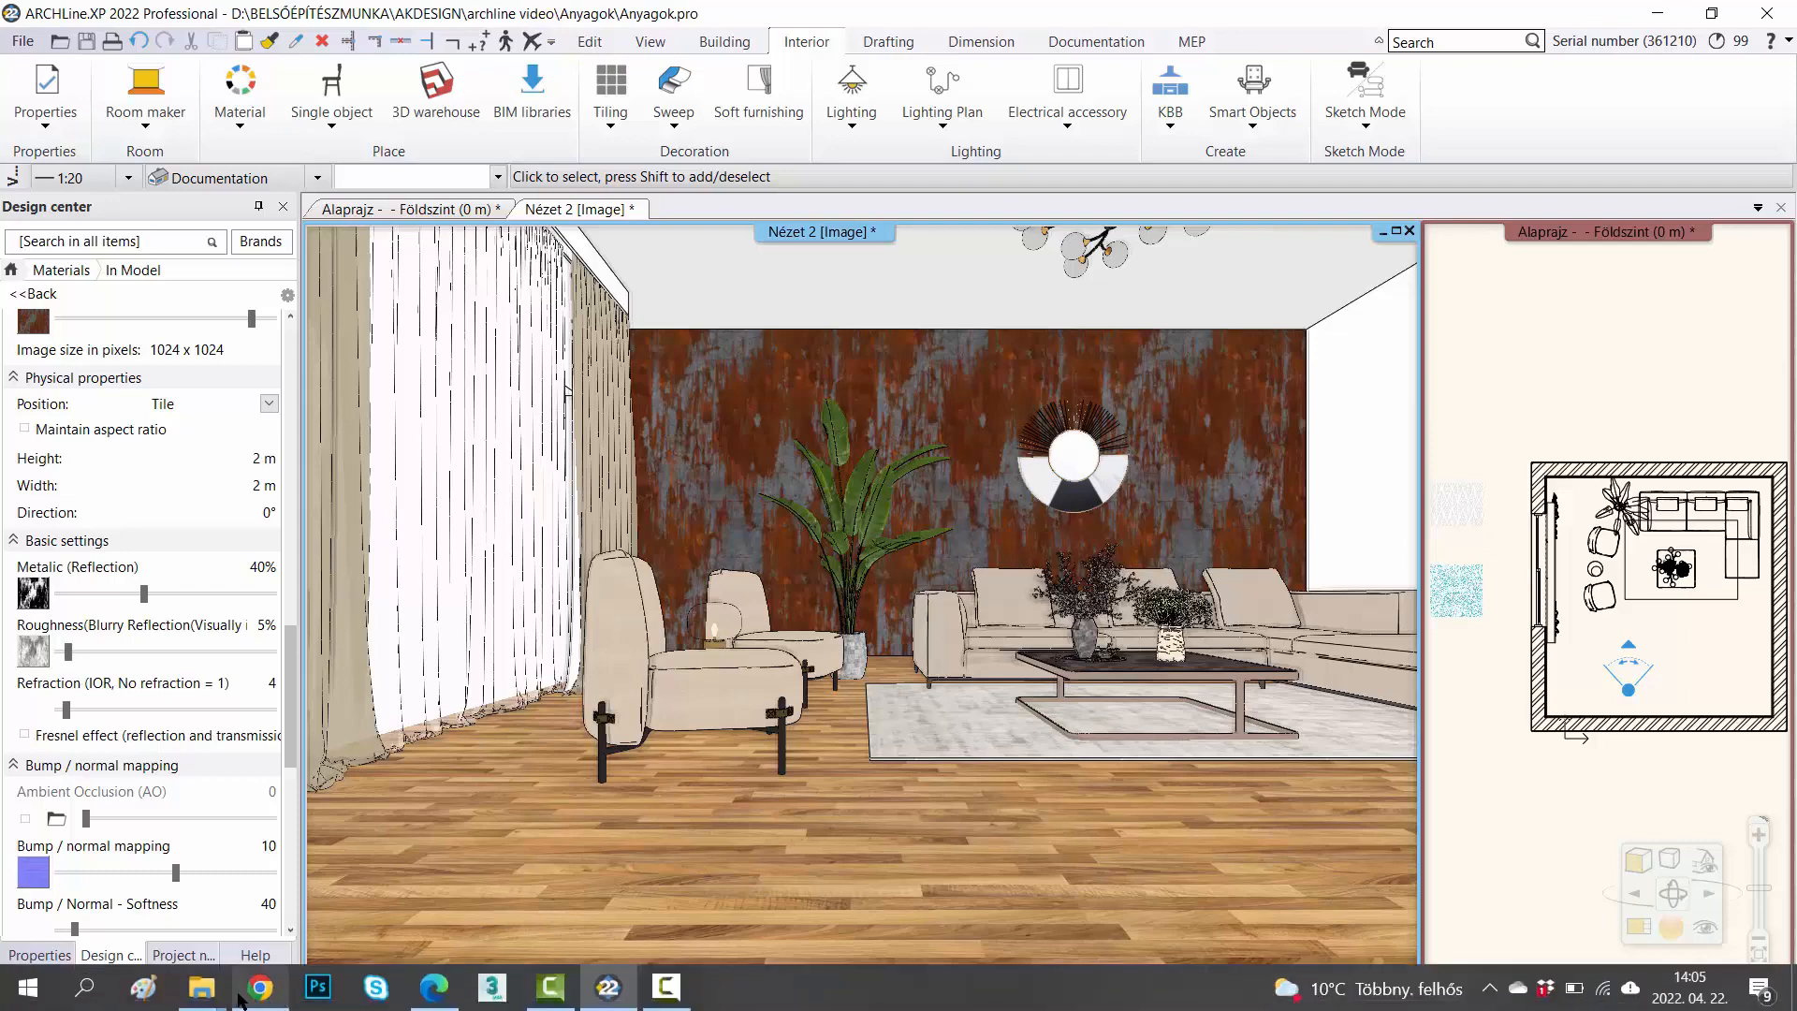
{"action": "mouse_move", "coordinate": [201, 987]}
{"action": "left_click", "coordinate": [316, 922]}
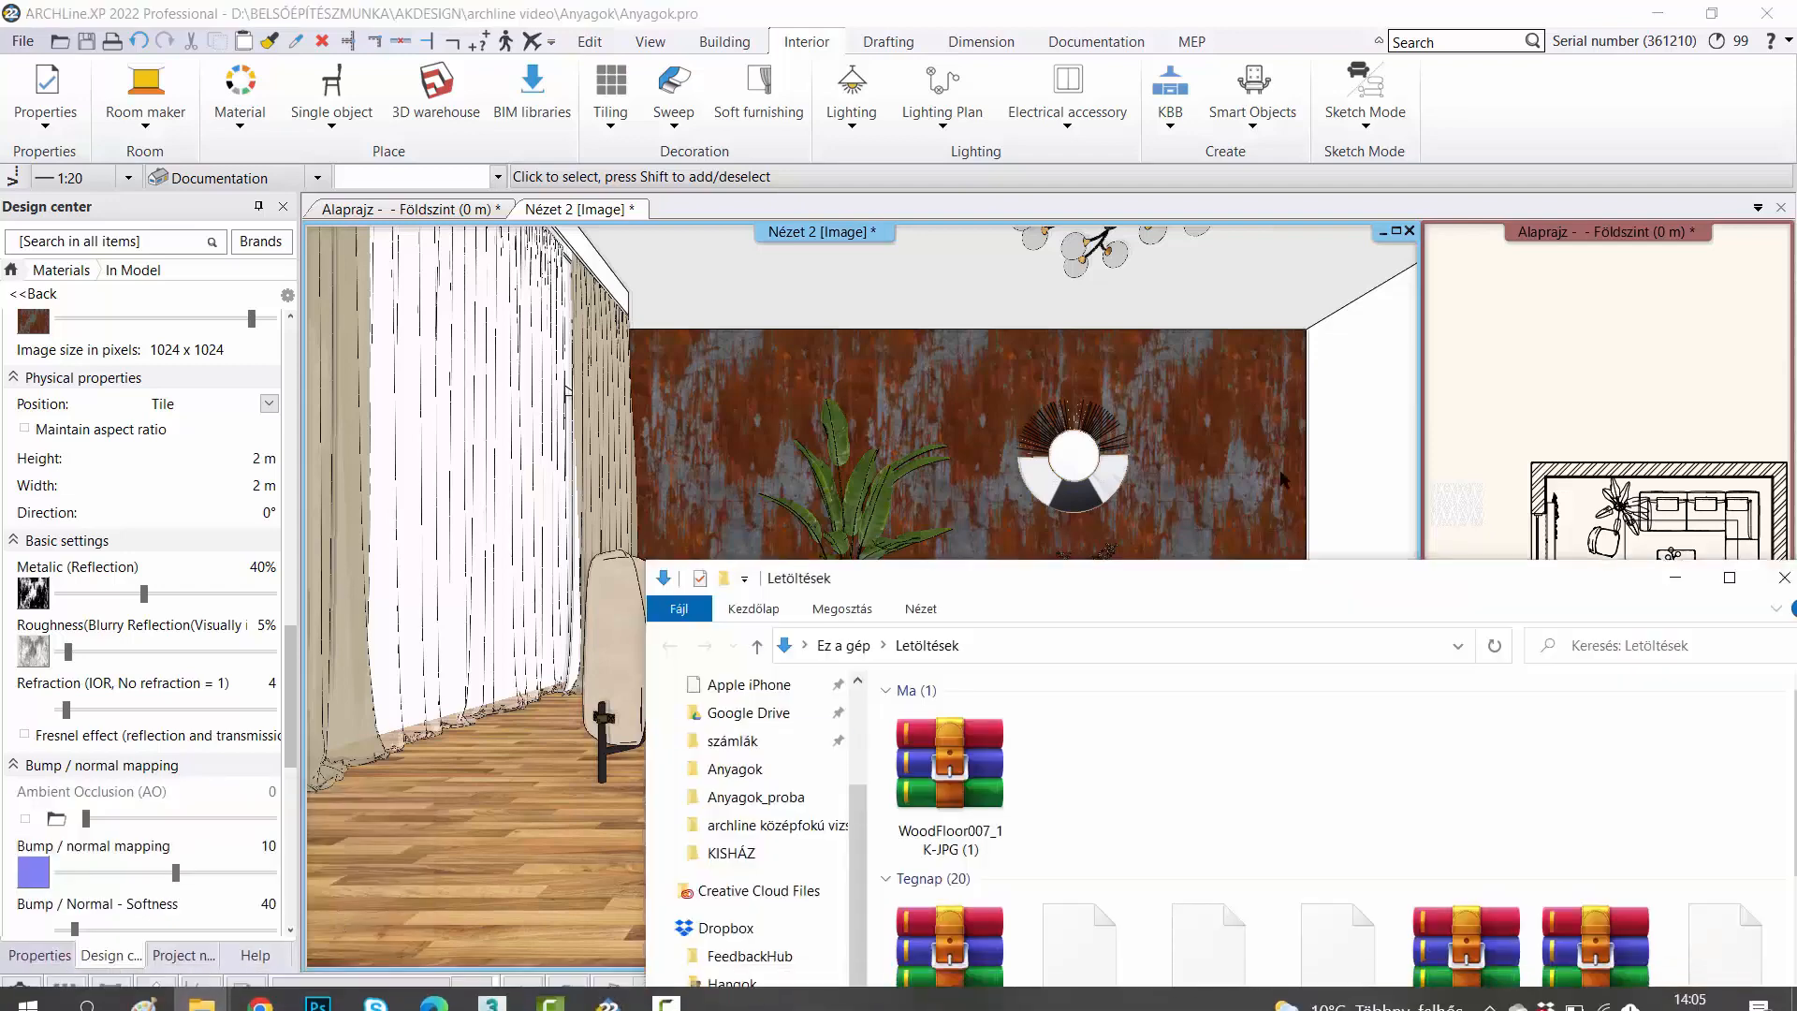
{"action": "left_click_drag", "start_coordinate": [921, 739], "coordinate": [142, 635]}
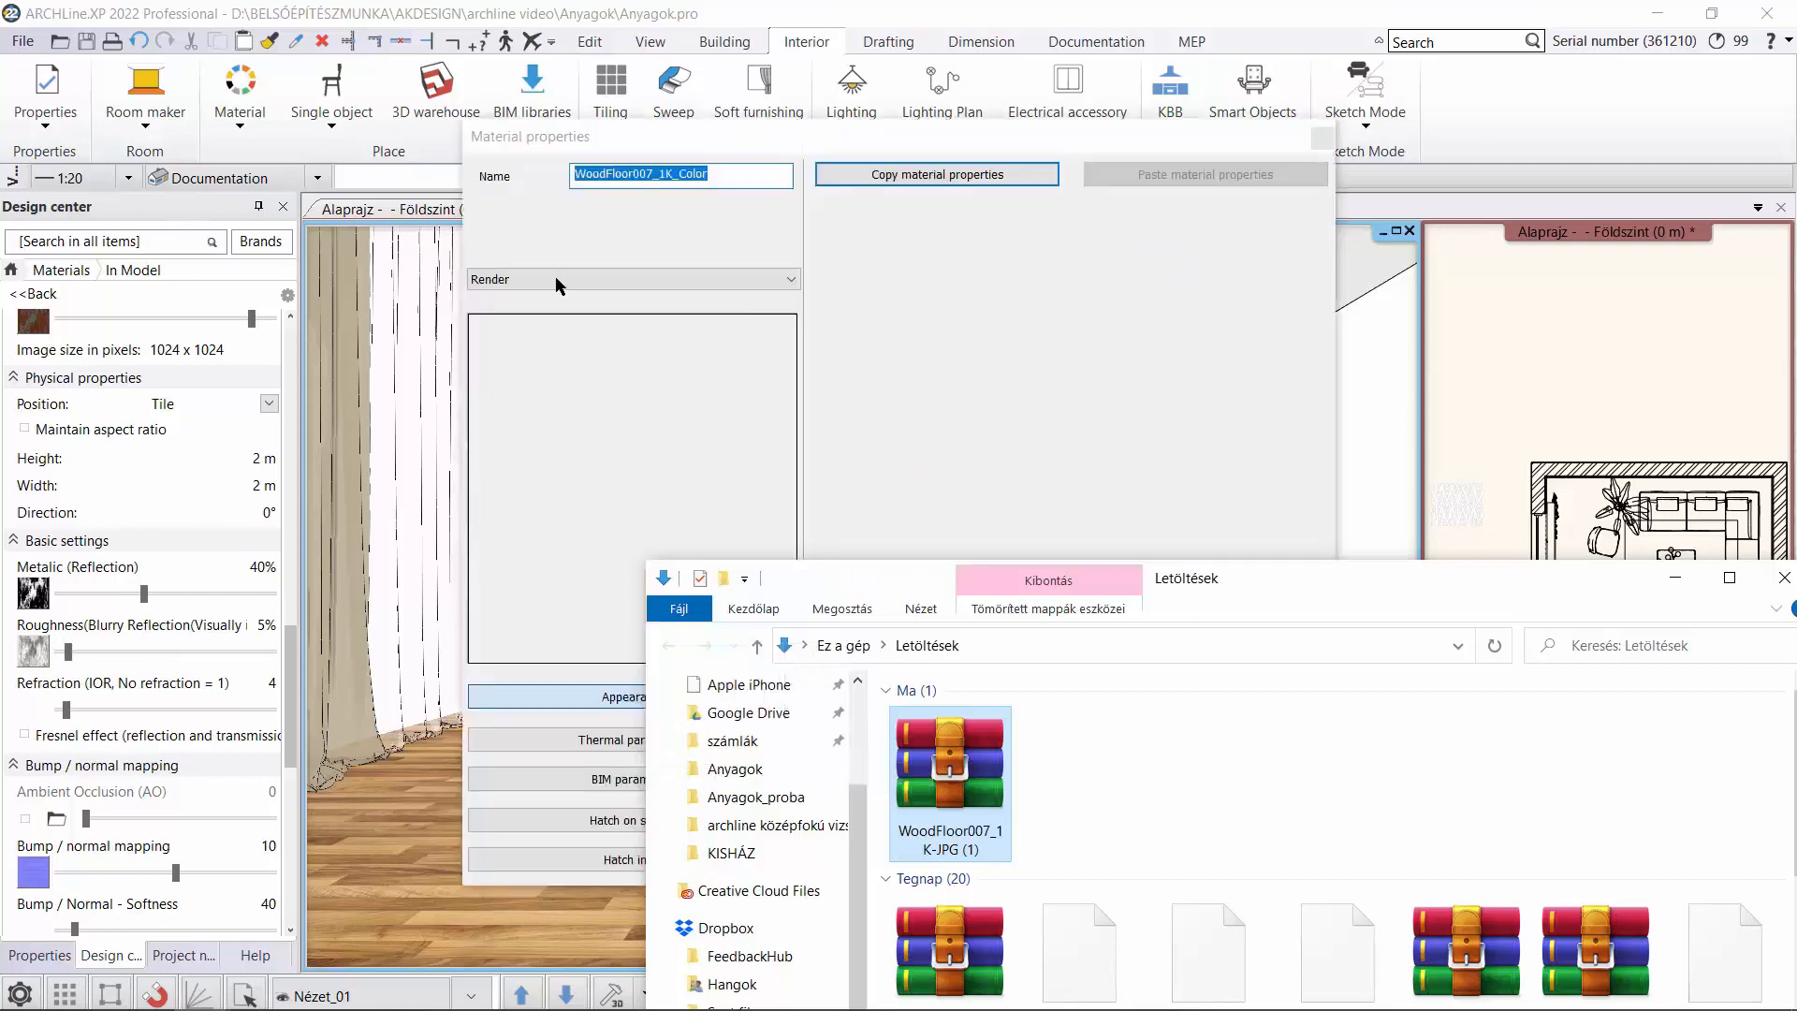
{"action": "left_click", "coordinate": [1675, 577]}
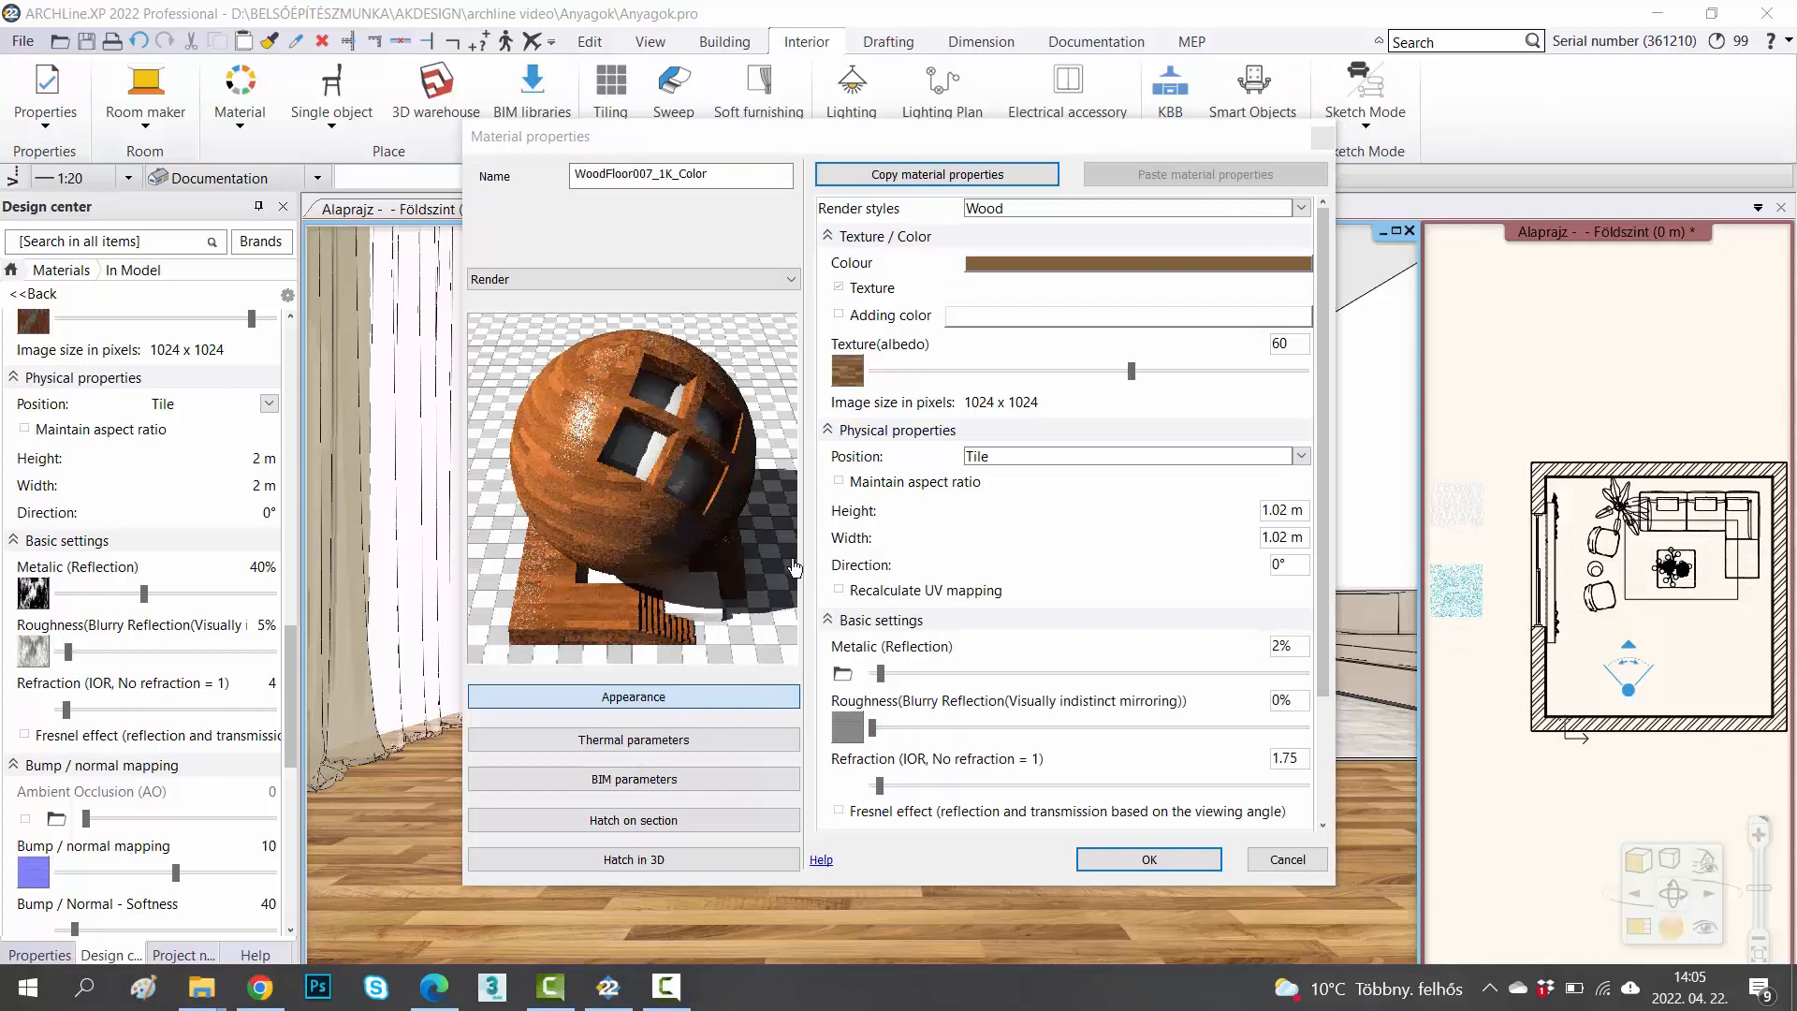
Set the new material's render style to Parquet, texture albedo to 58 and metallic reflection to 29%, checking its ambient occlusion and bump maps.
{"action": "left_click", "coordinate": [1067, 212]}
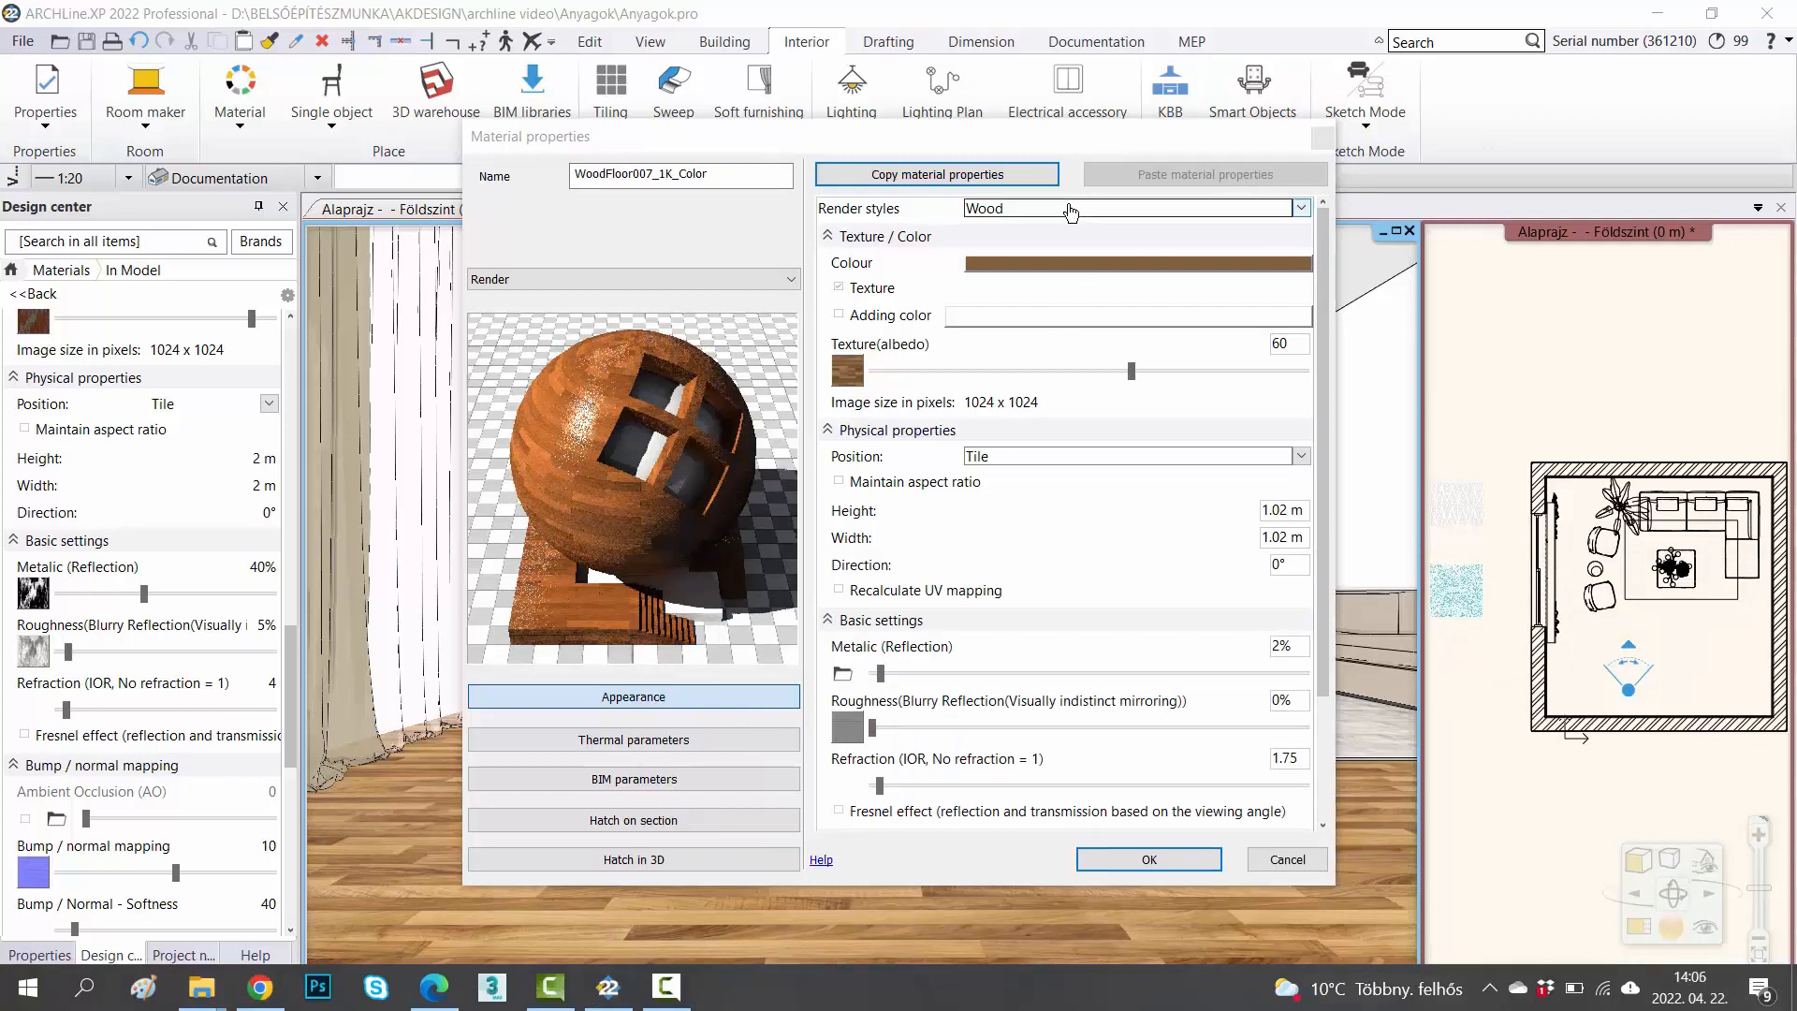
{"action": "left_click", "coordinate": [1014, 499]}
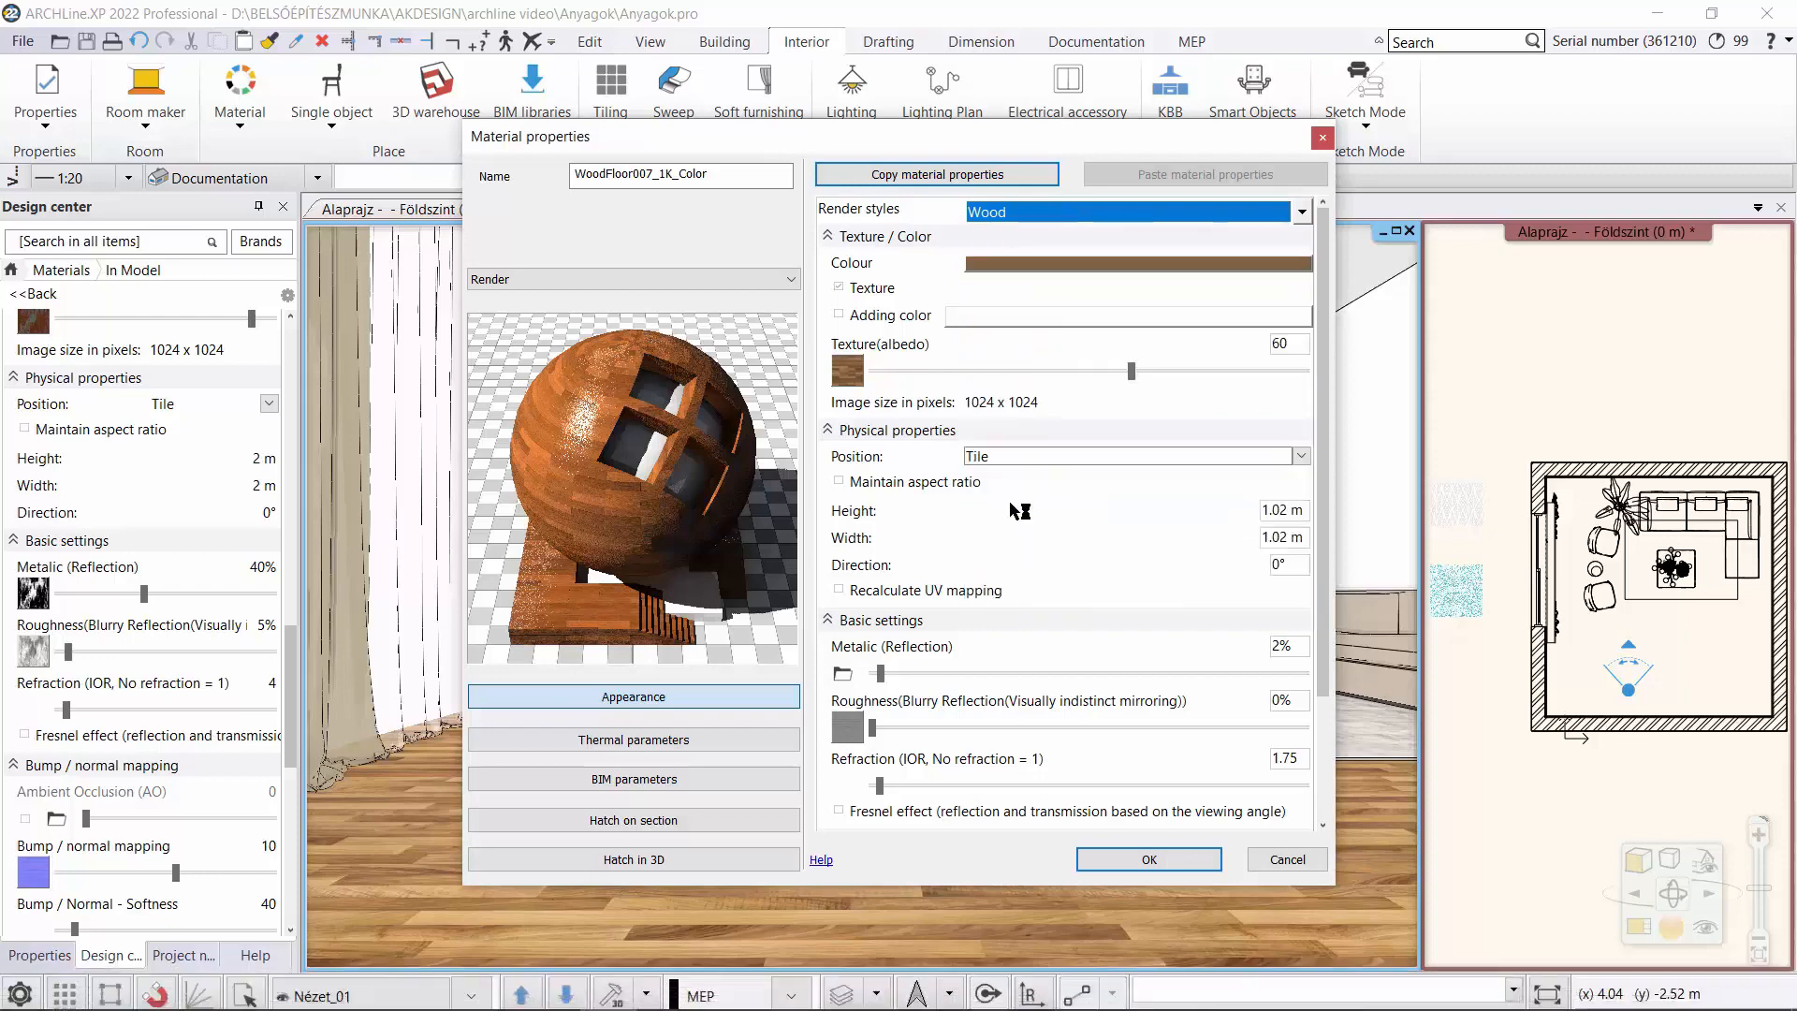
{"action": "left_click_drag", "start_coordinate": [1174, 374], "coordinate": [1123, 371]}
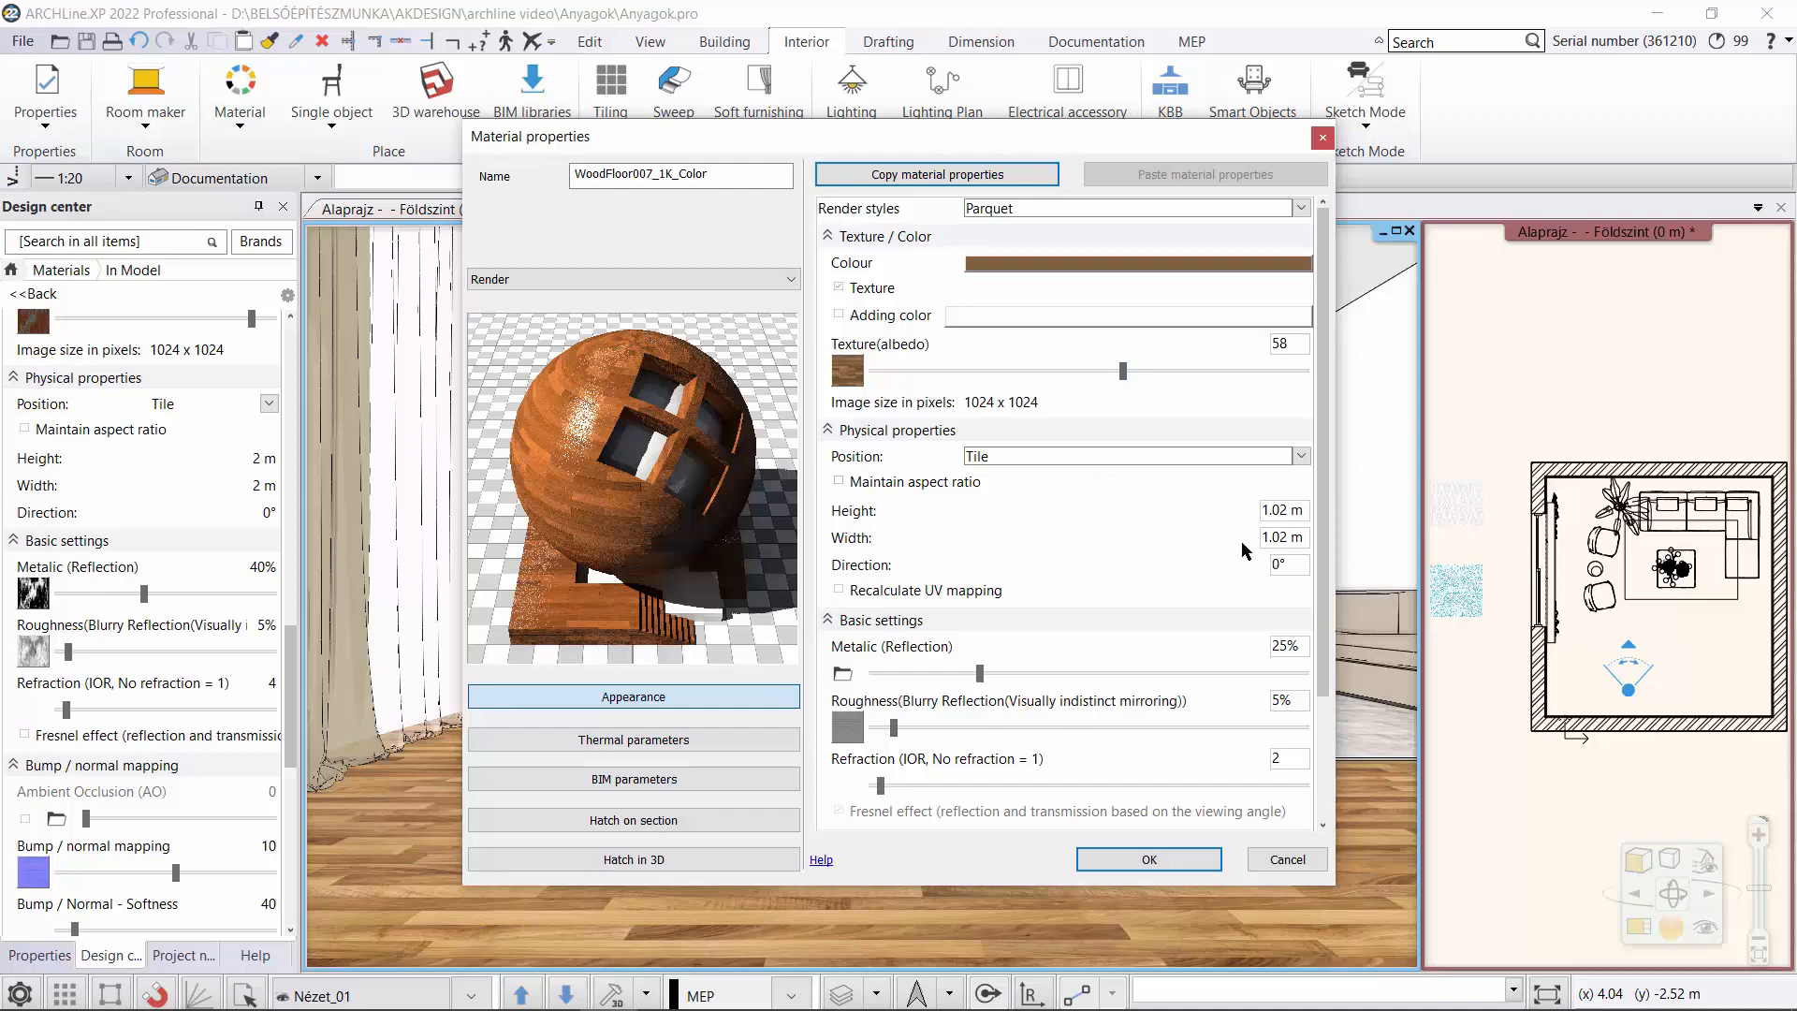
{"action": "scroll", "coordinate": [1325, 607], "scroll_direction": "down", "scroll_amount": 4}
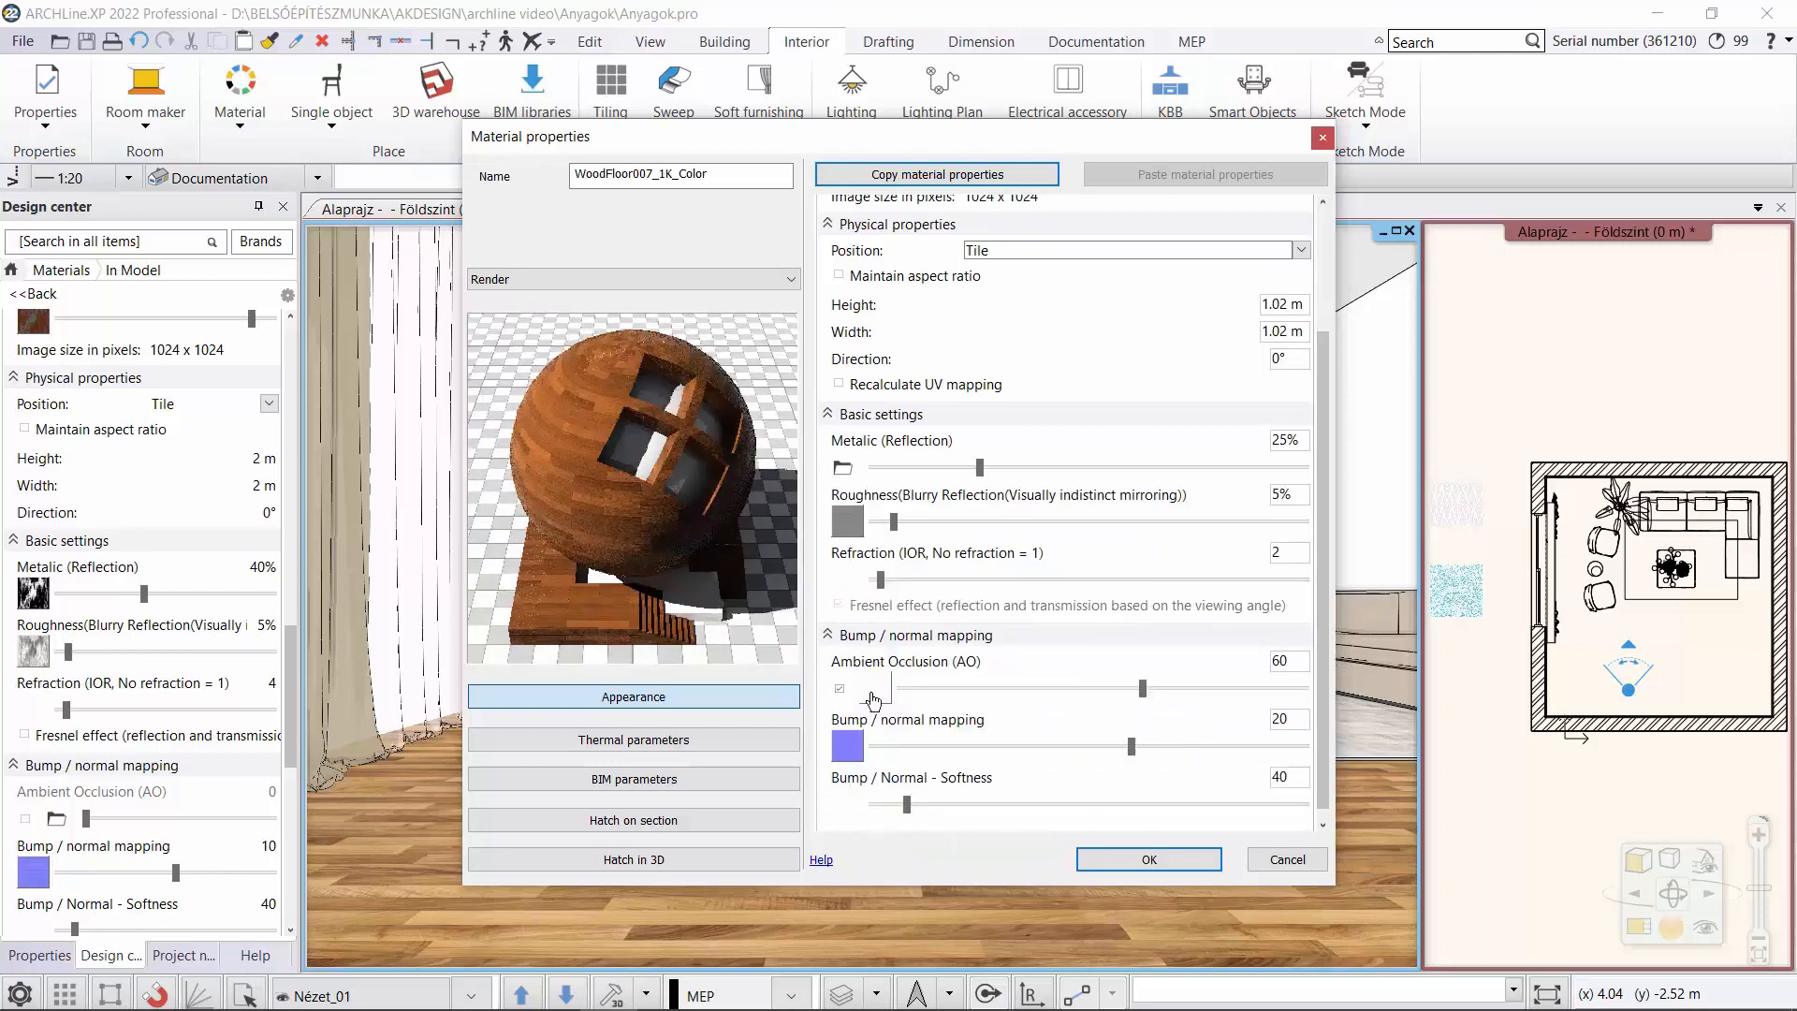
{"action": "mouse_move", "coordinate": [874, 700]}
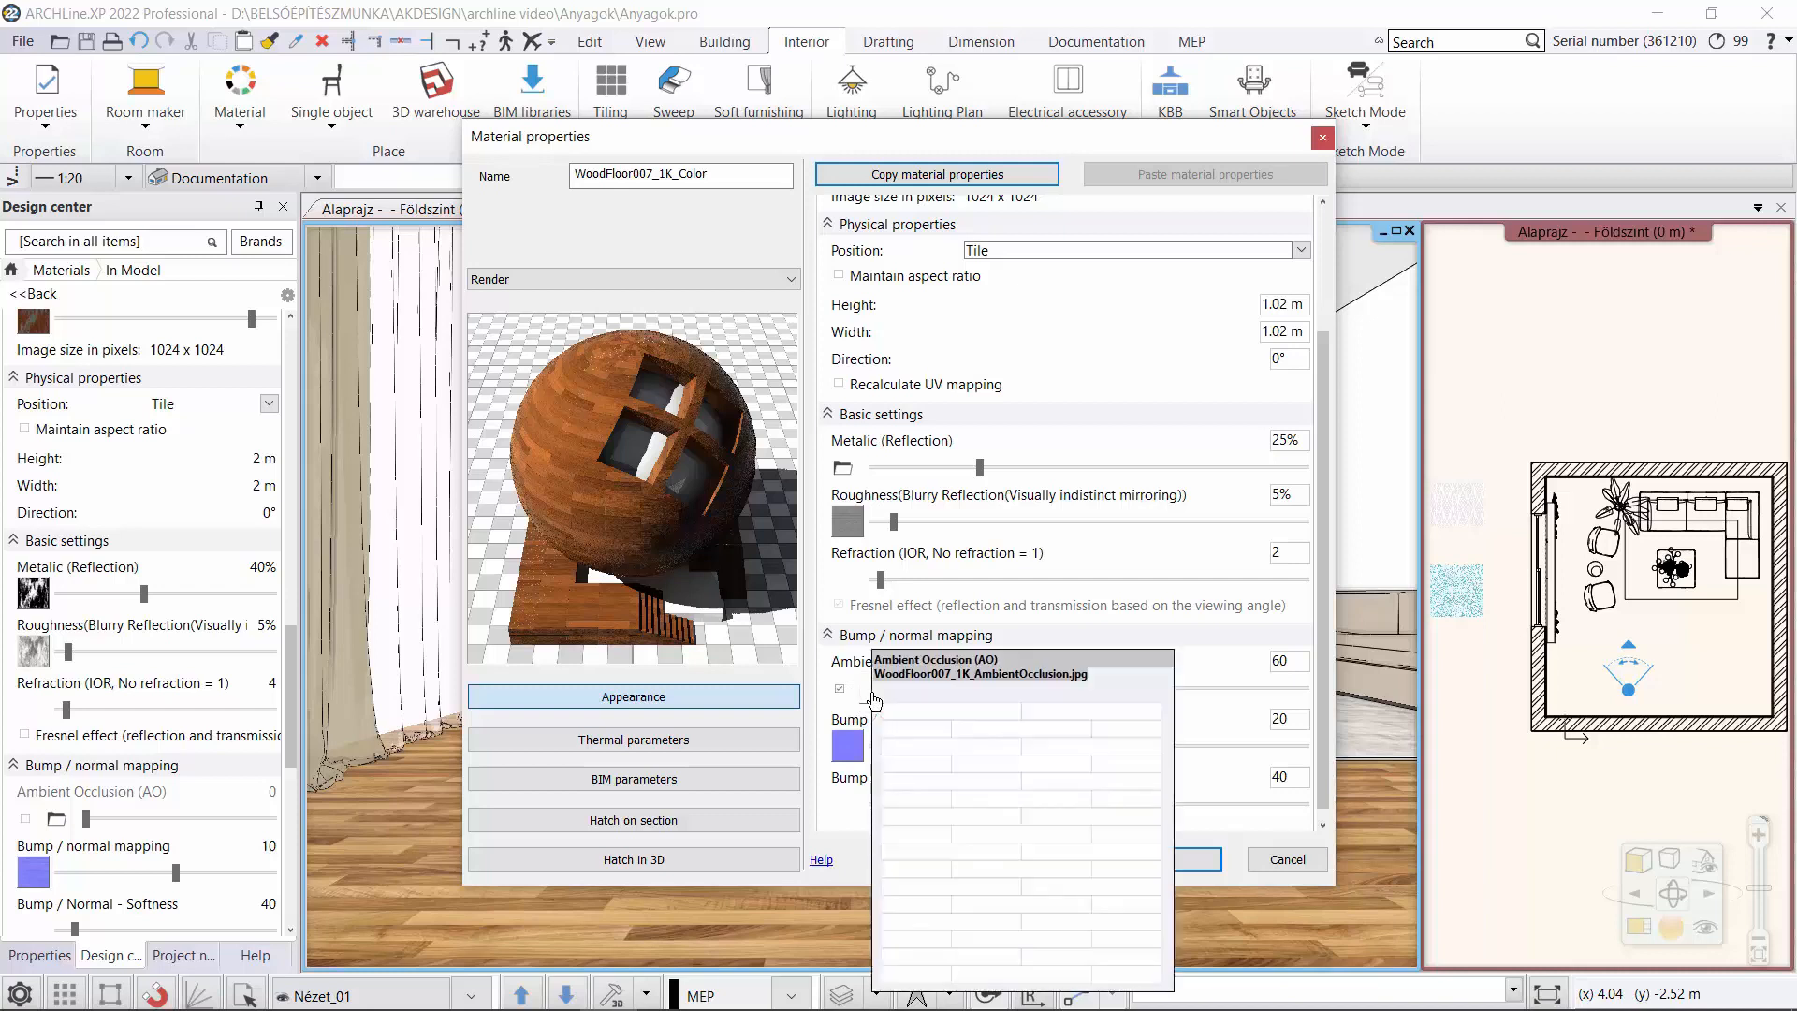
{"action": "mouse_move", "coordinate": [850, 750]}
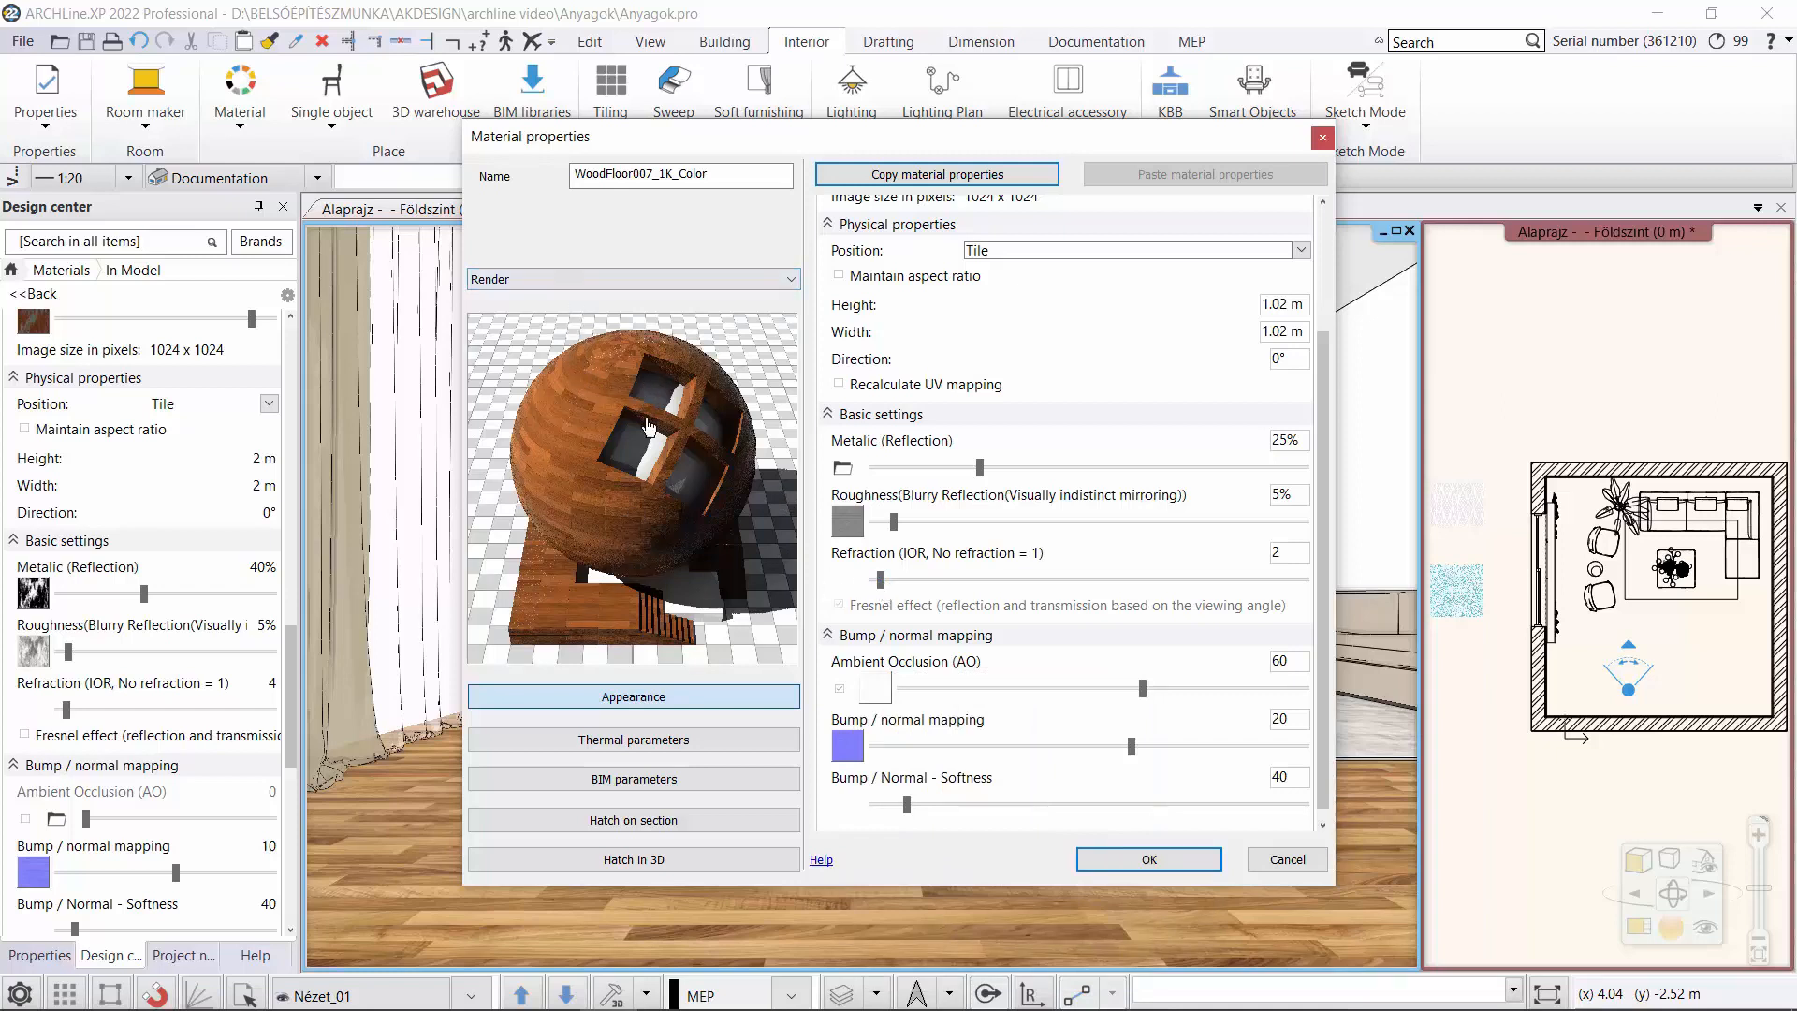
{"action": "left_click_drag", "start_coordinate": [980, 467], "coordinate": [998, 467]}
Save the WoodFloor007_1K_Color material to the library under category PARQUET, sub category Strips, with the generic producer.
{"action": "left_click", "coordinate": [1149, 857]}
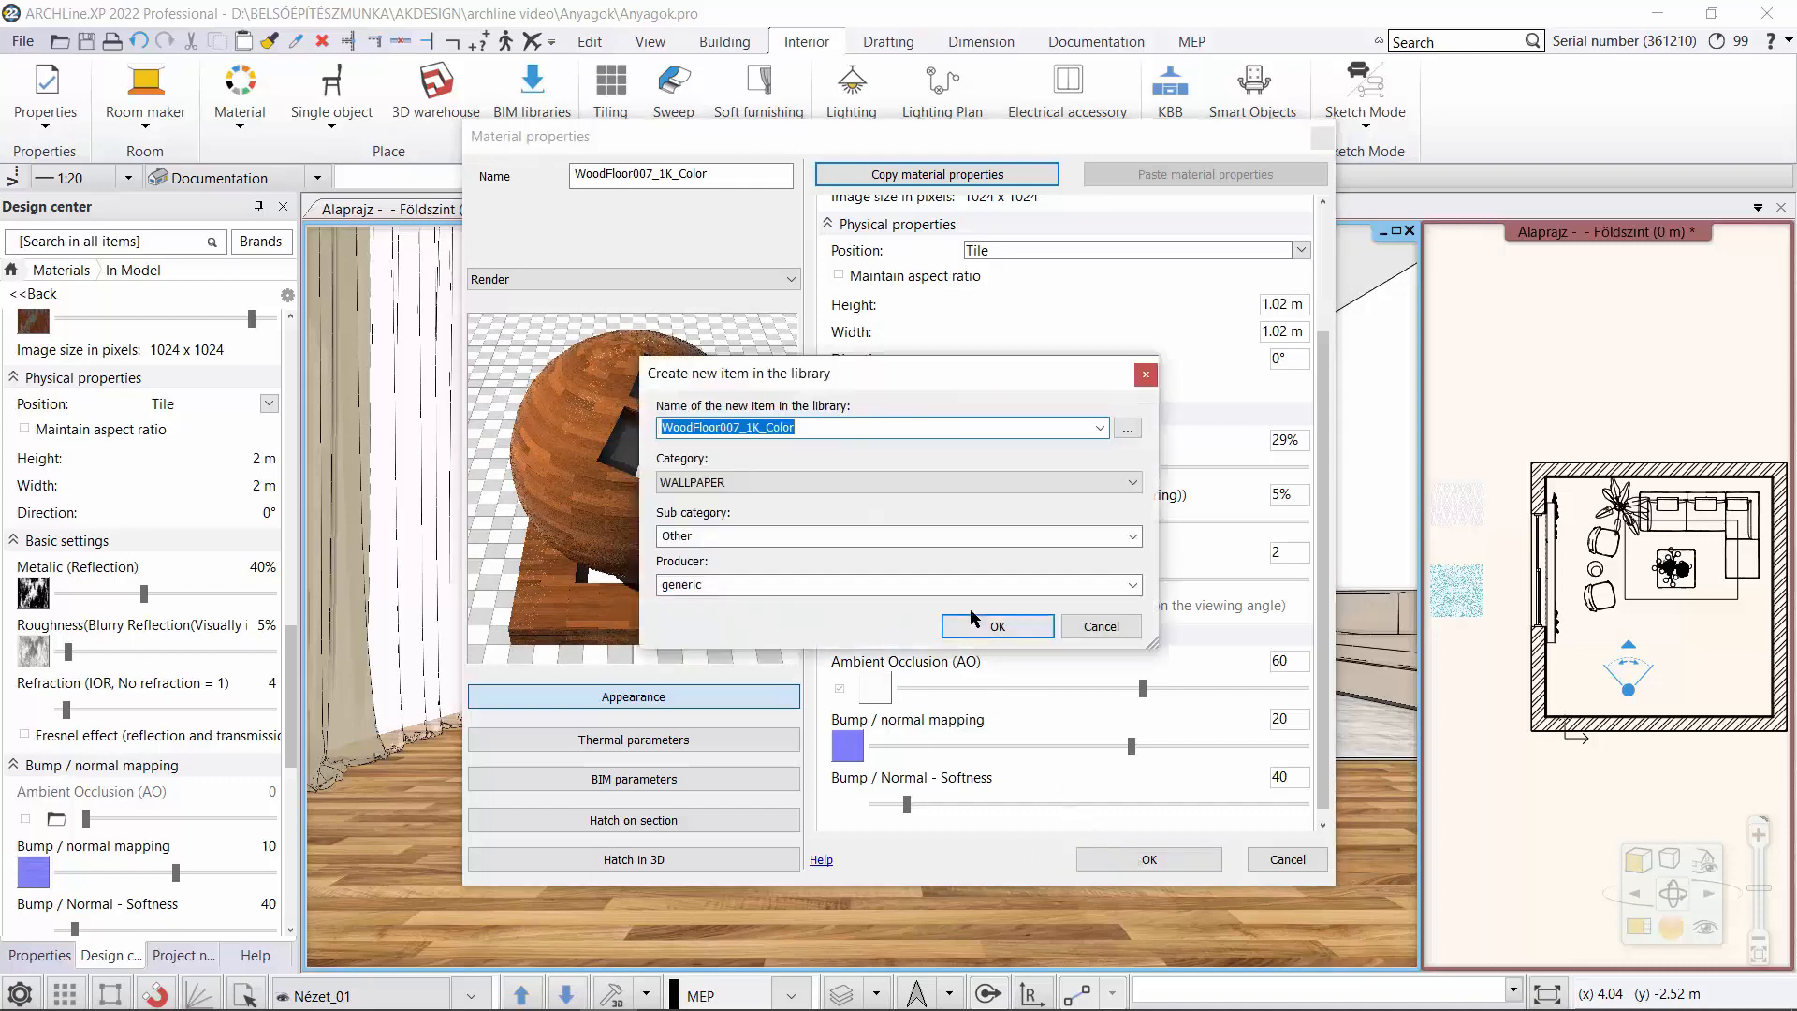
{"action": "left_click", "coordinate": [923, 481]}
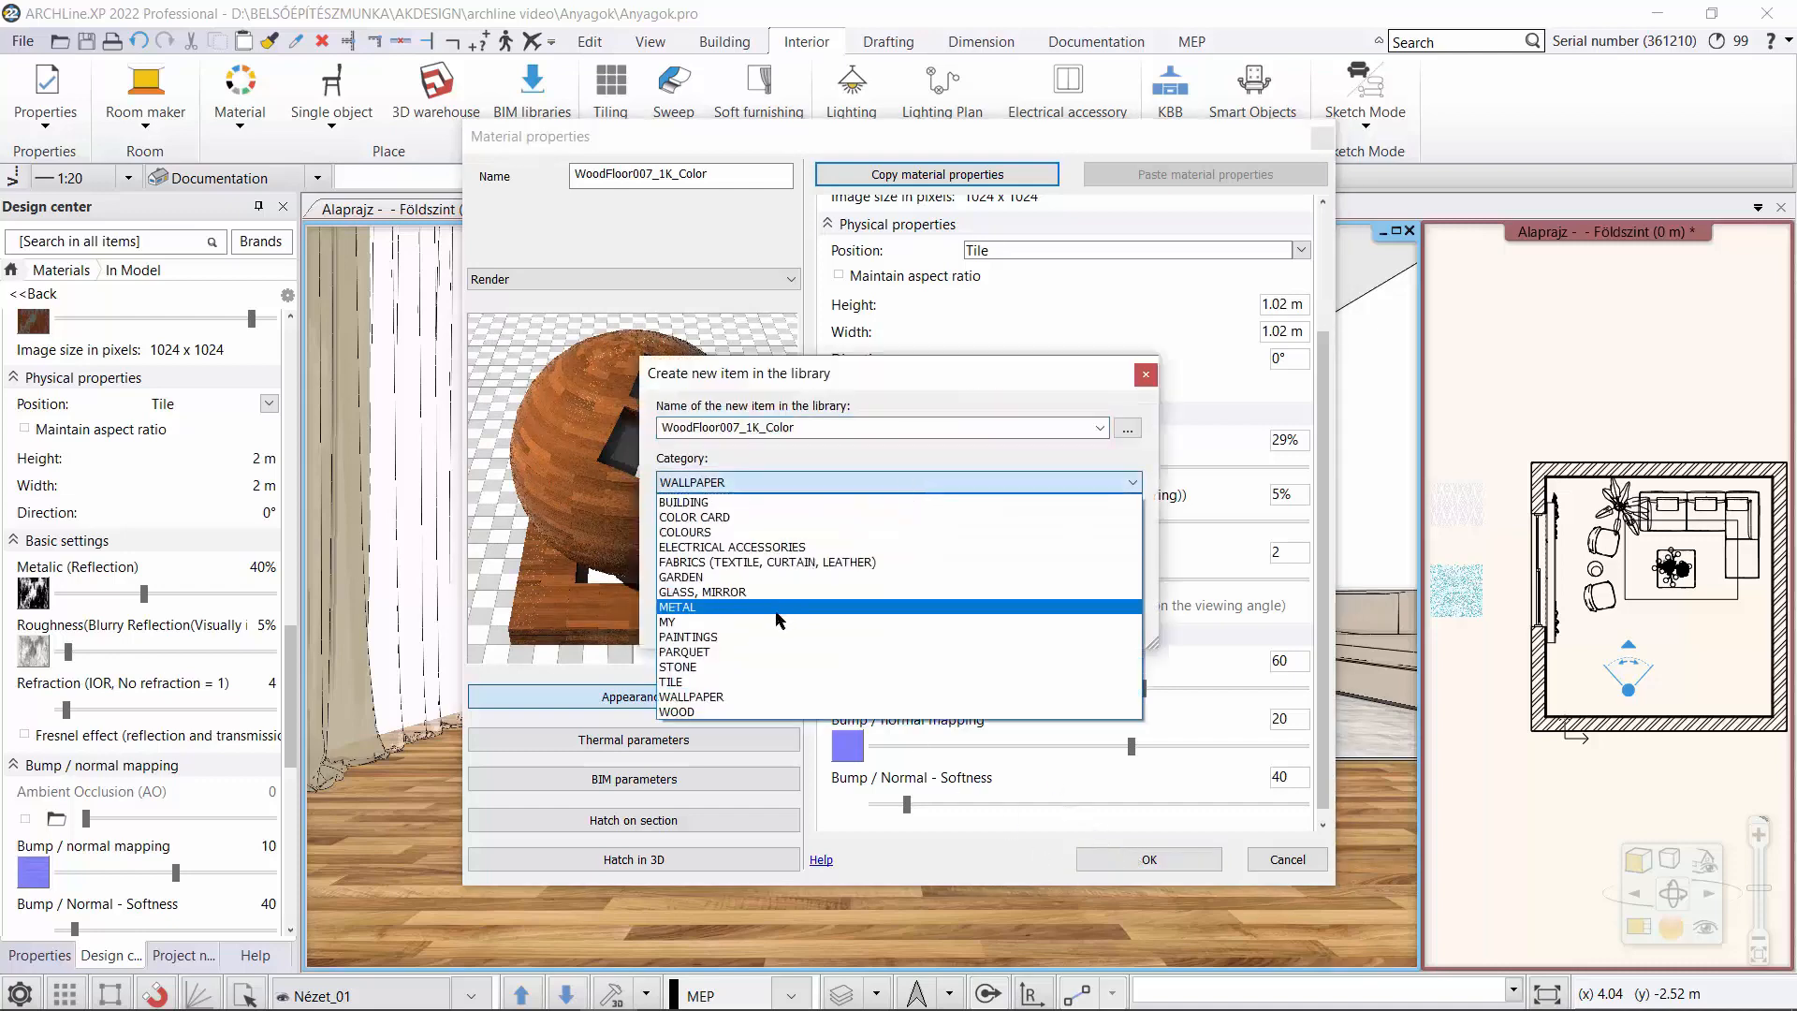
{"action": "left_click", "coordinate": [763, 652]}
{"action": "left_click", "coordinate": [1135, 535]}
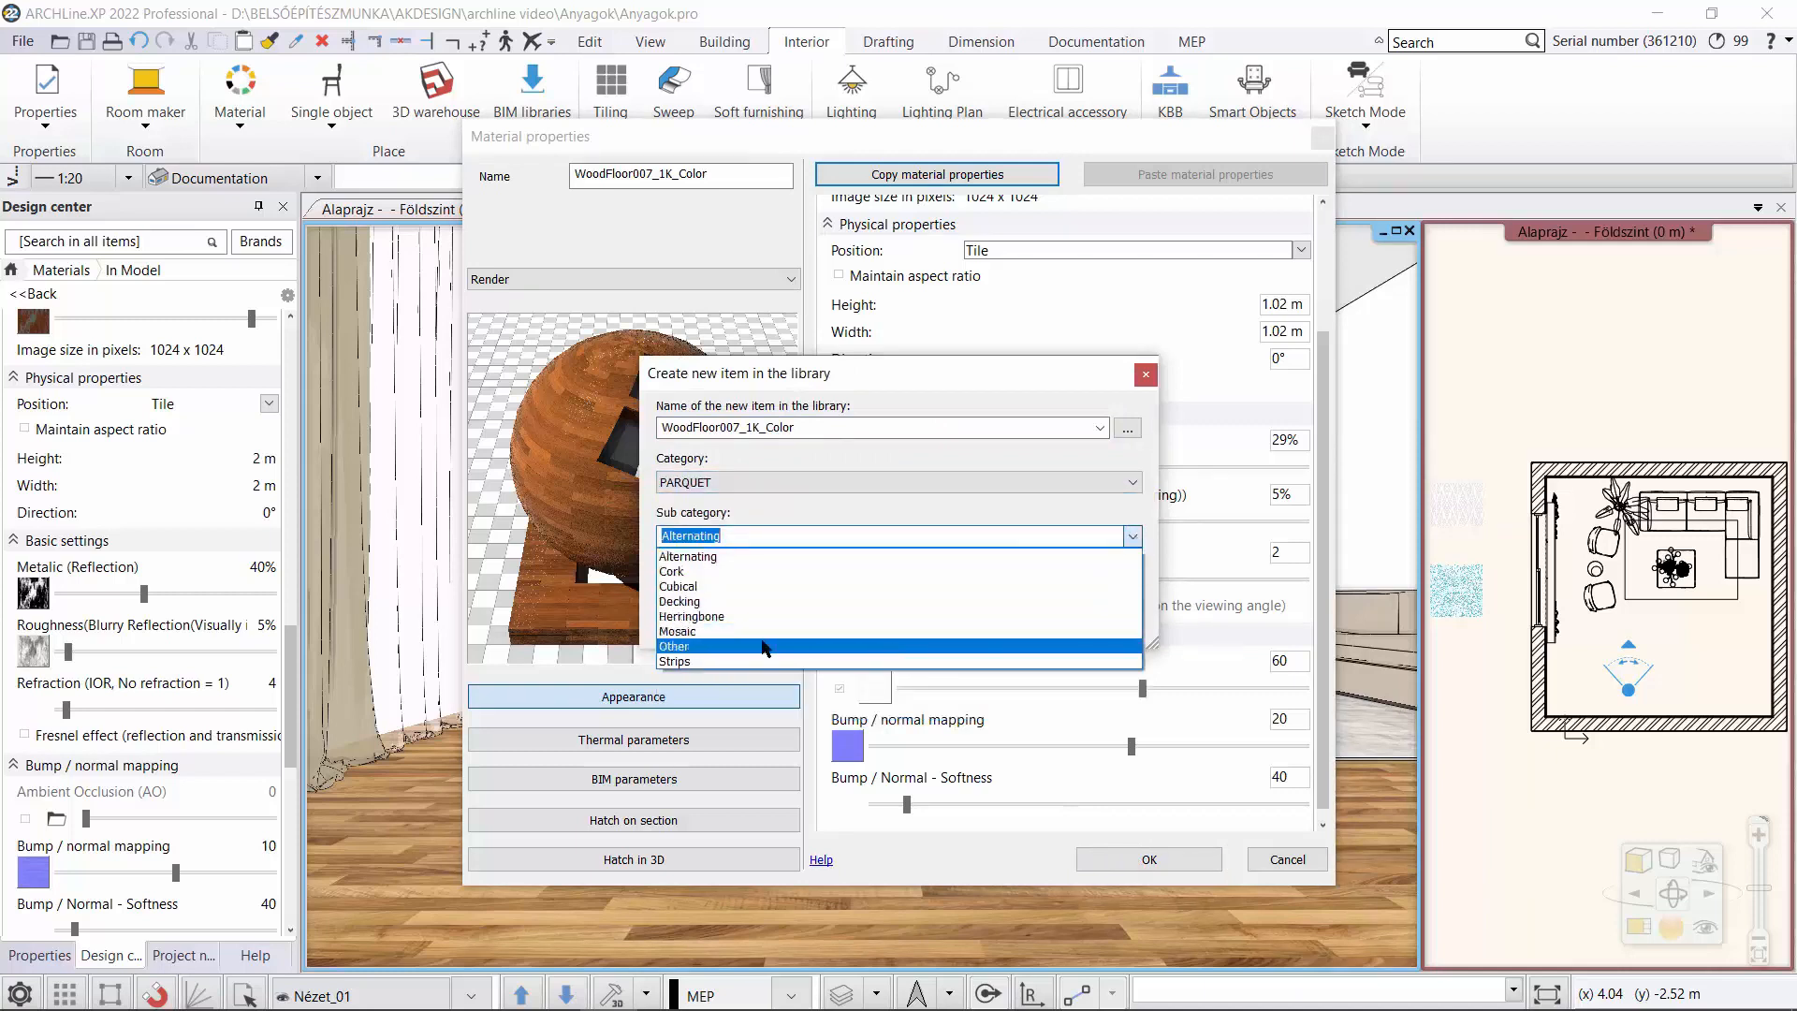
{"action": "left_click", "coordinate": [738, 659]}
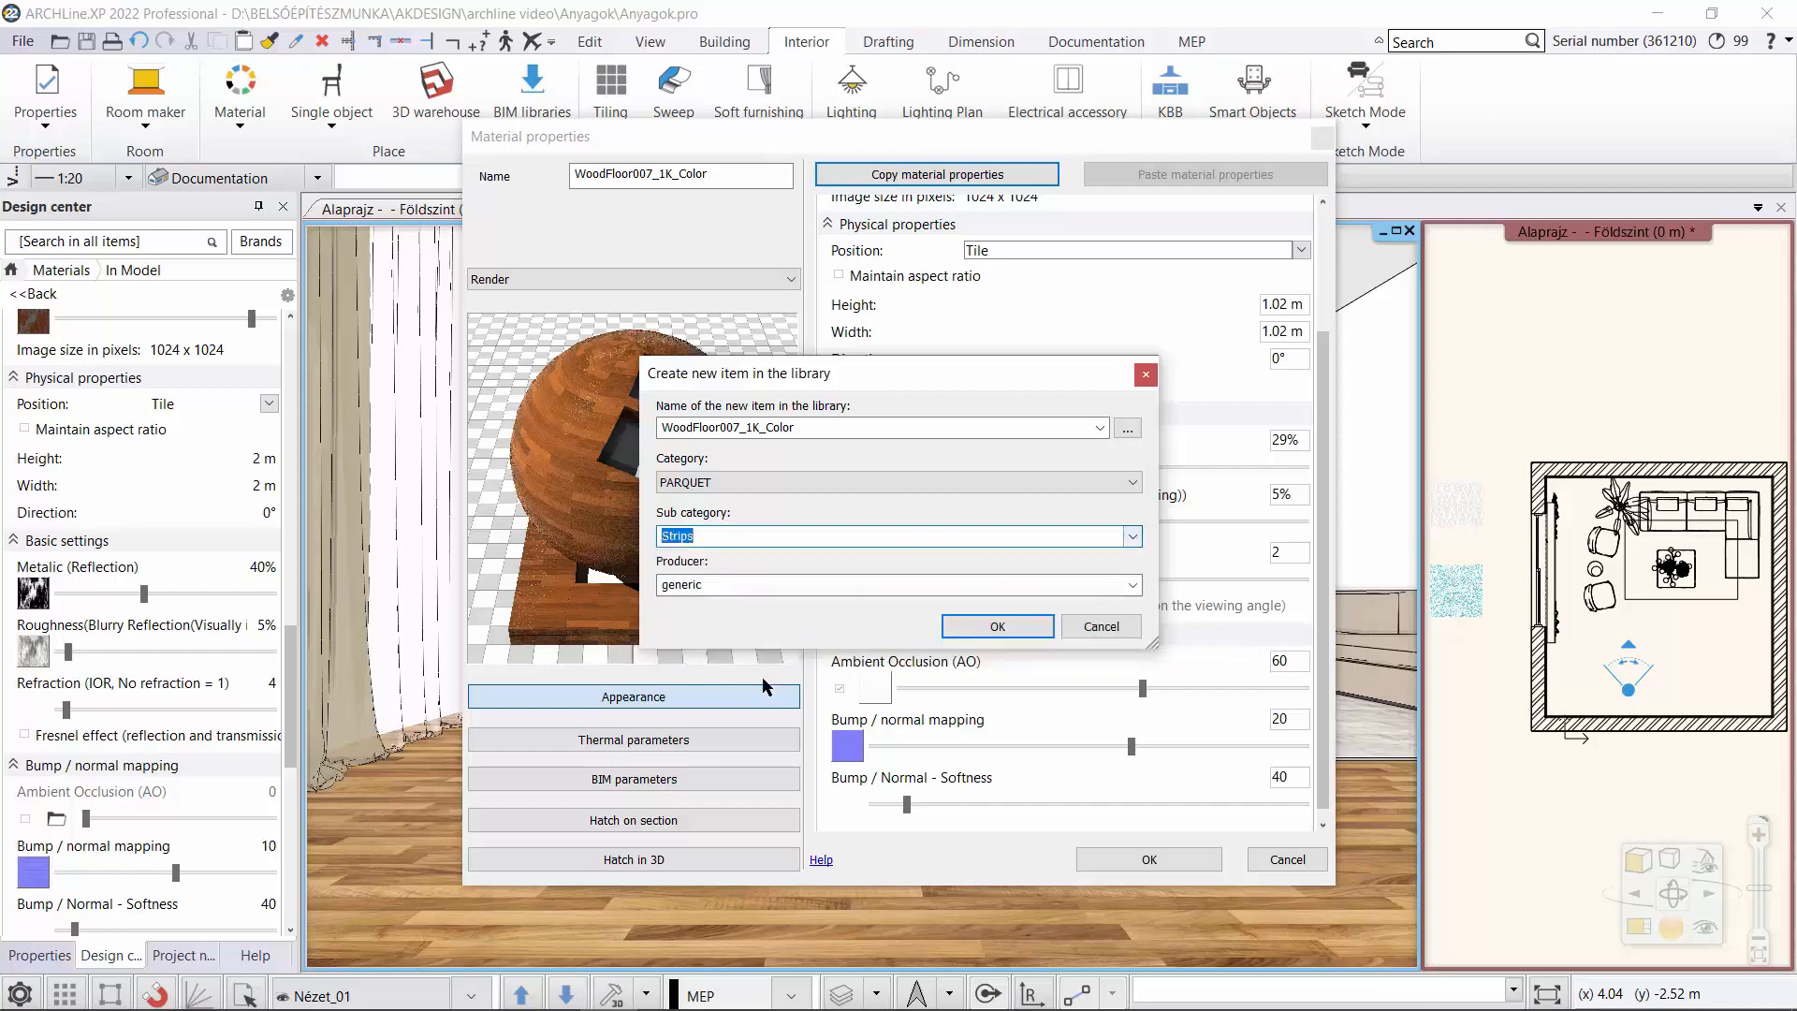
{"action": "left_click", "coordinate": [995, 626]}
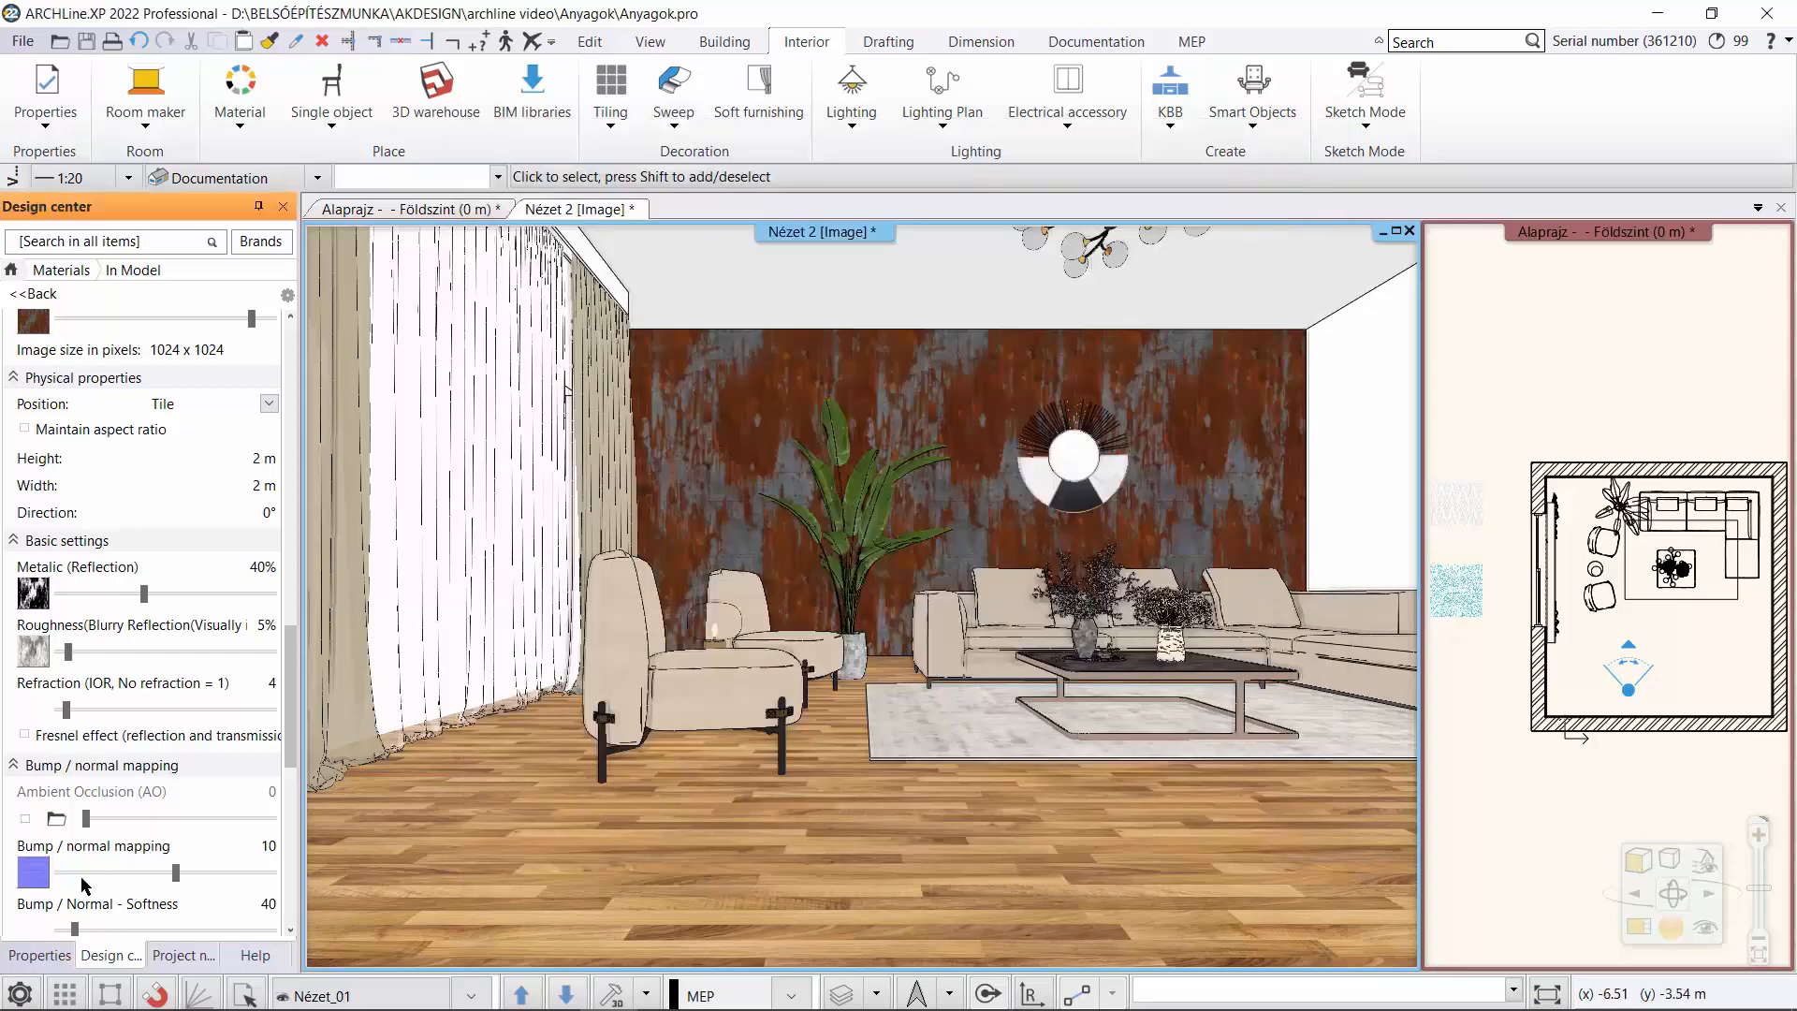
Apply WoodFloor007_1K_Color from the HQ materials to the living room floor as tiling, placing the tiling origin on the floor.
{"action": "left_click", "coordinate": [12, 270]}
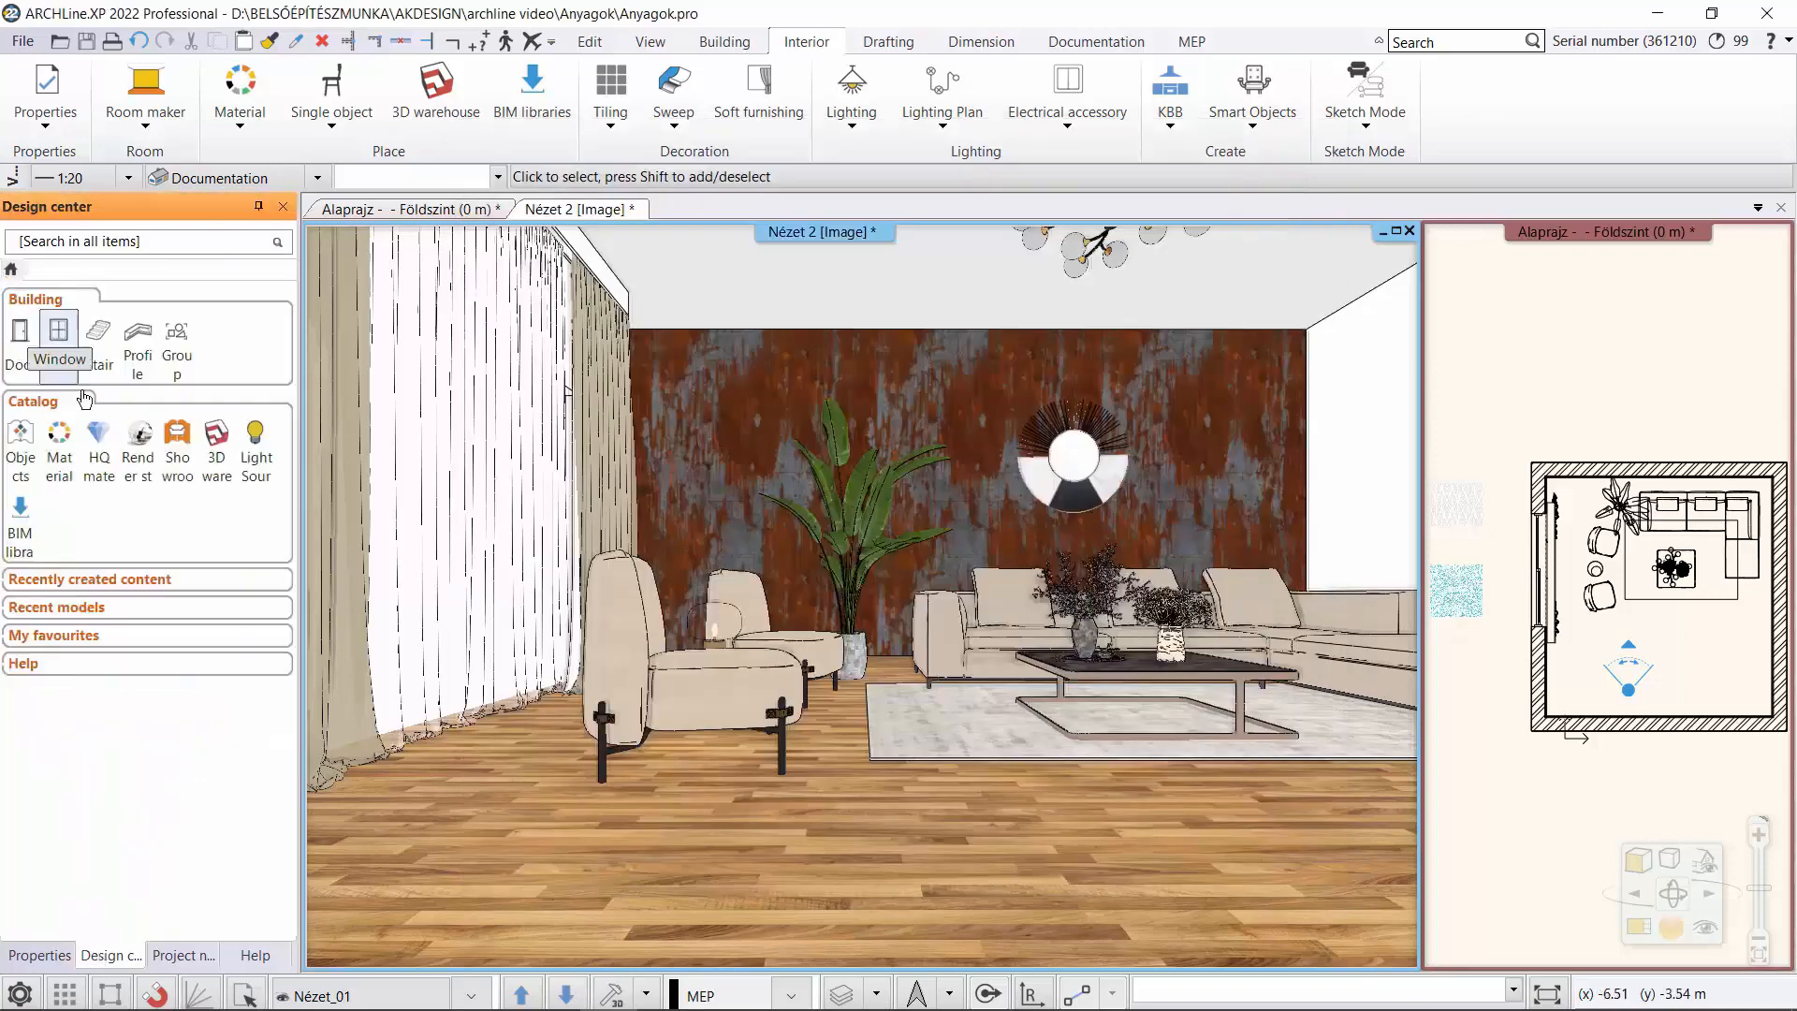
{"action": "left_click", "coordinate": [100, 438]}
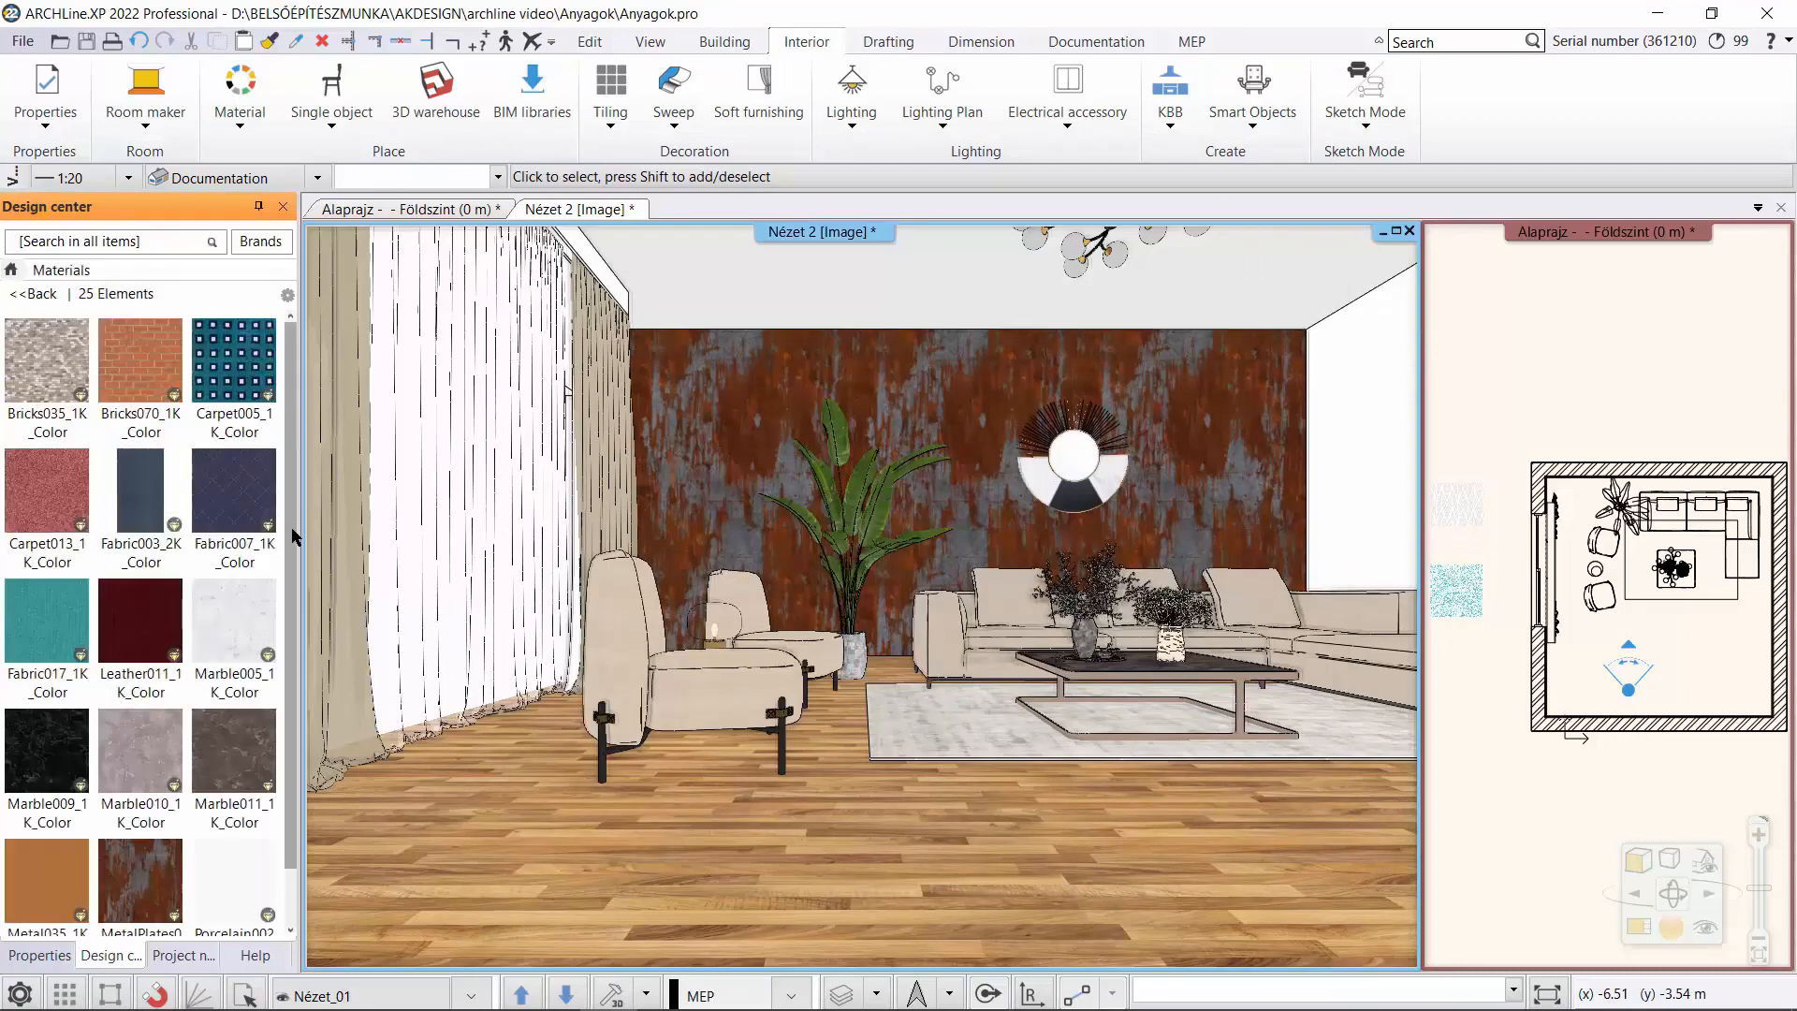
{"action": "scroll", "coordinate": [296, 597], "scroll_direction": "down", "scroll_amount": 1}
{"action": "scroll", "coordinate": [294, 757], "scroll_direction": "down", "scroll_amount": 4}
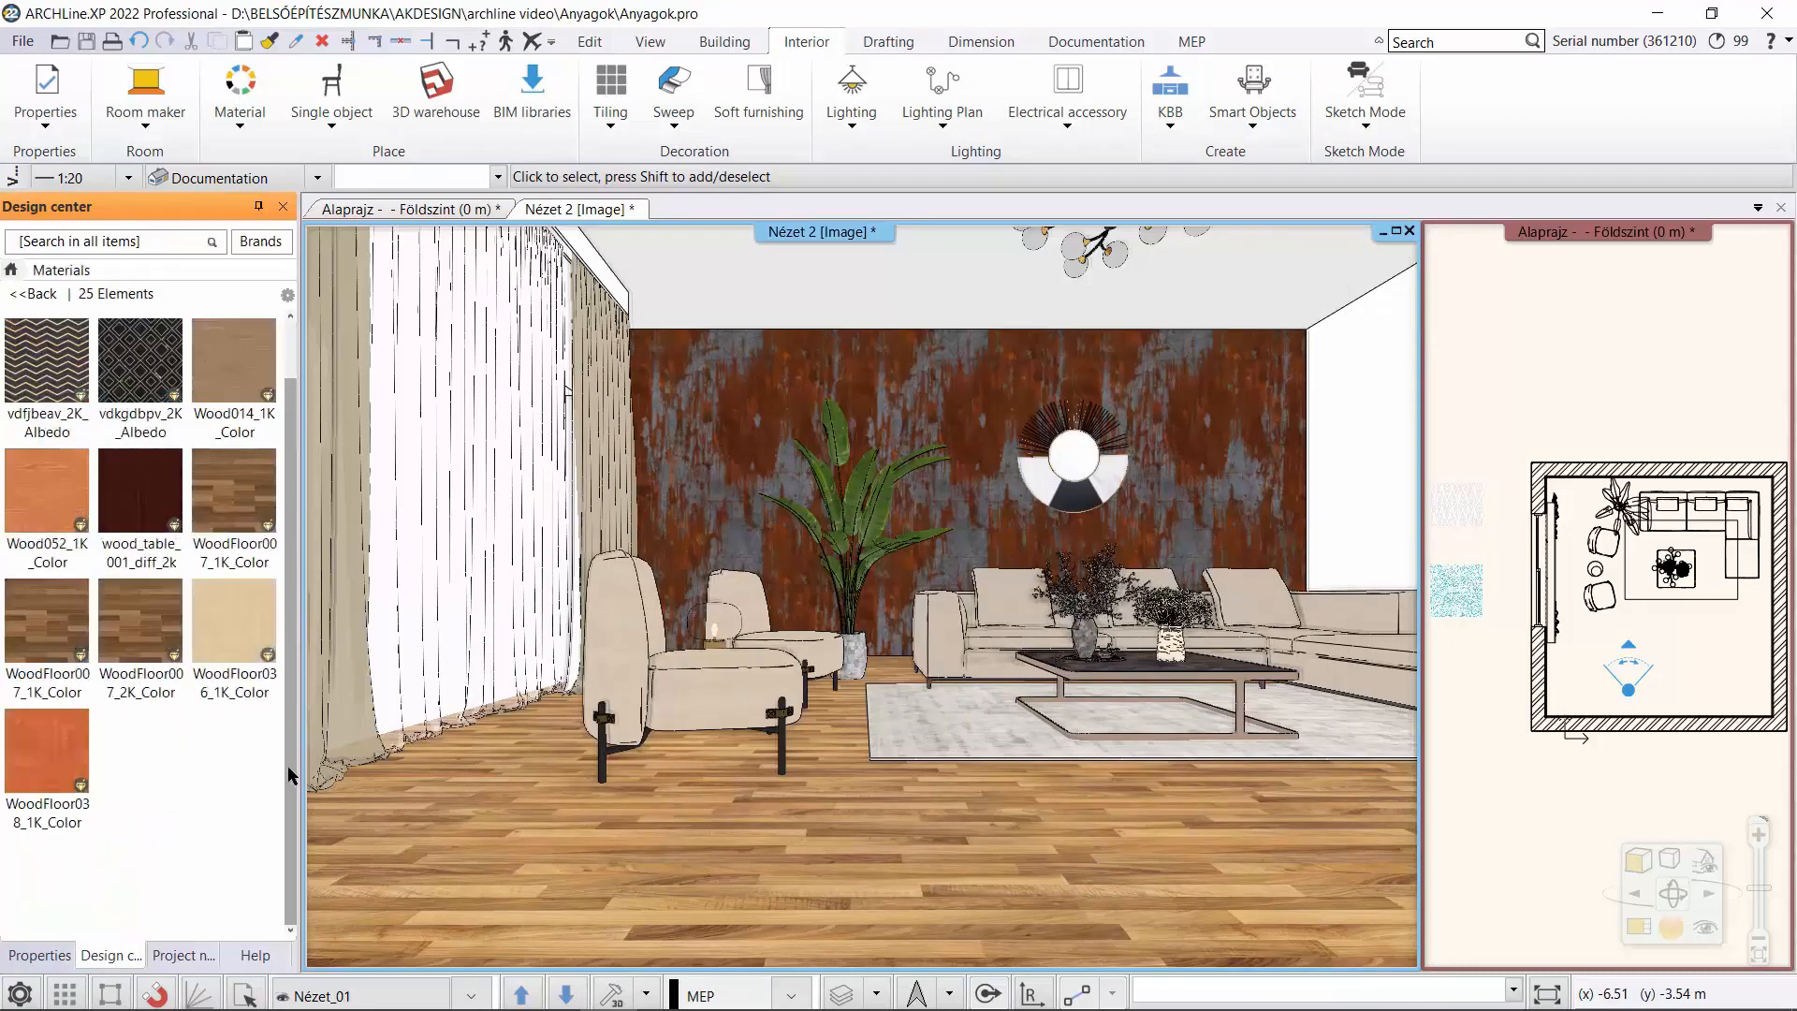
{"action": "left_click_drag", "start_coordinate": [234, 505], "coordinate": [725, 845]}
{"action": "left_click", "coordinate": [781, 856]}
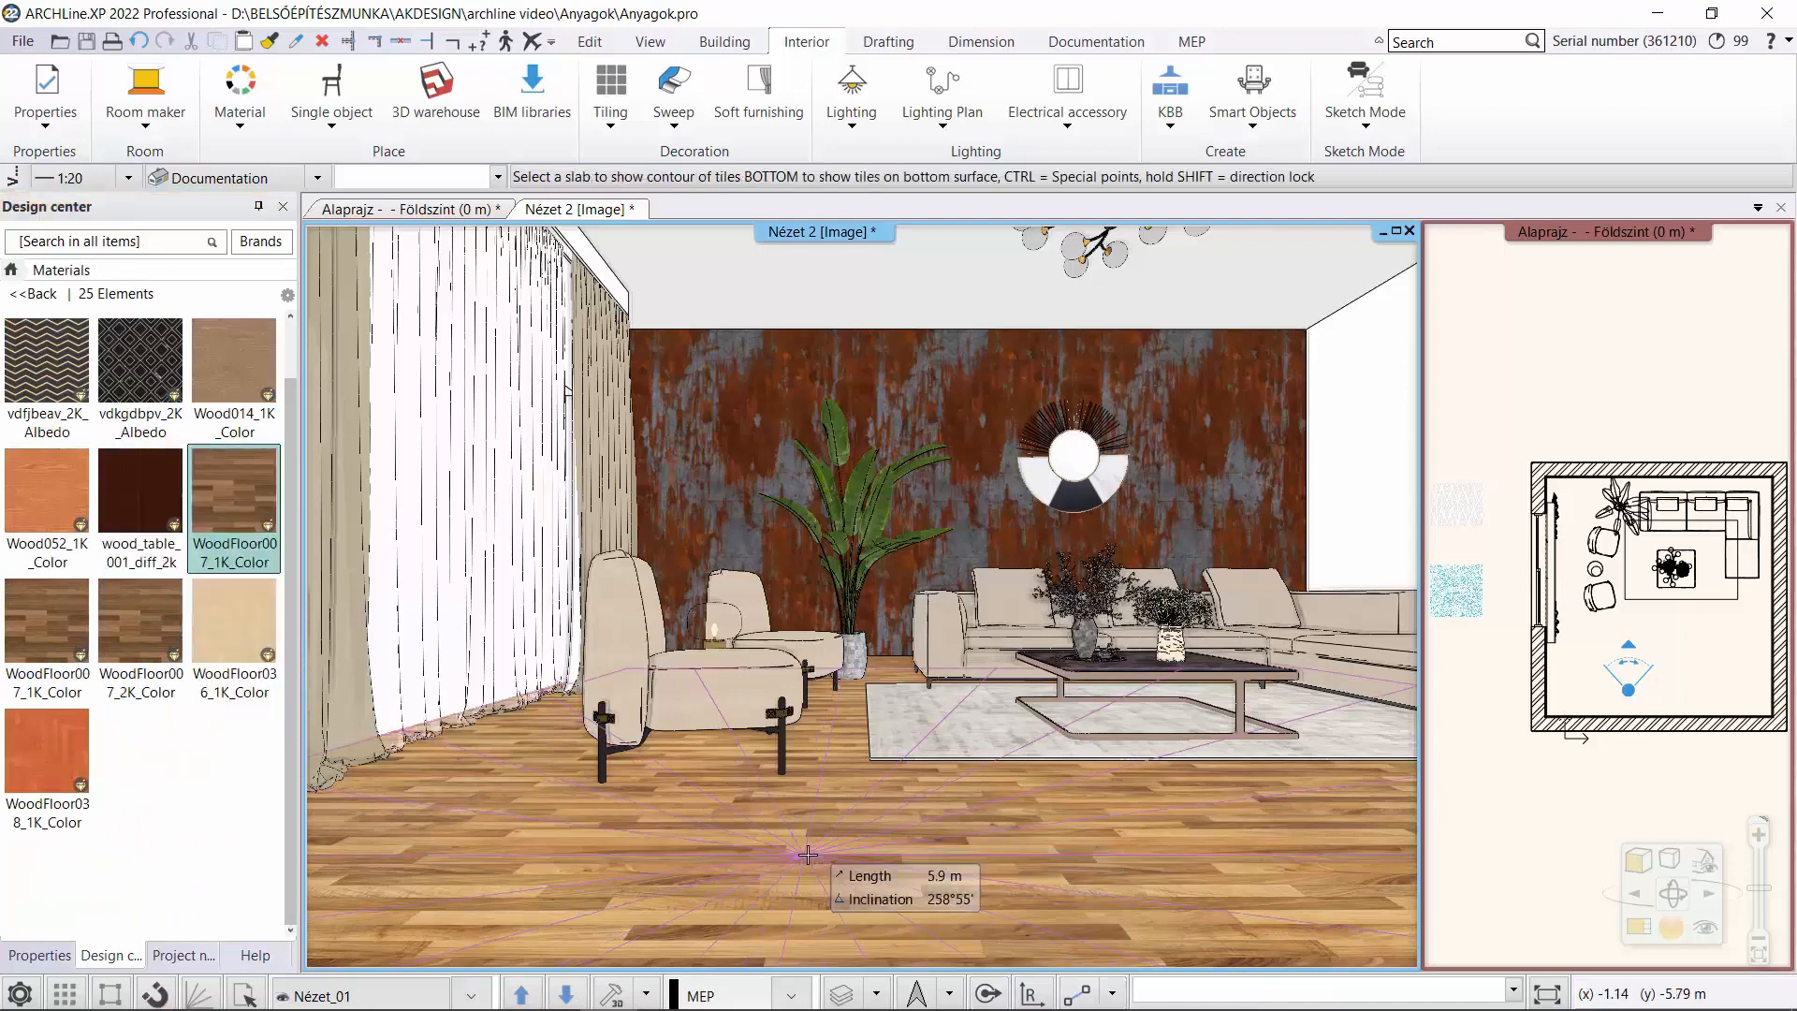
{"action": "left_click", "coordinate": [807, 855]}
{"action": "key", "text": "Escape"}
Find the floor tiling's material in the Design Center and examine its size, reflection, roughness, ambient occlusion and bump settings.
{"action": "left_click", "coordinate": [759, 846]}
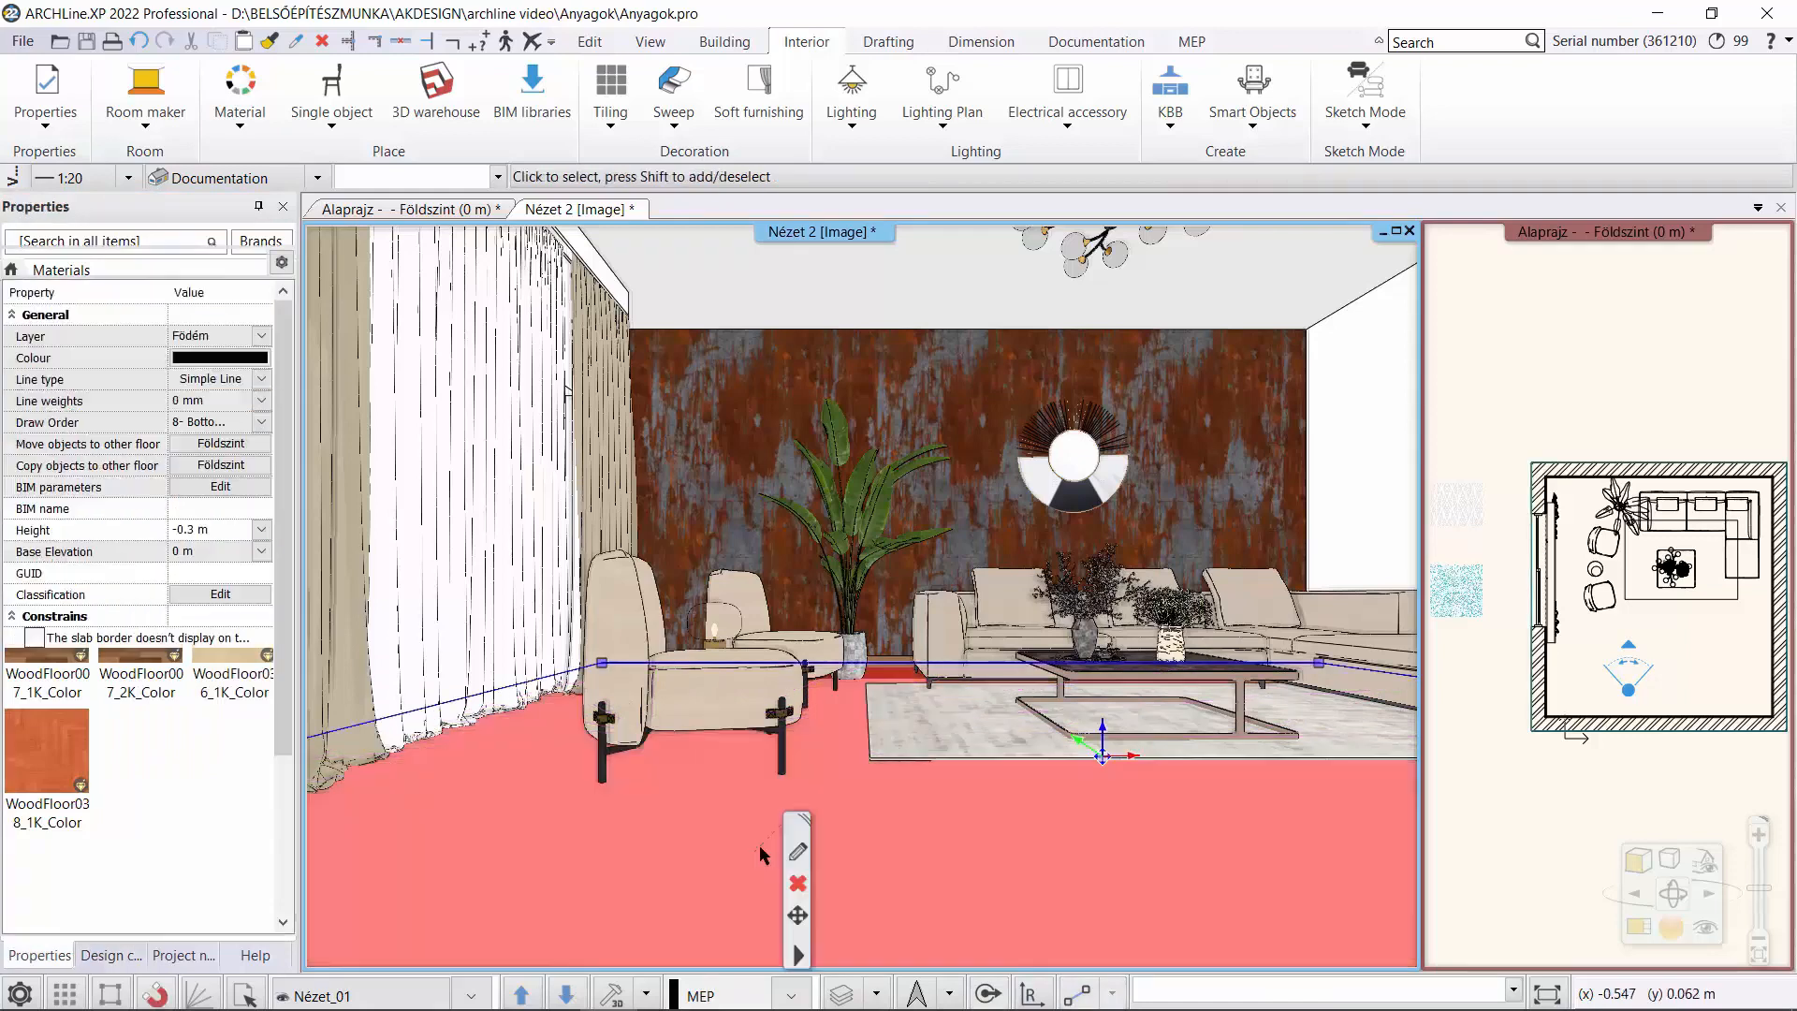
{"action": "right_click", "coordinate": [761, 846]}
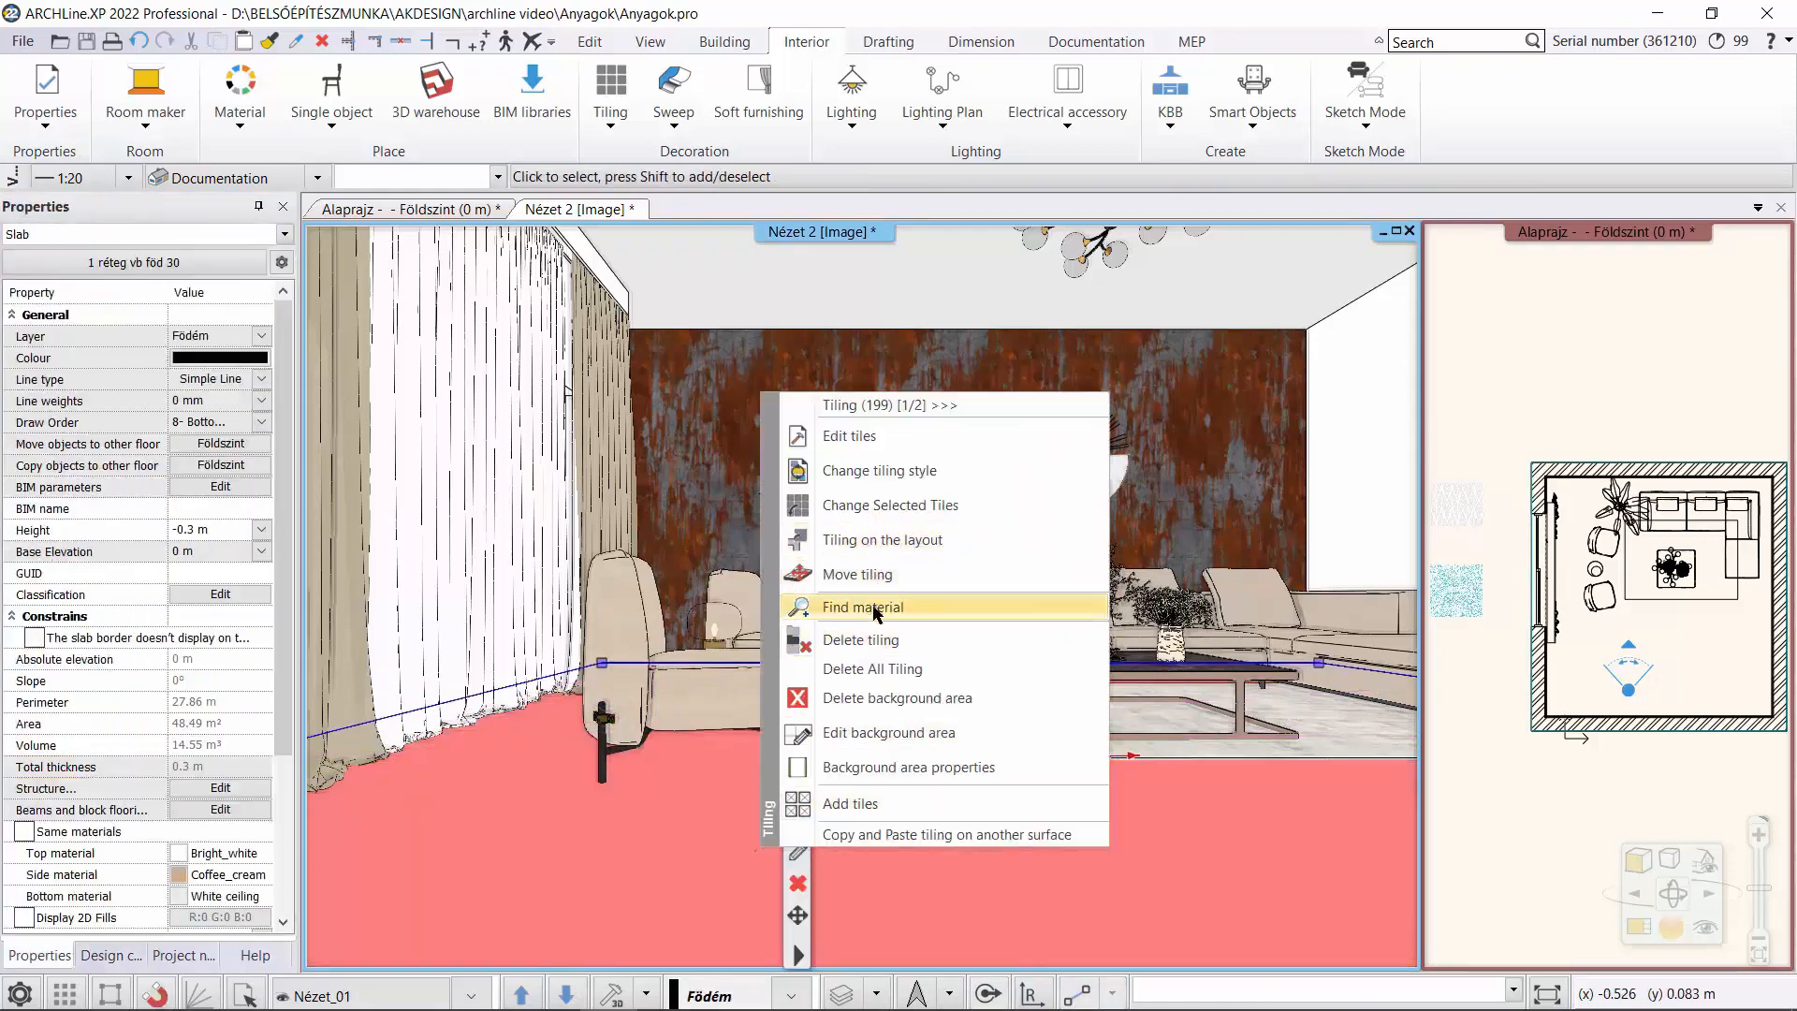
{"action": "left_click", "coordinate": [981, 608]}
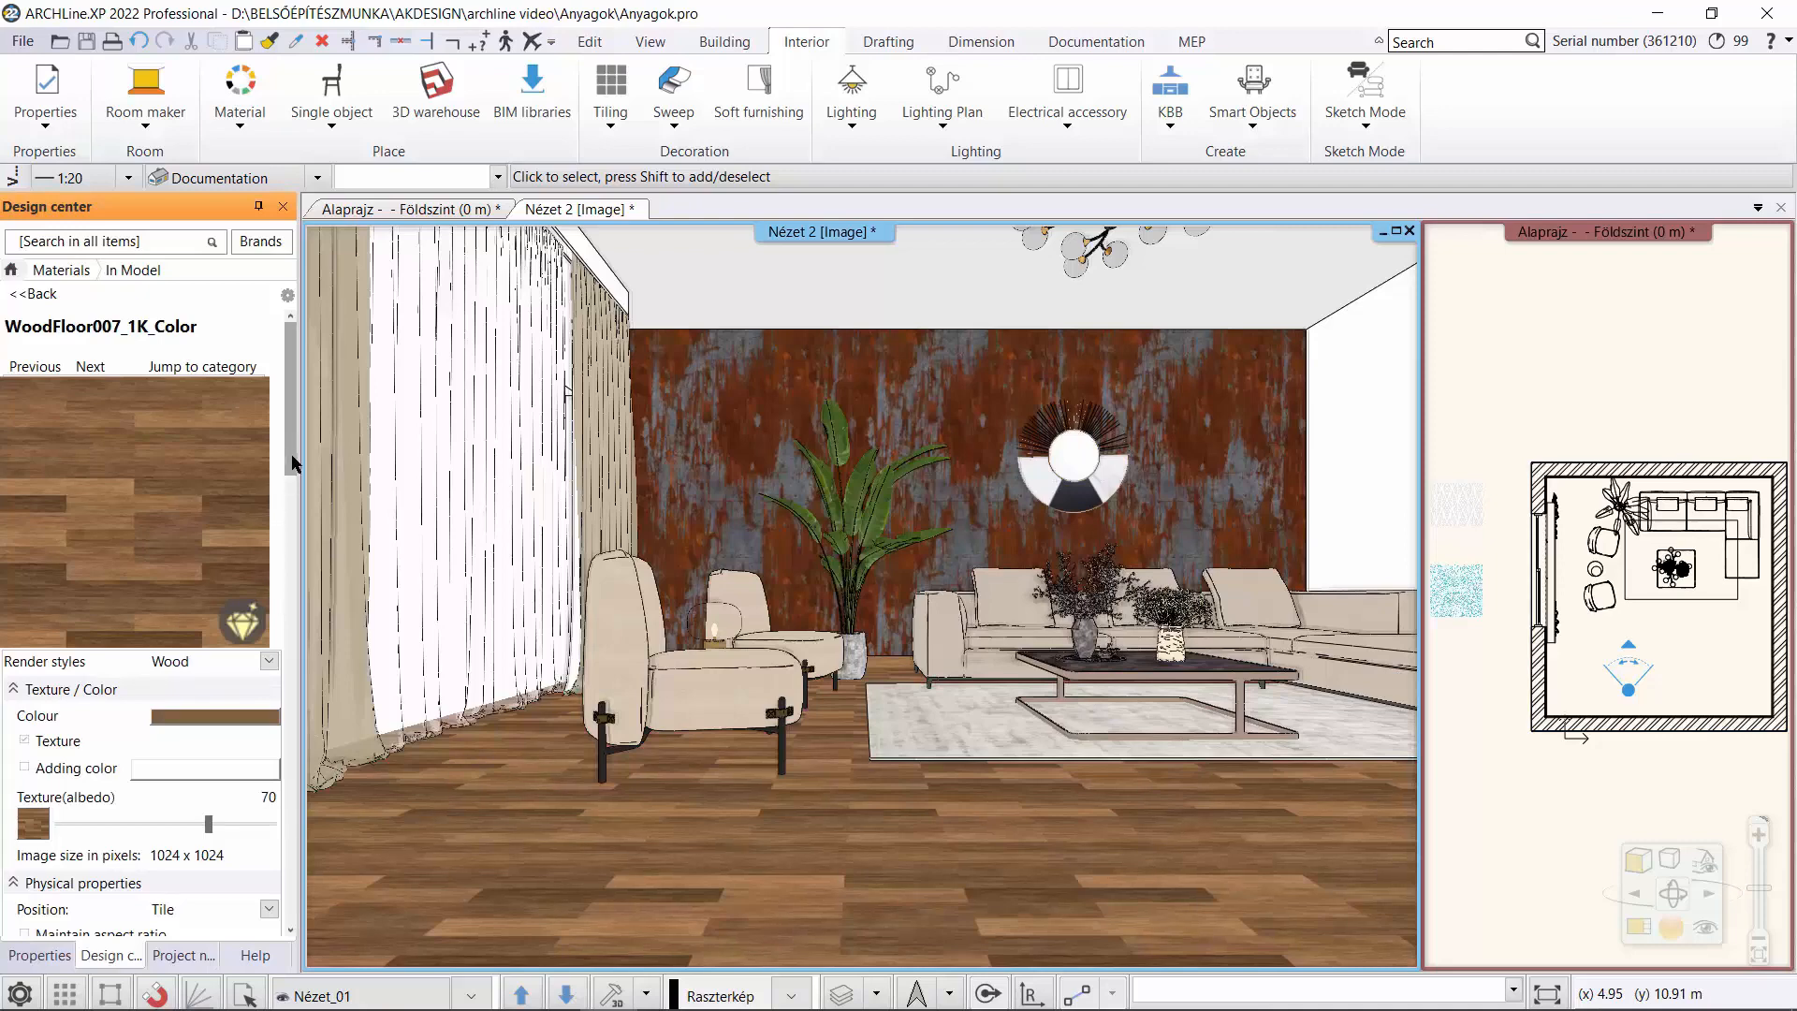
{"action": "left_click_drag", "start_coordinate": [293, 460], "coordinate": [318, 800]}
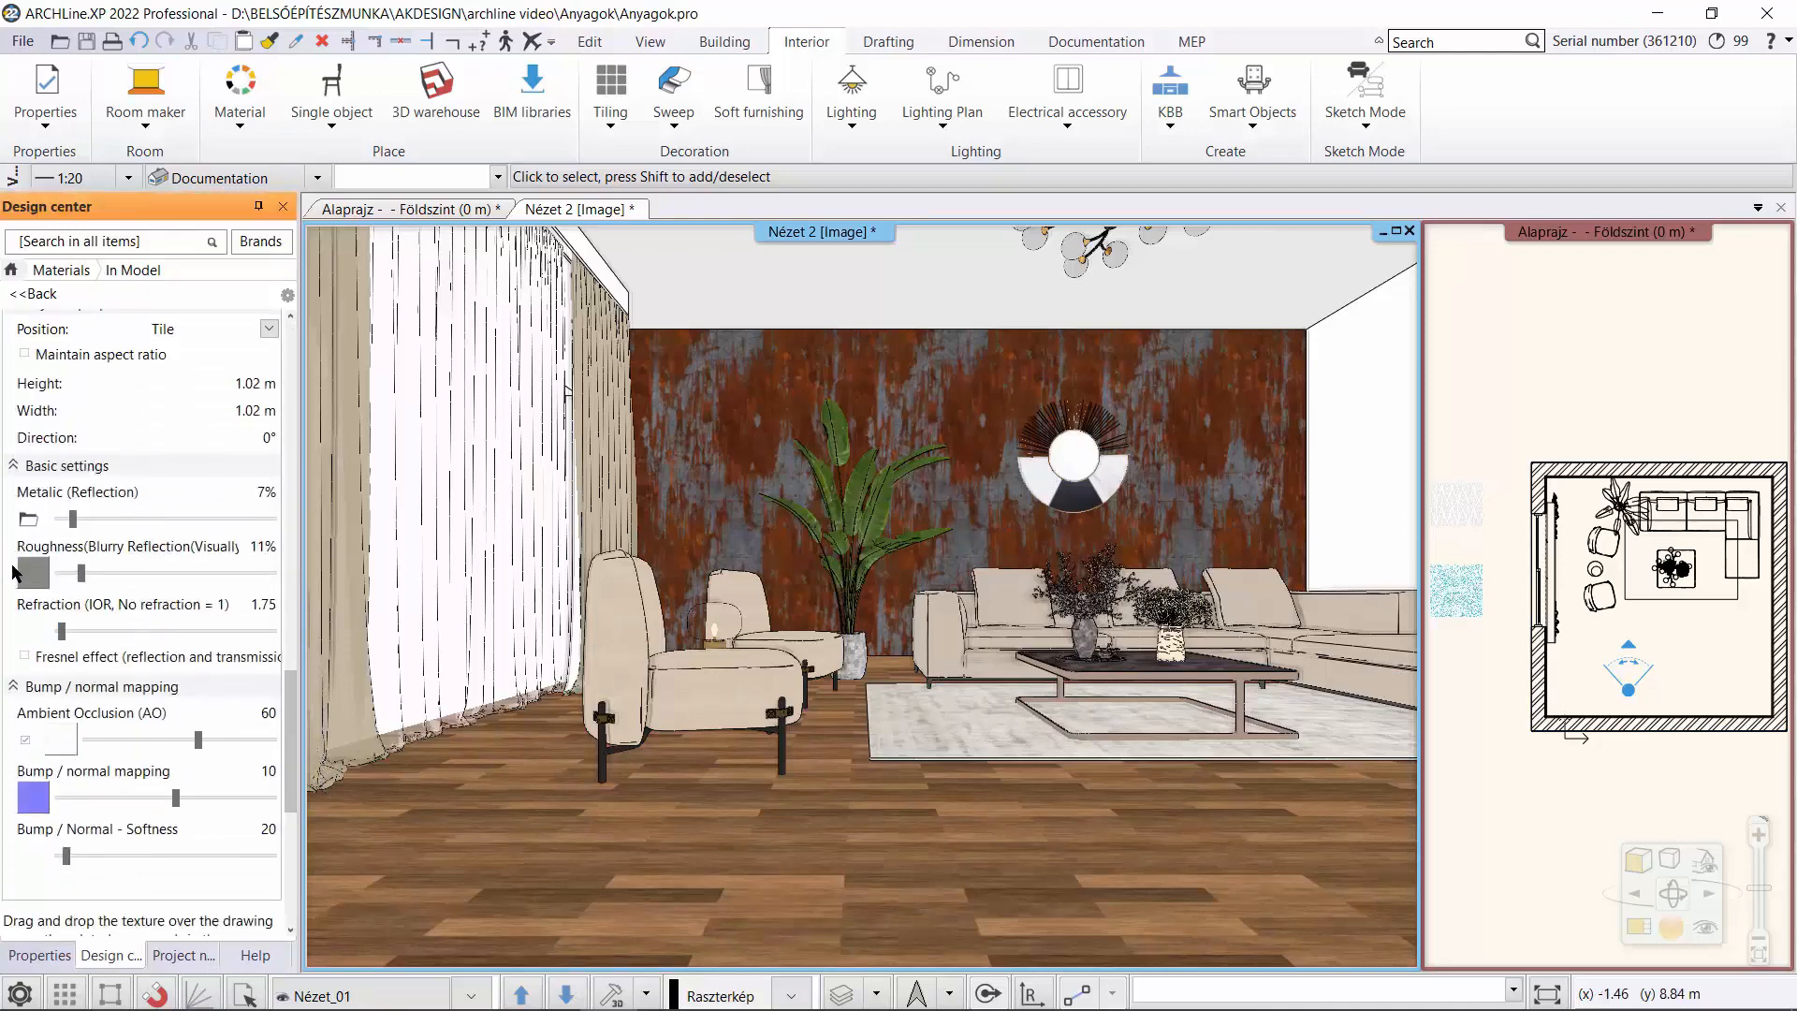